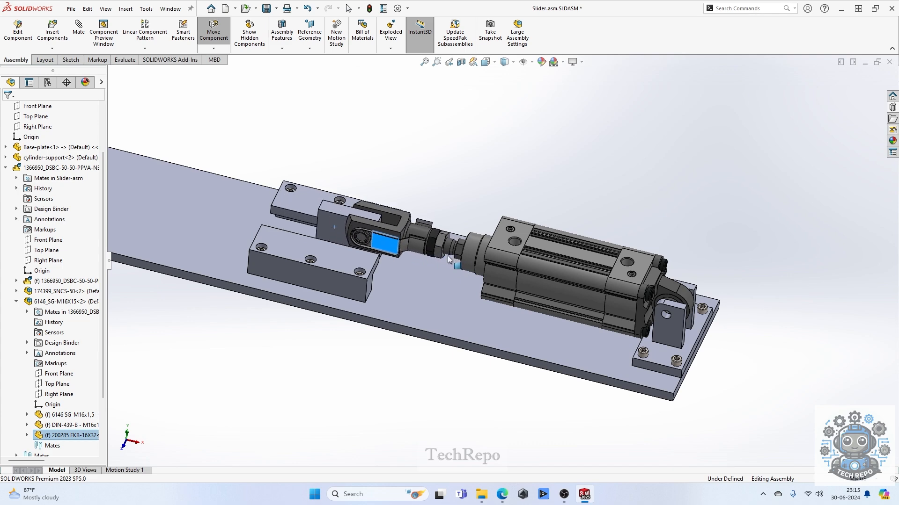
- Switch to the Festo website and open the Piston rod cylinder category under industrial automation actuators, Pneumatic cylinders
key(Escape)
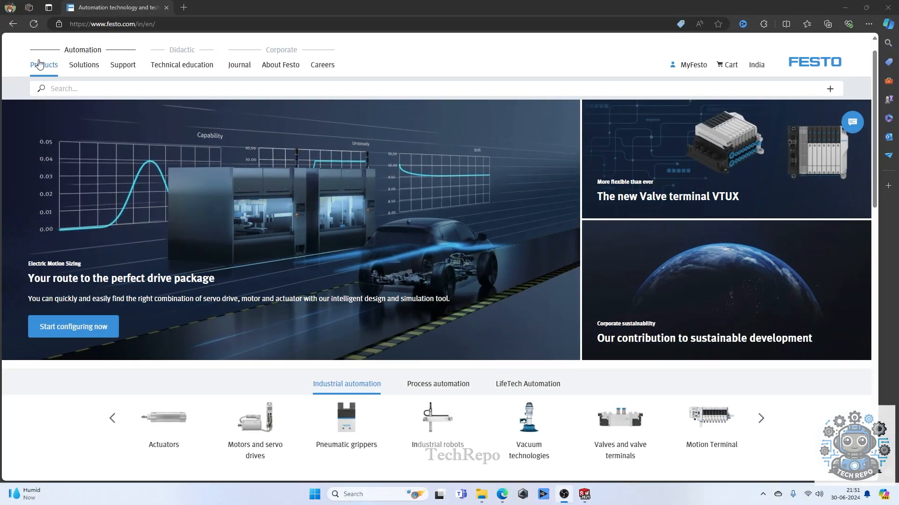
click(39, 64)
click(264, 134)
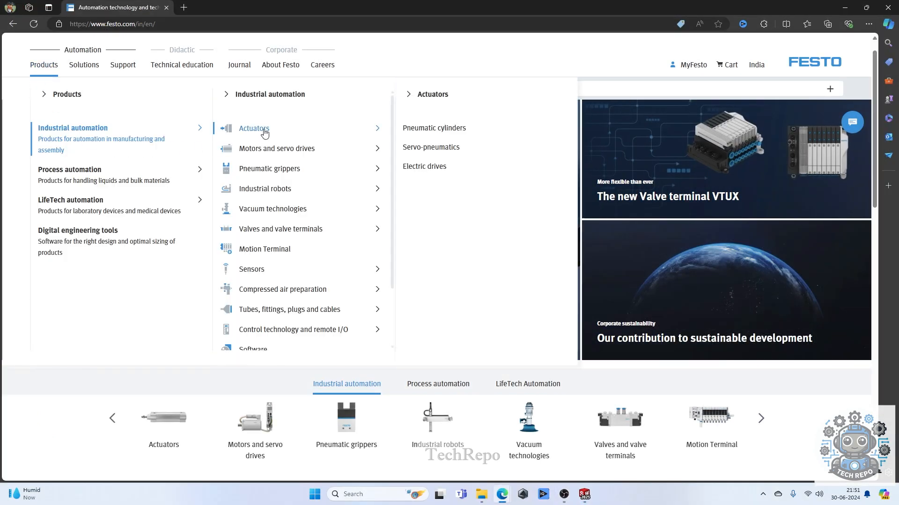
click(459, 133)
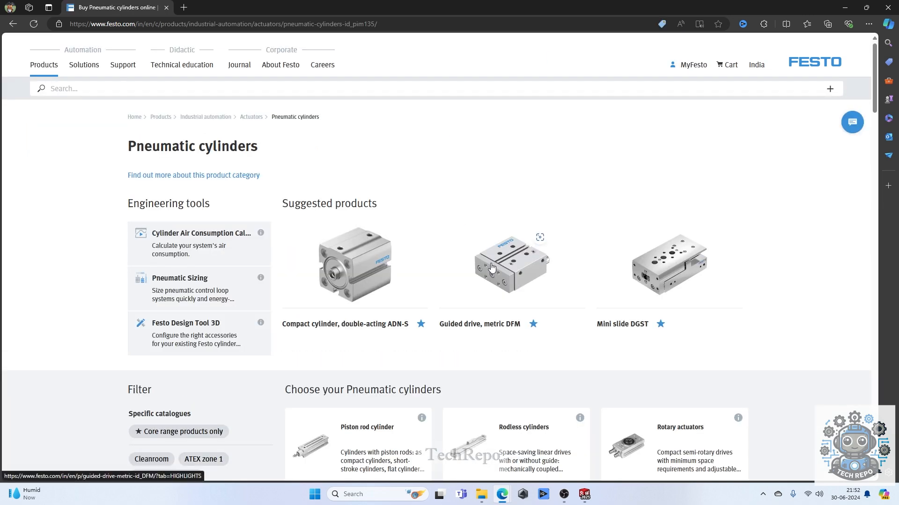
scroll(492, 267, down, 2)
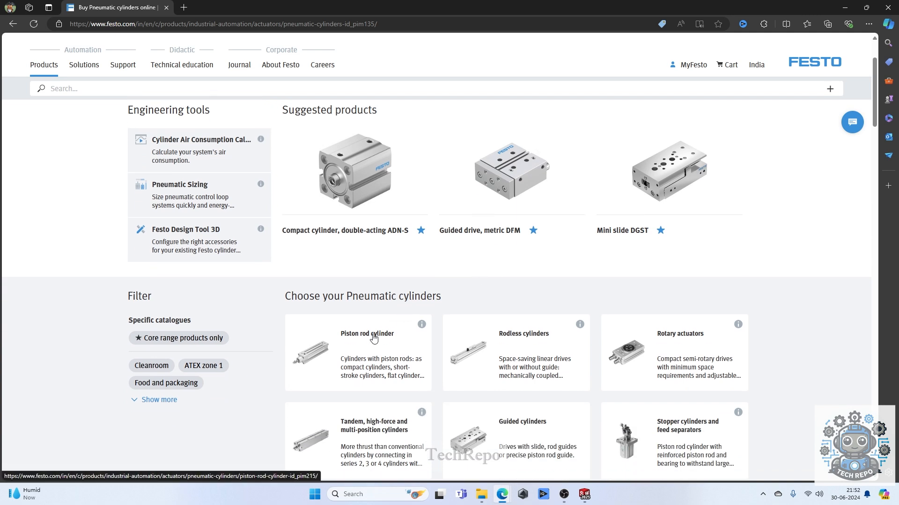
click(373, 338)
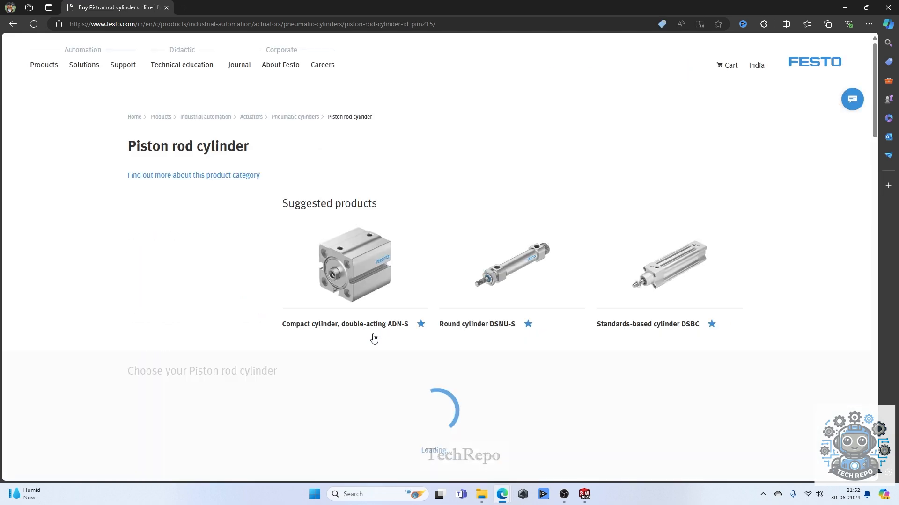
- Open the Standards-based cylinder DSBC product page from the Profile cylinder and tie rod cylinder category
scroll(374, 338, down, 3)
scroll(373, 339, down, 1)
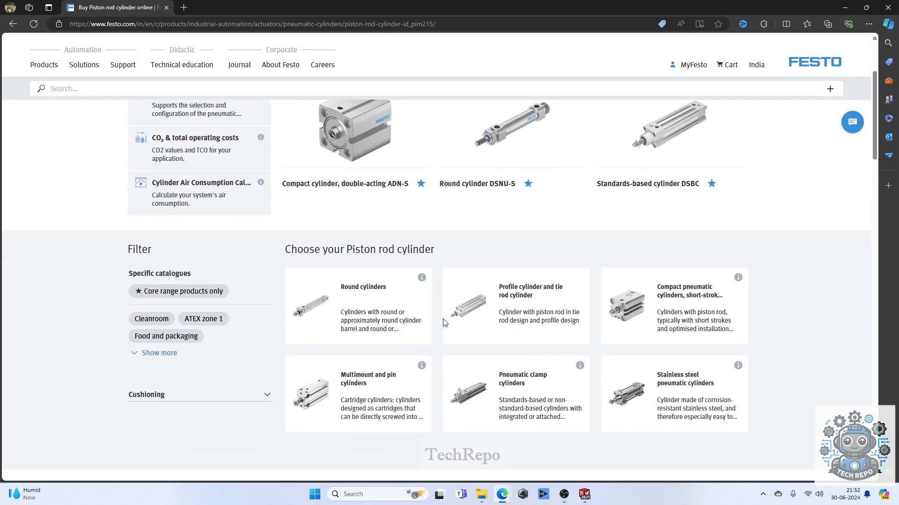
click(521, 298)
scroll(520, 299, down, 3)
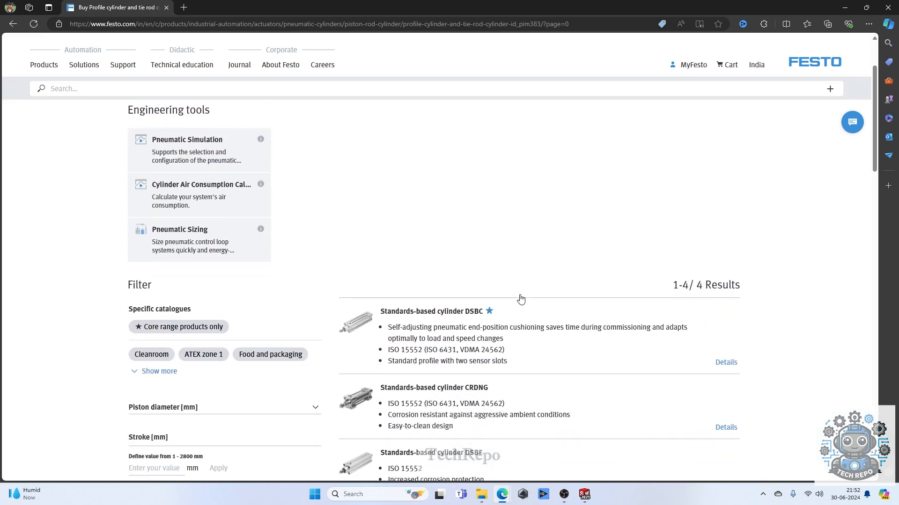
scroll(521, 299, down, 1)
click(465, 269)
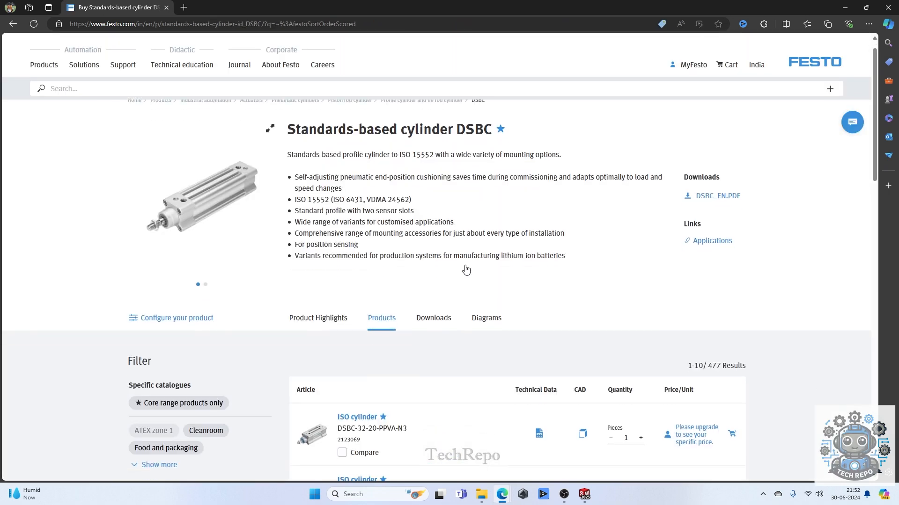
- Filter the DSBC product list by a 150 mm stroke and look through the matching cylinders
scroll(466, 269, down, 2)
scroll(466, 269, down, 1)
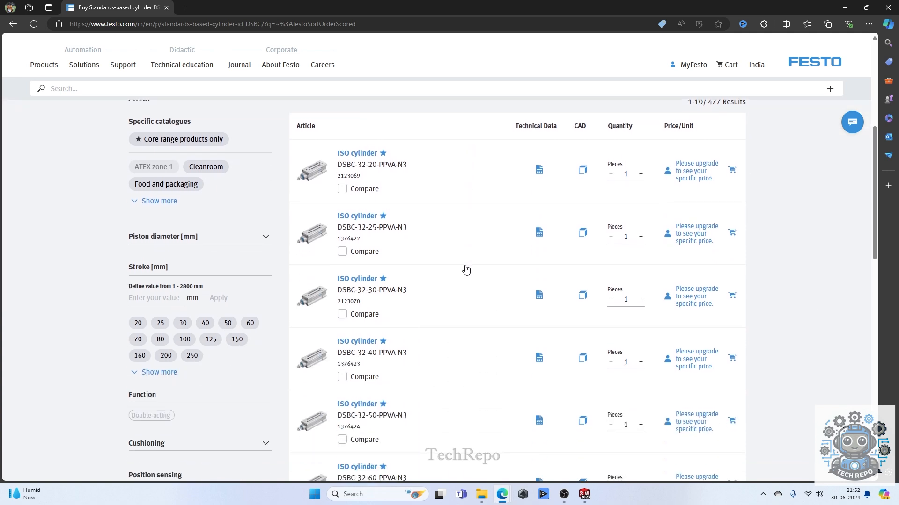
click(139, 372)
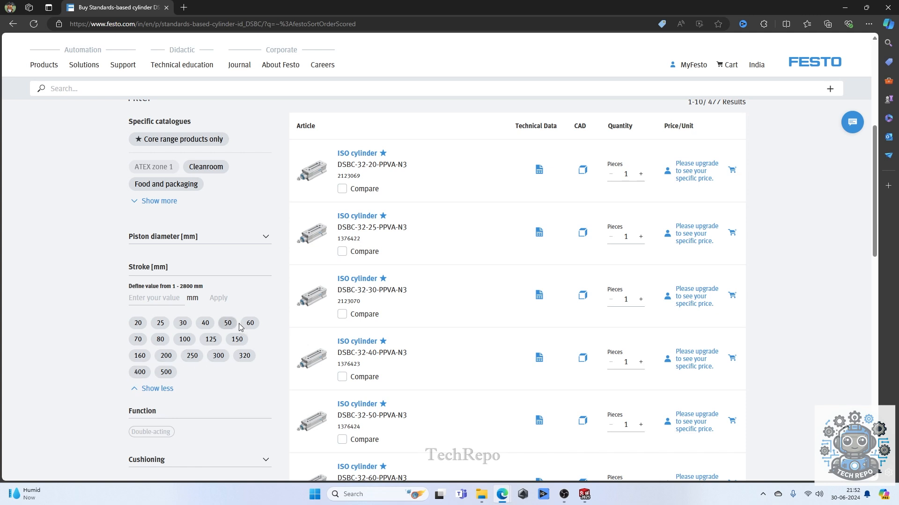
click(237, 340)
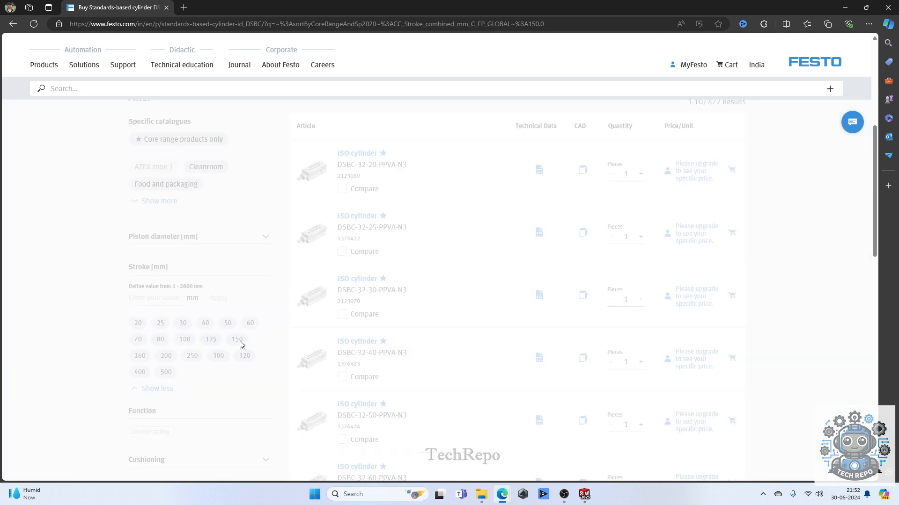
scroll(242, 345, up, 2)
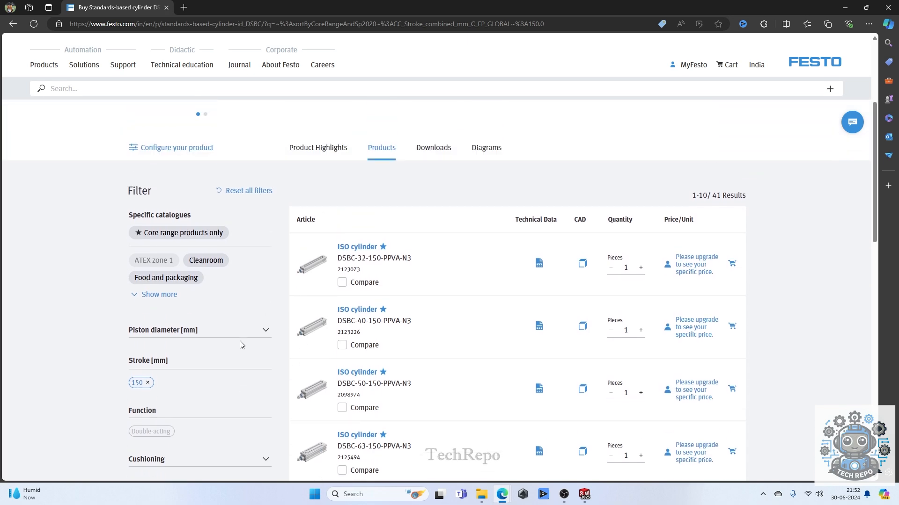
scroll(239, 345, down, 10)
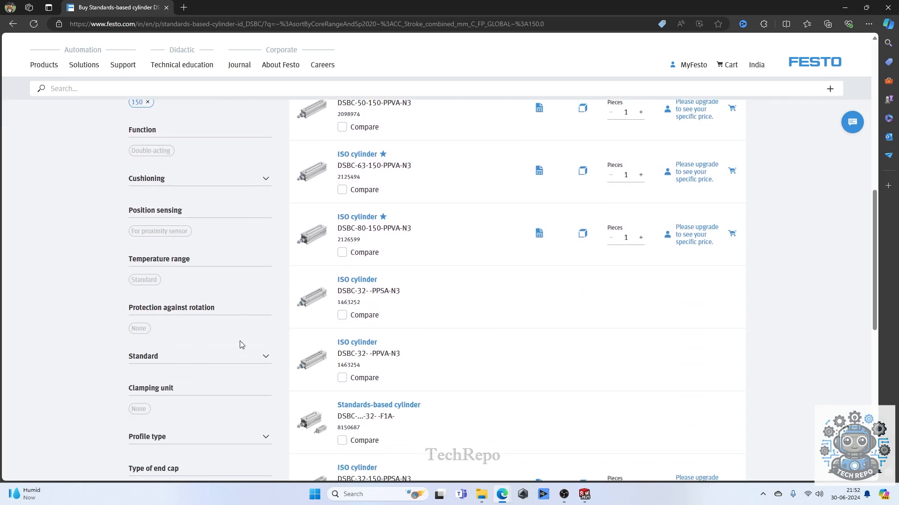
scroll(240, 345, up, 10)
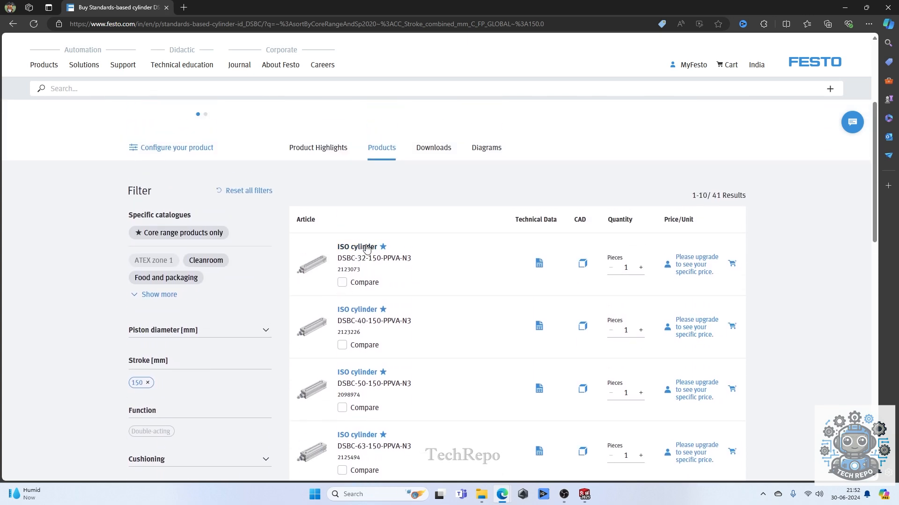
- Configure the DSBC cylinder with 50 mm piston diameter, 50 mm stroke and PPV pneumatic cushioning adjustable on both sides
scroll(358, 248, up, 1)
click(190, 195)
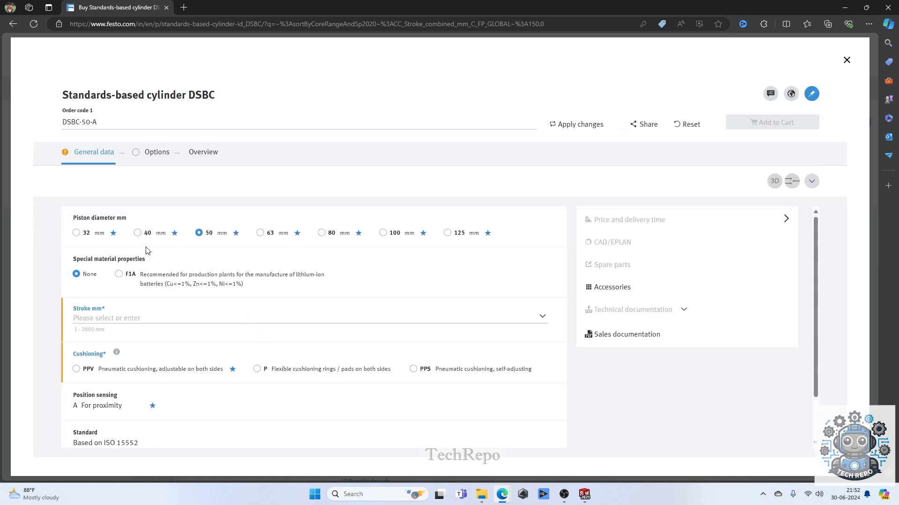
click(112, 319)
scroll(308, 346, down, 2)
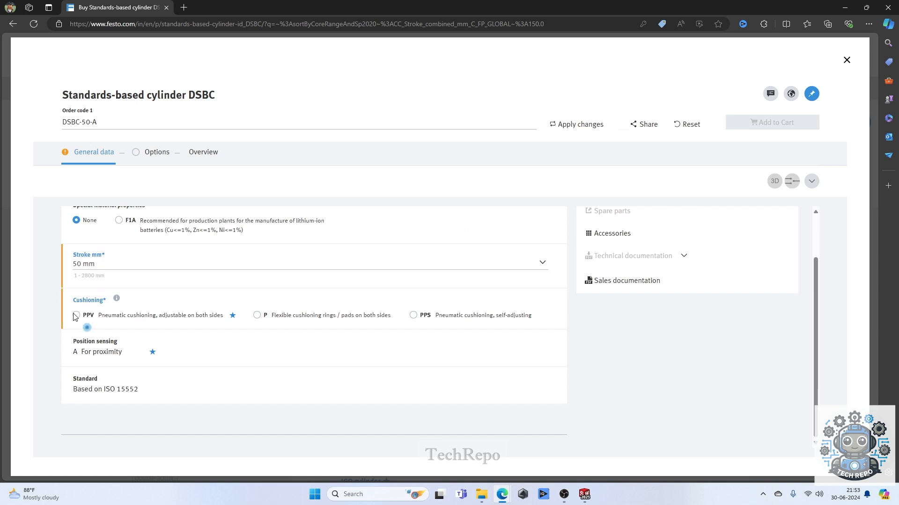
click(76, 316)
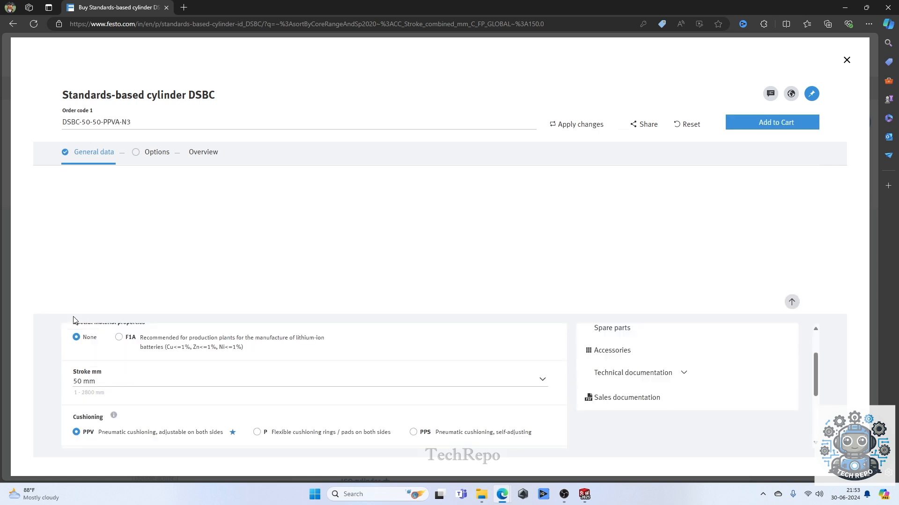
scroll(119, 373, down, 5)
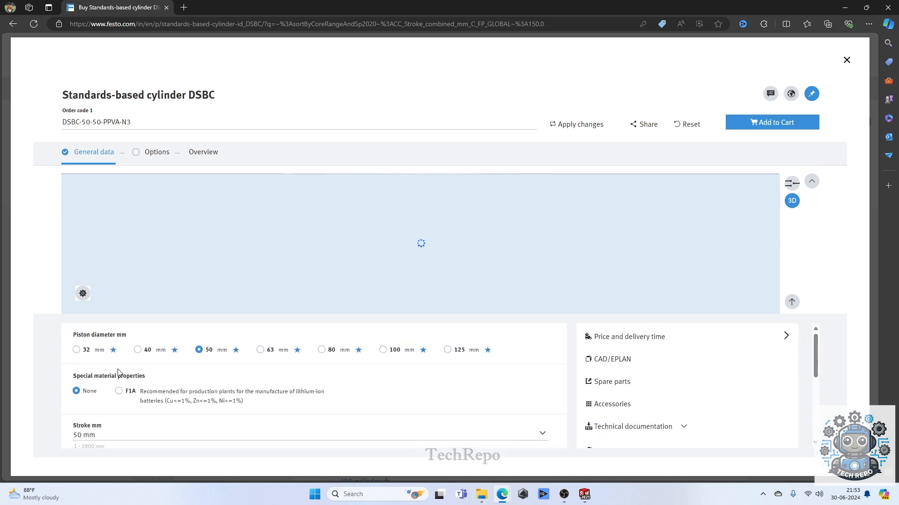
scroll(118, 373, down, 5)
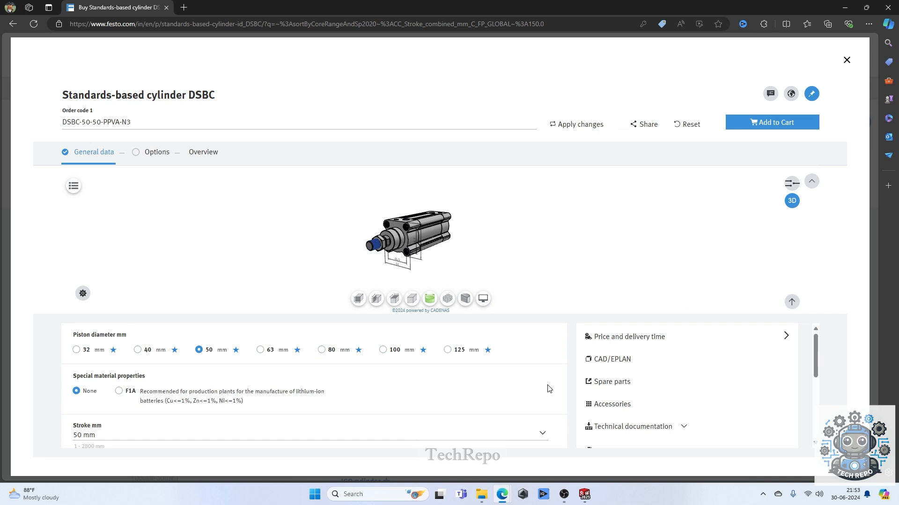
- Open the CAD/EPLAN data for the configured cylinder and accept the terms of use
click(624, 360)
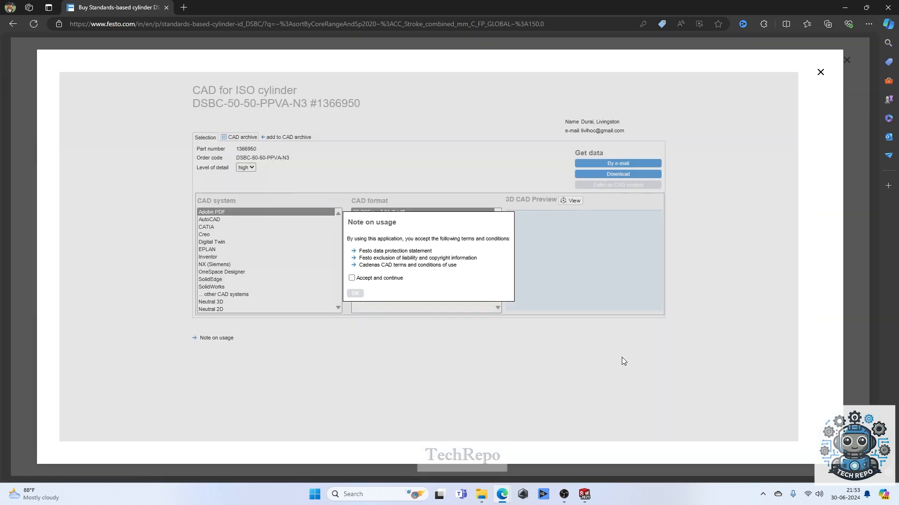
click(352, 278)
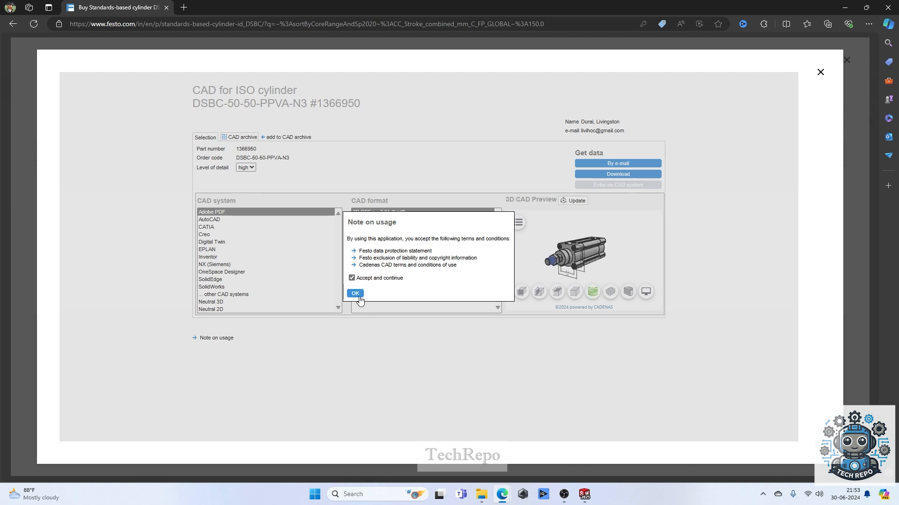
click(355, 294)
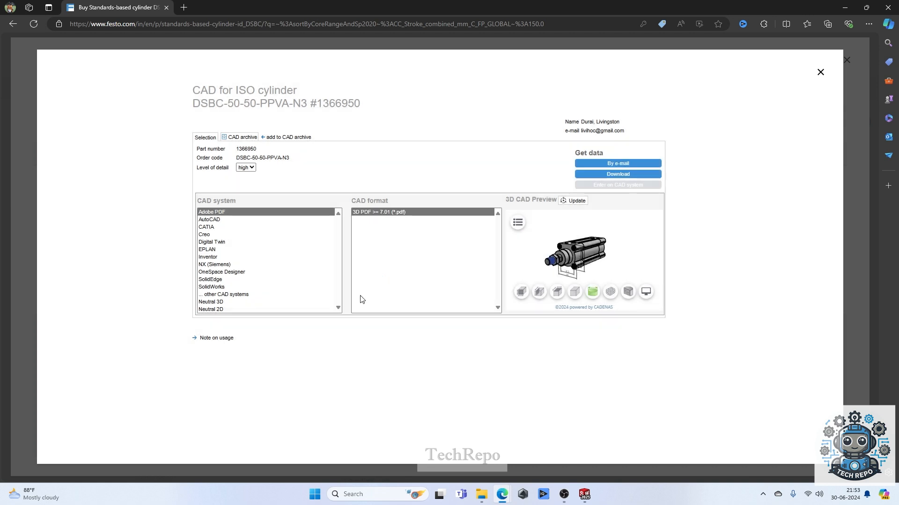
click(228, 309)
scroll(398, 277, down, 1)
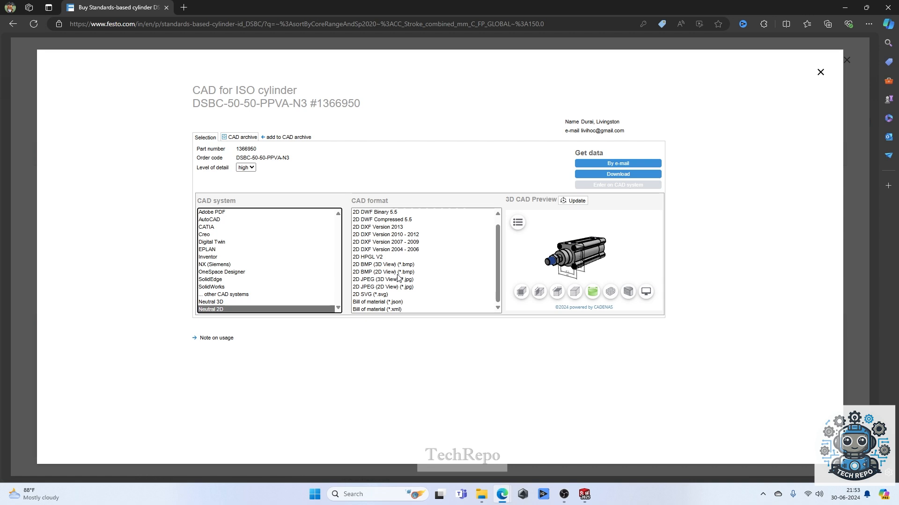
scroll(398, 278, up, 1)
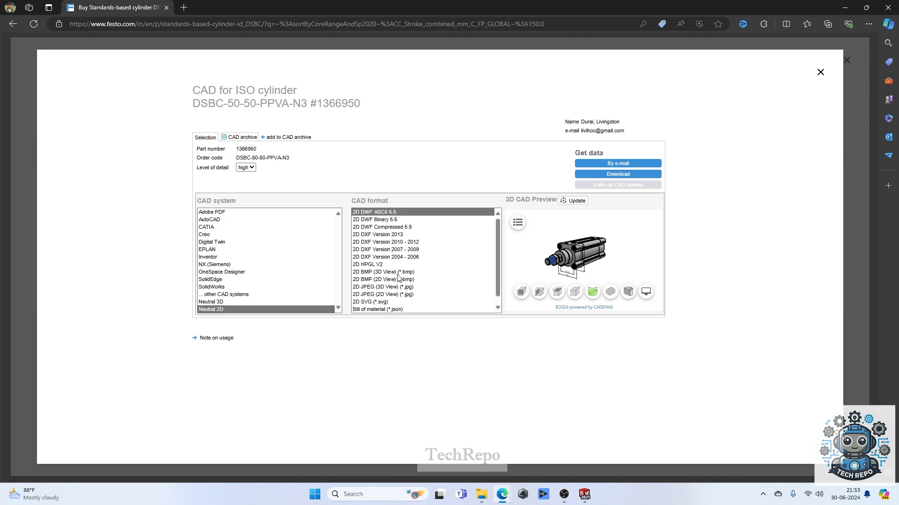
scroll(399, 278, down, 1)
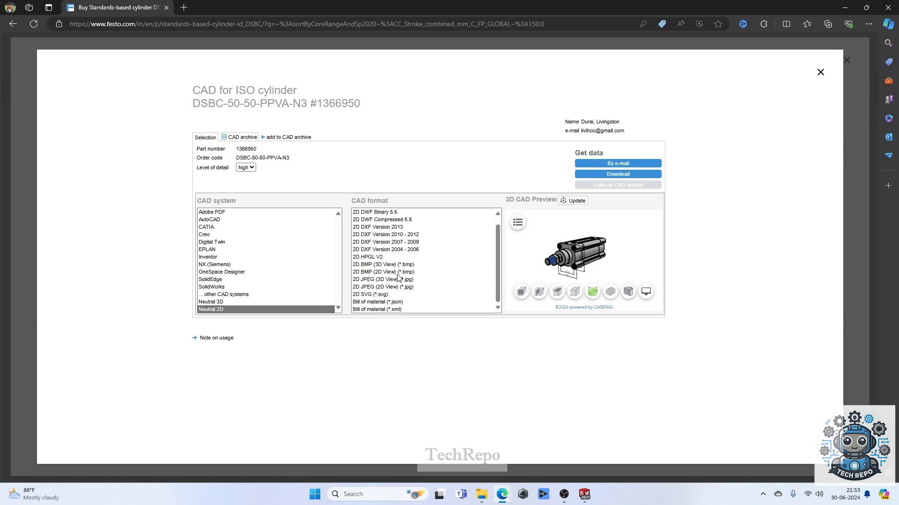
- Download the cylinder's CAD model as Neutral 3D in 3D STEP AP214 (*.stp) format
click(212, 303)
scroll(409, 264, down, 5)
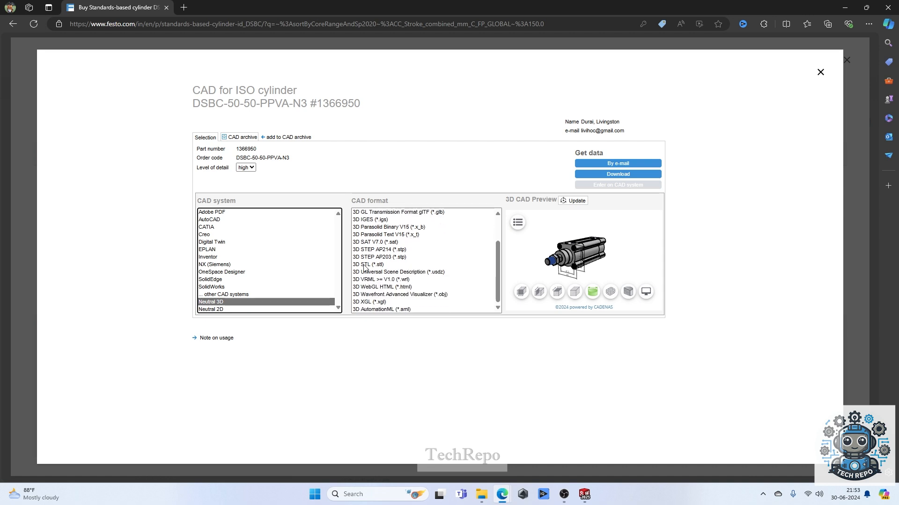
click(383, 251)
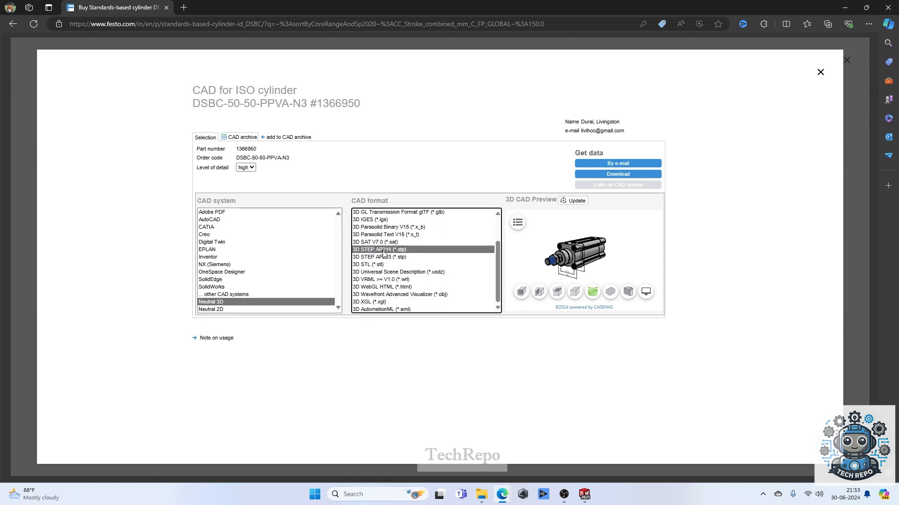
click(631, 174)
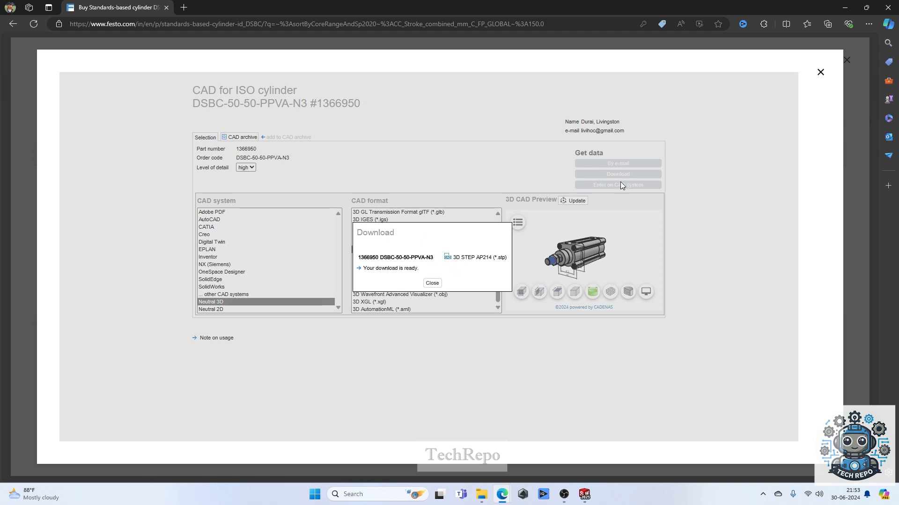
click(403, 270)
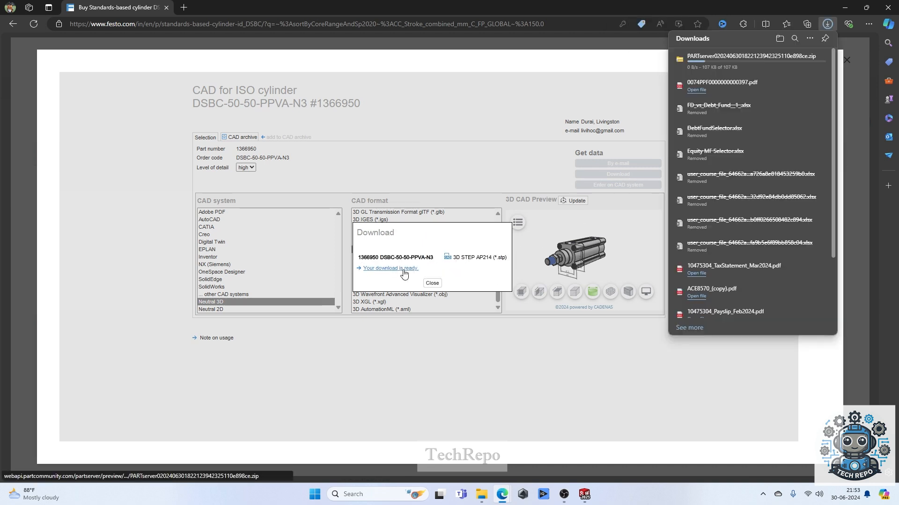
- Locate the downloaded PARTserver zip in the Downloads folder and extract it there
click(698, 64)
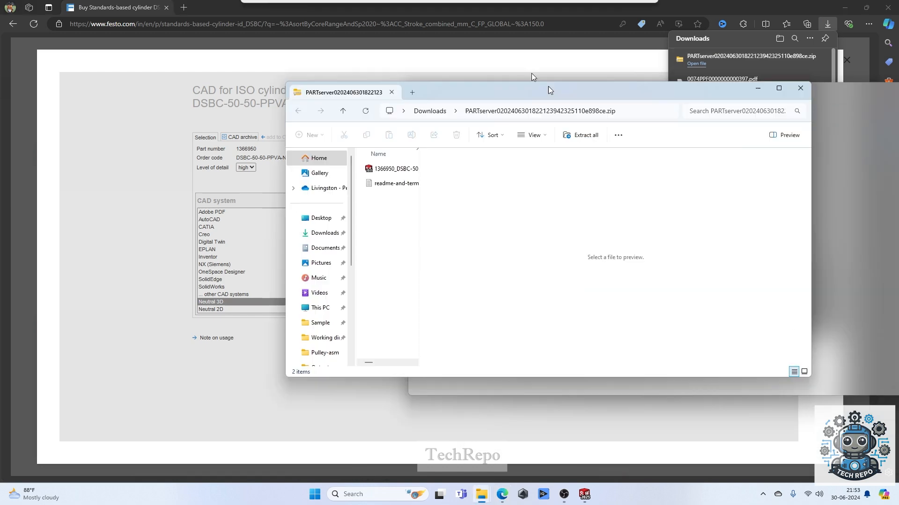
drag(549, 86, 496, 4)
key(alt+Up)
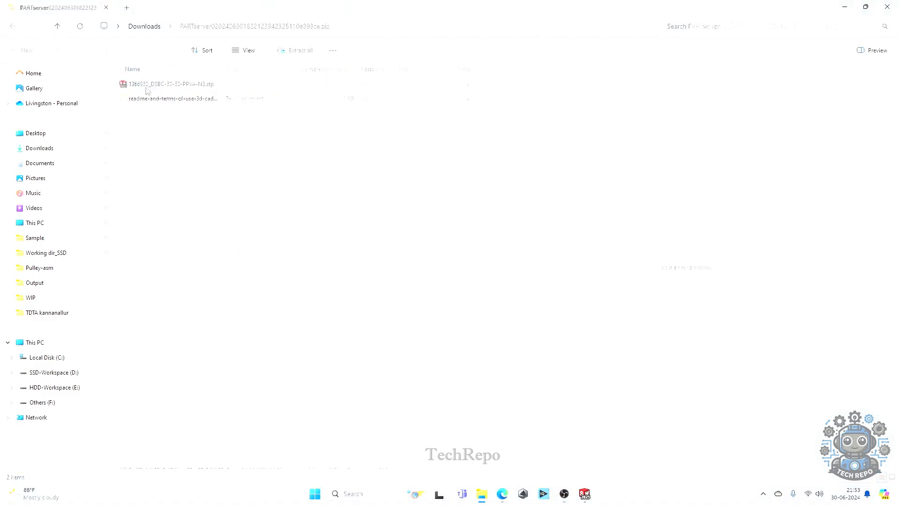
right_click(168, 97)
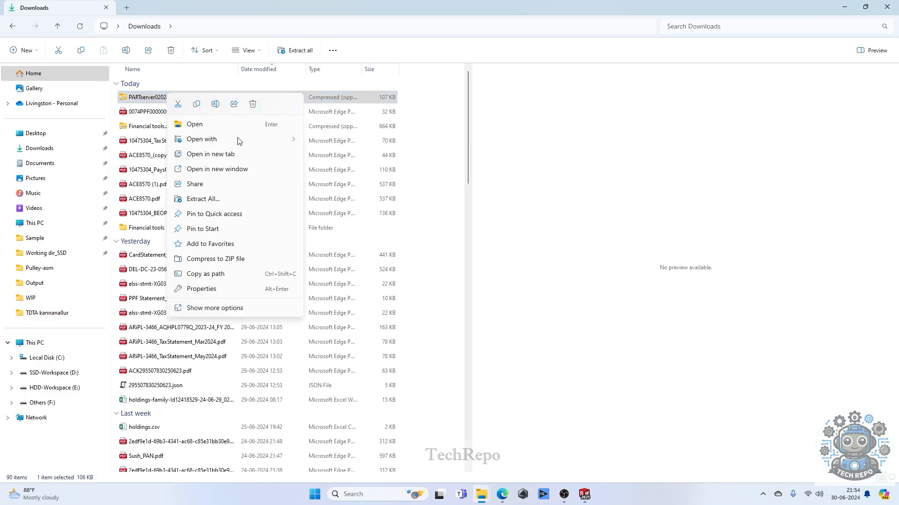
click(202, 199)
click(522, 334)
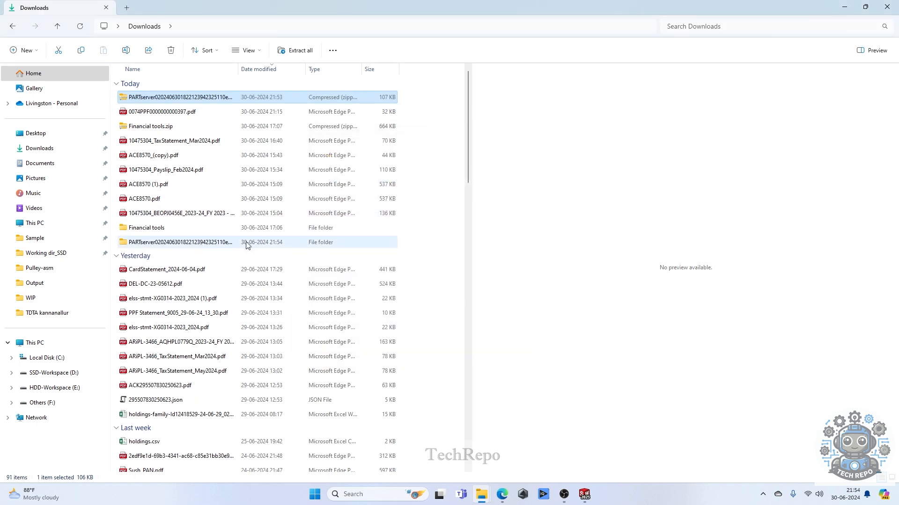
- Open the extracted PARTserver folder and load 1366950_DSBC-50-50-PPVA-N3.stp into a maximized SOLIDWORKS window
double_click(248, 243)
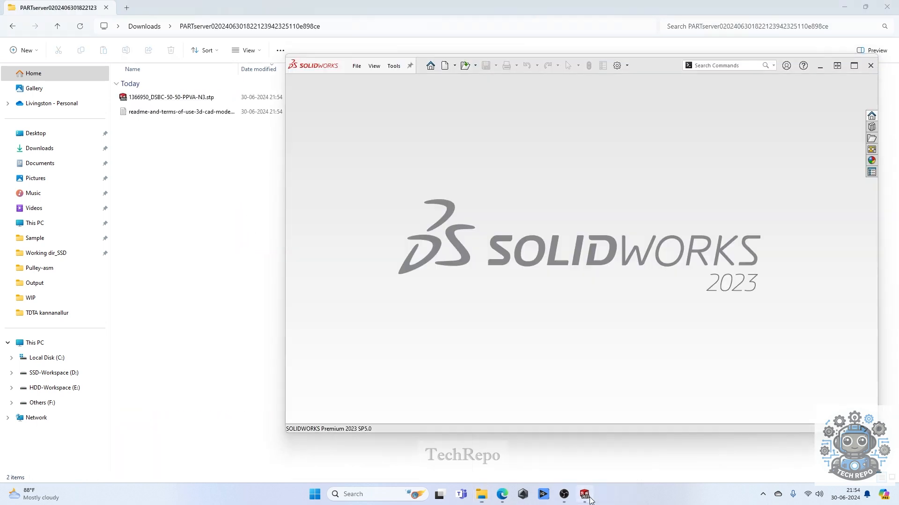
click(145, 100)
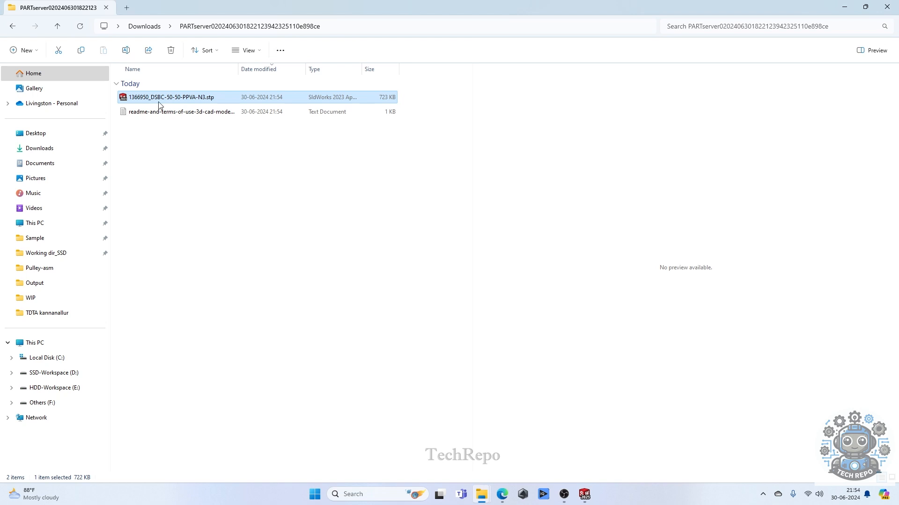
drag(184, 100, 532, 281)
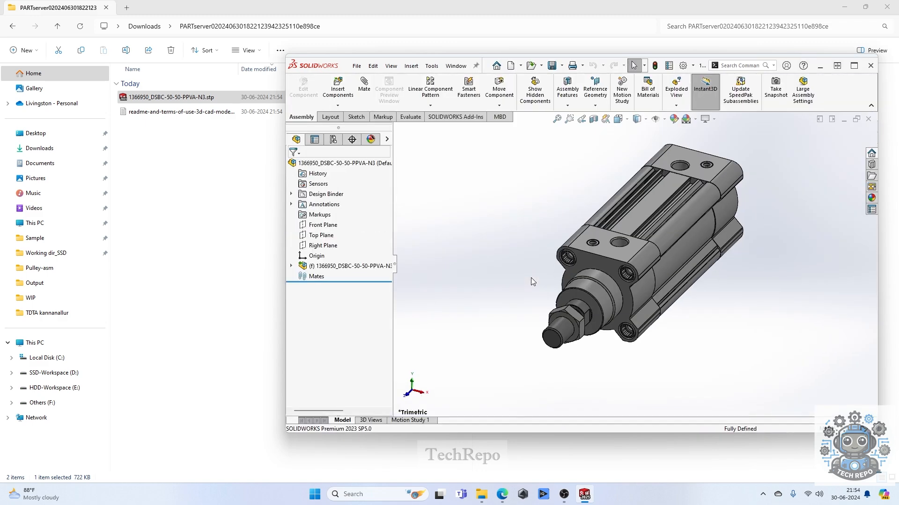
click(853, 65)
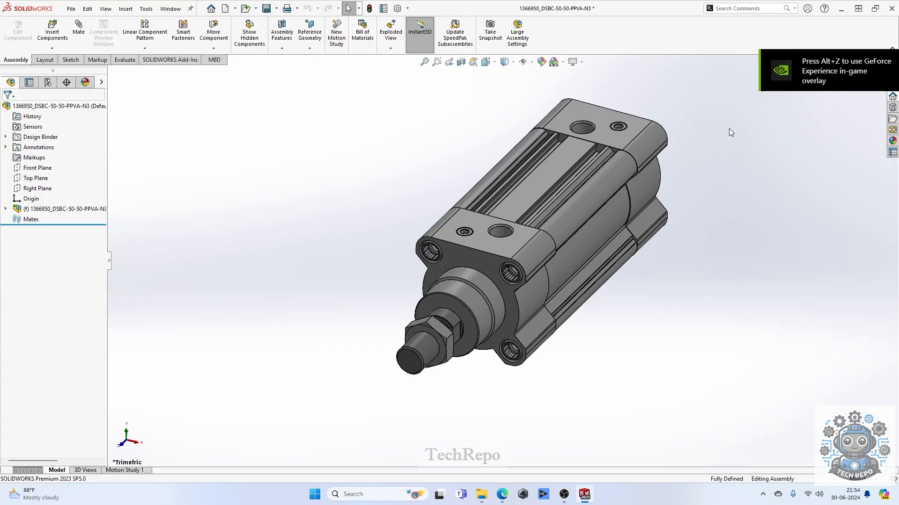
- Save the imported cylinder assembly as 1366950_DSBC-50-50-PPVA-N3.SLDASM in a new folder named "Slider asm" inside Sample
scroll(473, 303, up, 2)
middle_drag(561, 302, 473, 327)
key(ctrl+s)
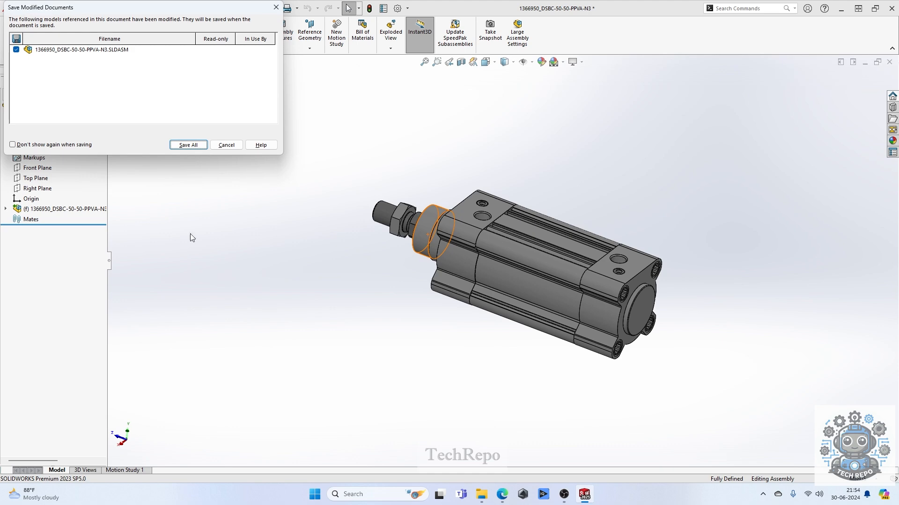
click(202, 145)
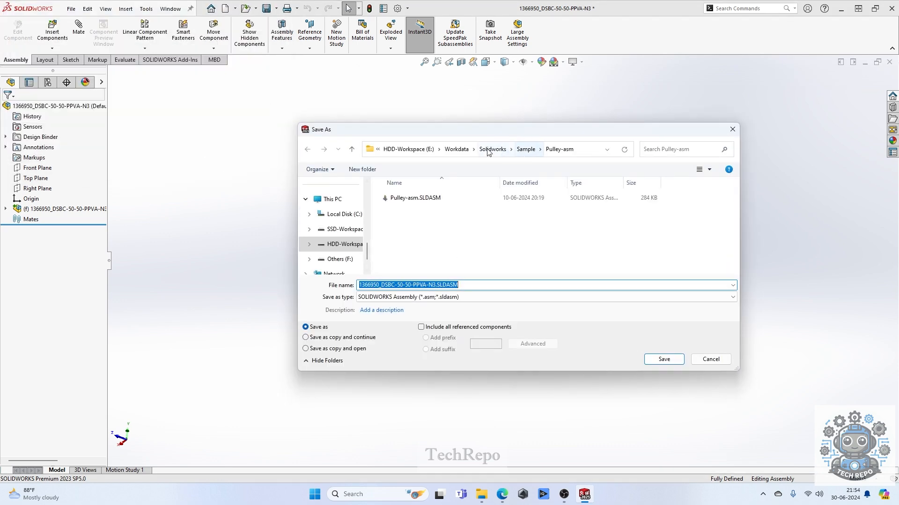
click(524, 149)
right_click(465, 257)
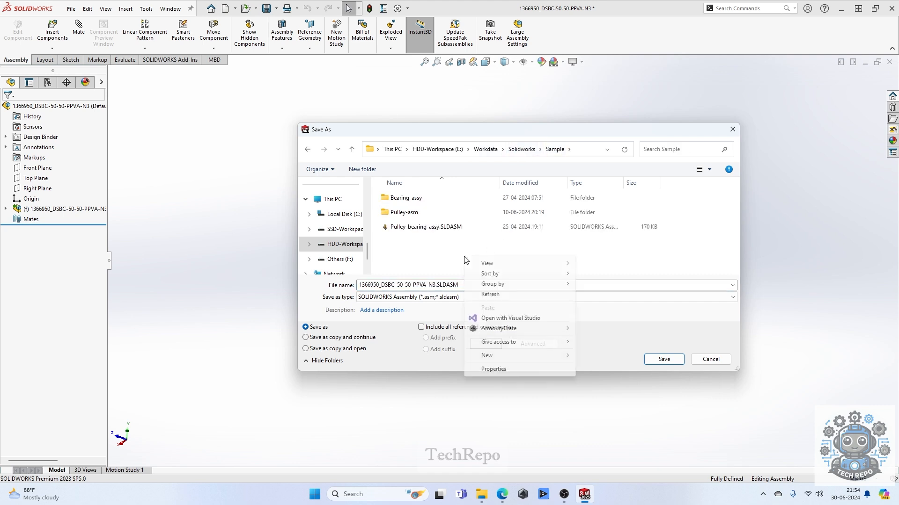
mouse_move(500, 359)
click(604, 356)
text(Slider asm)
key(Return)
key(Return)
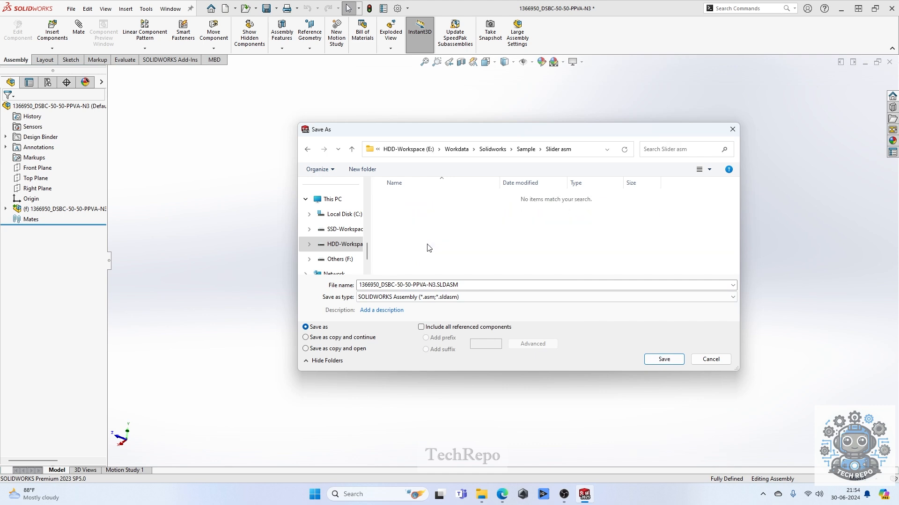
click(663, 359)
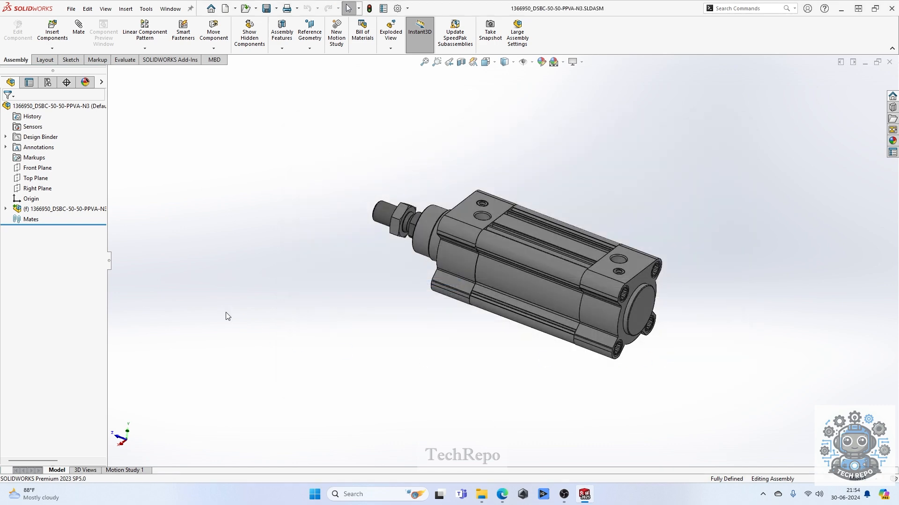
- Expand the imported 1366950_DSBC-50-50-PPVA-N3 component and break its link to the STEP file
click(66, 209)
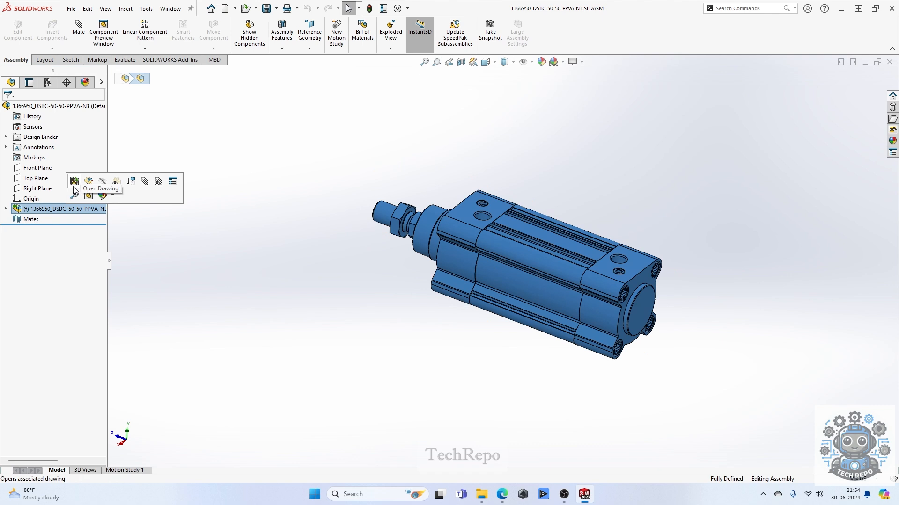
click(5, 209)
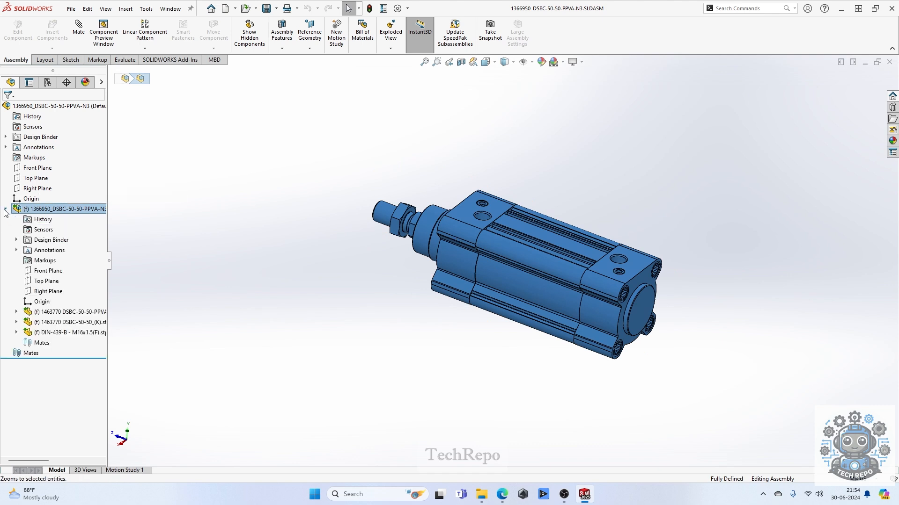
right_click(32, 212)
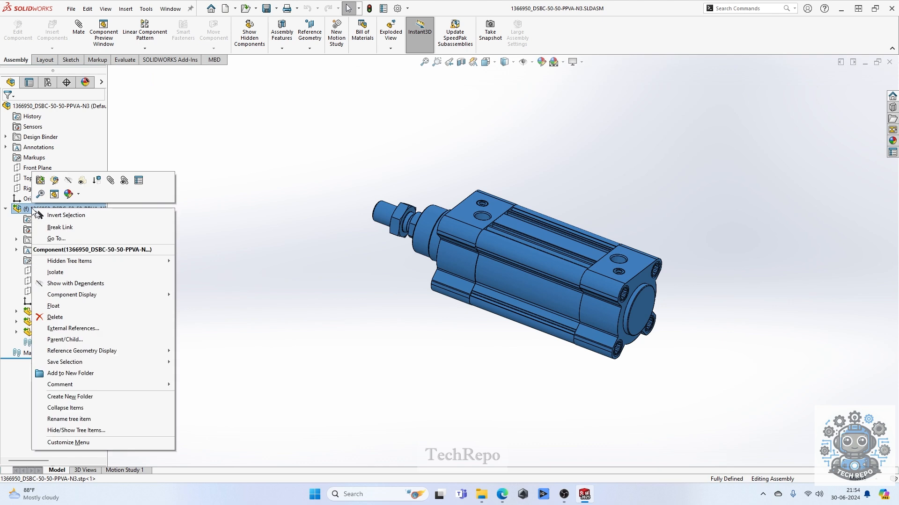
click(85, 233)
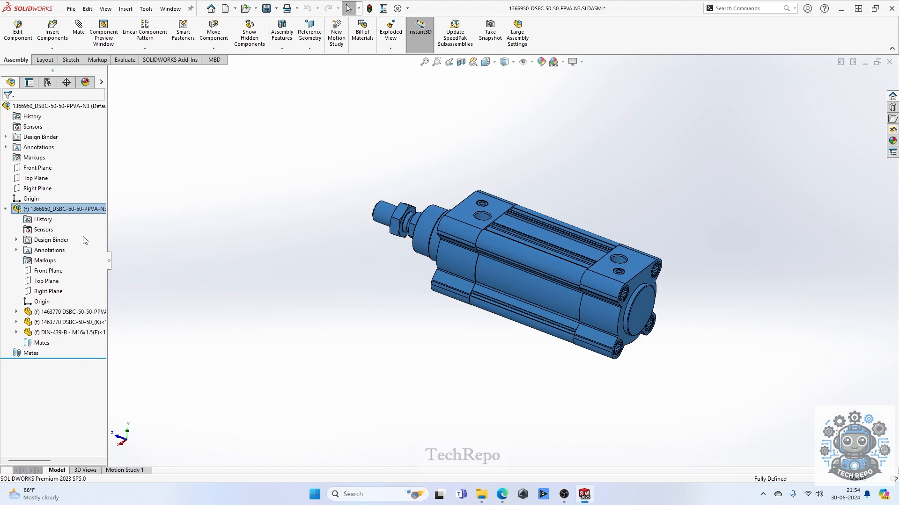
- Open the cylinder subassembly in its own window, rebuild it and inspect the cylinder body
right_click(71, 210)
click(80, 138)
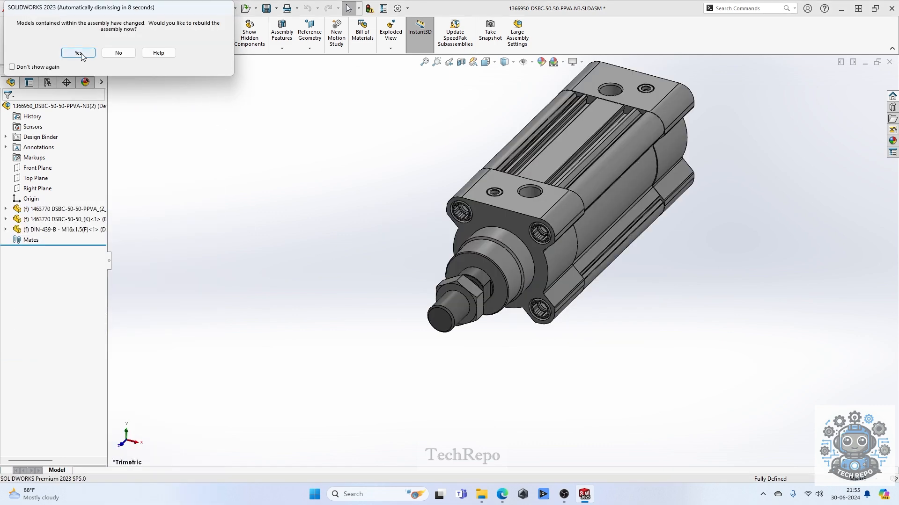
click(78, 52)
click(433, 262)
middle_drag(432, 262, 352, 280)
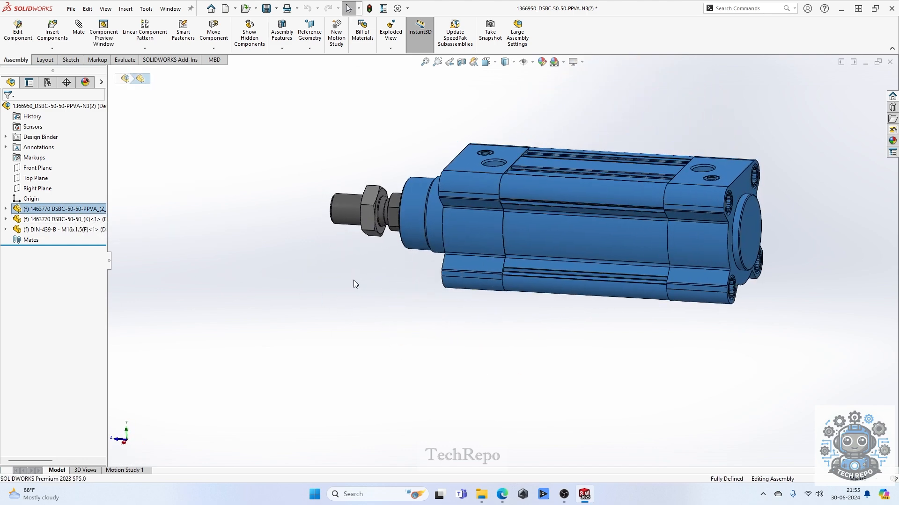
scroll(353, 279, up, 2)
scroll(708, 166, down, 3)
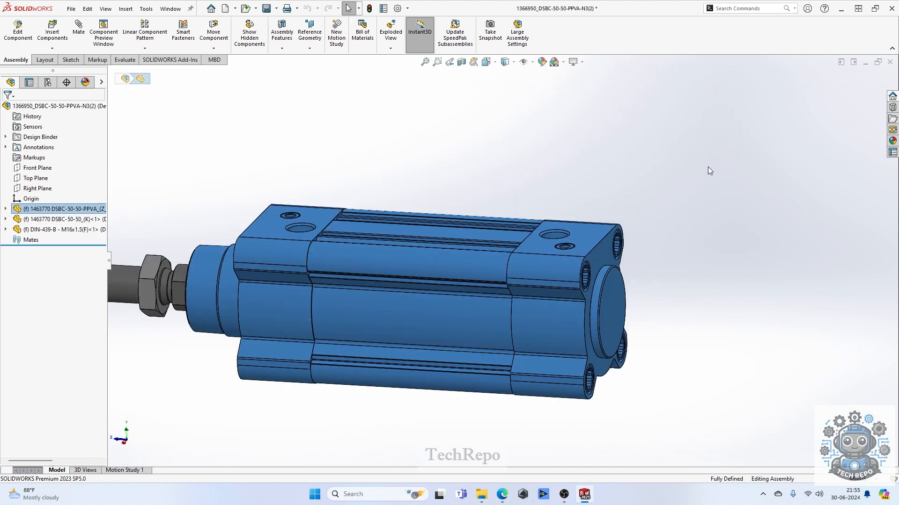
- Create a planar section view of the cylinder on the Right Plane and try to move the sectioned piston rod
click(461, 62)
scroll(502, 162, up, 2)
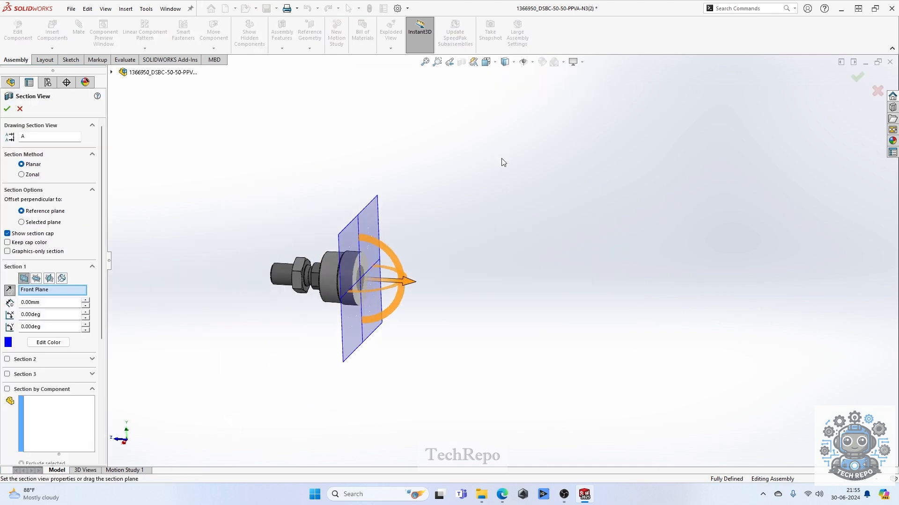
click(112, 73)
click(151, 145)
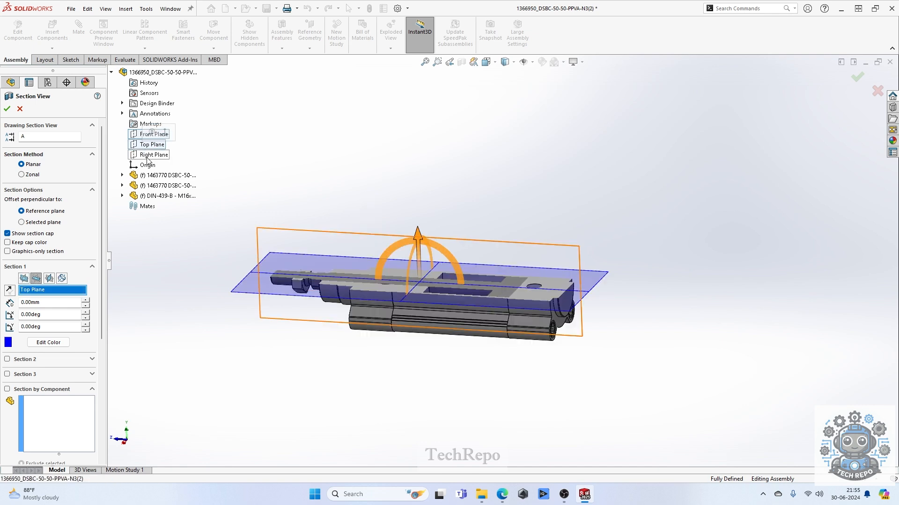
click(149, 155)
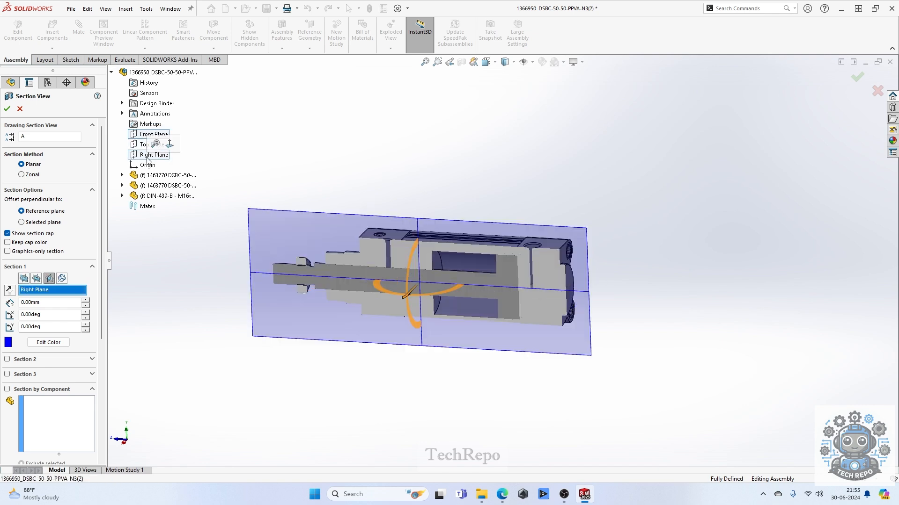
click(857, 76)
scroll(450, 307, down, 2)
middle_drag(453, 309, 445, 206)
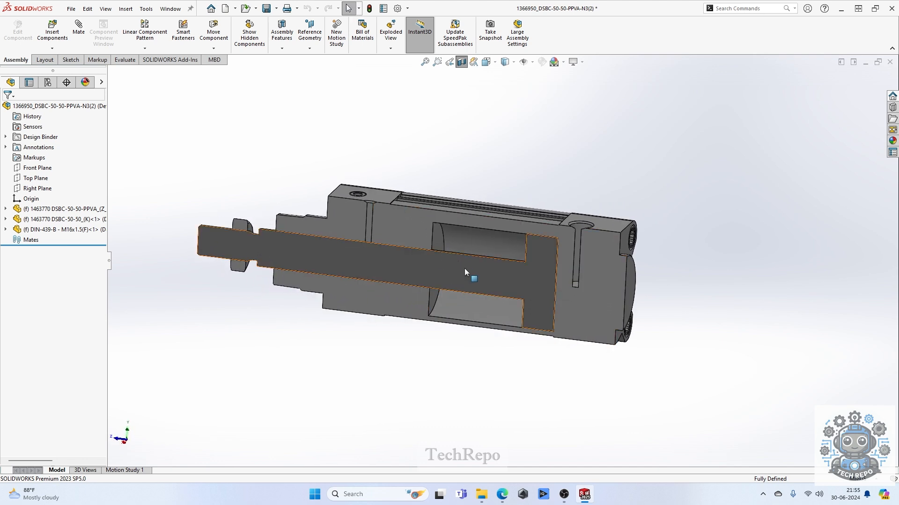
drag(466, 268, 443, 277)
- Float the DIN-439-B M16x1.5 nut component in the cylinder assembly
click(46, 210)
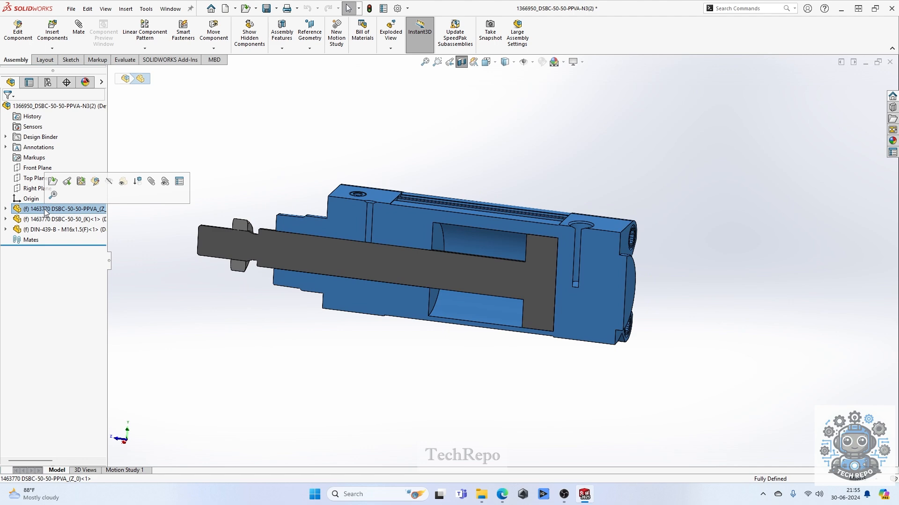
click(82, 229)
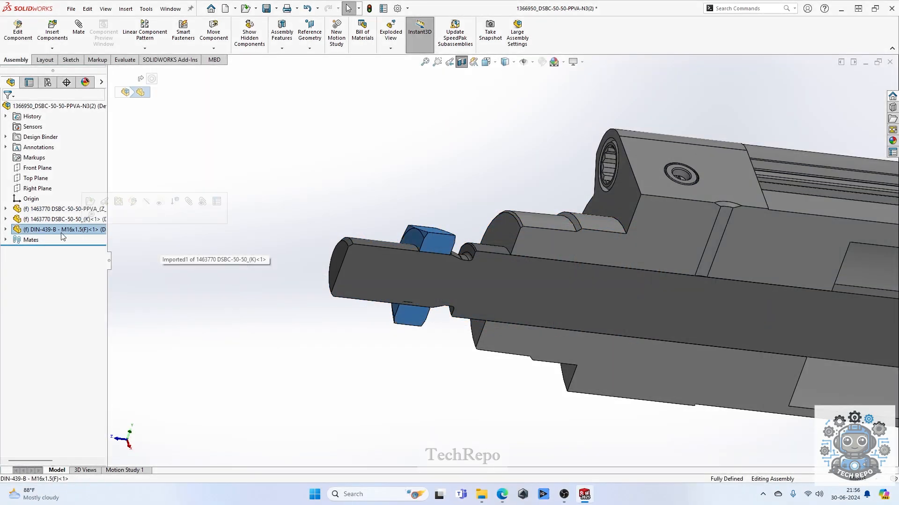
right_click(53, 232)
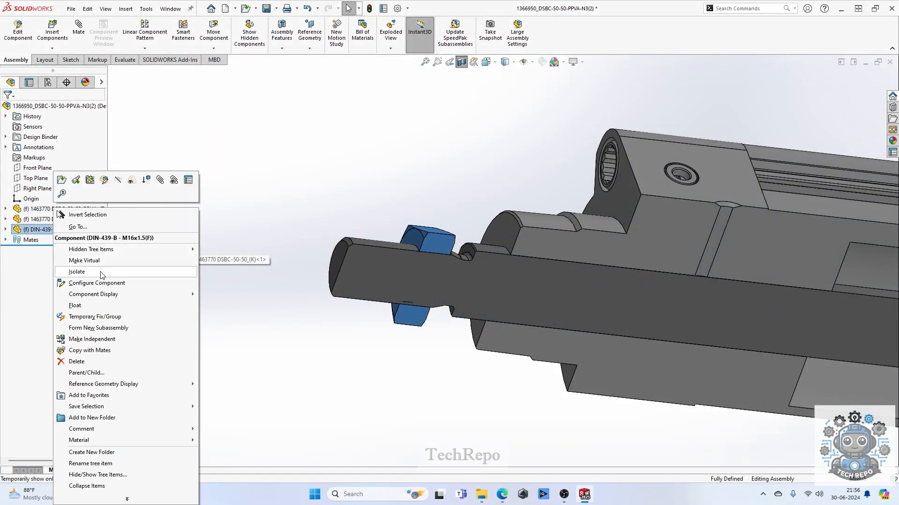
click(75, 305)
- Edit the concentric mate between the nut and the piston rod to lock its rotation
click(68, 230)
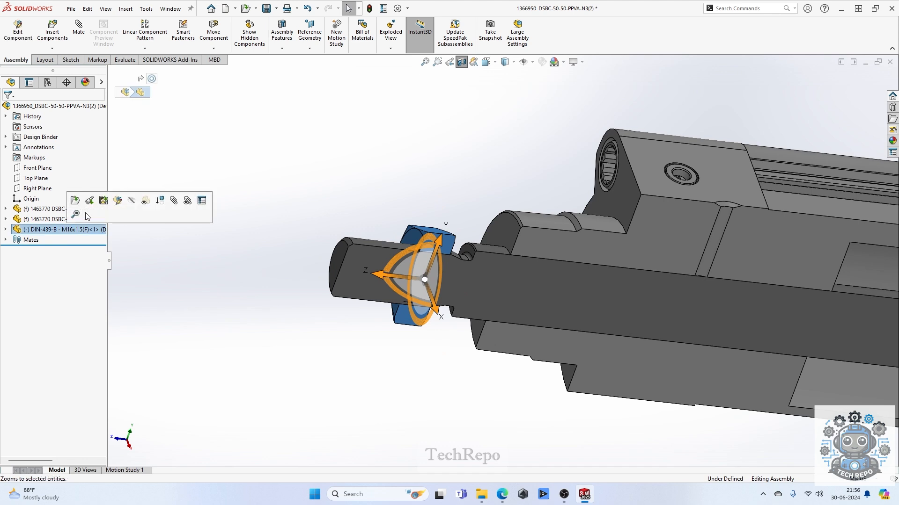
click(173, 201)
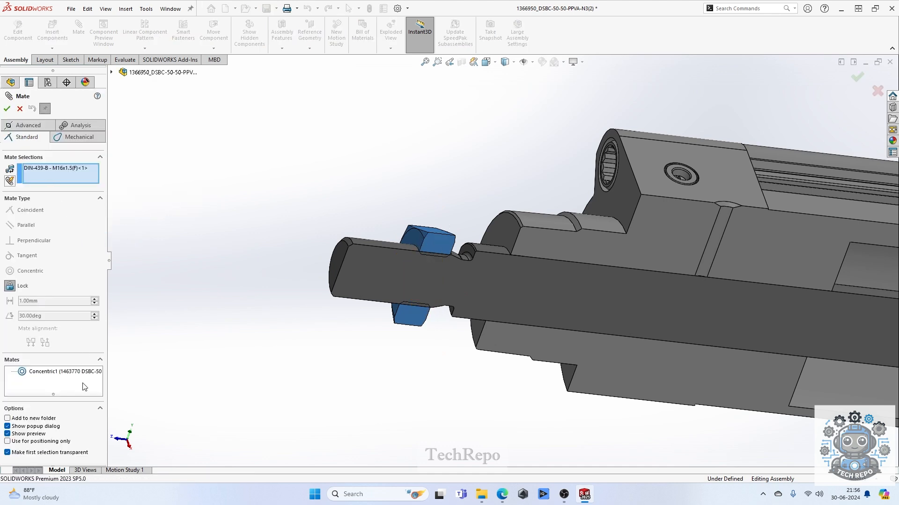
click(69, 372)
click(21, 284)
scroll(393, 248, down, 4)
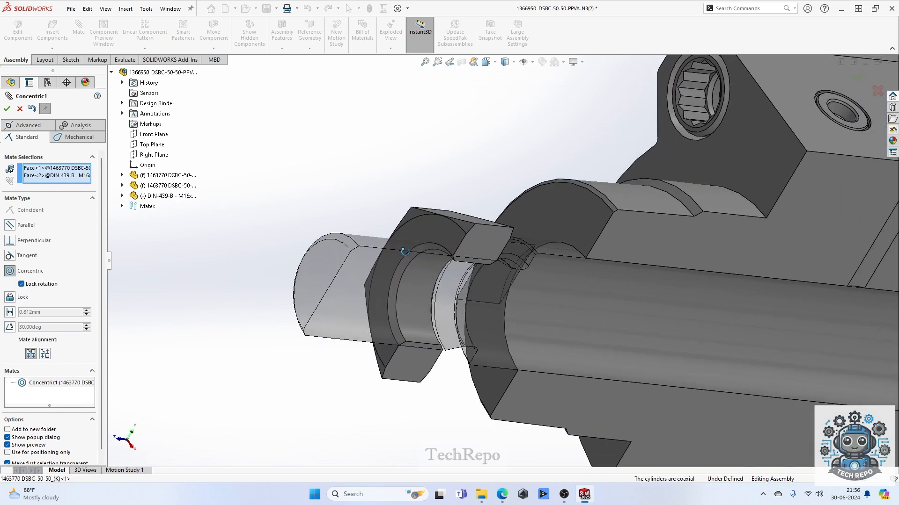
click(8, 111)
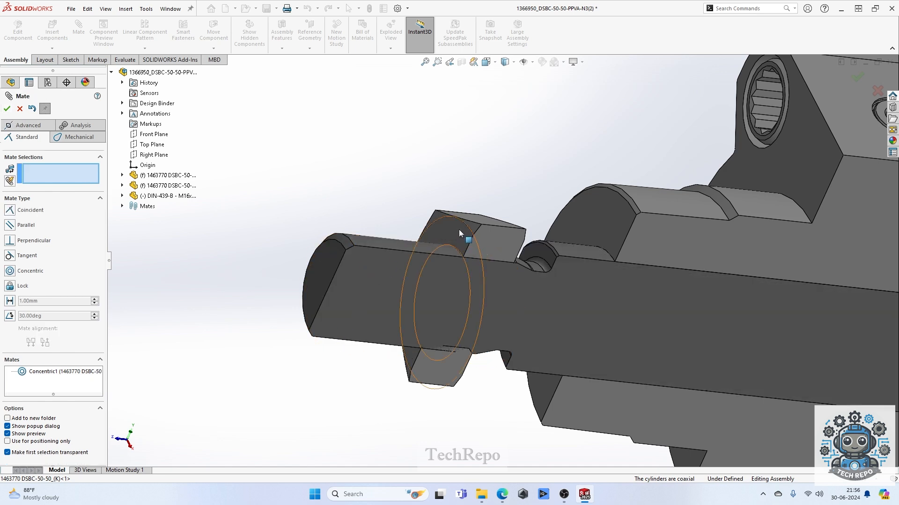
- Add a 12 mm distance mate between the nut's outer face and the end face of the piston rod
click(466, 237)
click(10, 302)
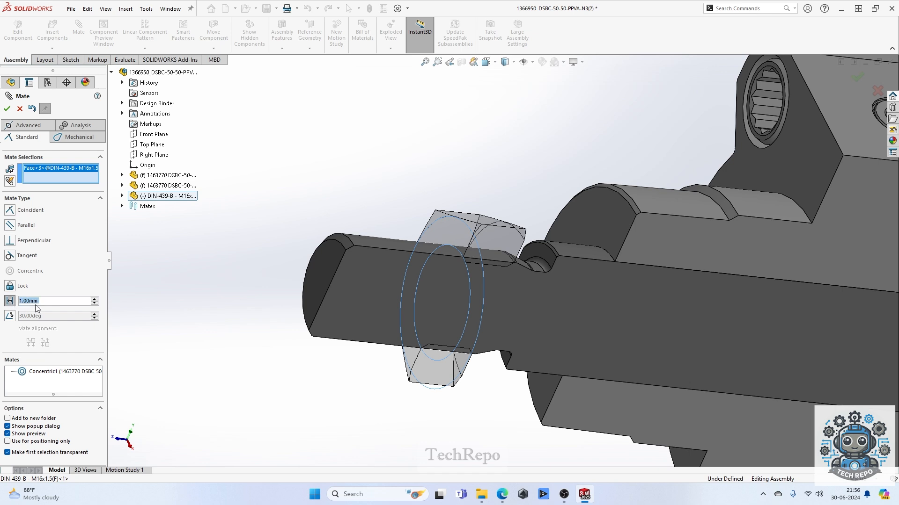
click(333, 271)
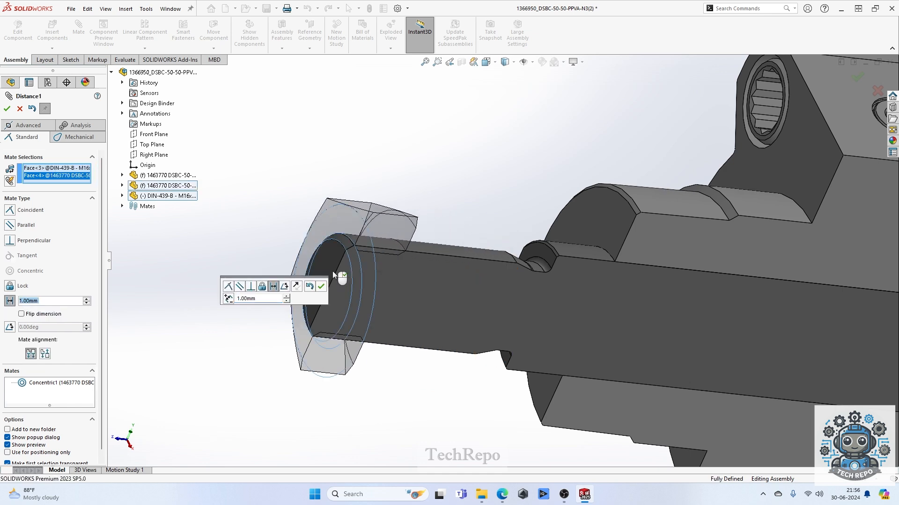
double_click(251, 298)
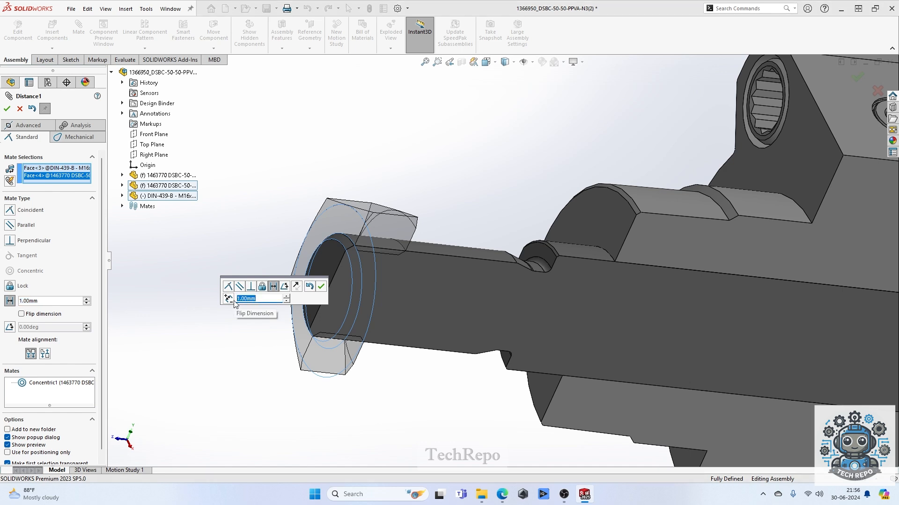
text(8)
key(Return)
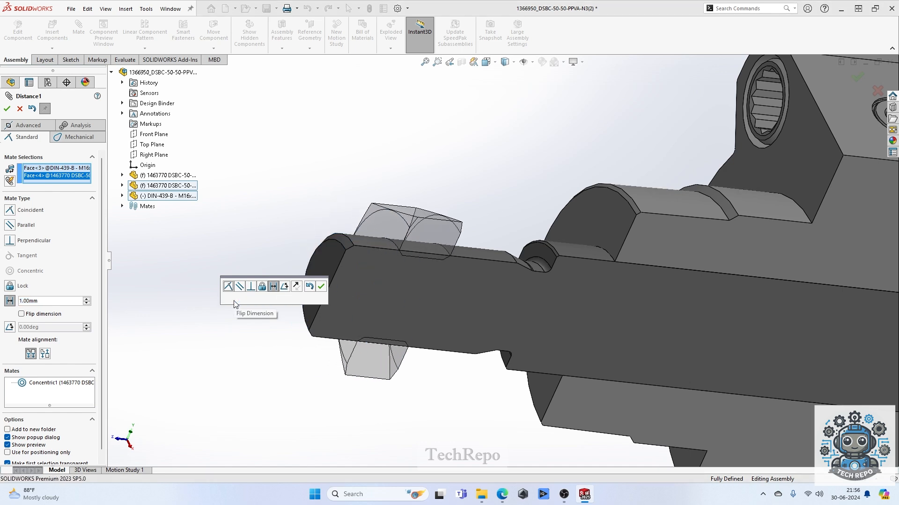
text(12)
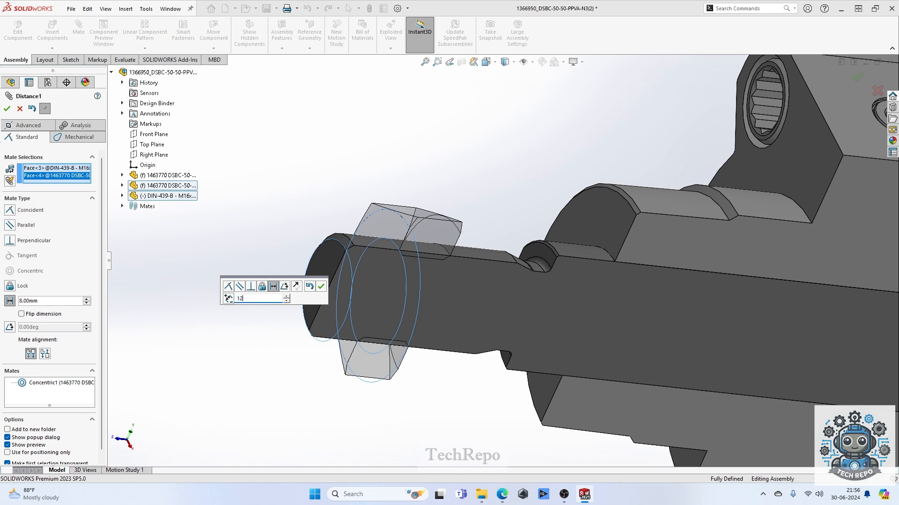
key(Return)
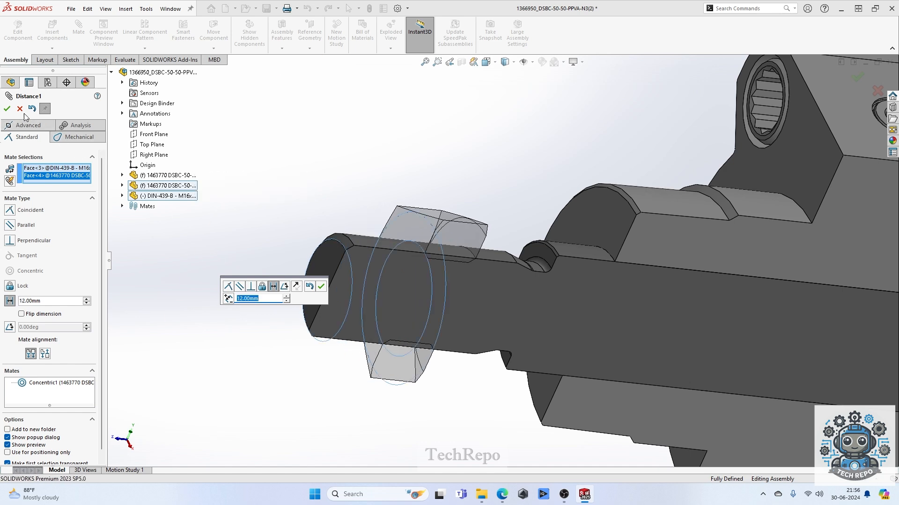
click(7, 108)
click(7, 109)
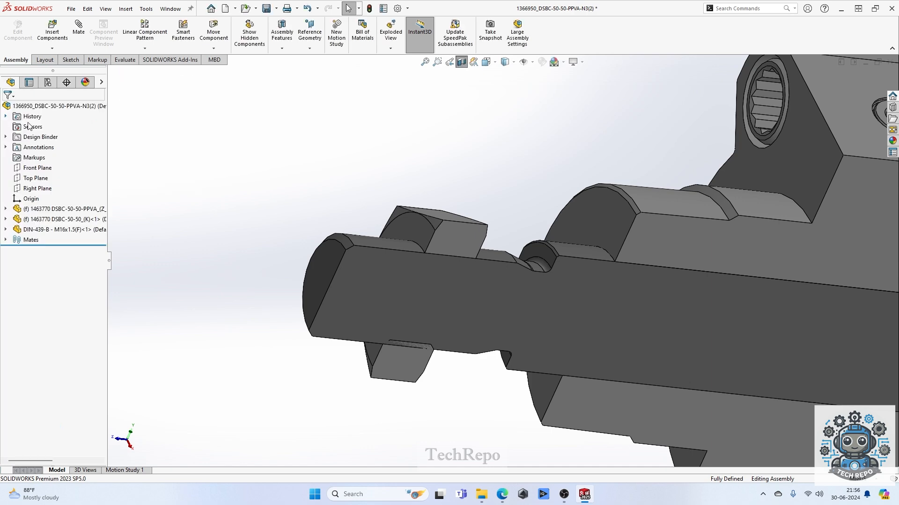
scroll(327, 281, up, 5)
middle_drag(329, 283, 345, 297)
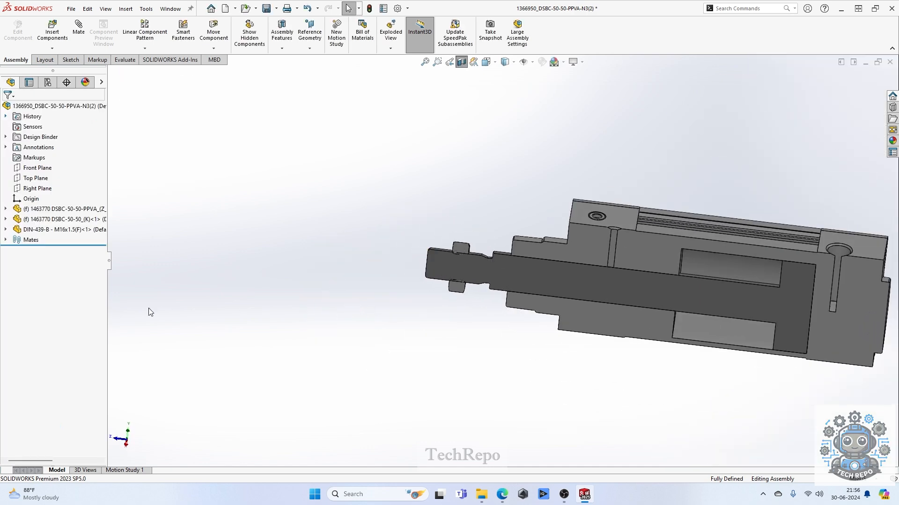
- Float the 1463770 DSBC-50-50_(K) piston rod component so it is no longer fixed in the cylinder assembly
scroll(388, 314, up, 2)
scroll(469, 308, up, 4)
scroll(647, 290, down, 4)
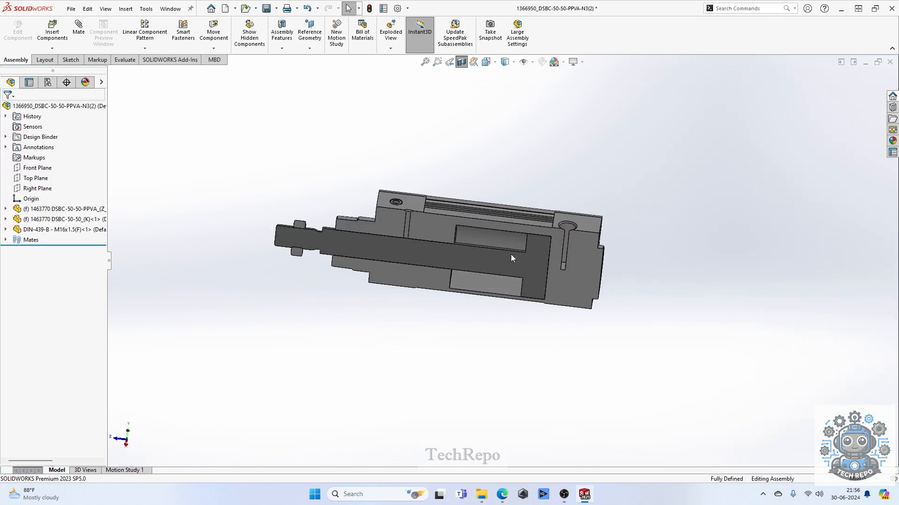
scroll(515, 259, down, 3)
click(29, 219)
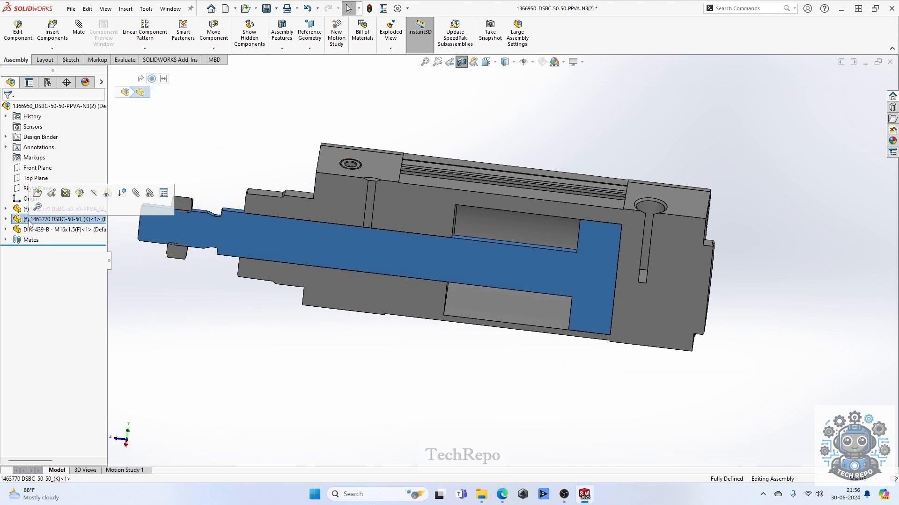
right_click(29, 219)
click(52, 305)
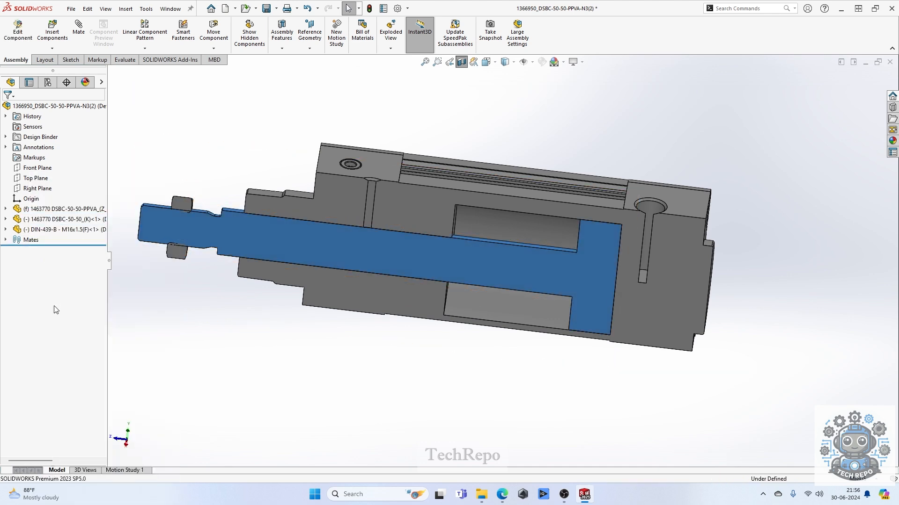
- Set up an advanced limit distance mate between the inner end face of the cylinder bore and the piston's rear face
click(47, 219)
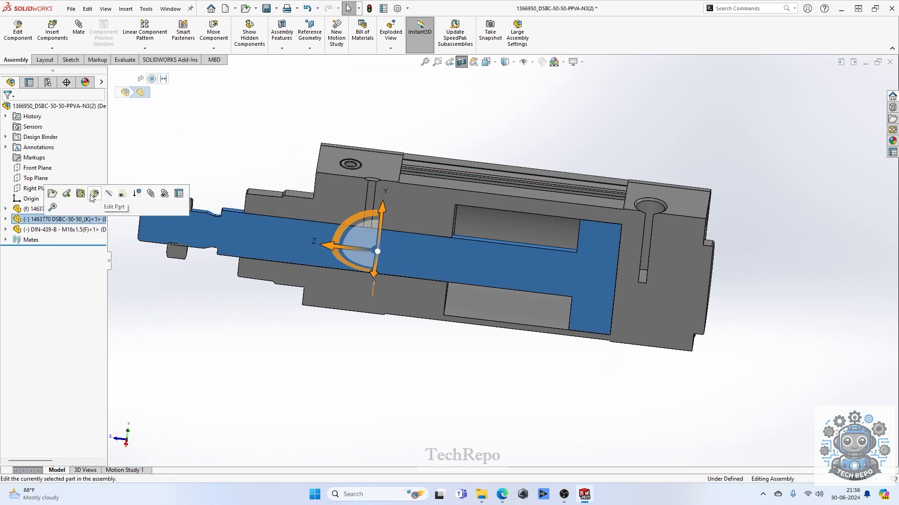
click(151, 194)
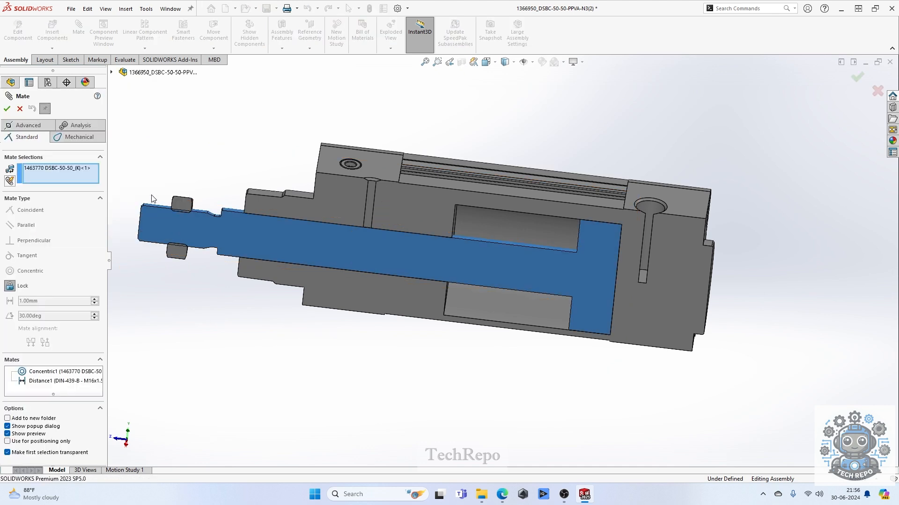
right_click(54, 173)
click(72, 179)
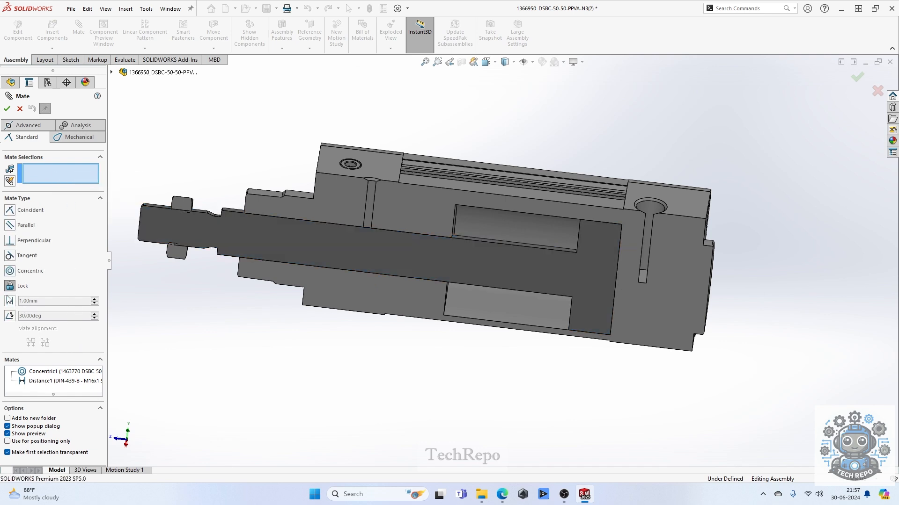
click(27, 125)
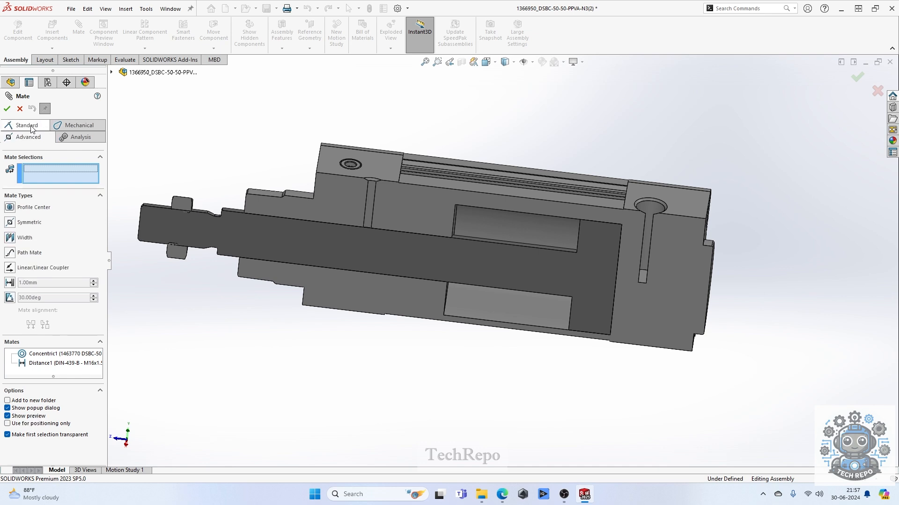
click(10, 283)
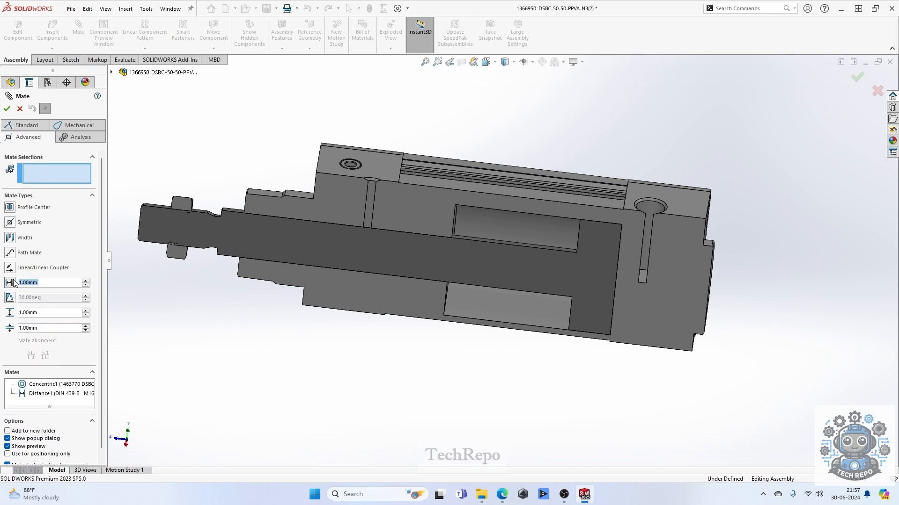
drag(559, 279, 484, 297)
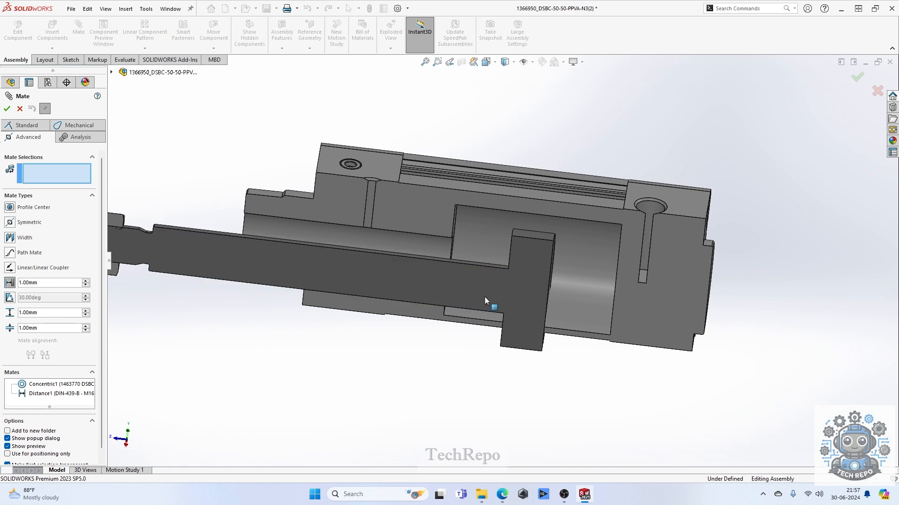
click(606, 276)
middle_drag(606, 261, 543, 286)
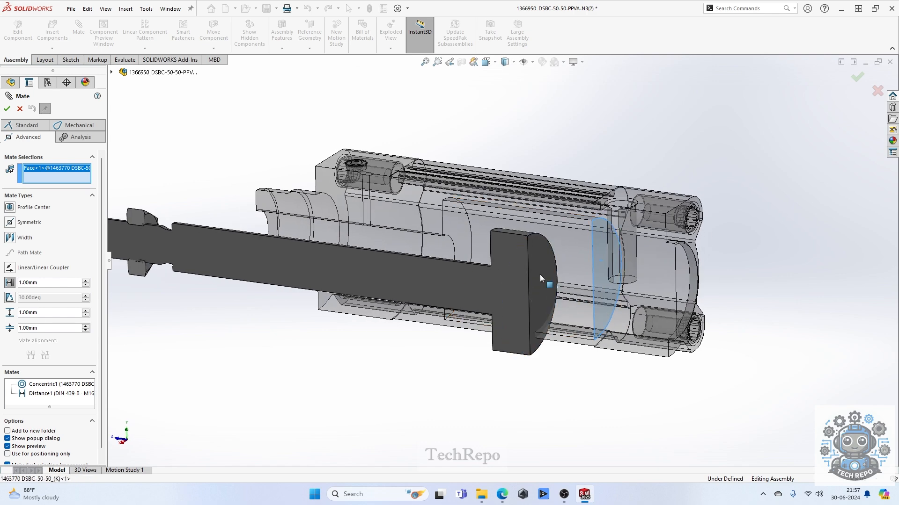
click(540, 274)
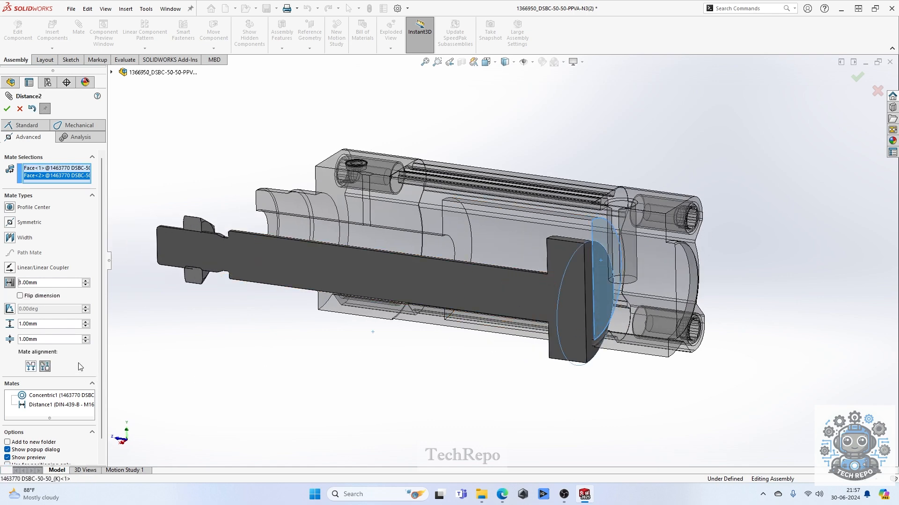
- Switch to the Festo product page in the browser, leave the CAD download view and check the DSBC cylinder's stroke
mouse_move(509, 494)
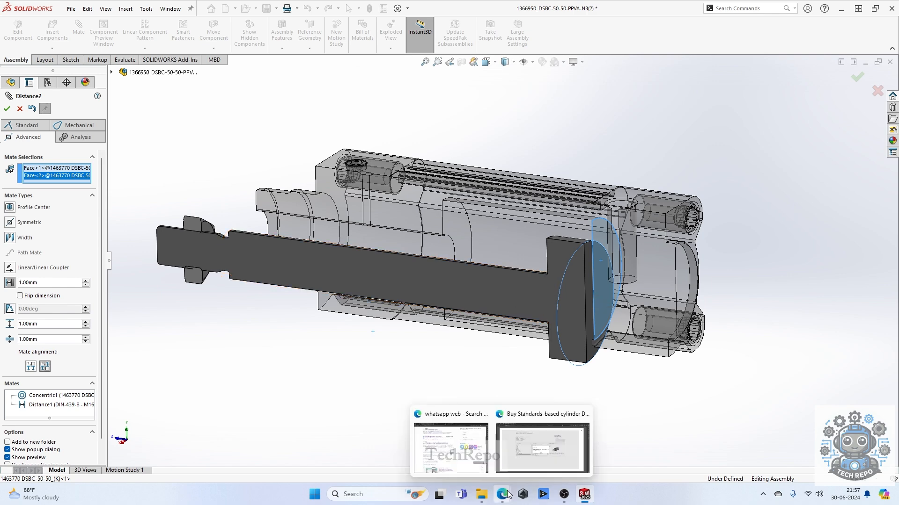
click(519, 446)
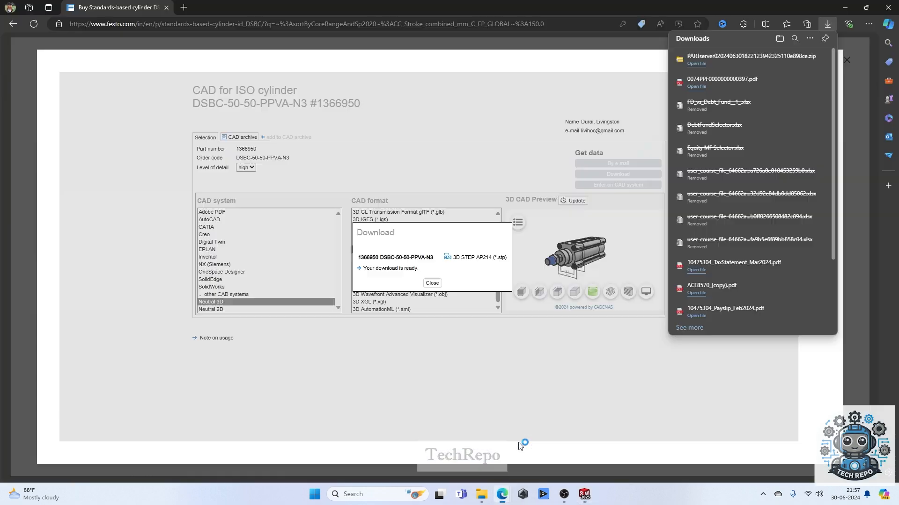
click(432, 285)
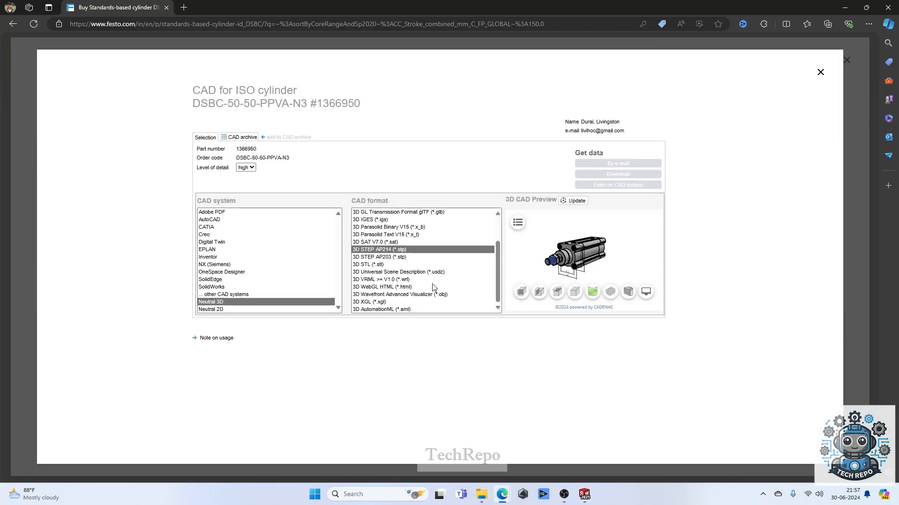
click(820, 74)
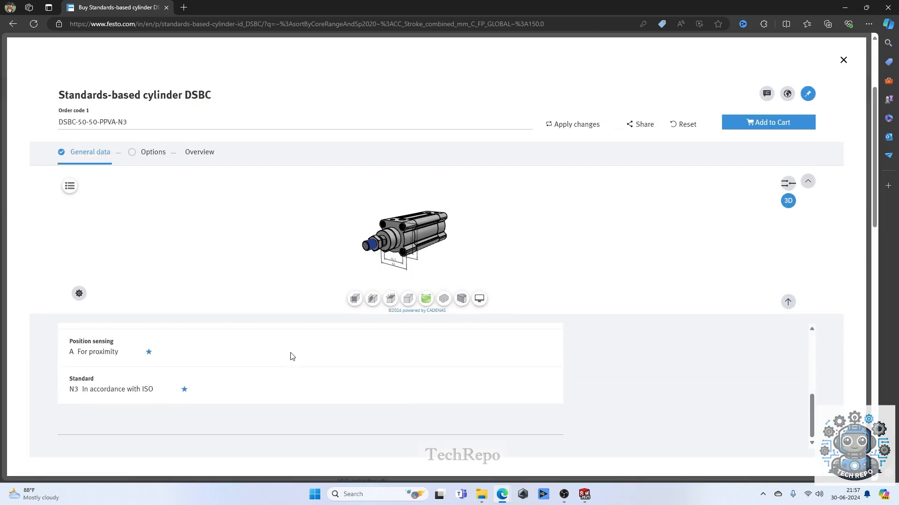
scroll(800, 383, down, 1)
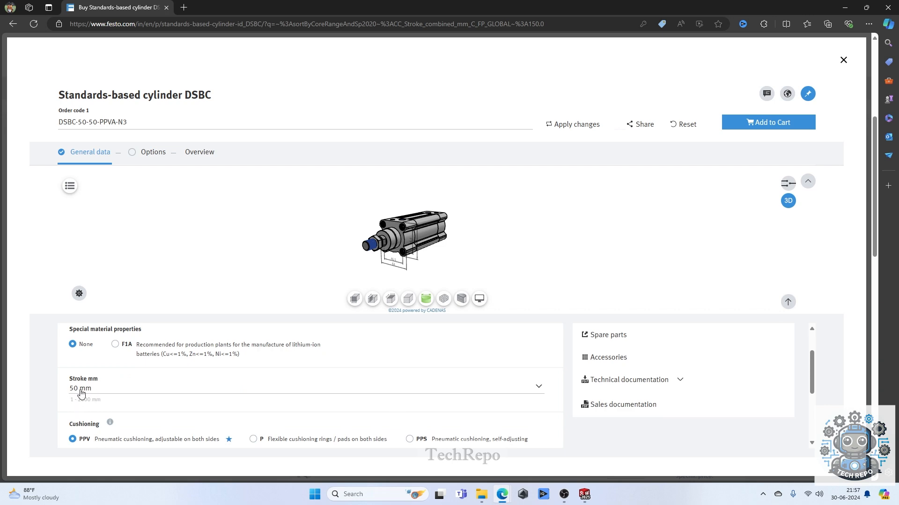
click(845, 7)
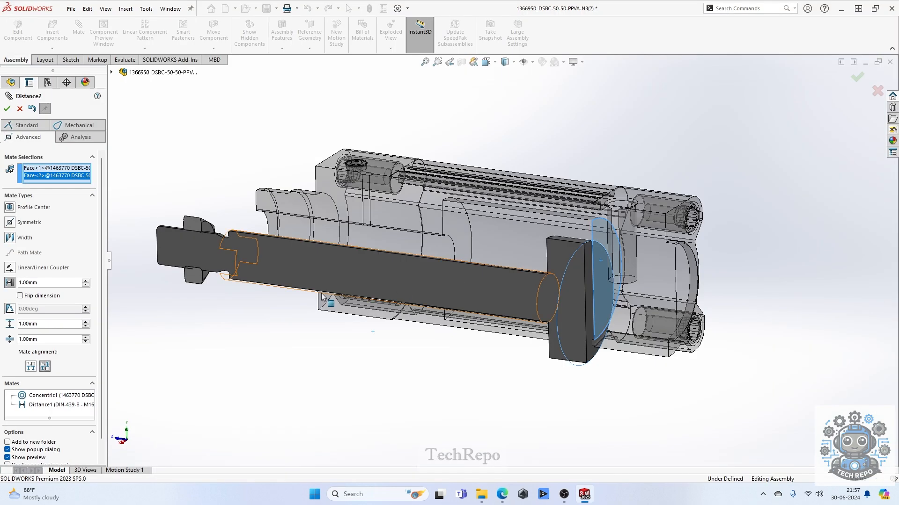
- Set the minimum value of the piston's limit distance mate to 50 mm and apply the mate
double_click(44, 339)
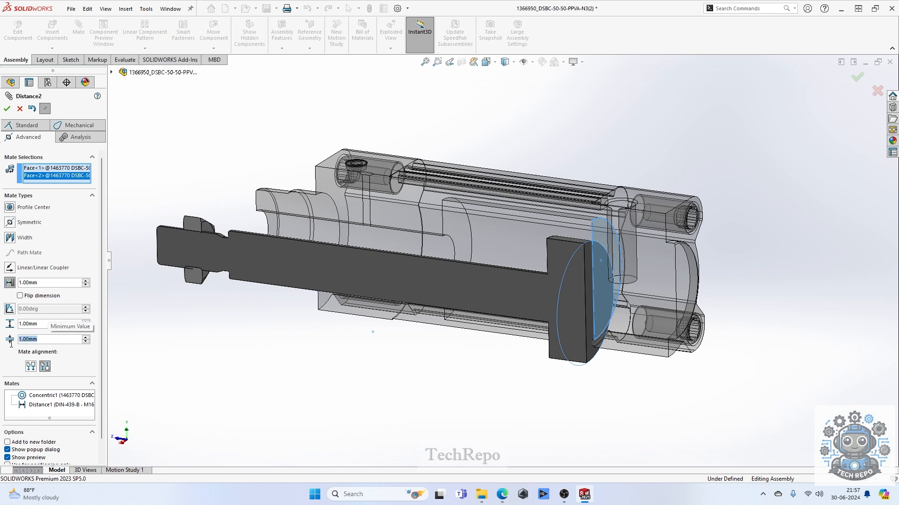
text(50)
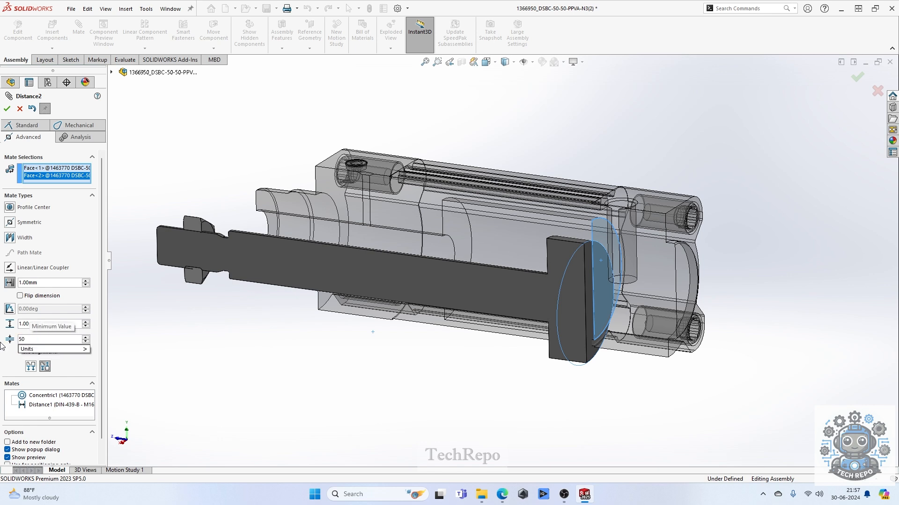
key(Return)
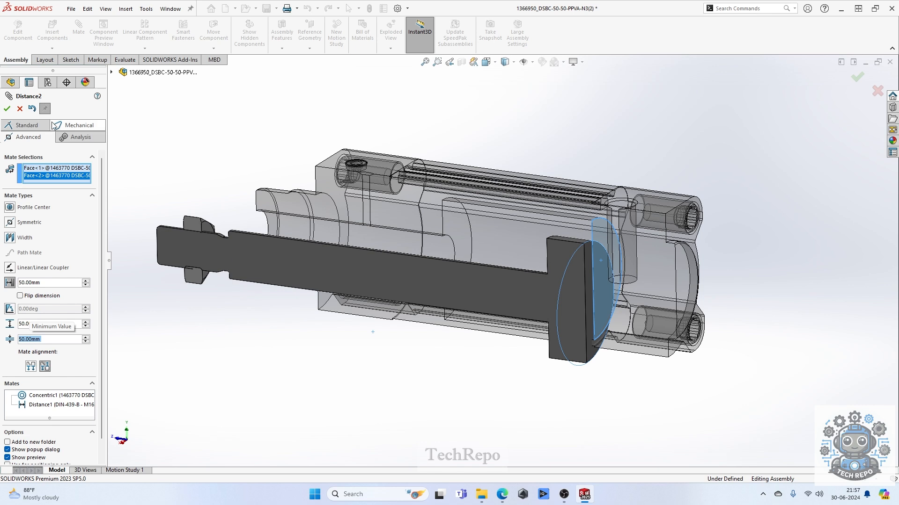
click(7, 109)
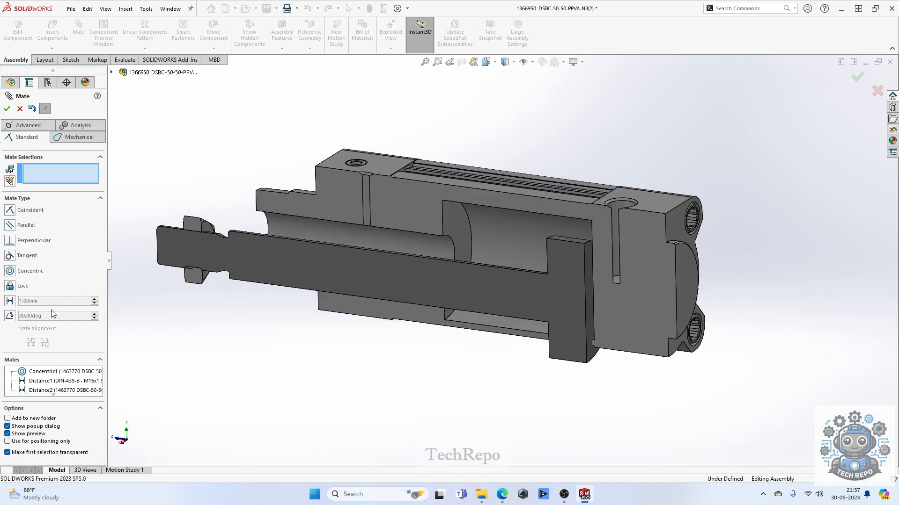
- Add a concentric mate between the cylinder's inner bore and the piston's outer cylindrical face
click(537, 226)
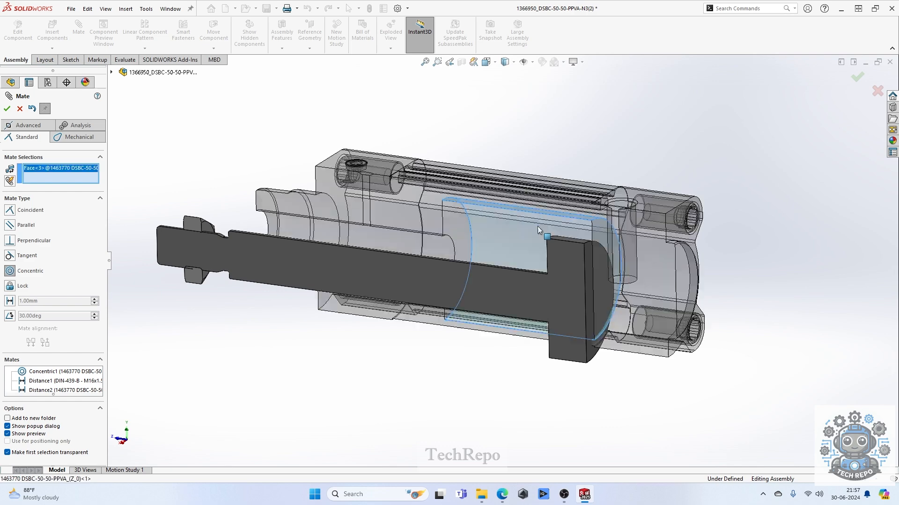
click(574, 243)
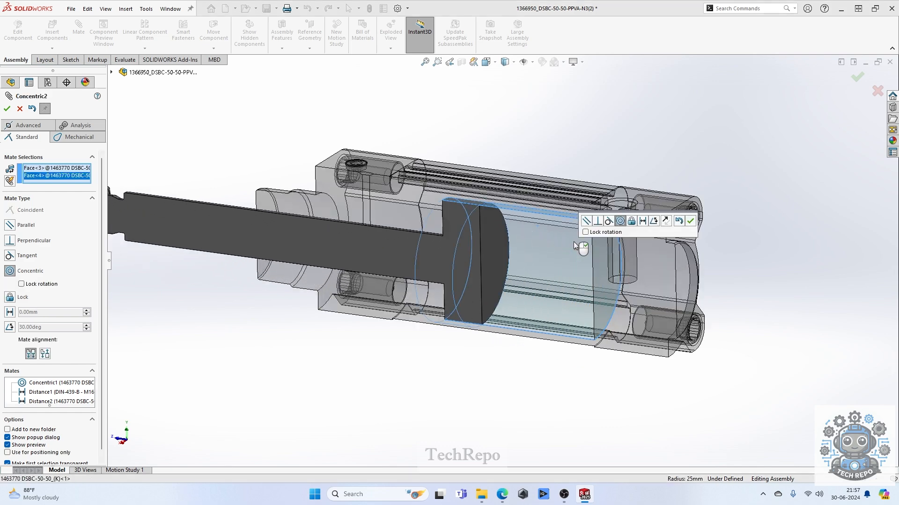
click(7, 110)
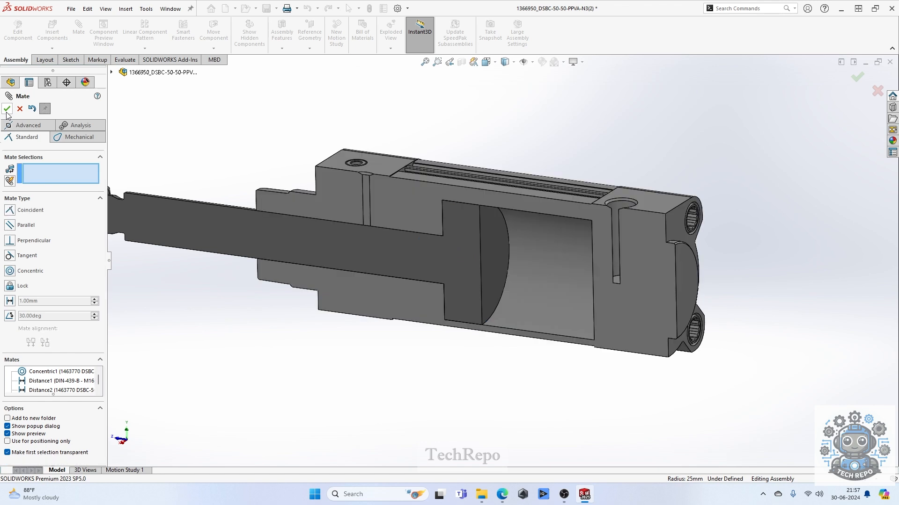
- Check the rotation lock in the nut's concentric mate and try to slide the piston rod along the bore
click(49, 373)
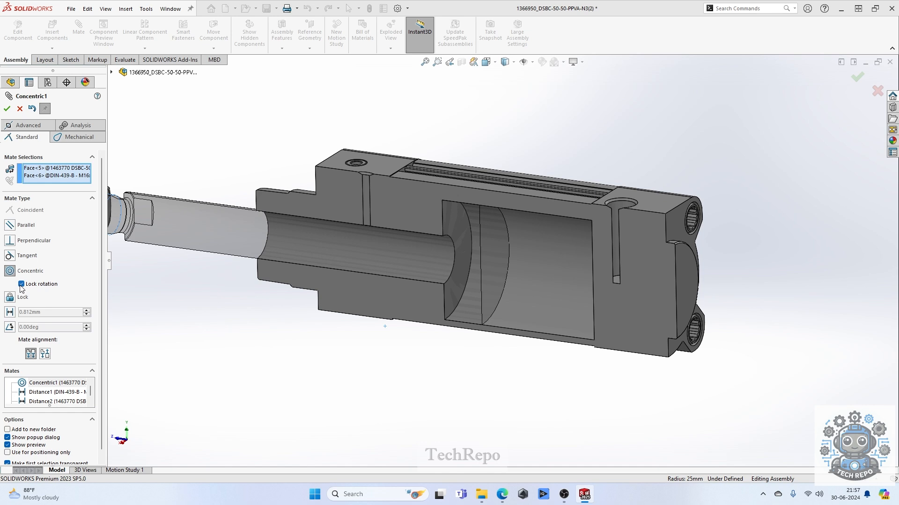
click(8, 108)
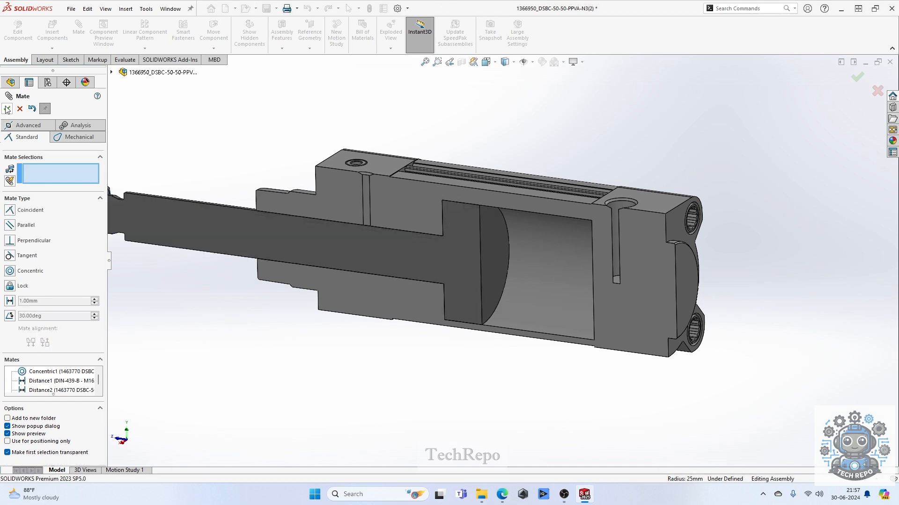
click(7, 109)
drag(209, 202, 209, 226)
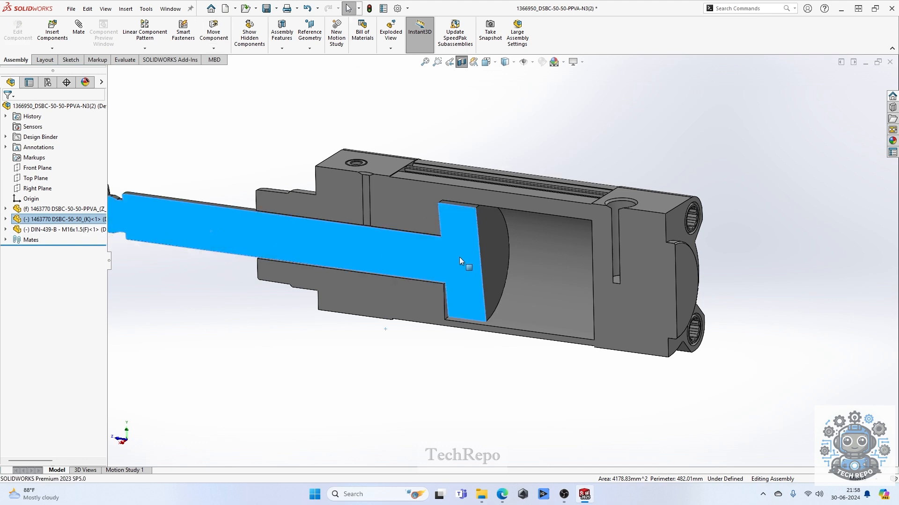
drag(503, 245, 585, 249)
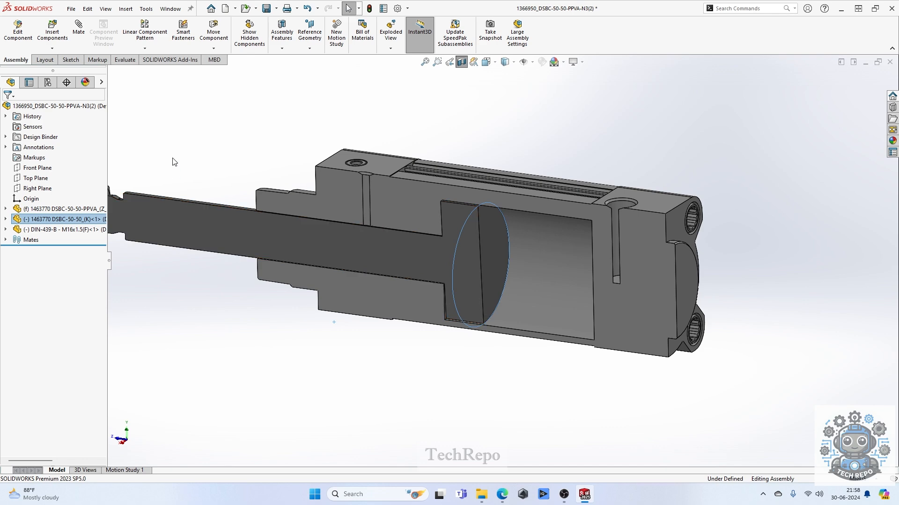
- Suppress the DIN-439-B M16x1.5 nut component in the cylinder assembly
click(77, 219)
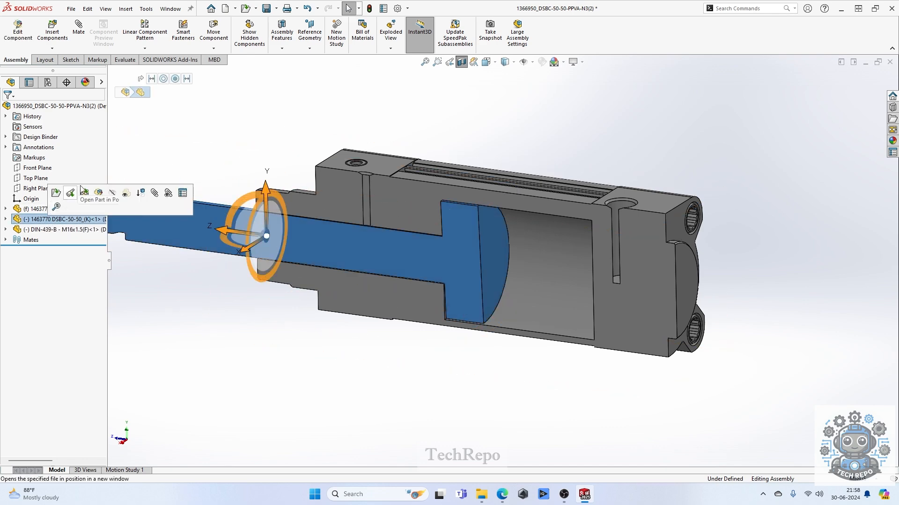
click(154, 192)
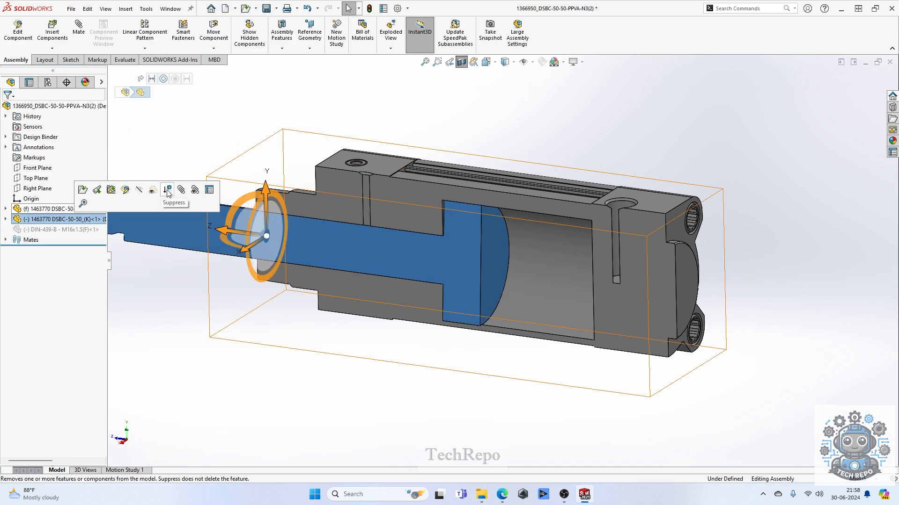
- Delete the 50 mm distance mate between the bore's end face and the piston
click(154, 193)
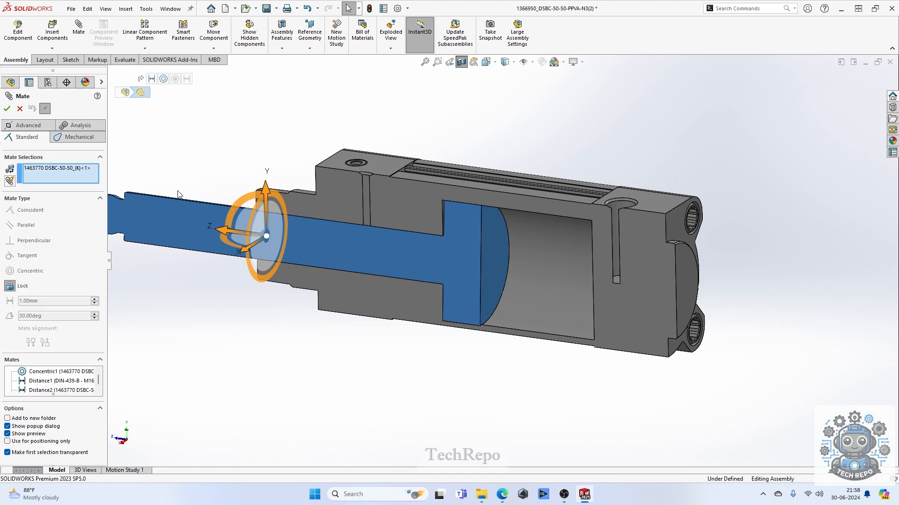
click(51, 382)
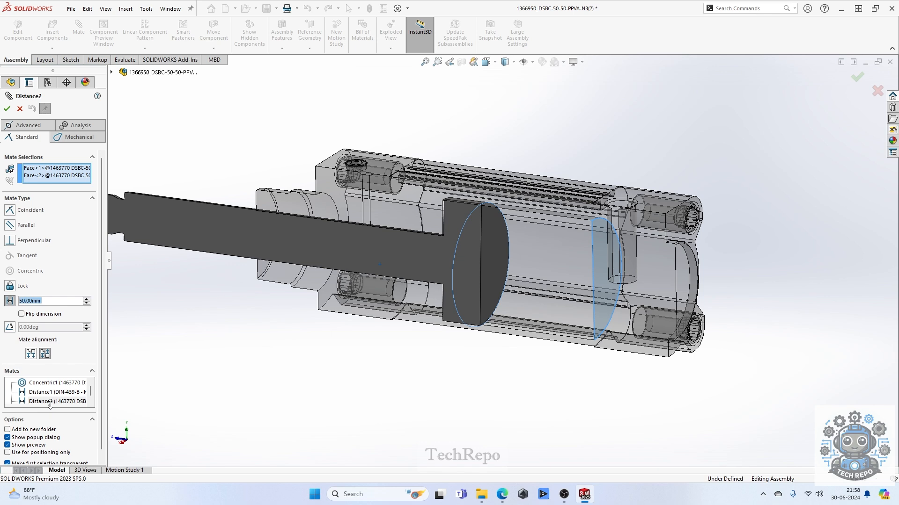
right_click(46, 404)
click(61, 411)
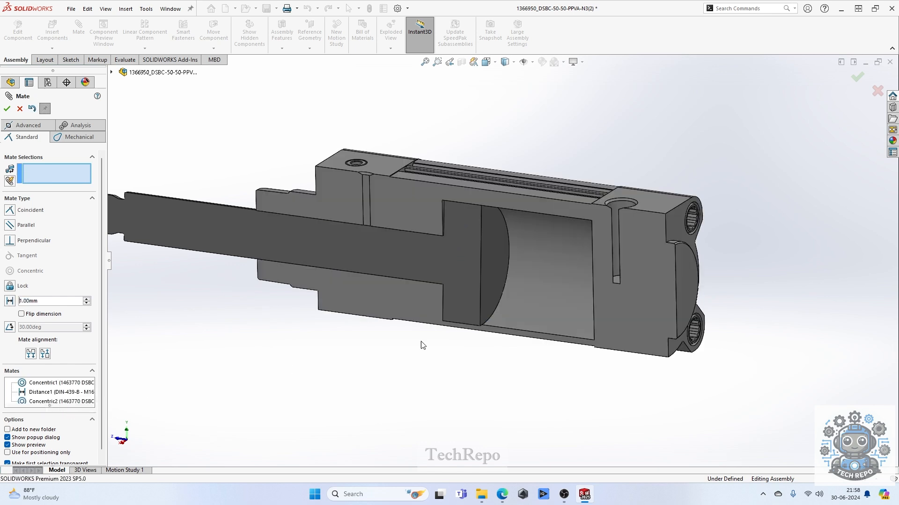
- Pull the piston rod out of the cylinder and lock rotation in the concentric mate between the inner bore and the piston
drag(493, 262, 190, 236)
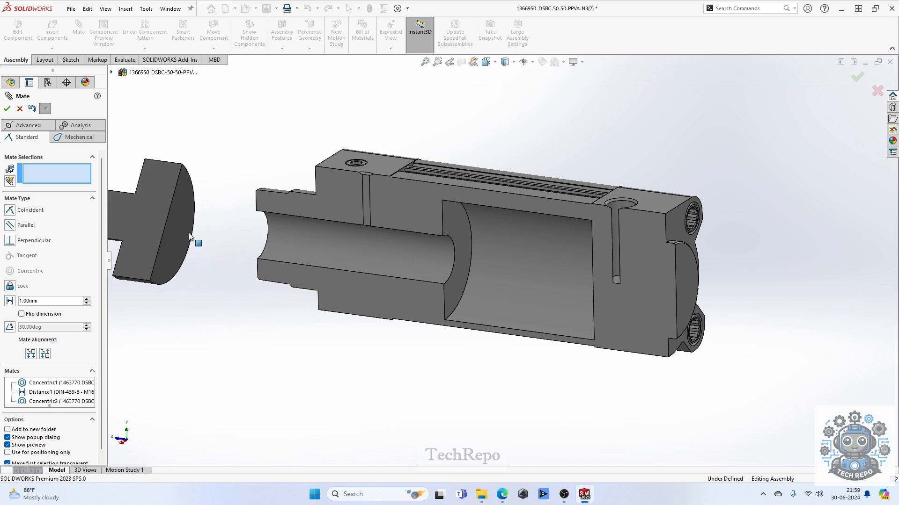
click(51, 394)
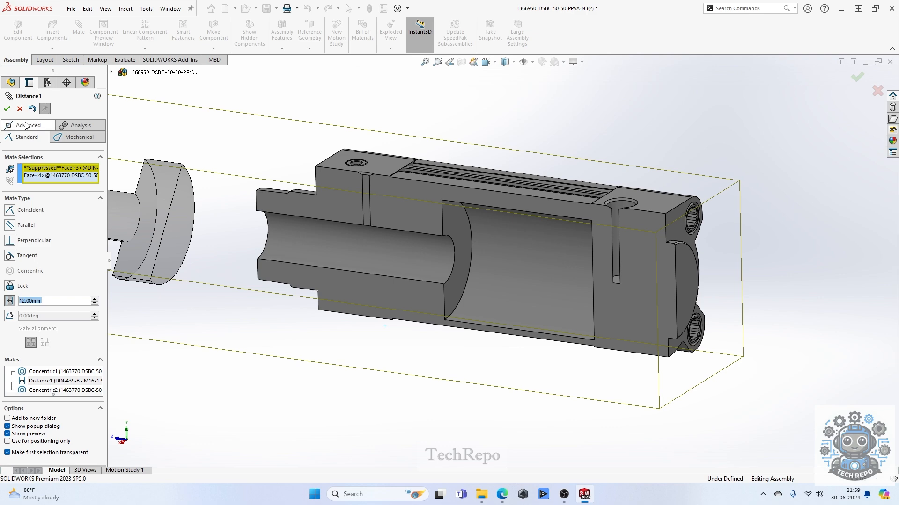
click(49, 372)
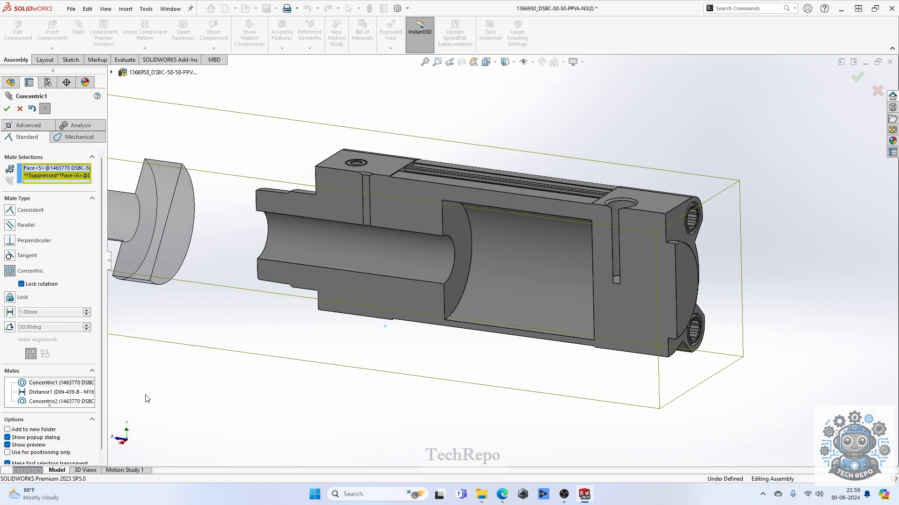
click(56, 402)
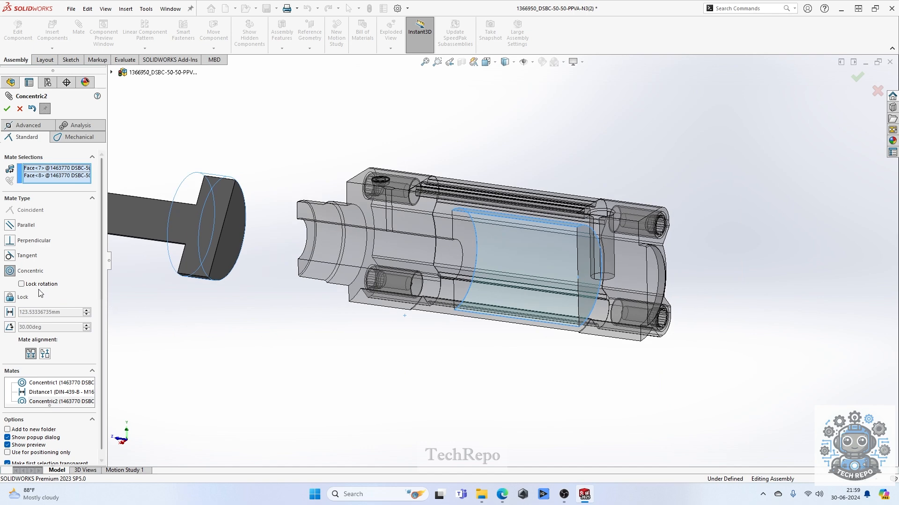
click(21, 284)
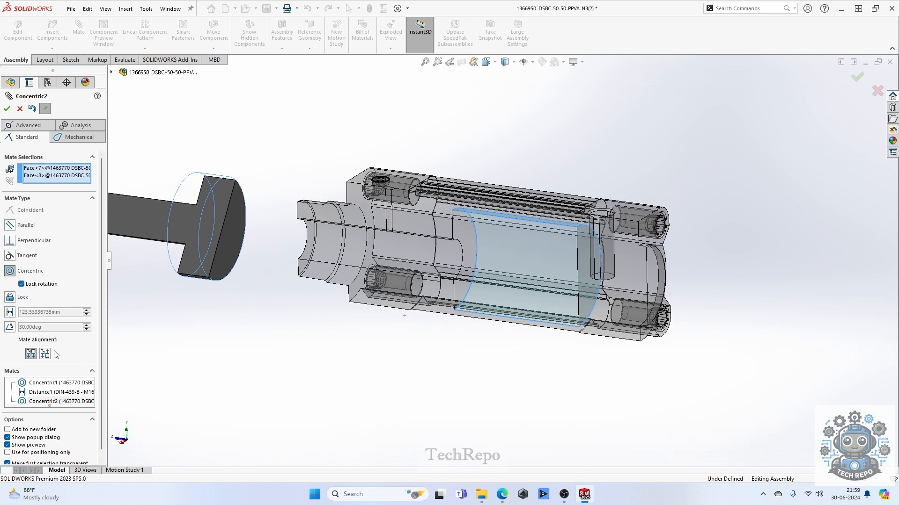
click(7, 109)
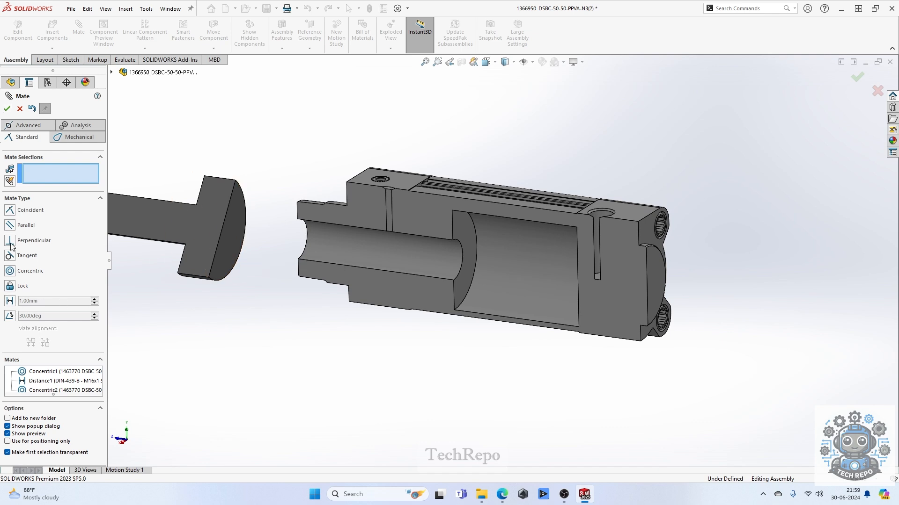
- Start an advanced limit distance mate between the piston's end face and the closed end face of the bore
click(32, 128)
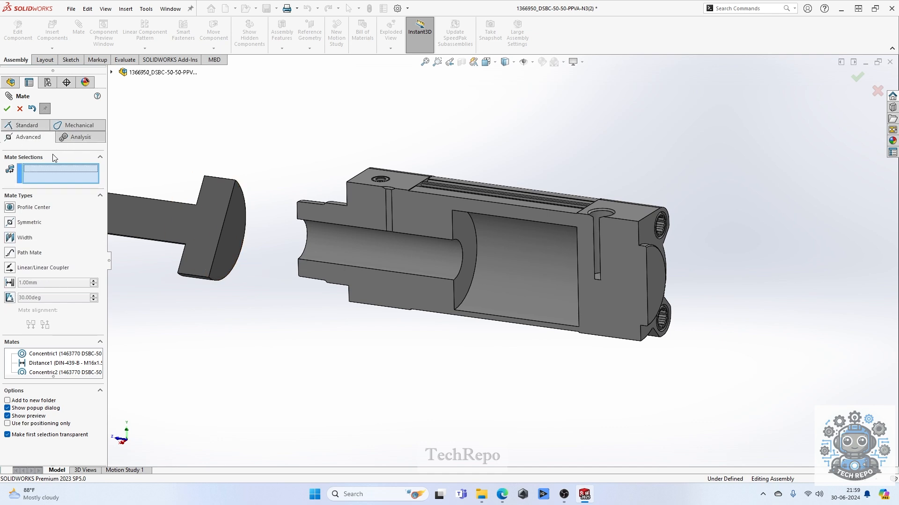
click(9, 285)
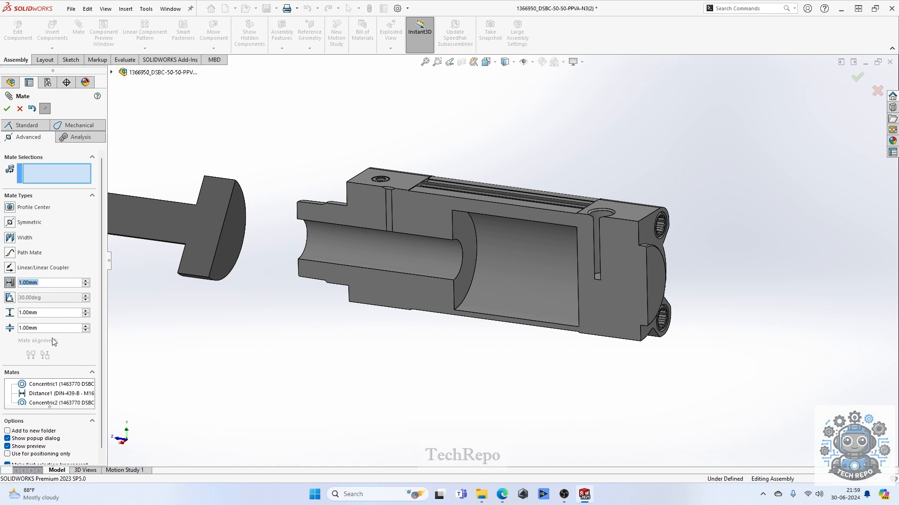
click(245, 236)
middle_drag(521, 268, 612, 259)
click(621, 257)
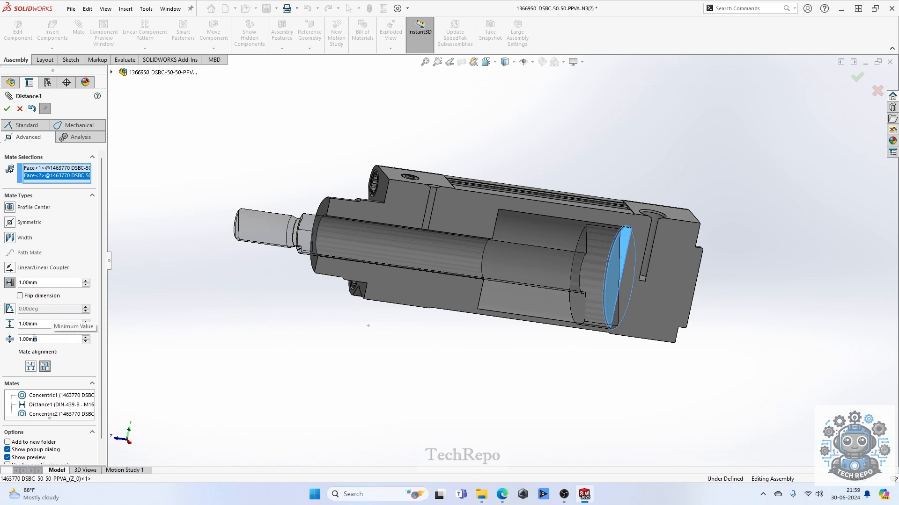
- Set the limit distance mate to a maximum of 50 mm and a minimum of 1 mm and accept it
drag(47, 340, 2, 341)
text(50)
key(Return)
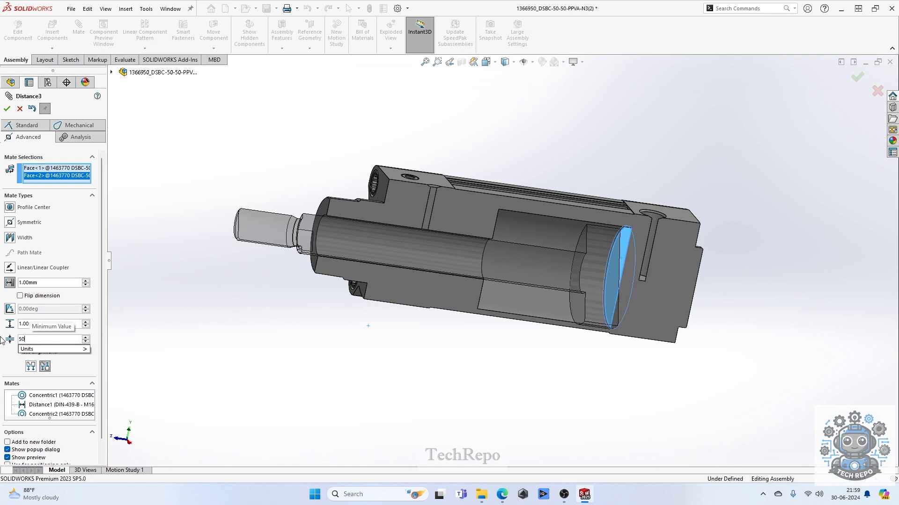
click(43, 324)
double_click(40, 341)
text(1)
key(Return)
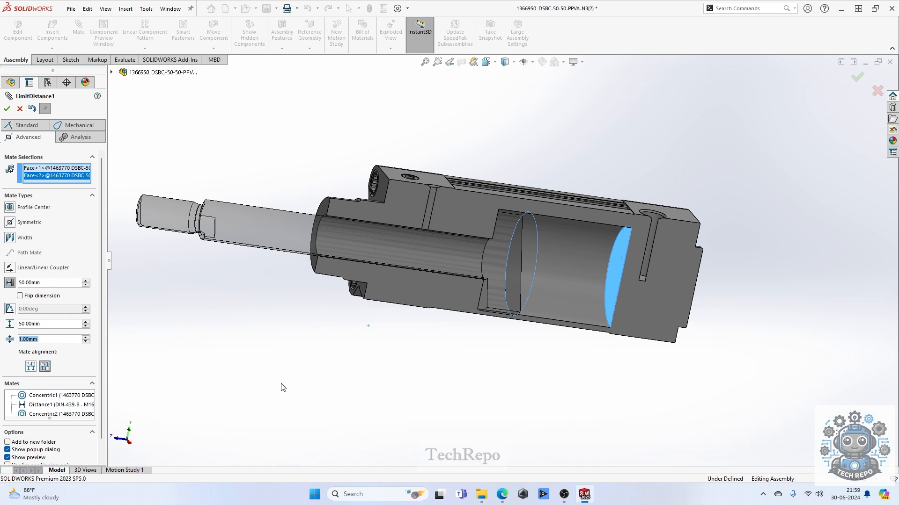
click(10, 111)
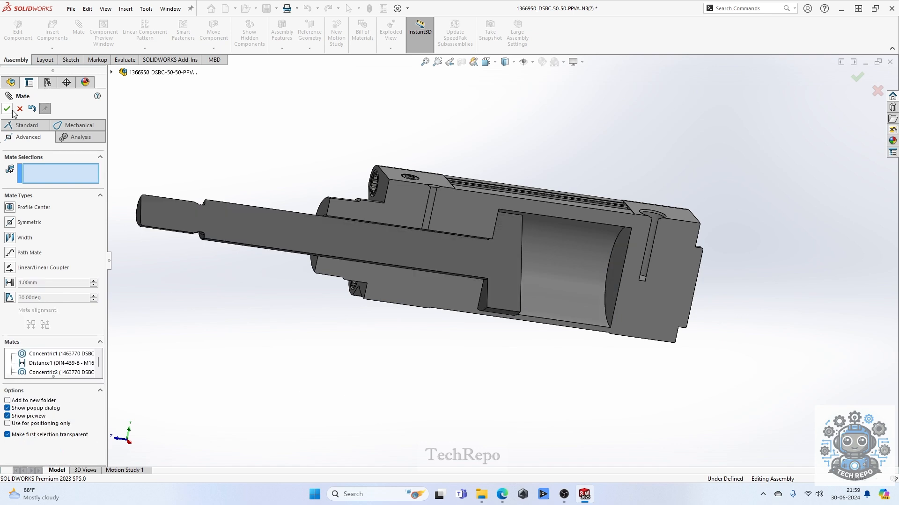
click(7, 109)
- Slide the piston rod along the bore, and reapply the section view through the Right Plane
drag(447, 253, 561, 261)
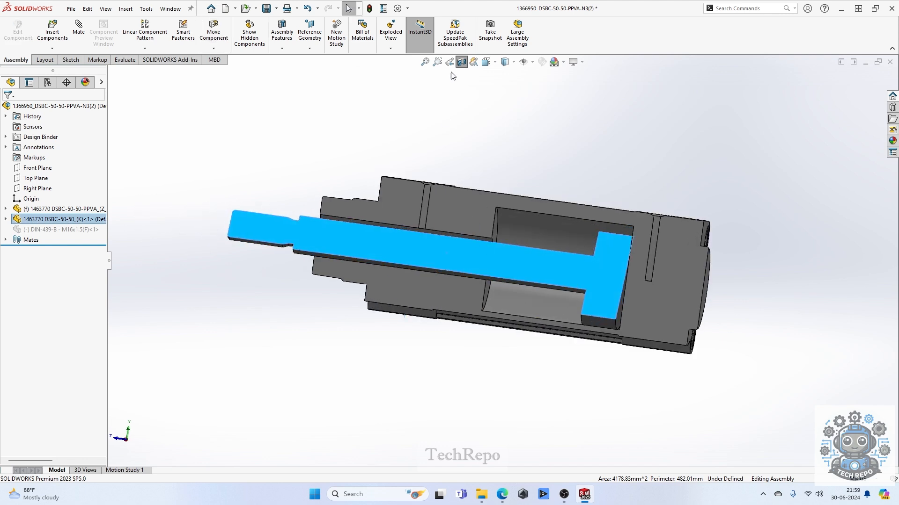
click(461, 63)
click(461, 62)
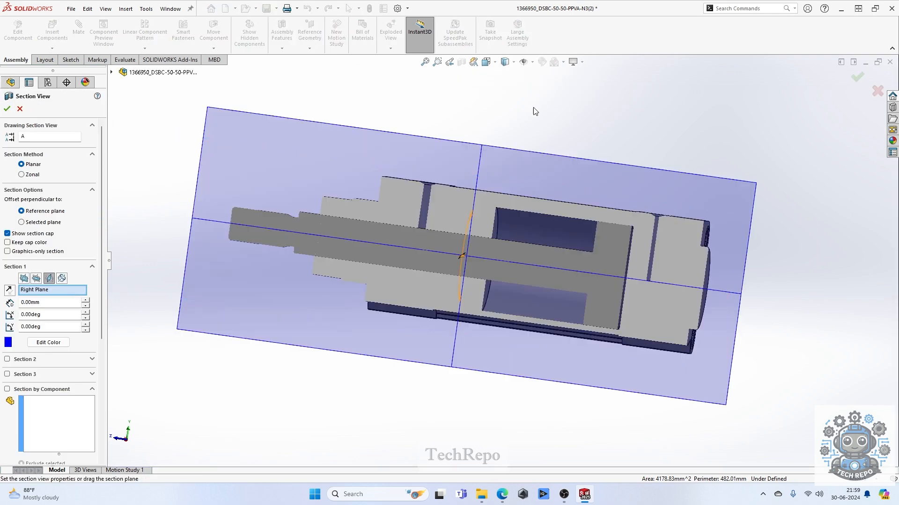
click(855, 76)
middle_drag(501, 274, 450, 336)
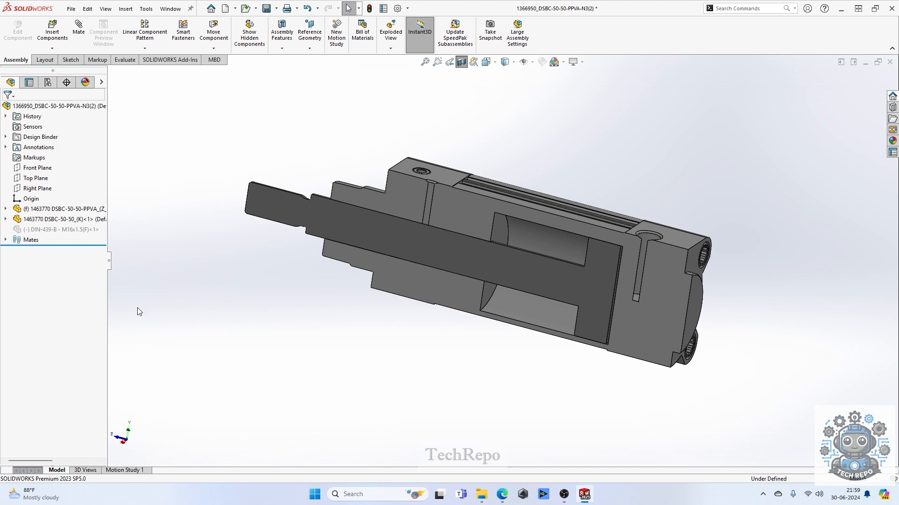
- Highlight the piston rod component and try to slide the rod along the bore again
click(54, 220)
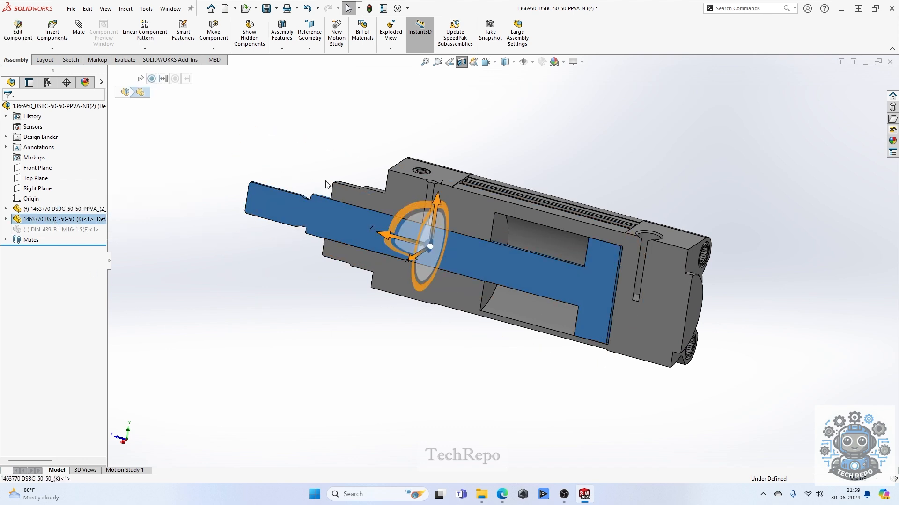
click(313, 130)
drag(387, 244, 477, 238)
click(345, 365)
click(62, 230)
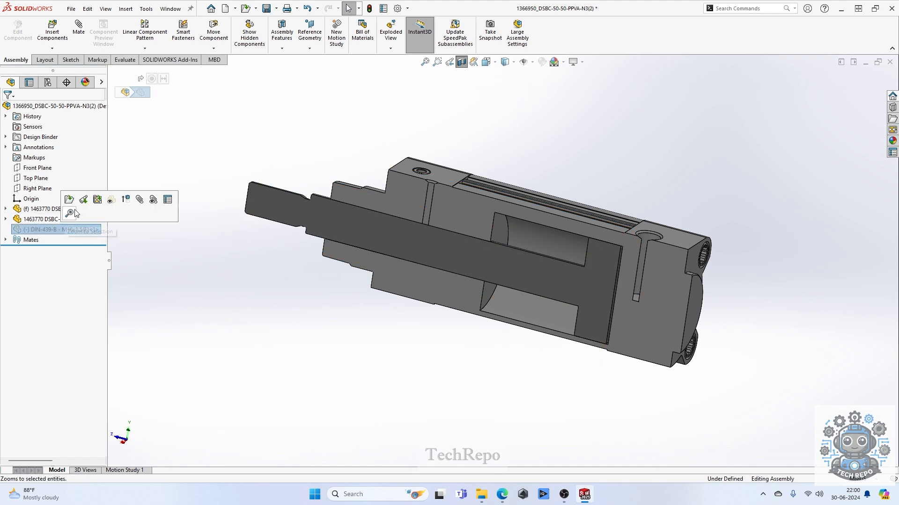
click(140, 202)
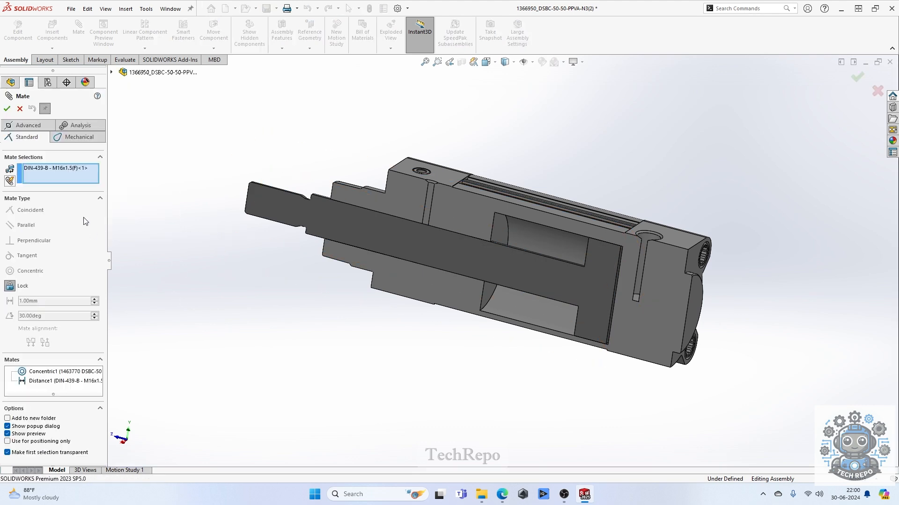
right_click(41, 173)
click(89, 187)
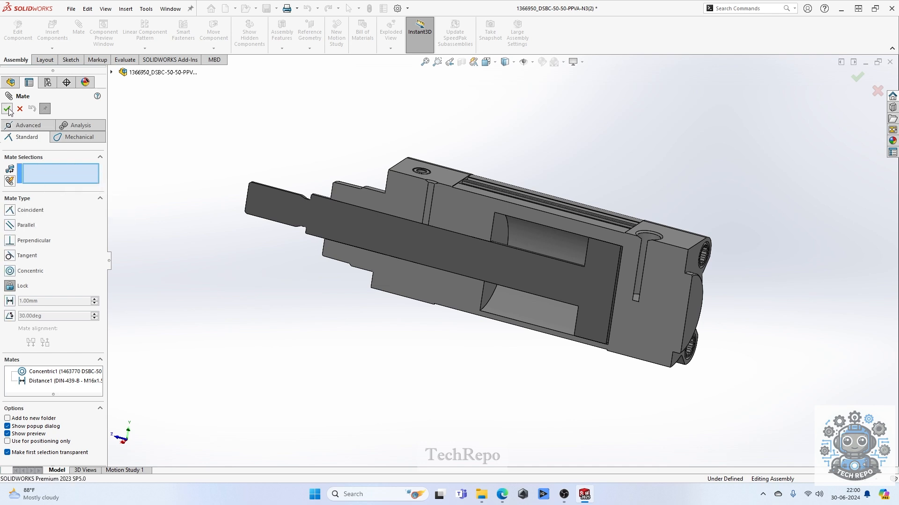
click(7, 110)
- Unsuppress the DIN-439-B M16x1.5 nut component and try to slide the piston rod with the nut in place
click(75, 229)
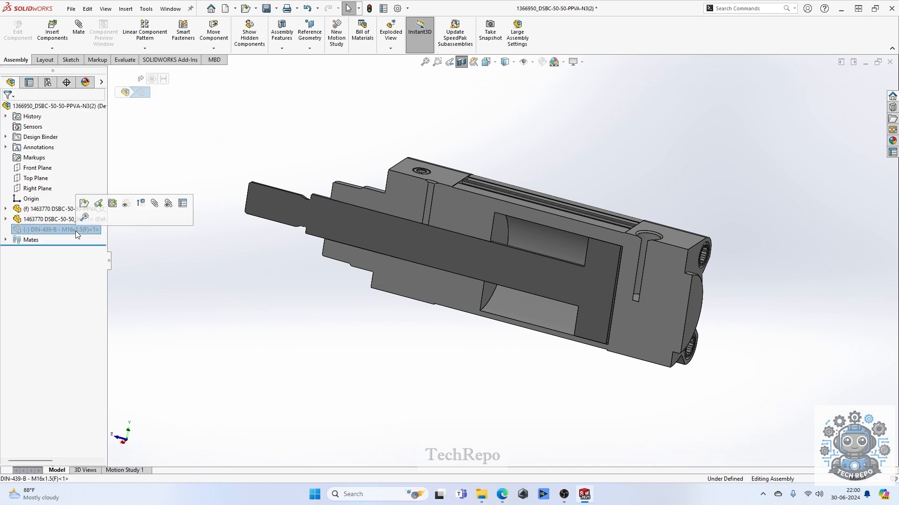
click(141, 204)
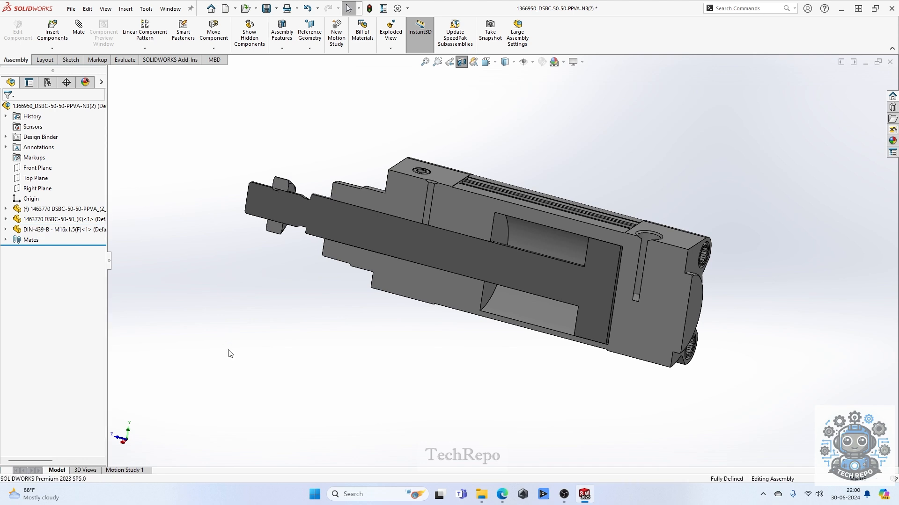
drag(557, 272, 616, 292)
drag(558, 279, 622, 294)
drag(569, 279, 617, 273)
key(Escape)
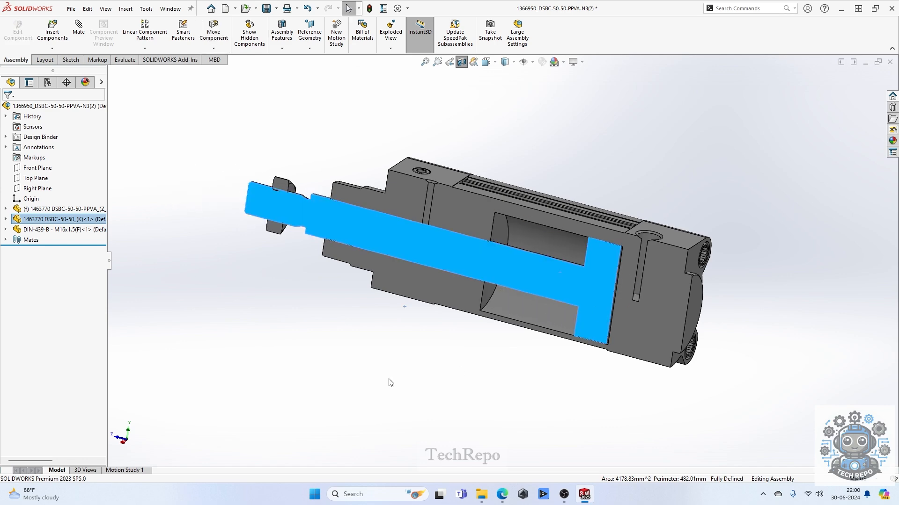
- Try to move the piston inside the bore, and pull the nut end of the rod outward to extend it
click(388, 383)
middle_drag(421, 294, 554, 305)
click(538, 268)
drag(538, 269, 563, 275)
middle_drag(447, 241, 379, 249)
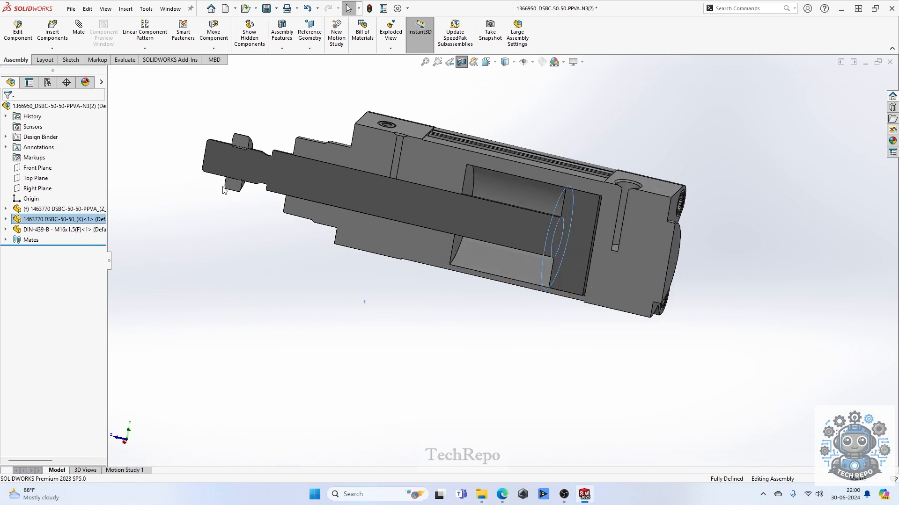
drag(256, 168, 136, 147)
ctrl+middle_drag(188, 149, 234, 170)
click(290, 154)
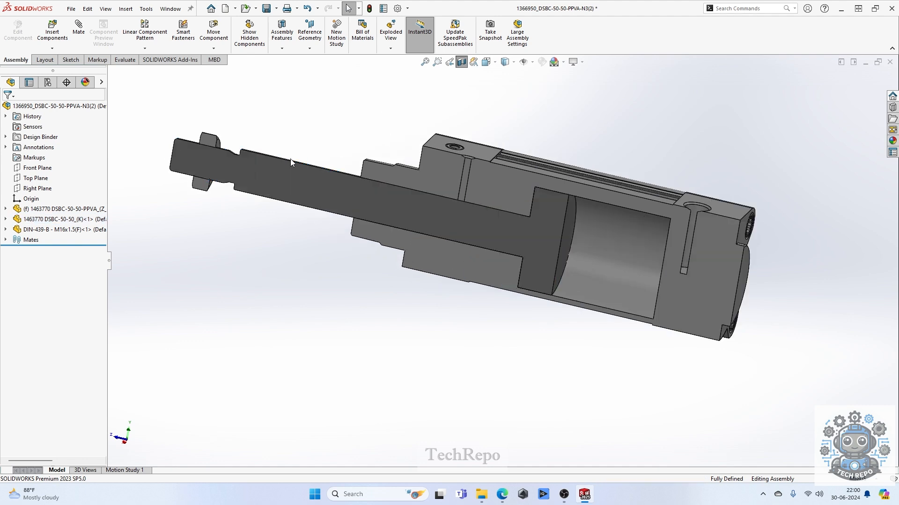
drag(287, 176, 236, 167)
key(Escape)
- Set the minimum value of the piston's limit distance mate to 20 mm, and rebuild the assembly to test the rod's movement
click(58, 219)
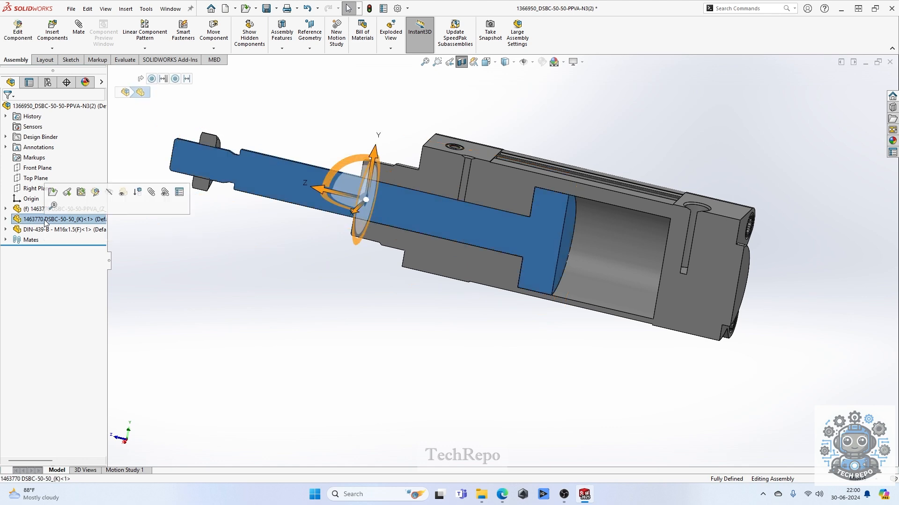
click(151, 193)
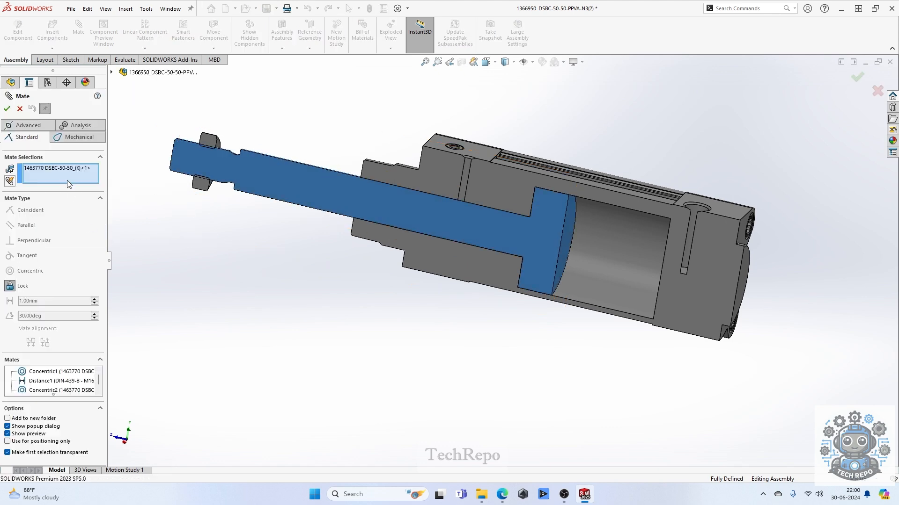
right_click(66, 172)
click(95, 178)
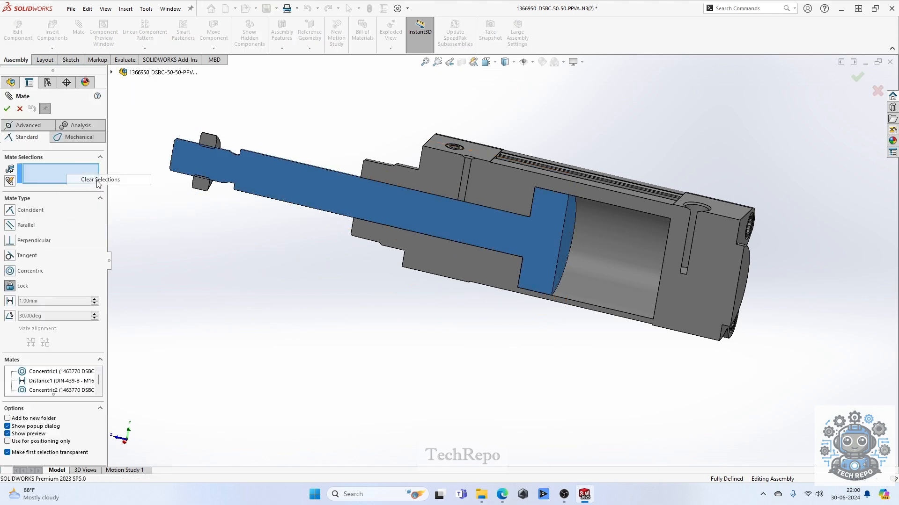
click(43, 381)
drag(91, 397, 92, 401)
click(42, 401)
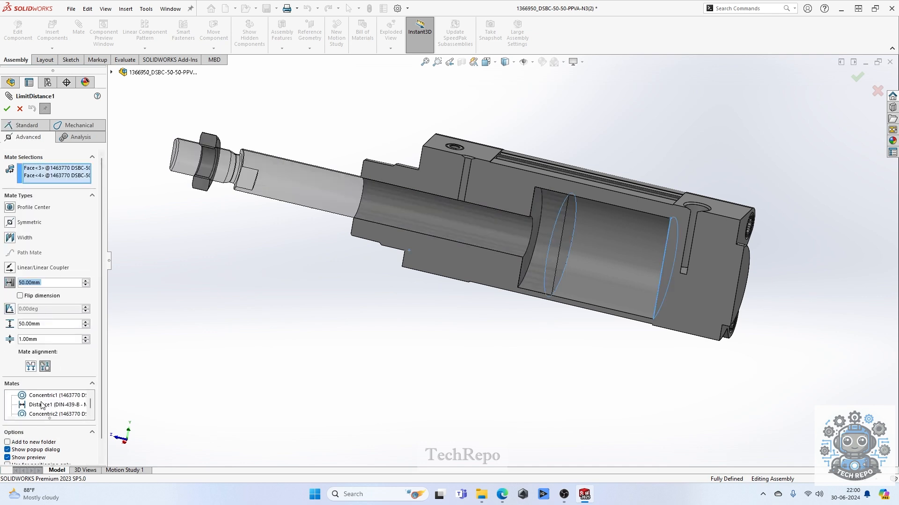
click(42, 340)
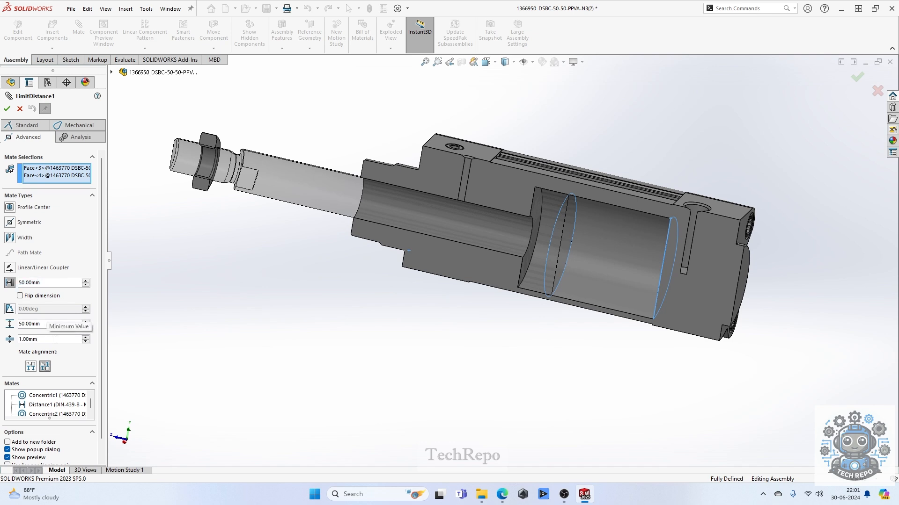
text(20)
key(Return)
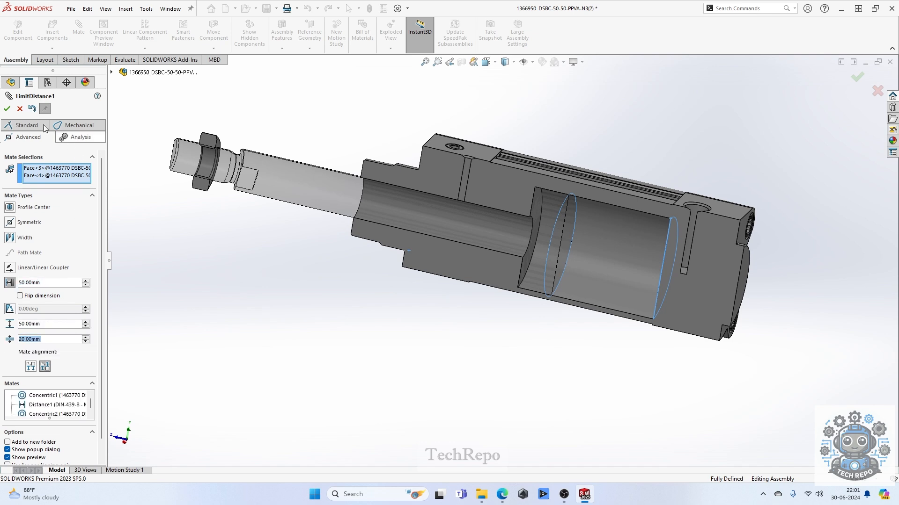
click(7, 109)
click(7, 108)
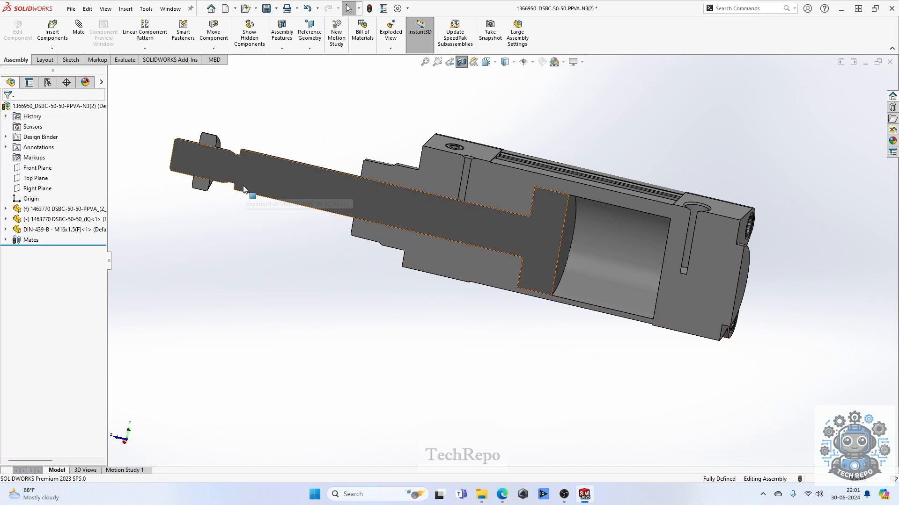
key(ctrl+b)
mouse_move(265, 179)
mouse_down()
mouse_move(398, 219)
mouse_move(200, 153)
mouse_move(443, 232)
mouse_move(276, 175)
mouse_up()
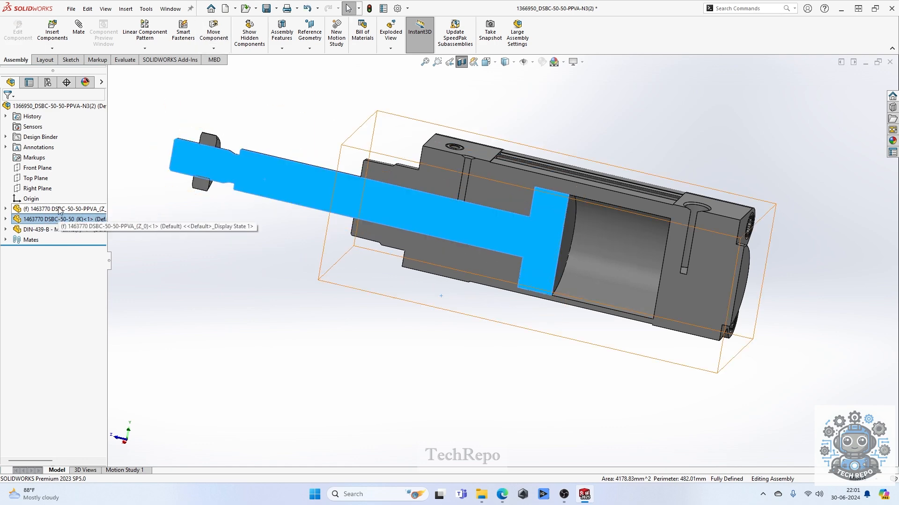
- Set the minimum value of the piston rod's limit distance mate to 0 mm and accept the mate
click(45, 209)
click(52, 219)
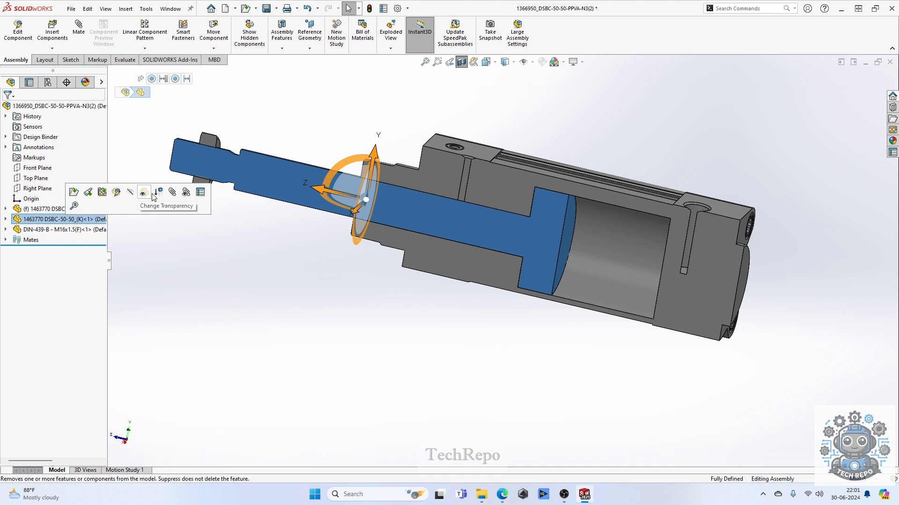
click(172, 193)
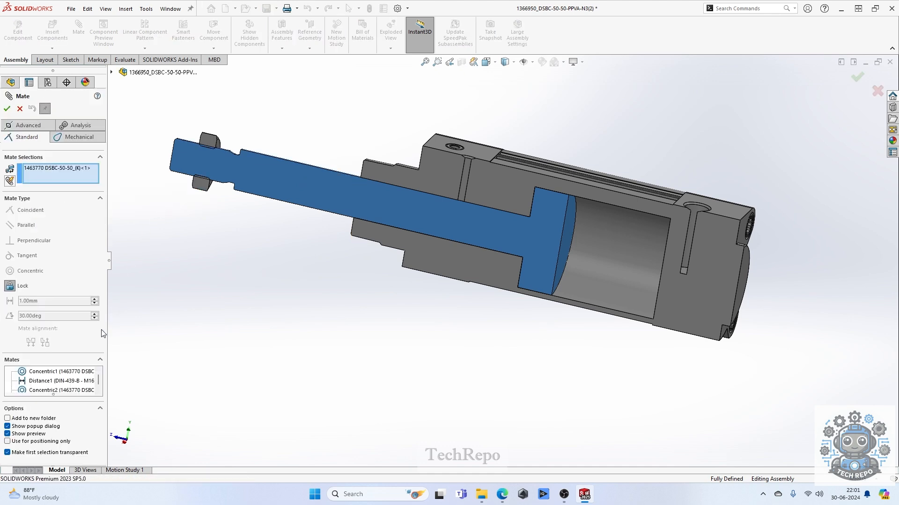
right_click(52, 173)
click(89, 177)
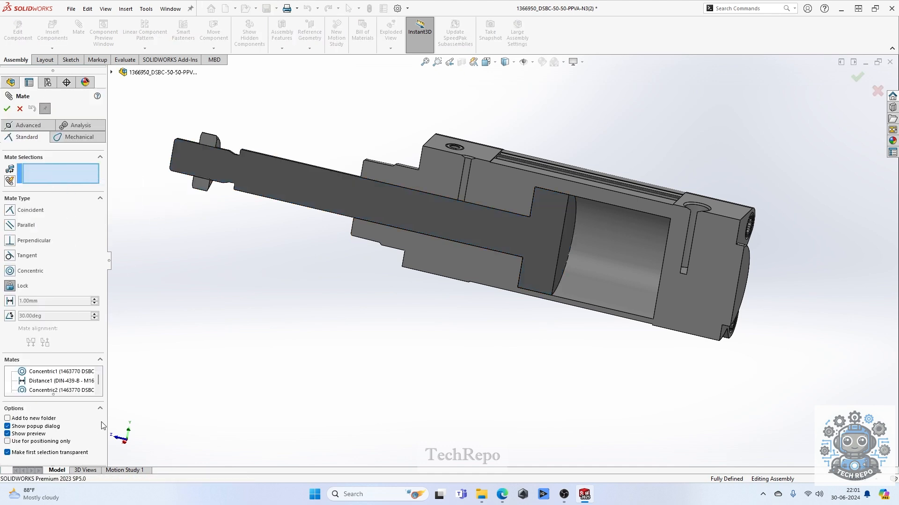
drag(100, 380, 99, 390)
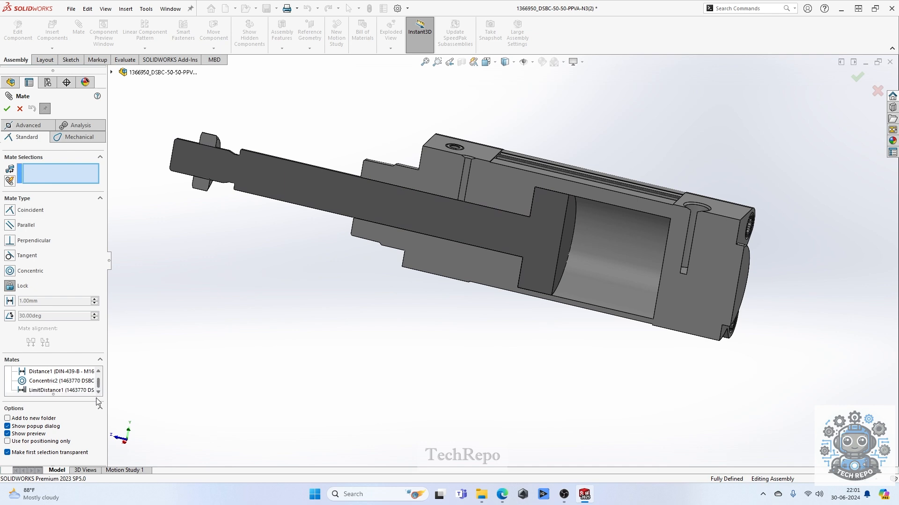
click(61, 390)
click(49, 340)
drag(49, 341, 15, 339)
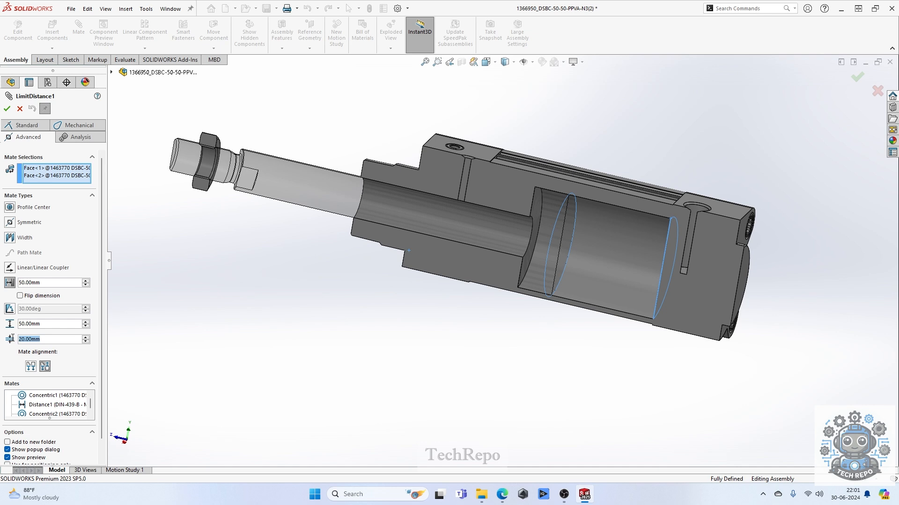
text(0)
key(Return)
click(7, 109)
click(7, 110)
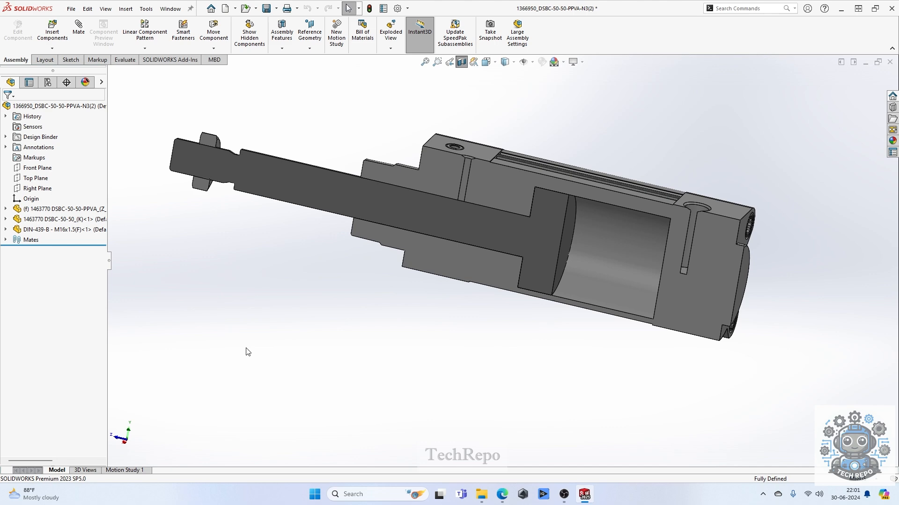
- Save the cylinder assembly as 1366950_DSBC-50-50-PPVA-N3(2).SLDASM in the Slider asm folder
key(ctrl+s)
click(197, 146)
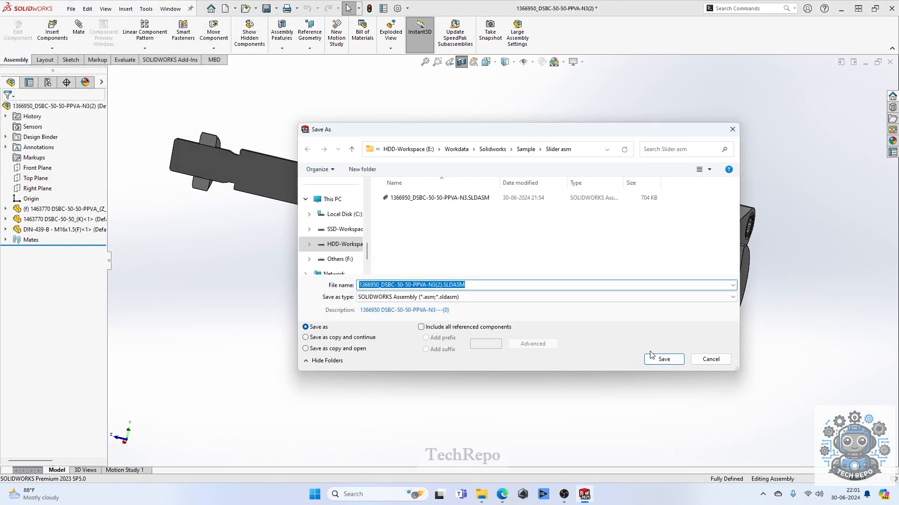
click(664, 360)
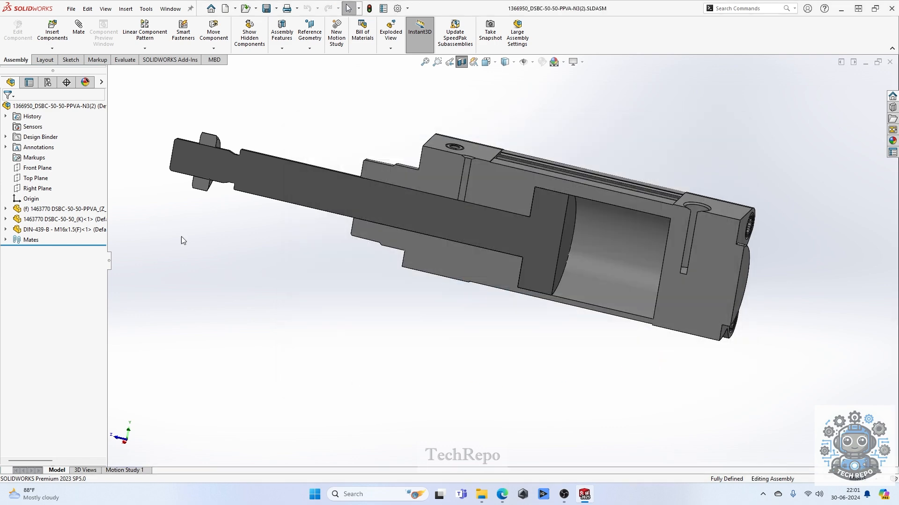
- Switch to the open parent assembly 1366950_DSBC-50-50-PPVA-N3.SLDASM and rebuild it with the changed models
click(79, 106)
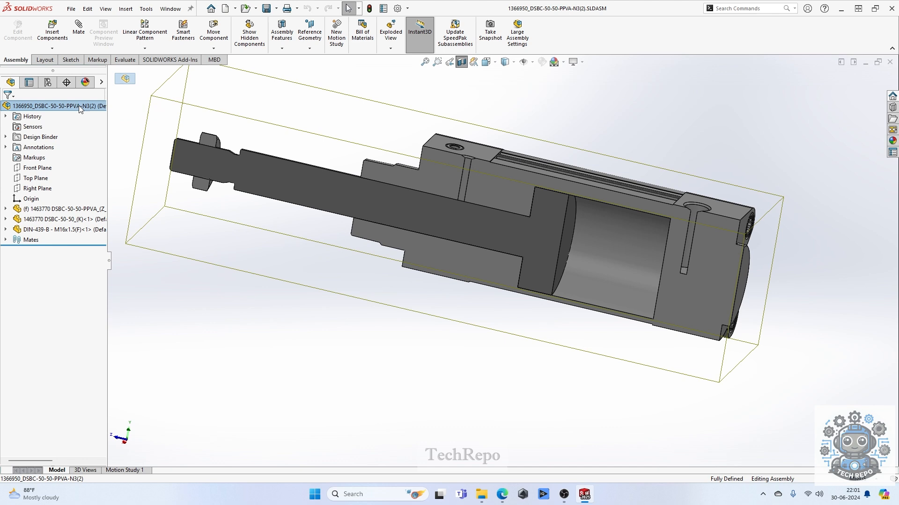
click(232, 271)
key(alt+Tab)
key(alt+Tab)
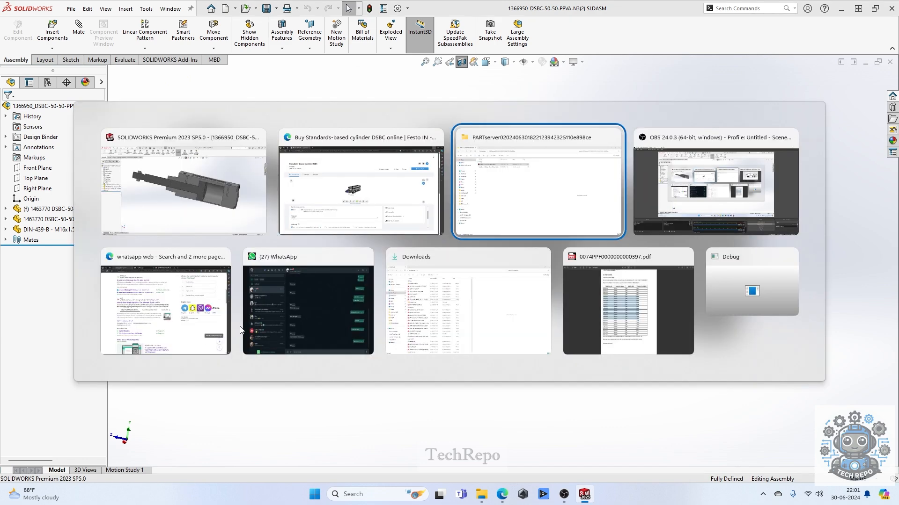
click(161, 188)
click(170, 9)
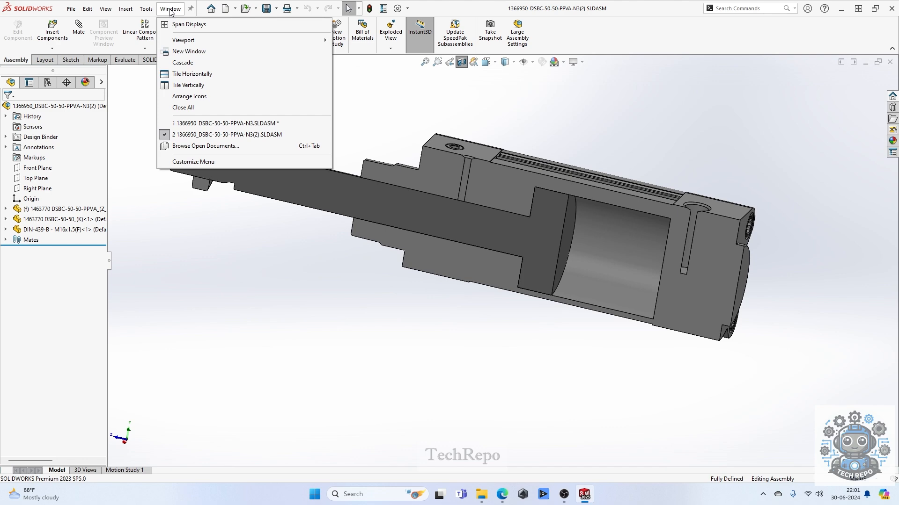
click(216, 123)
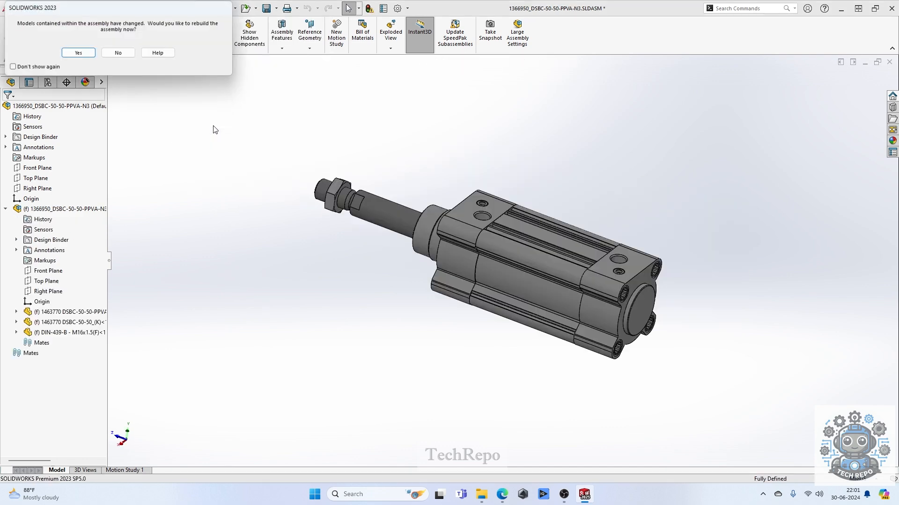
click(73, 54)
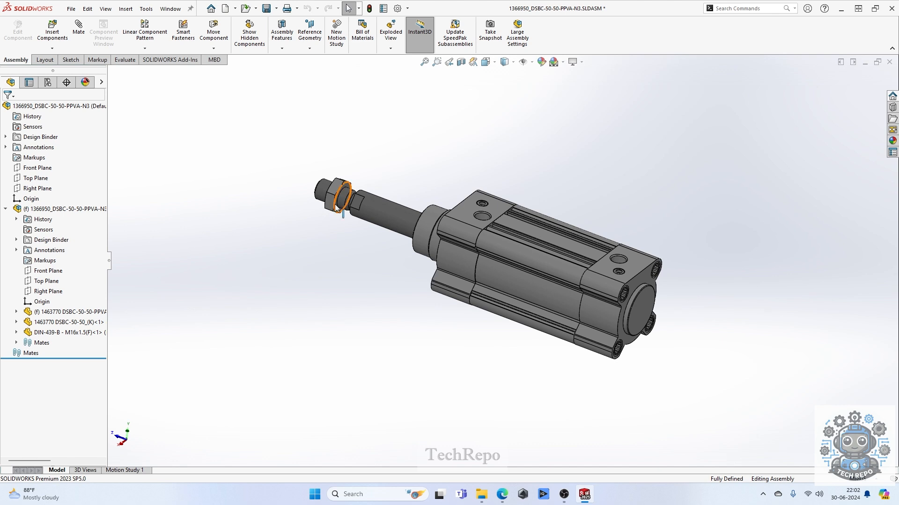
- Make the 1366950_DSBC-50-50-PPVA-N3(2) subassembly flexible in the parent assembly
click(405, 229)
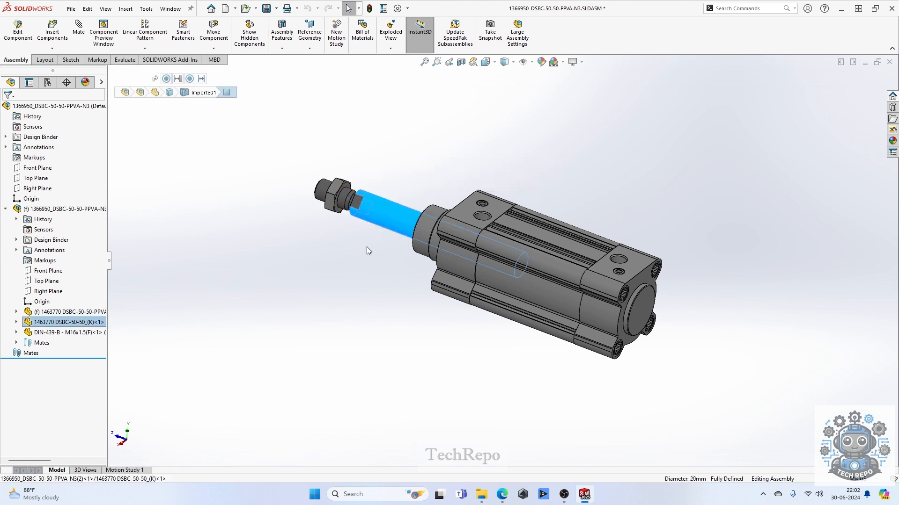
click(162, 341)
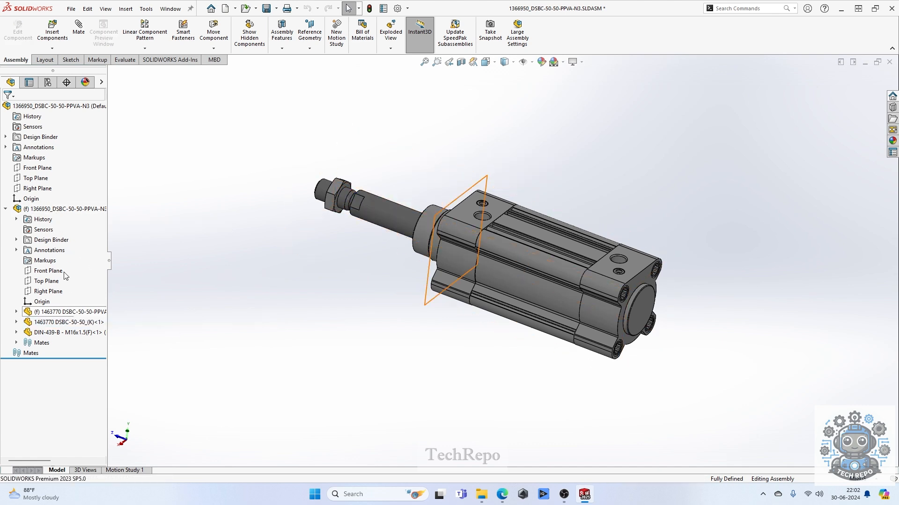
click(52, 209)
right_click(52, 209)
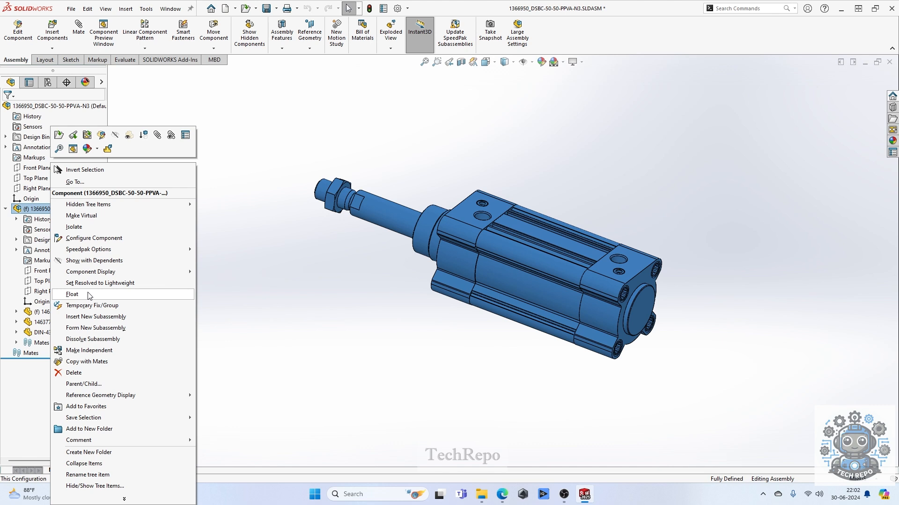
click(108, 149)
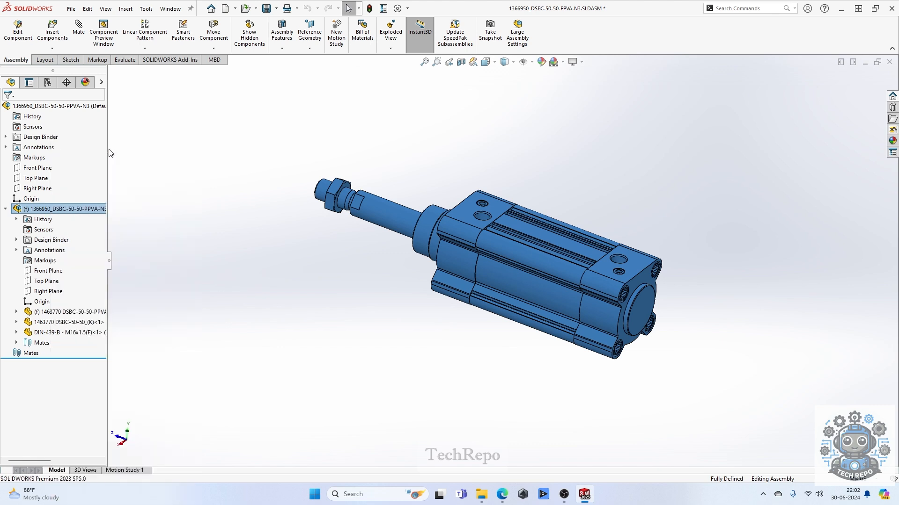
- Slide the piston rod into the cylinder body to test its movement, and collapse the subassembly's component list
mouse_move(393, 208)
mouse_down()
mouse_move(475, 255)
mouse_move(329, 197)
mouse_move(390, 220)
mouse_up()
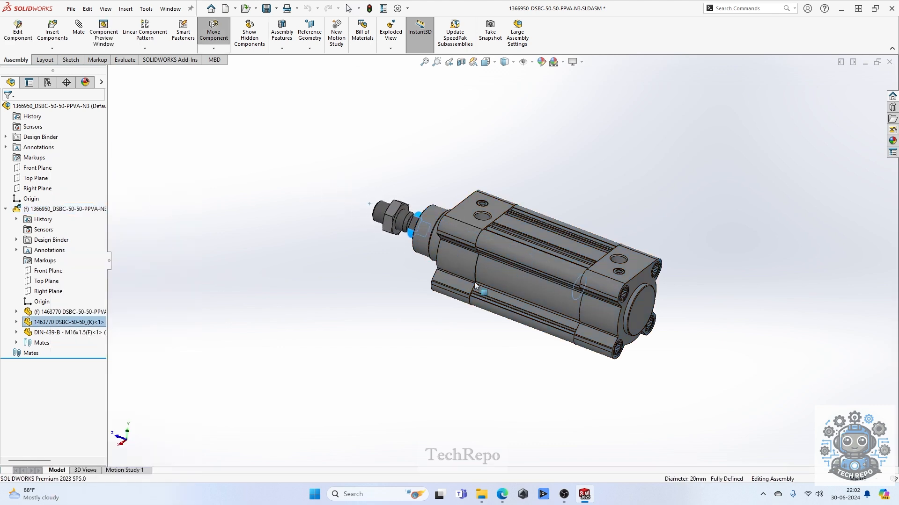
click(312, 360)
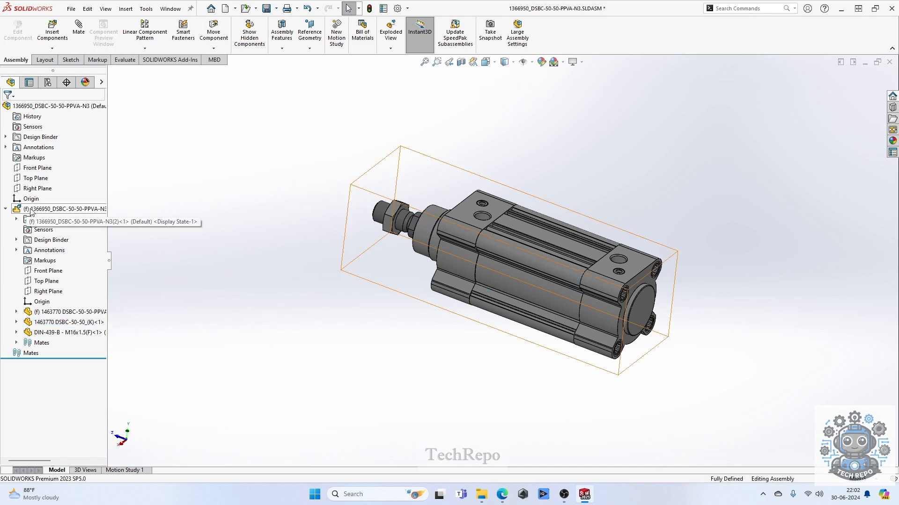
click(5, 210)
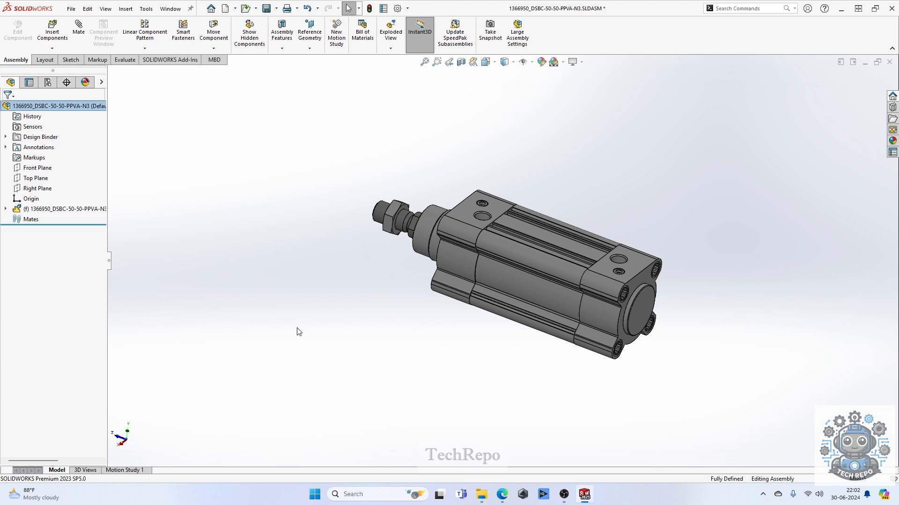
- Create a new assembly without inserting any component and save it as Slider-asm in the Slider asm folder
click(225, 8)
double_click(333, 245)
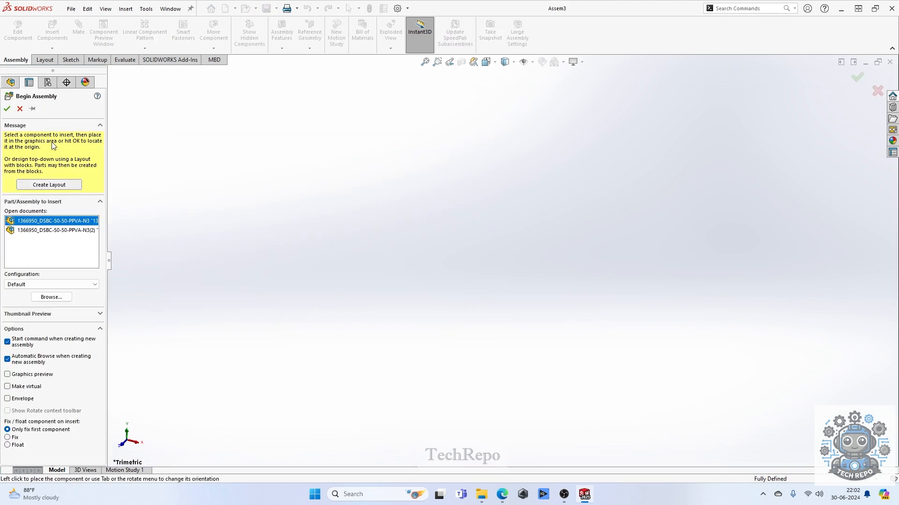
click(20, 109)
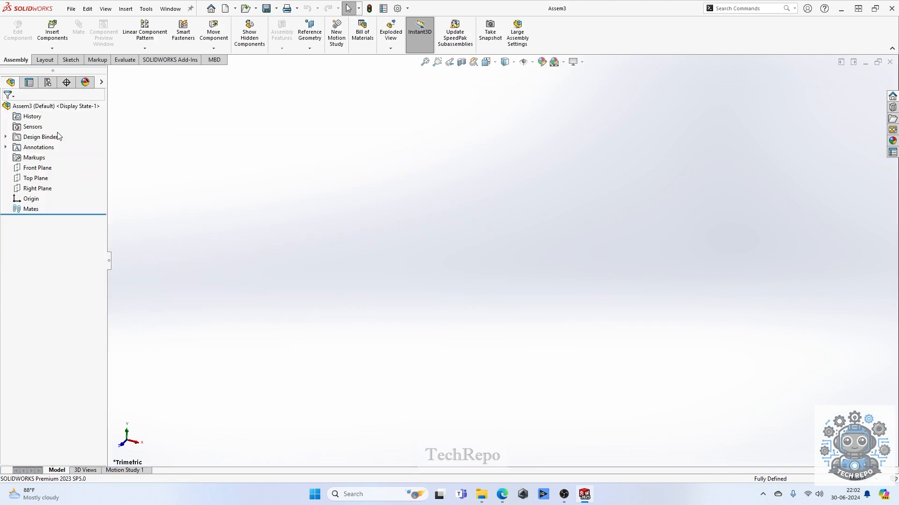
key(ctrl+s)
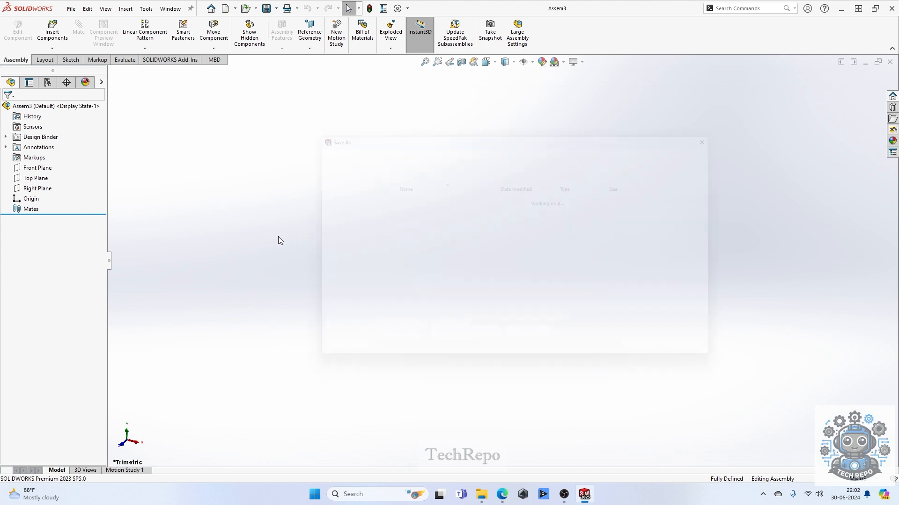
text(Slid)
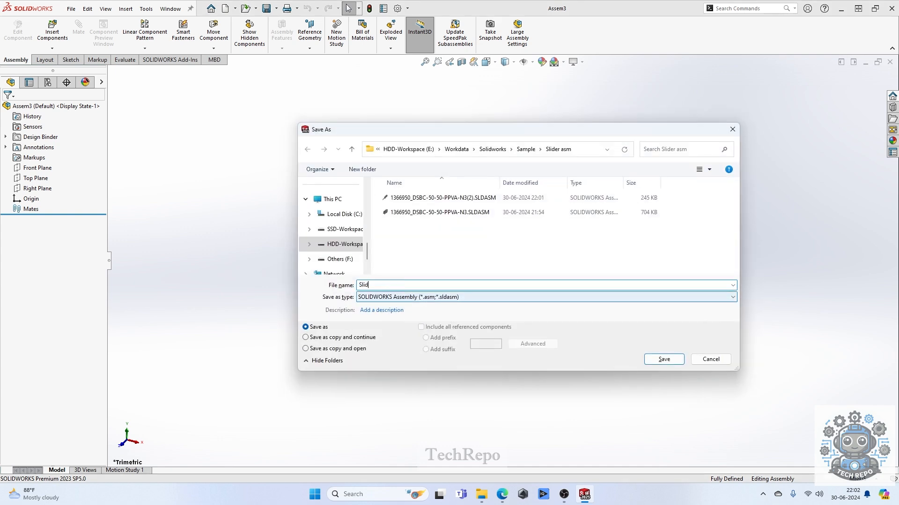
text(er-asm)
key(Return)
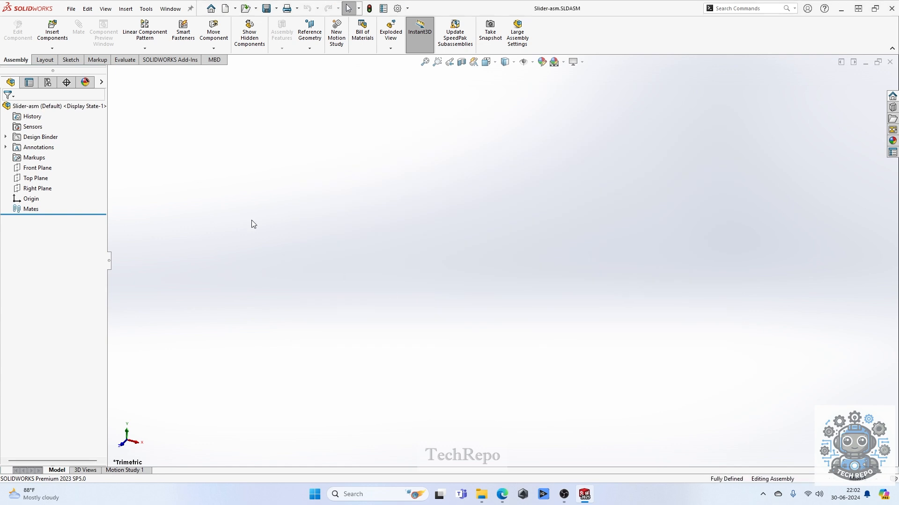
- Create a new part and start an Extruded Boss/Base sketch on the Top Plane
click(225, 8)
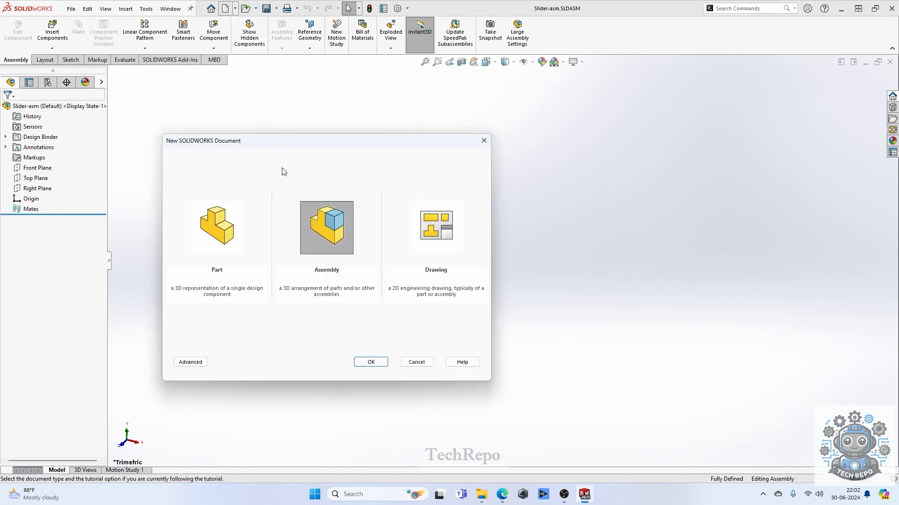
double_click(214, 222)
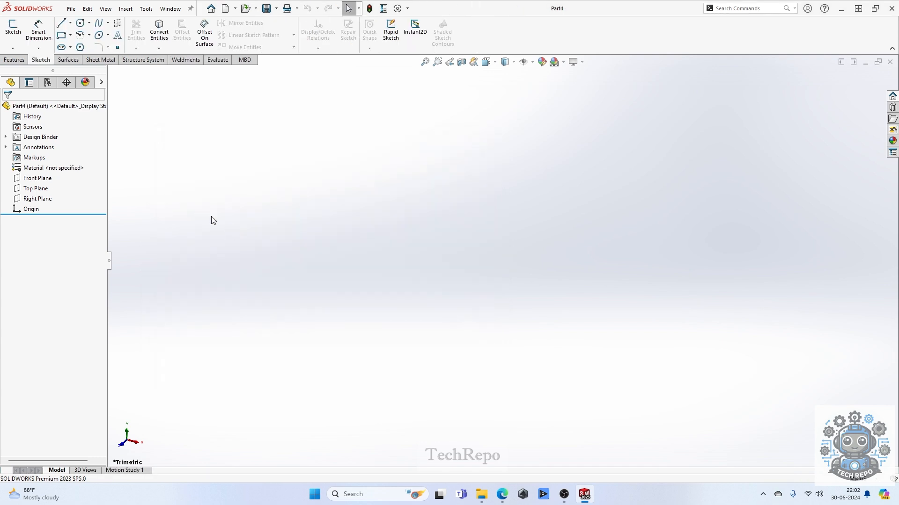
click(36, 188)
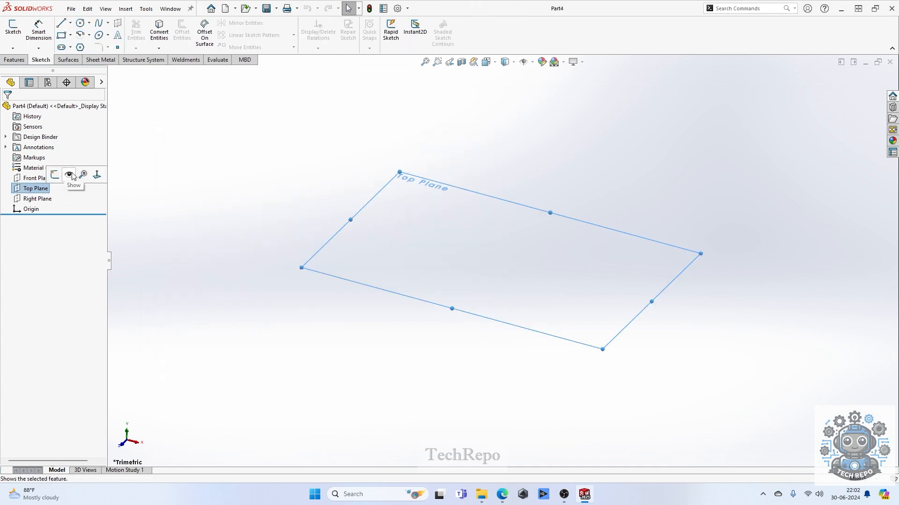
click(14, 59)
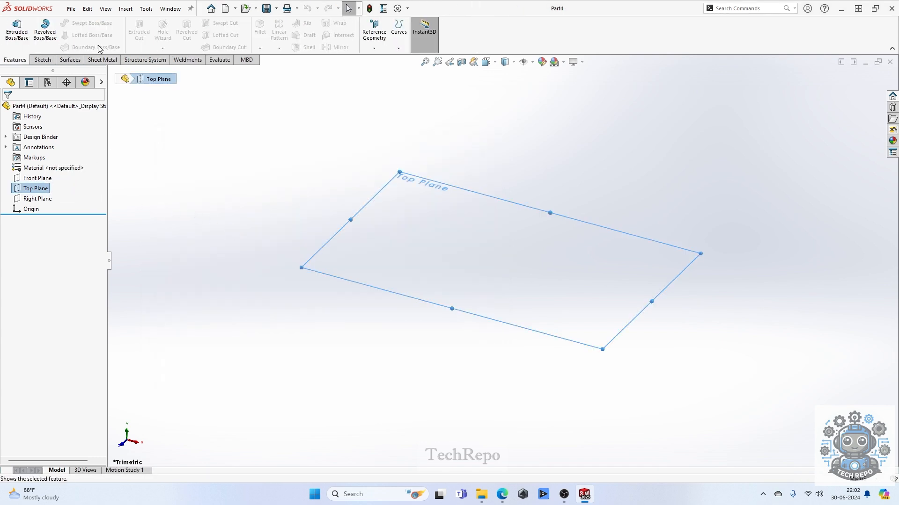
click(17, 29)
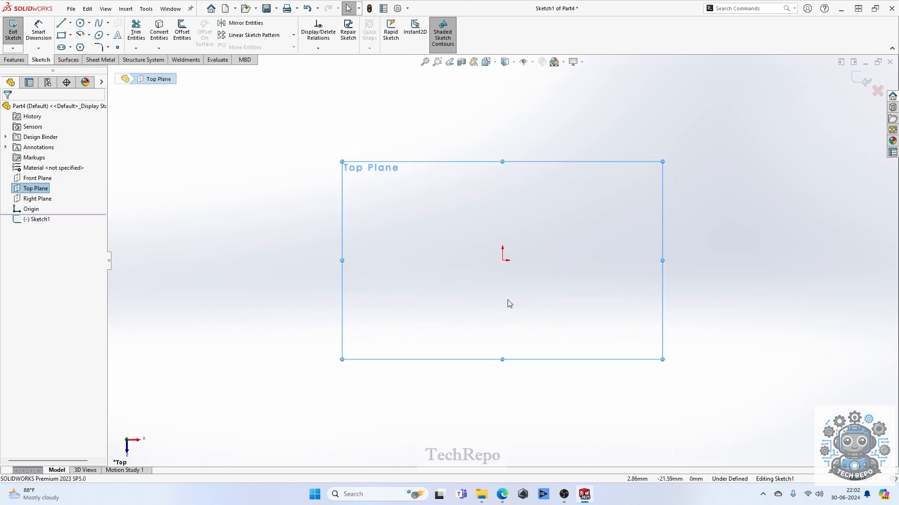
- Sketch a center rectangle about 344 by 100 mm from the origin and exit the sketch to preview the extrusion
click(70, 35)
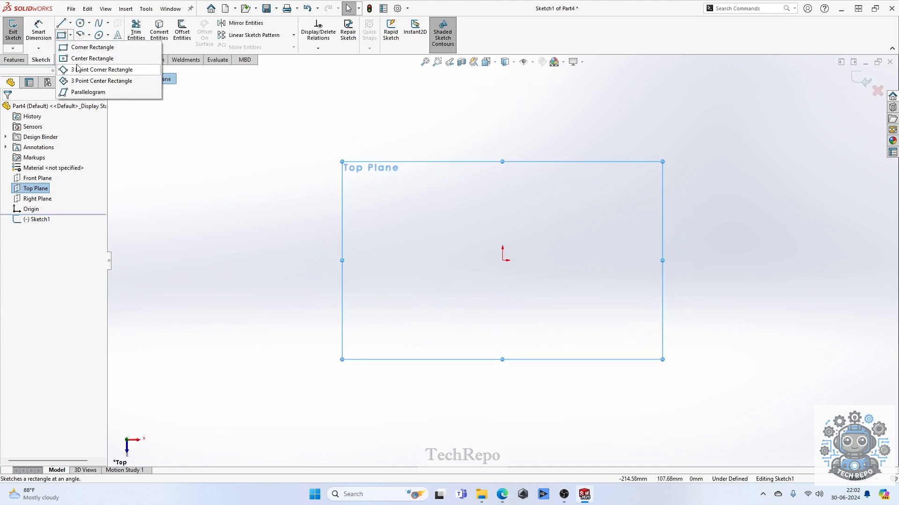
click(82, 59)
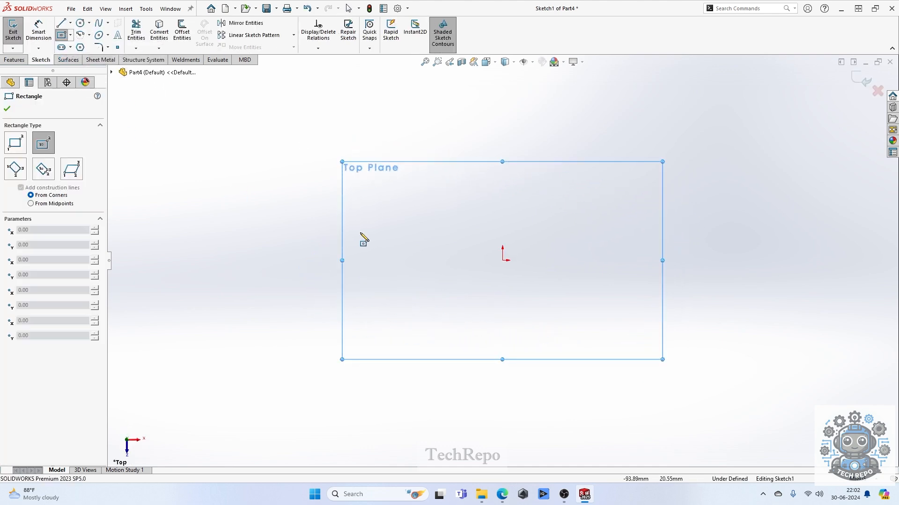
click(503, 260)
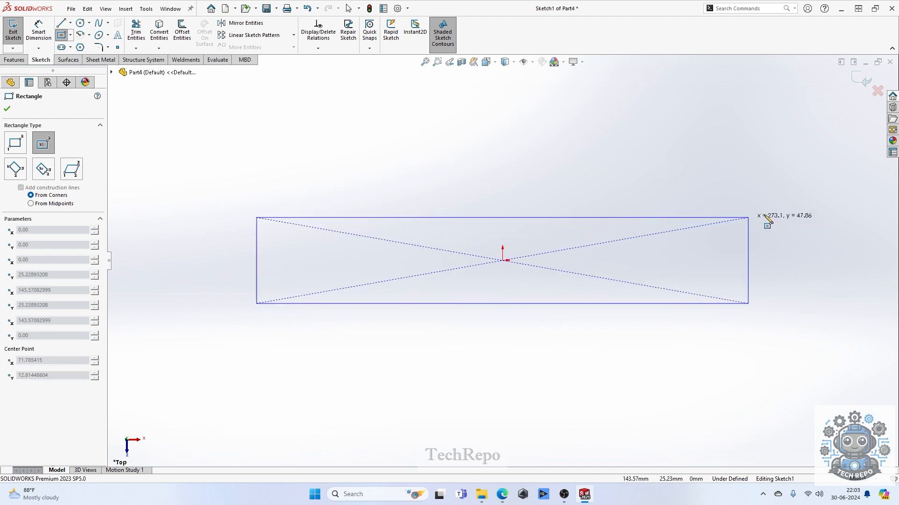
click(813, 173)
scroll(526, 281, up, 1)
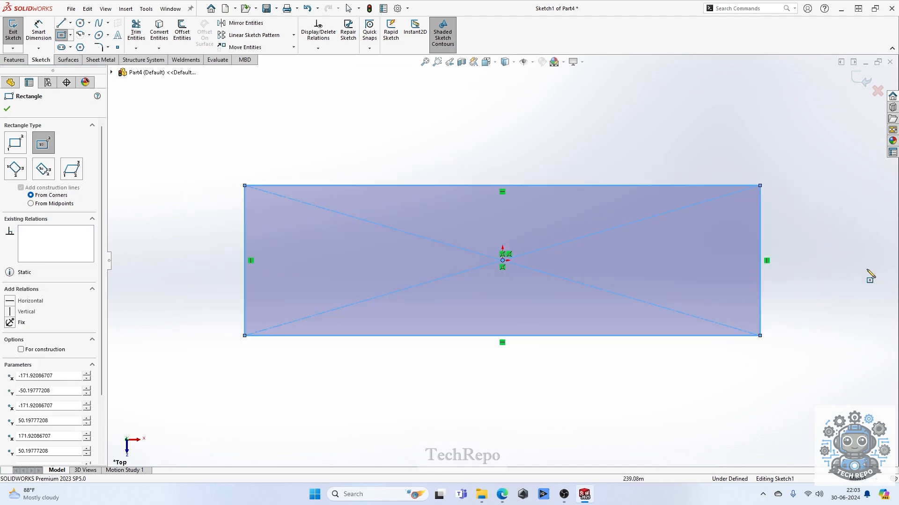
click(859, 76)
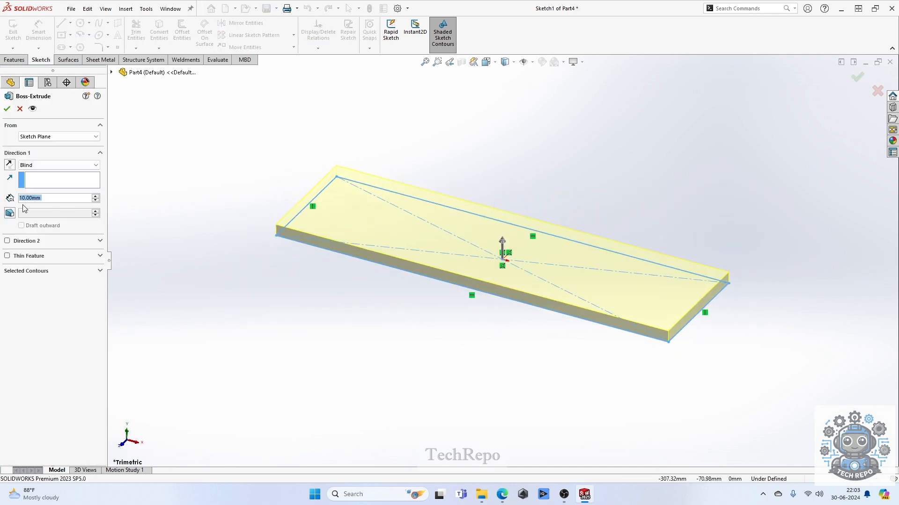
- Extrude the rectangle 10 mm and reopen its sketch for editing
click(7, 110)
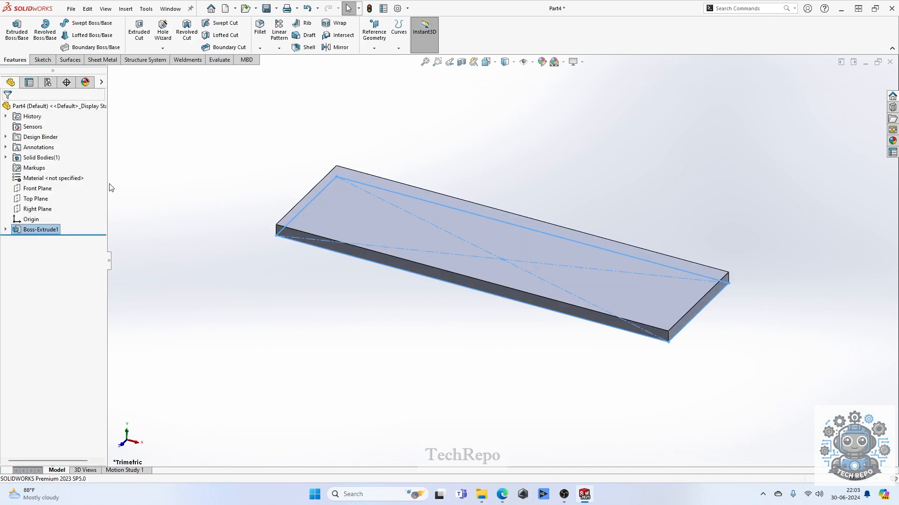
click(5, 229)
click(47, 240)
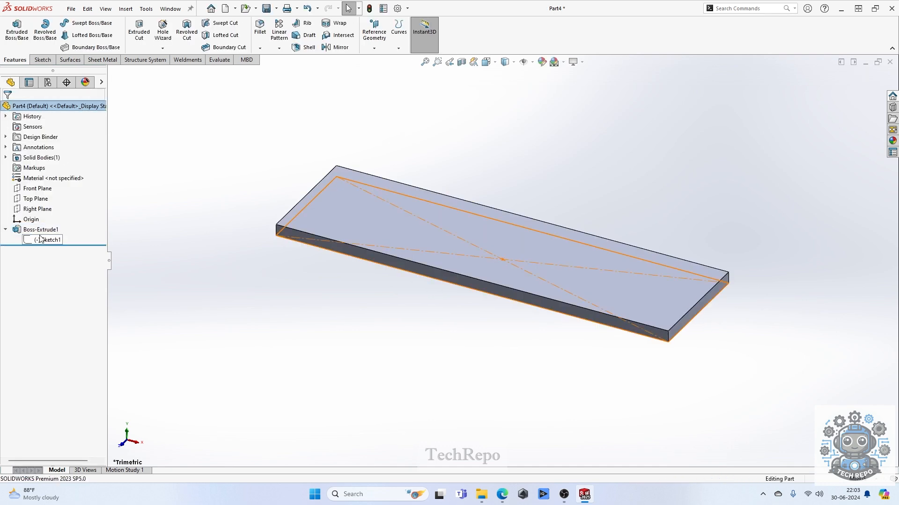
click(50, 212)
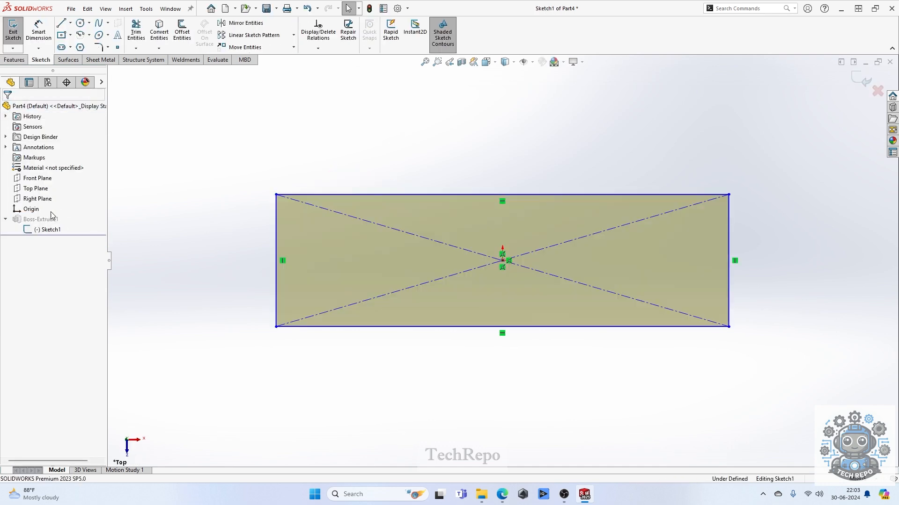
- Dimension the rectangle 350 mm long by 150 mm wide and exit the sketch to update the plate
click(39, 31)
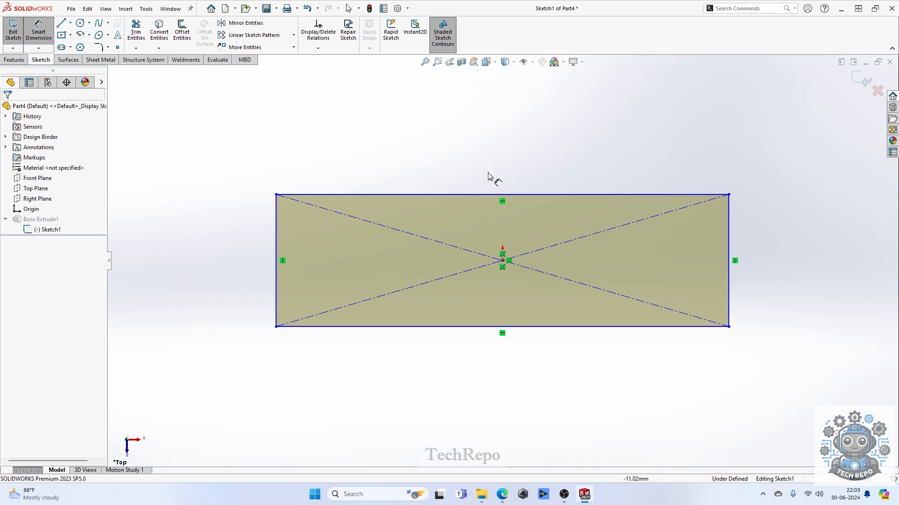
click(506, 194)
click(502, 161)
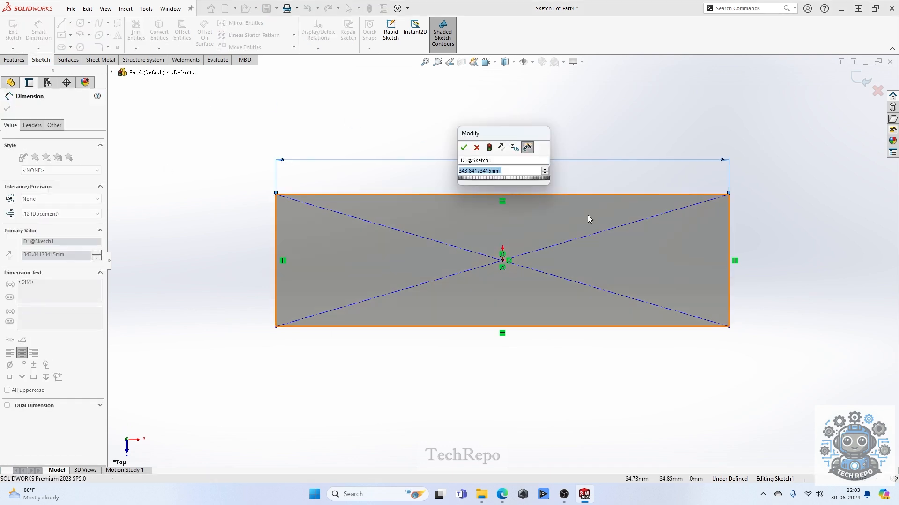
text(350)
key(Return)
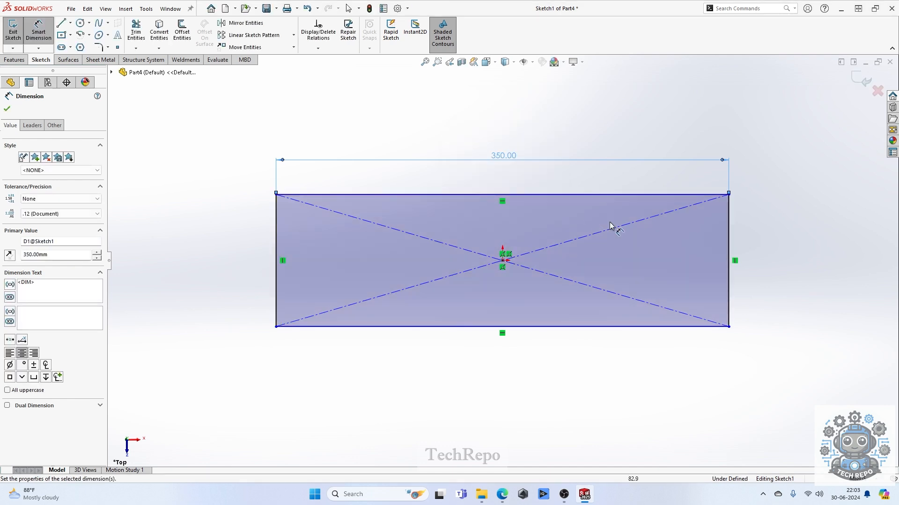
click(733, 243)
click(757, 247)
text(1)
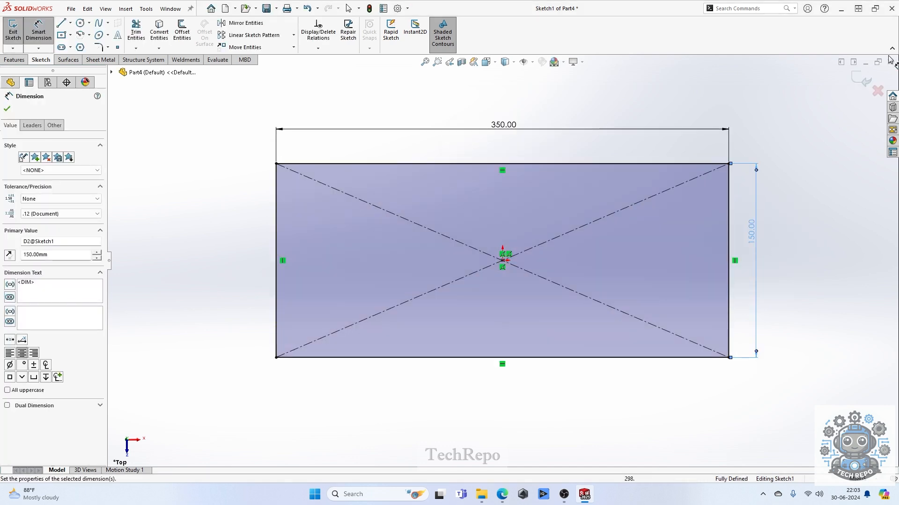
click(860, 79)
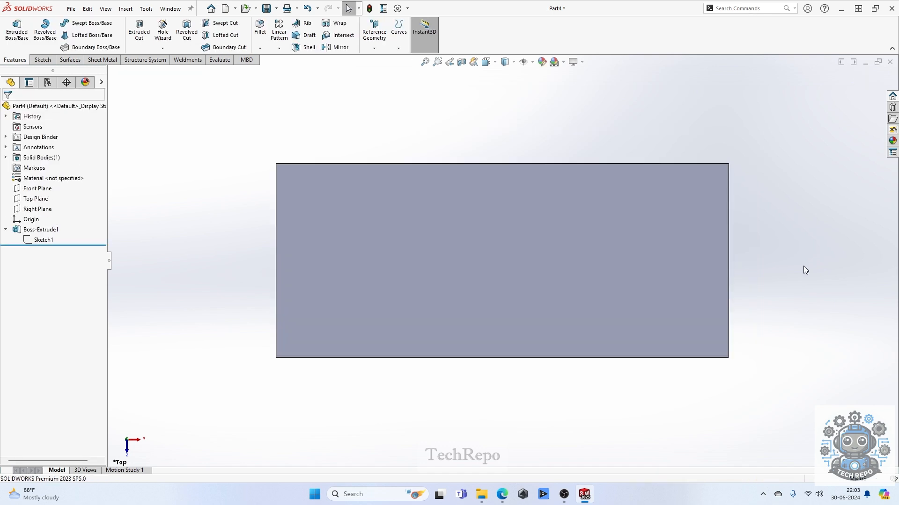
- Save the part as Base-plate in the Slider asm folder
scroll(290, 272, up, 2)
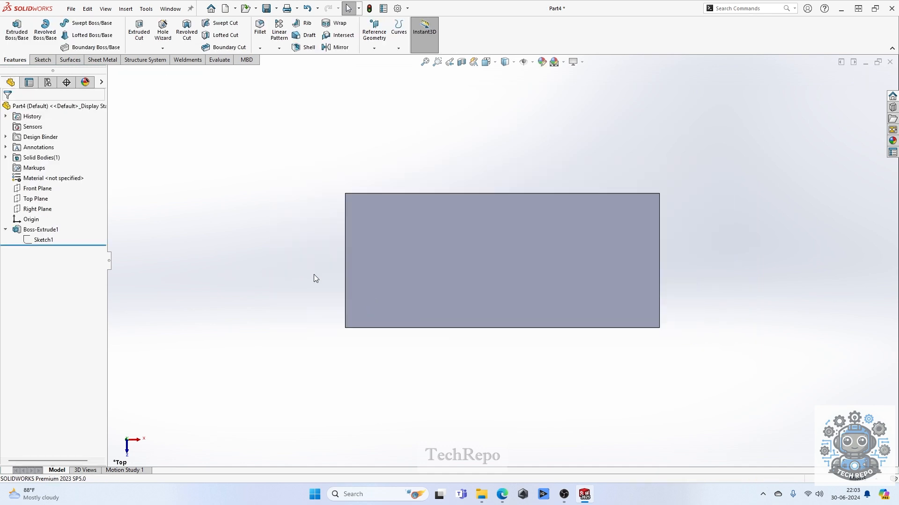
key(space)
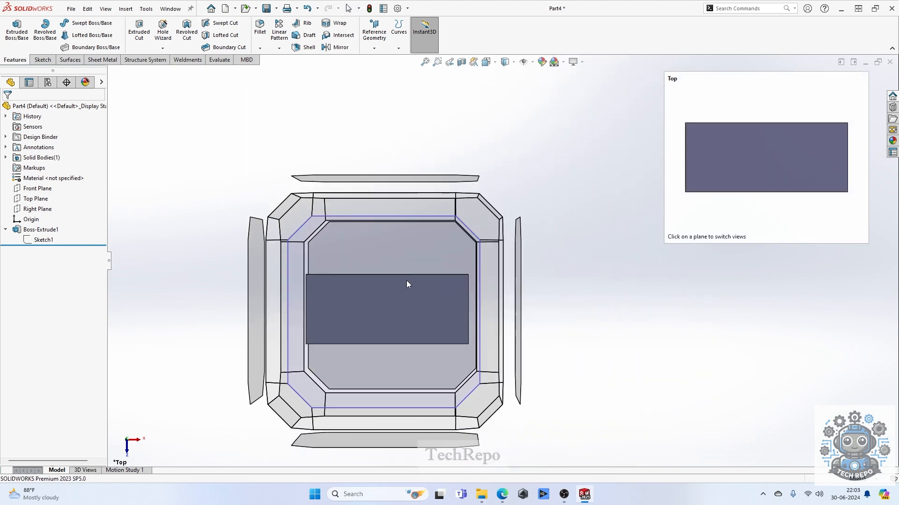
key(Escape)
click(495, 62)
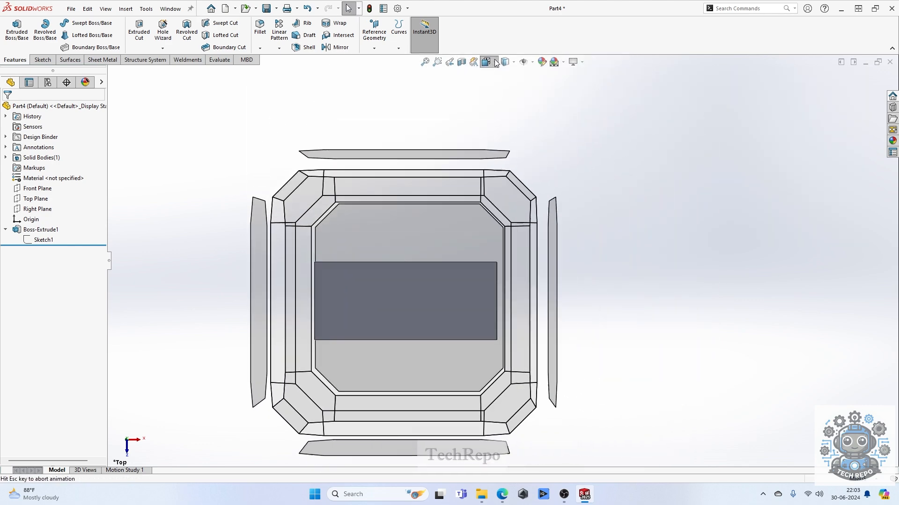
click(487, 61)
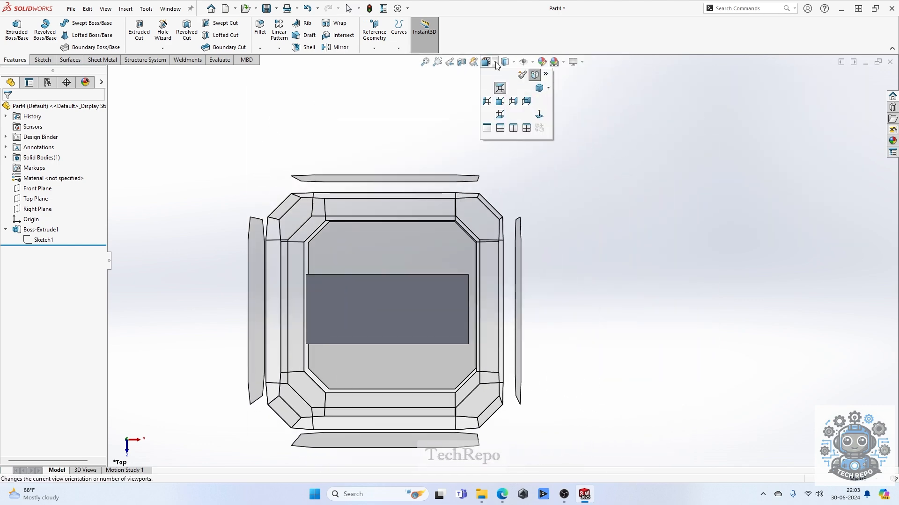
click(540, 89)
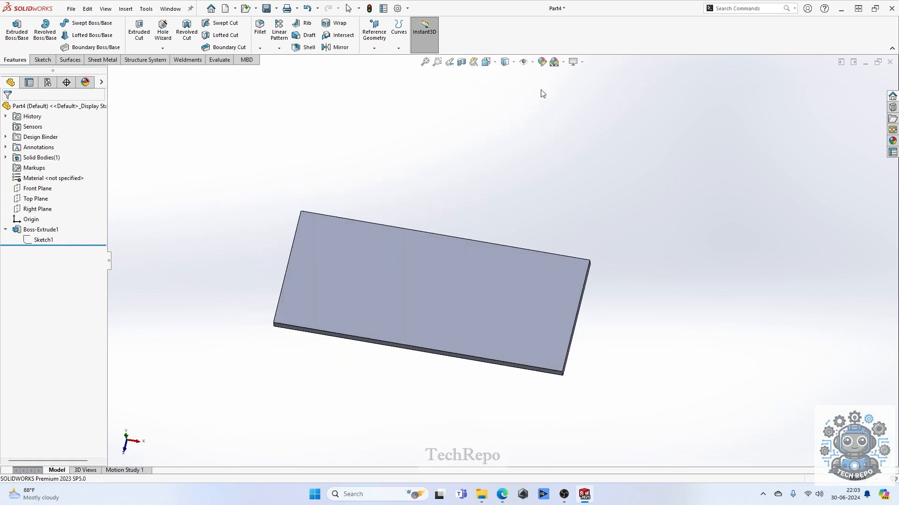
key(ctrl+s)
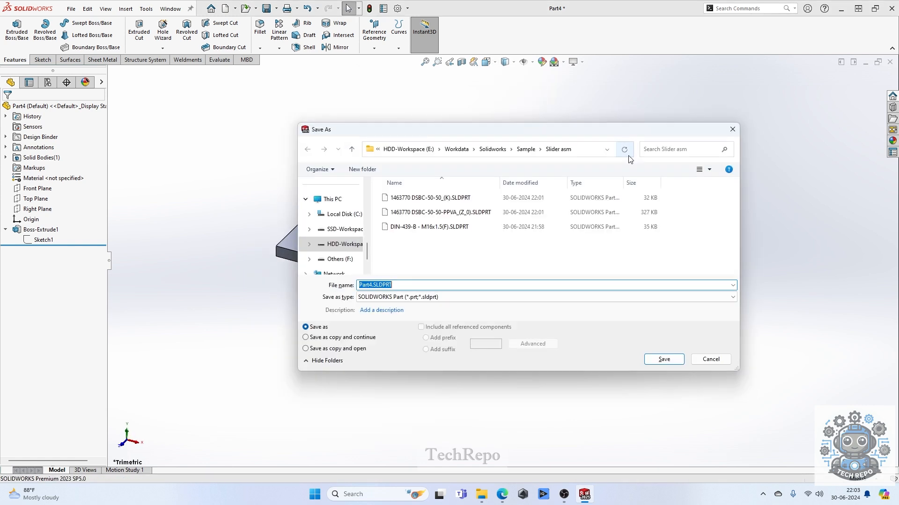
text(Base-plate)
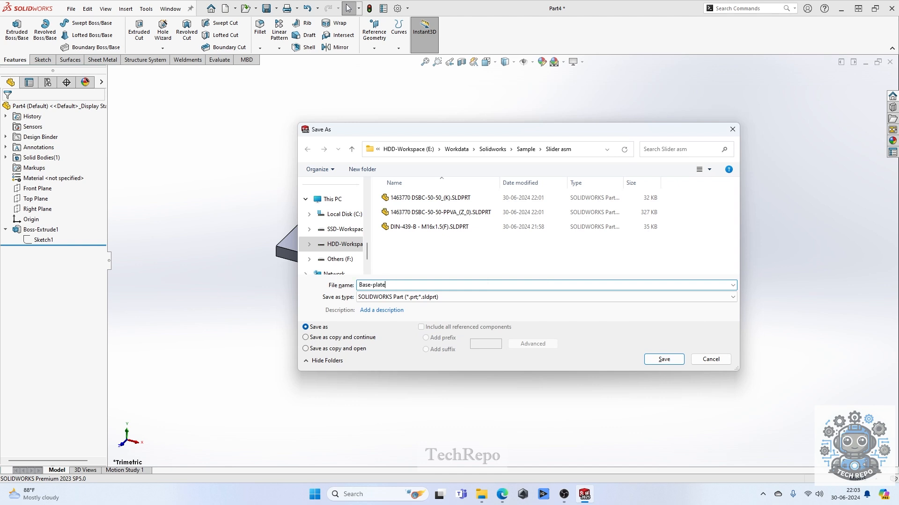
key(Return)
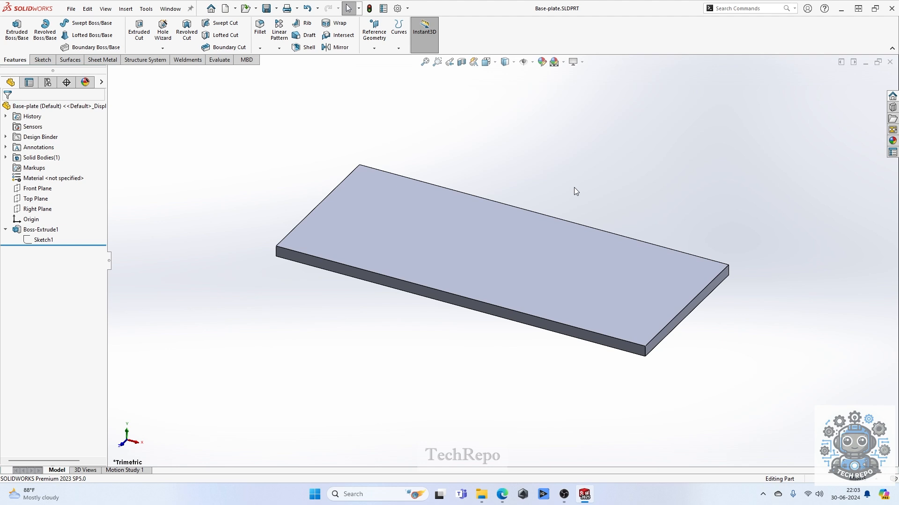
- Switch to the browser, restart the Festo DSBC configurator for a 50 mm piston diameter and open the cylinder's accessories
middle_drag(480, 214, 533, 274)
mouse_move(502, 494)
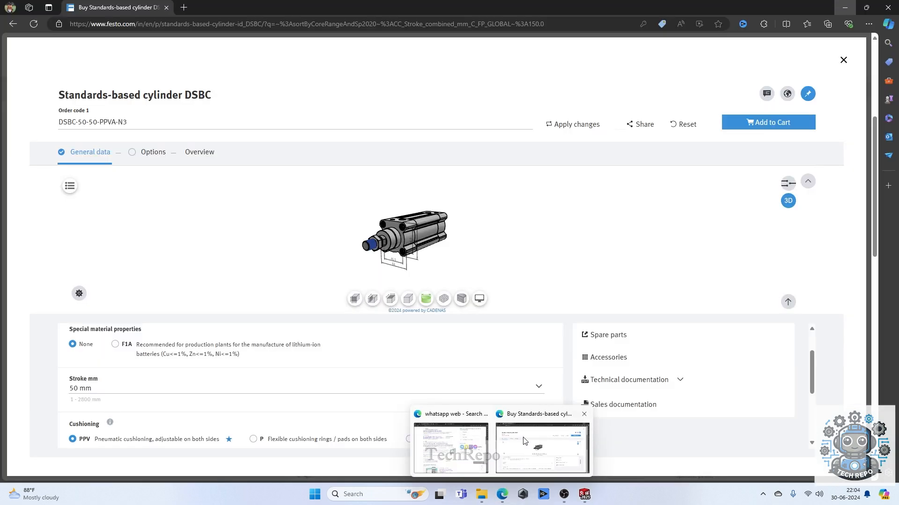
click(524, 441)
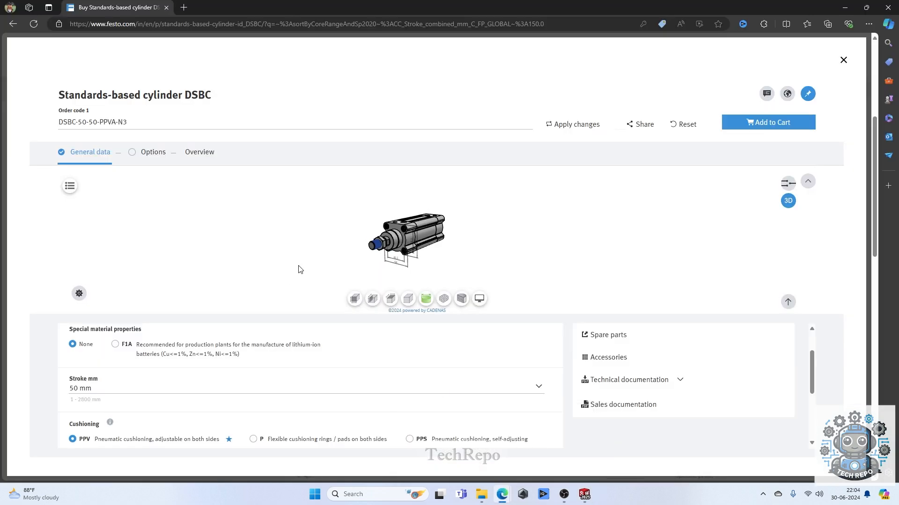
click(844, 61)
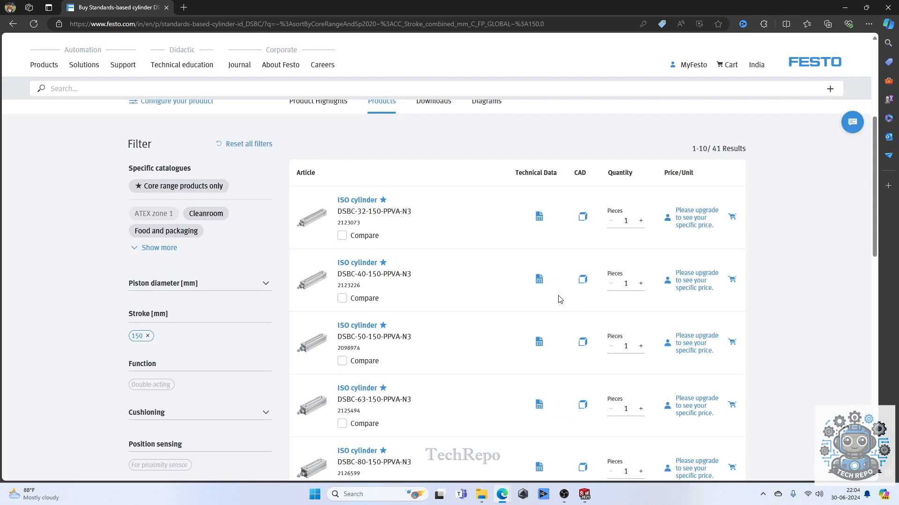
scroll(255, 235, up, 2)
click(190, 196)
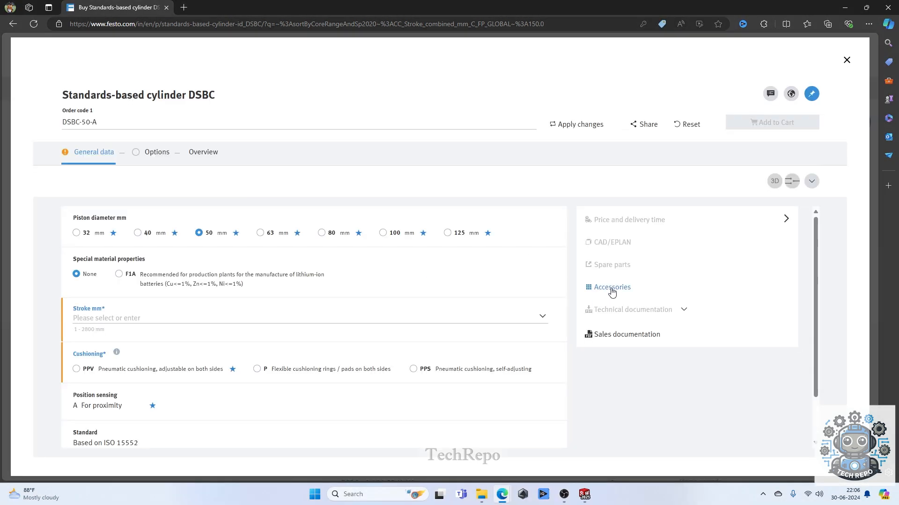
click(613, 287)
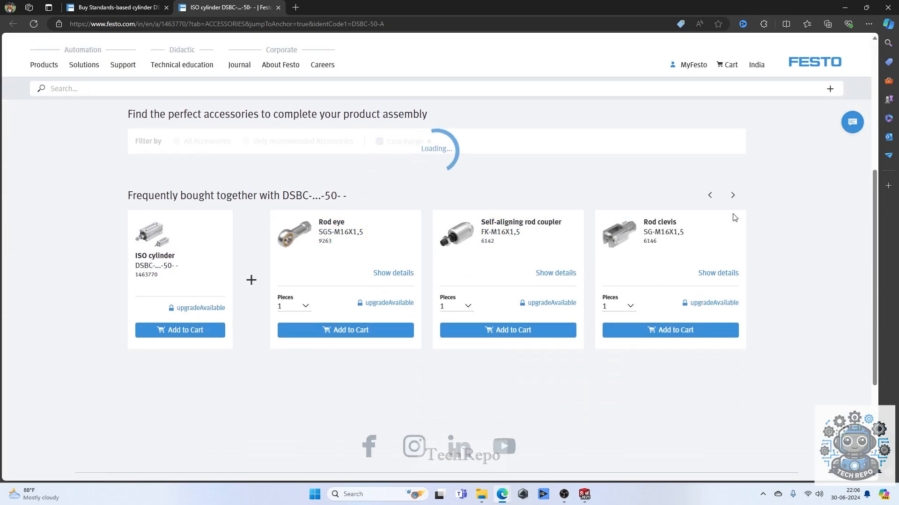
- Open the product page of the self-aligning rod coupler FK-M16X1,5 in a separate tab, keeping only one copy
scroll(669, 332, down, 3)
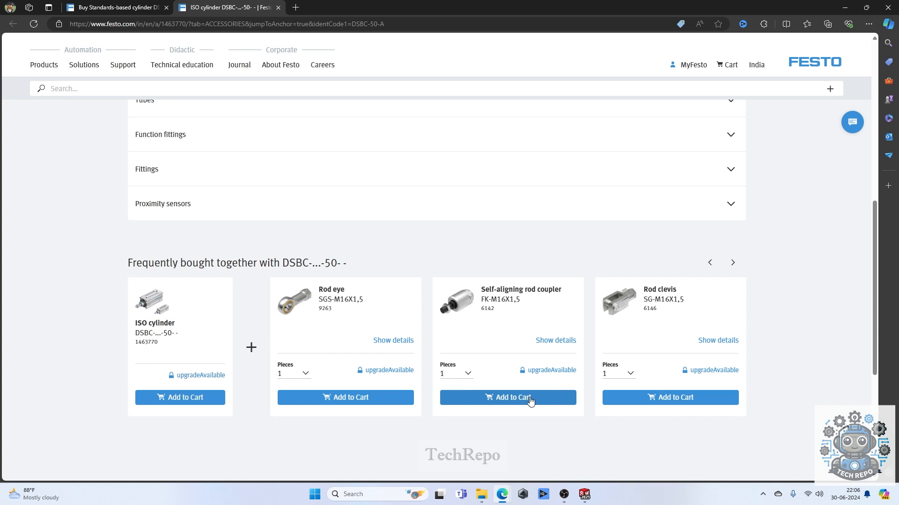
middle_click(506, 295)
middle_click(506, 295)
click(501, 8)
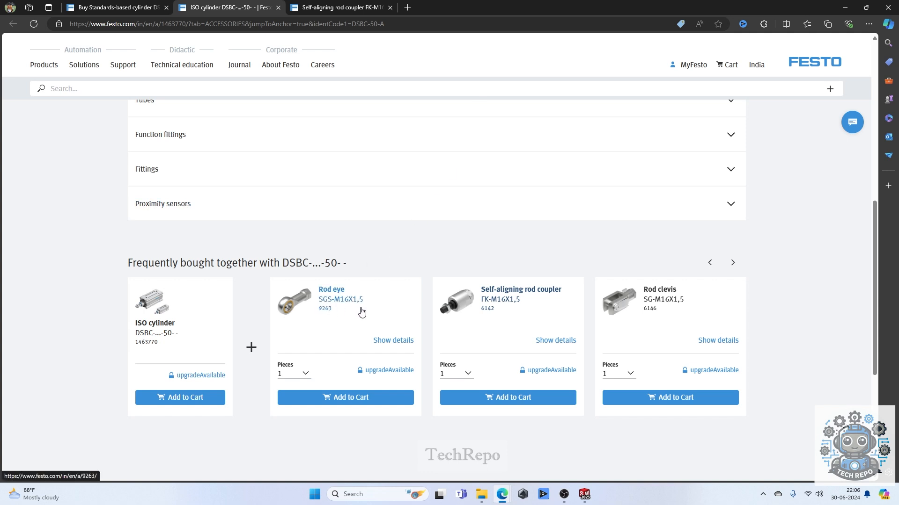
- Open the product page of the rod clevis SG-M16X1,5 in a separate tab and close the duplicate
middle_click(660, 295)
middle_click(659, 295)
click(601, 8)
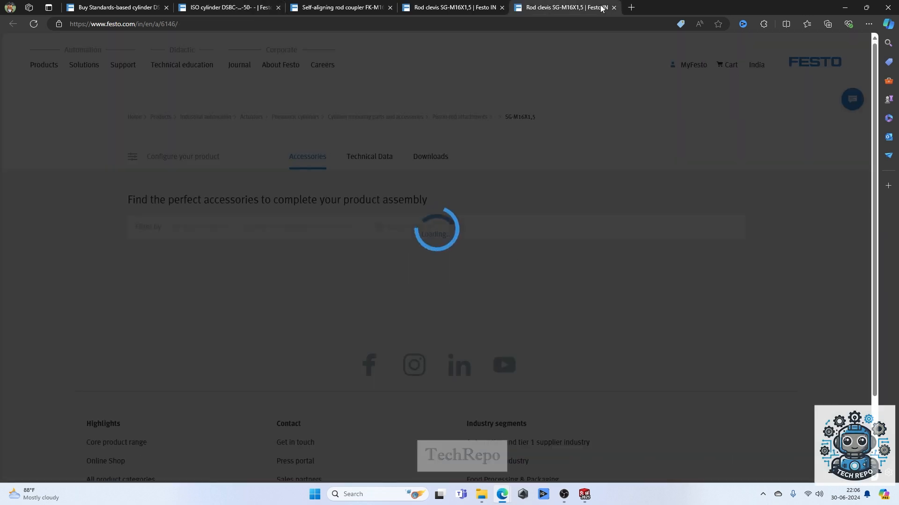
click(478, 4)
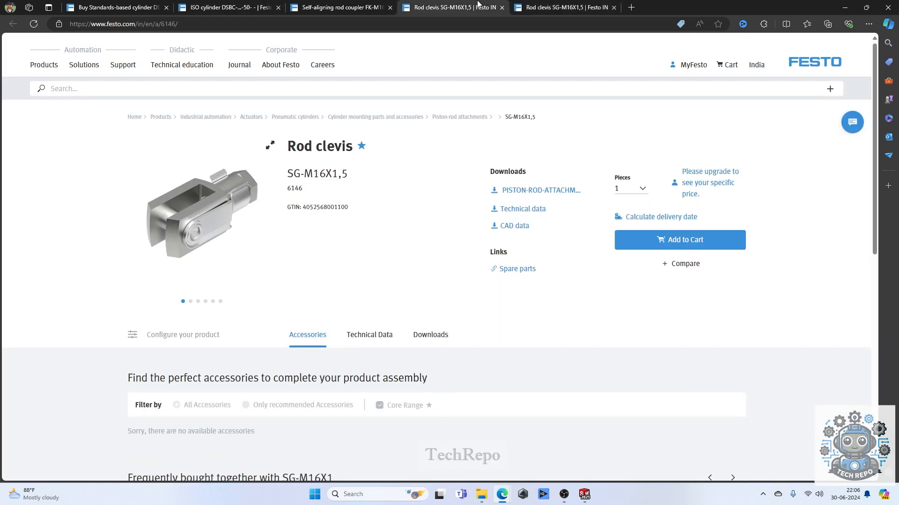
click(613, 8)
- Return to the DSBC accessories page and browse the products frequently bought together with the cylinder
click(224, 7)
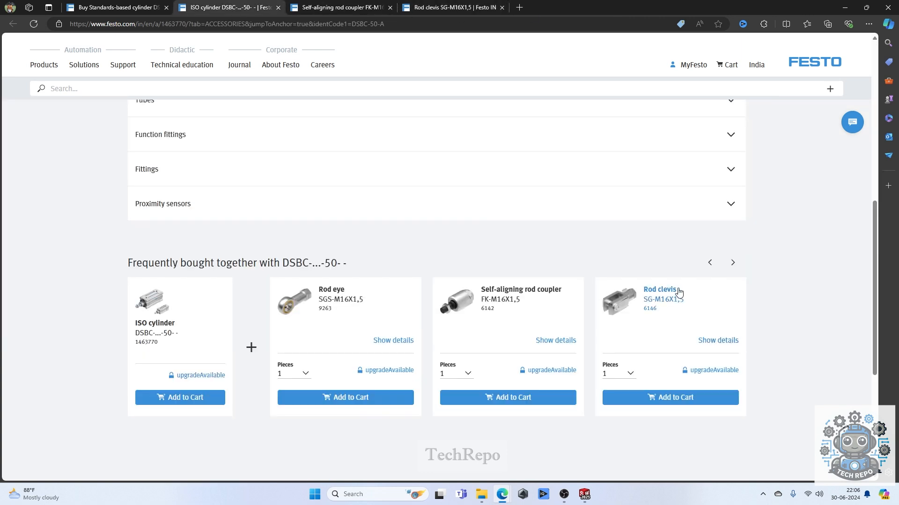
click(732, 264)
click(733, 265)
click(733, 264)
click(708, 263)
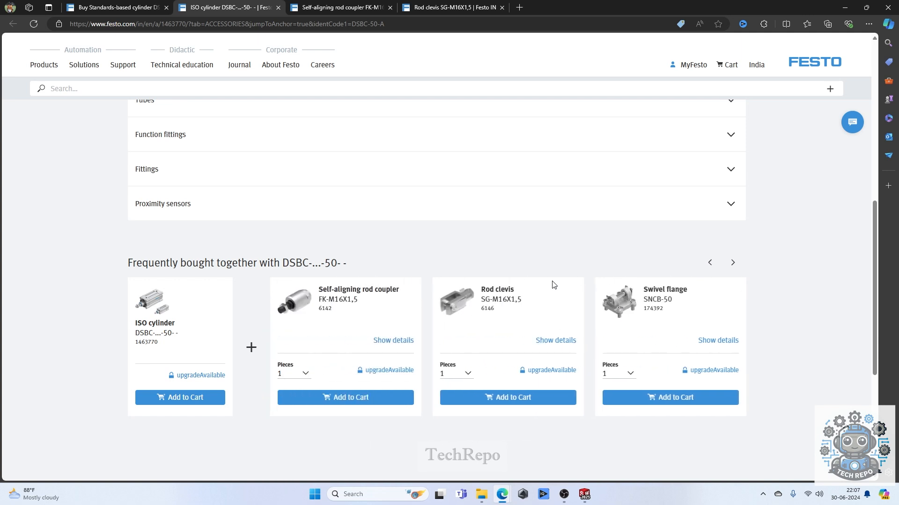
click(732, 264)
click(733, 265)
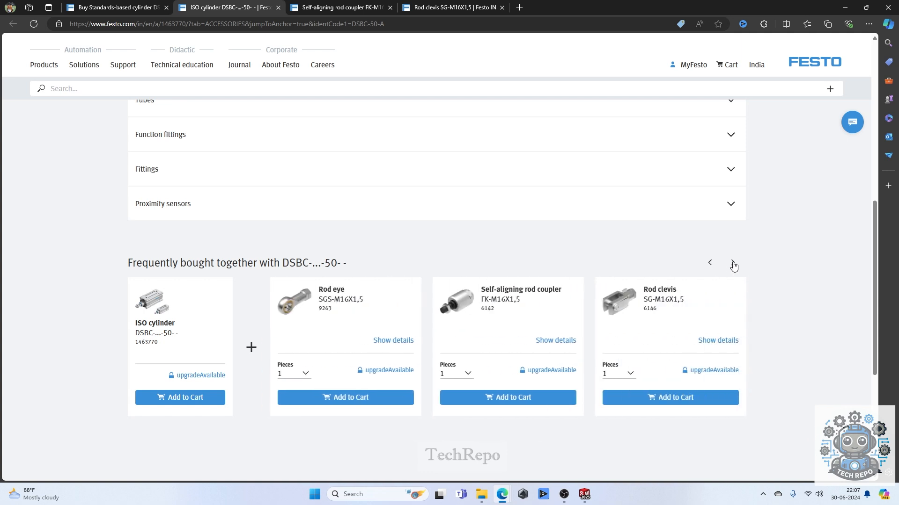
click(733, 265)
click(733, 265)
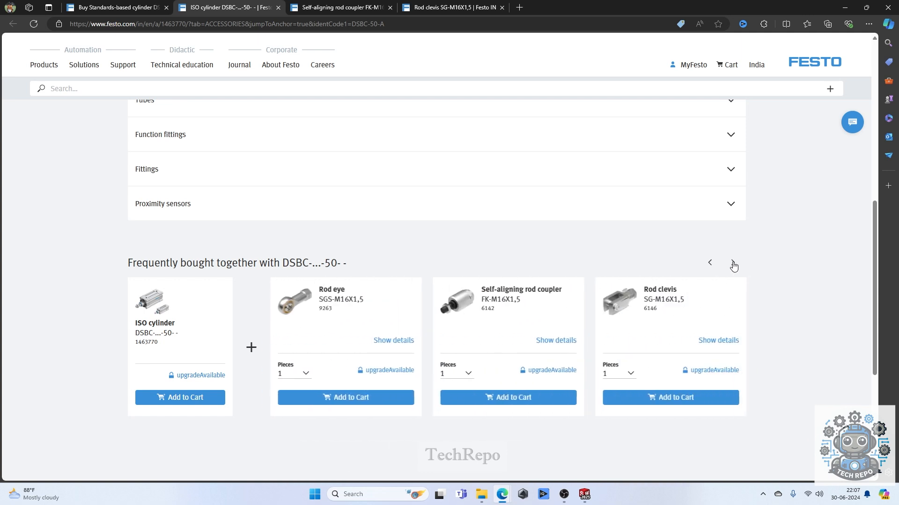
click(710, 263)
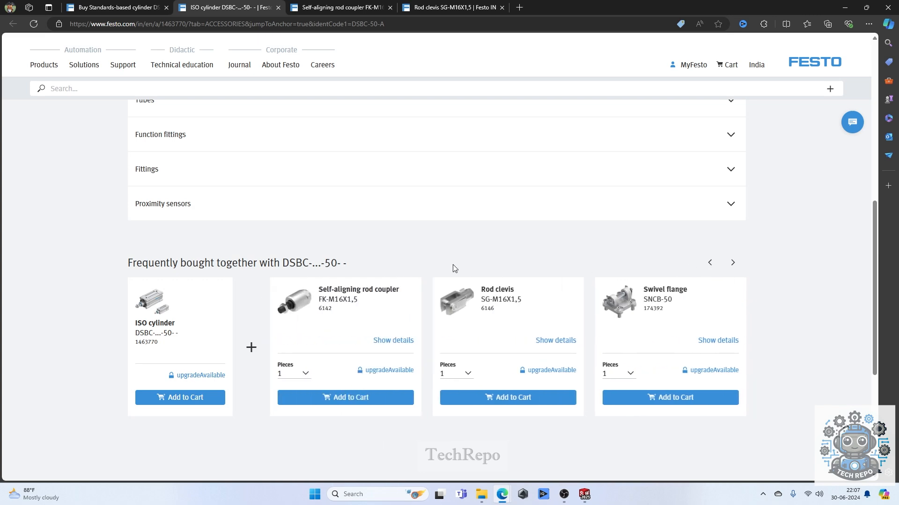
- Expand the piston-rod attachments and cylinder mountings, and inspect the CAD data options for the swivel flange SNCS-50
scroll(453, 266, up, 1)
scroll(453, 268, up, 3)
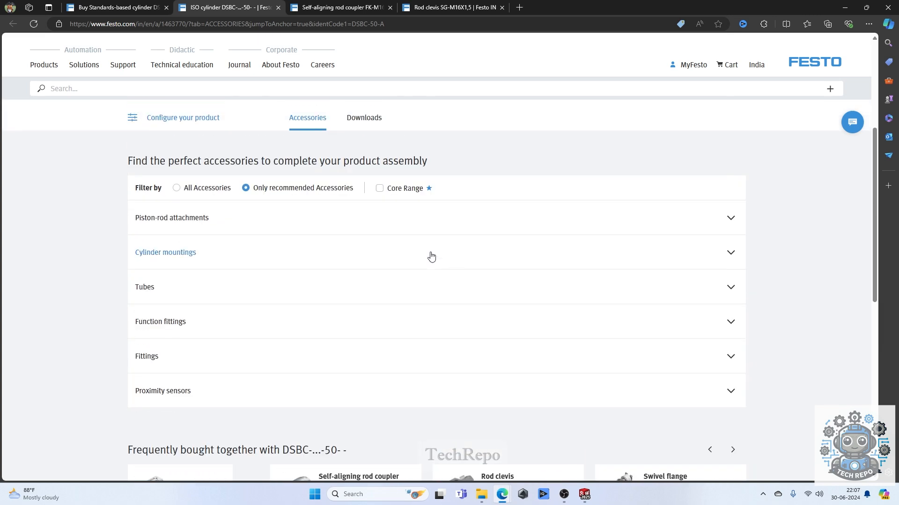
click(308, 222)
scroll(308, 223, down, 4)
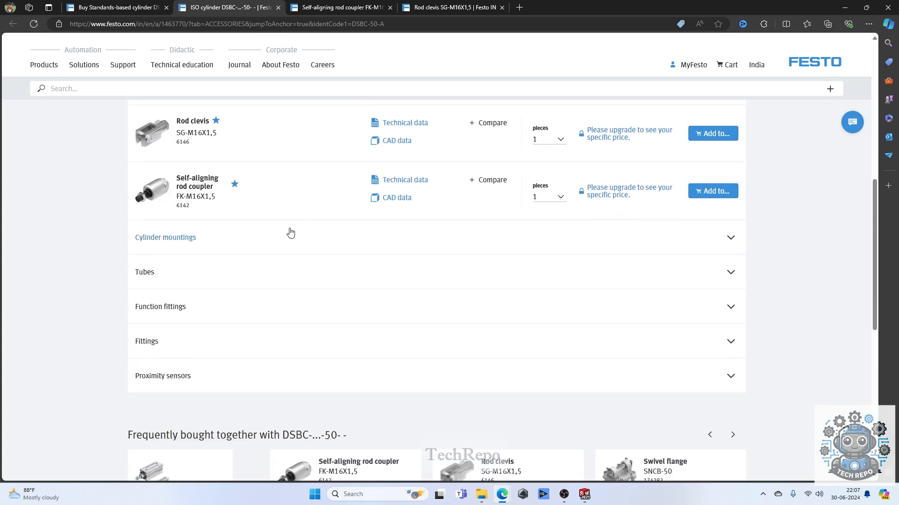
click(290, 234)
scroll(290, 232, down, 3)
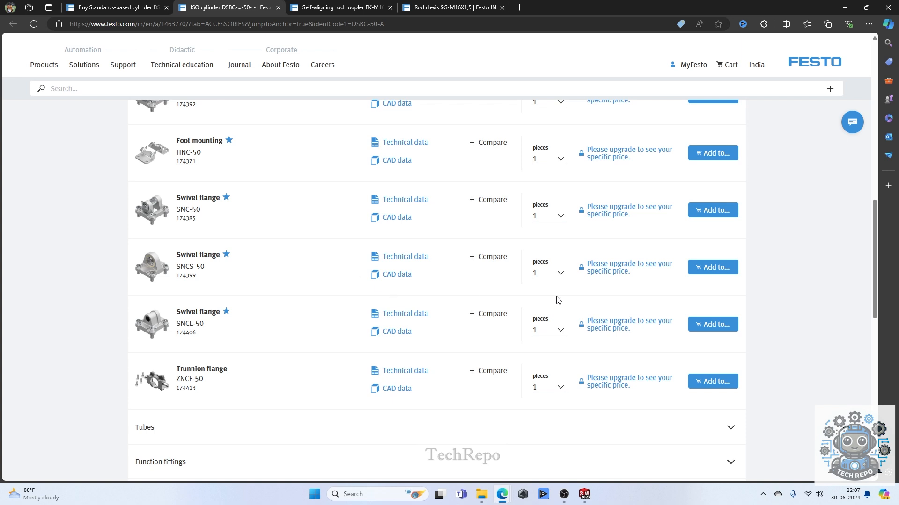
click(400, 277)
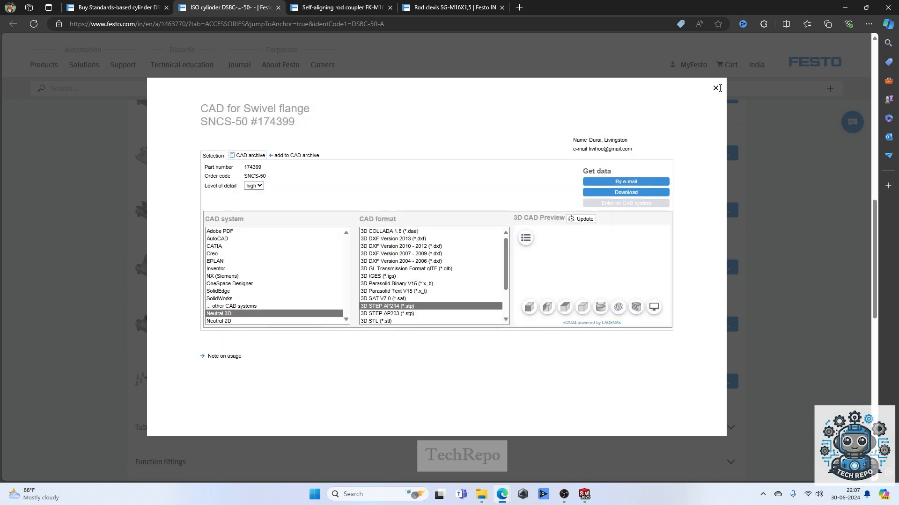
click(715, 88)
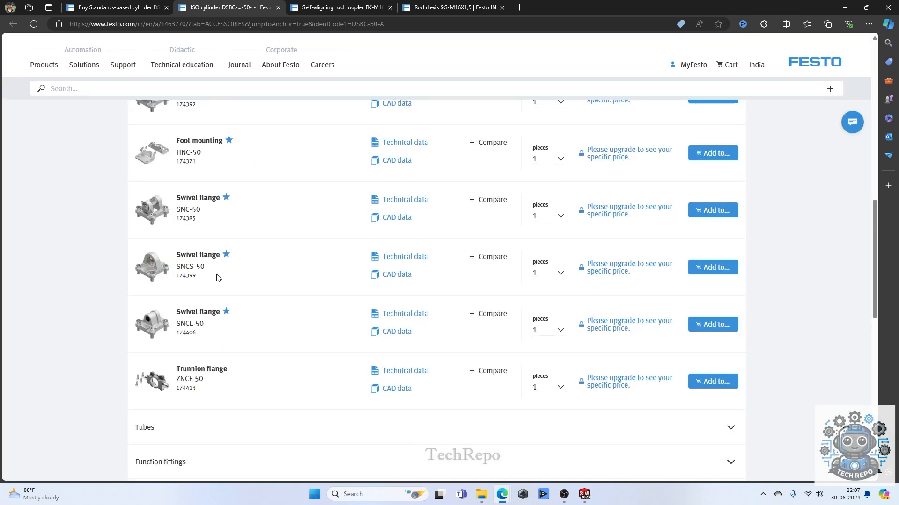
- Open the product page of the swivel flange SNCS-50 in a separate tab and review the other cylinder mountings
middle_click(201, 256)
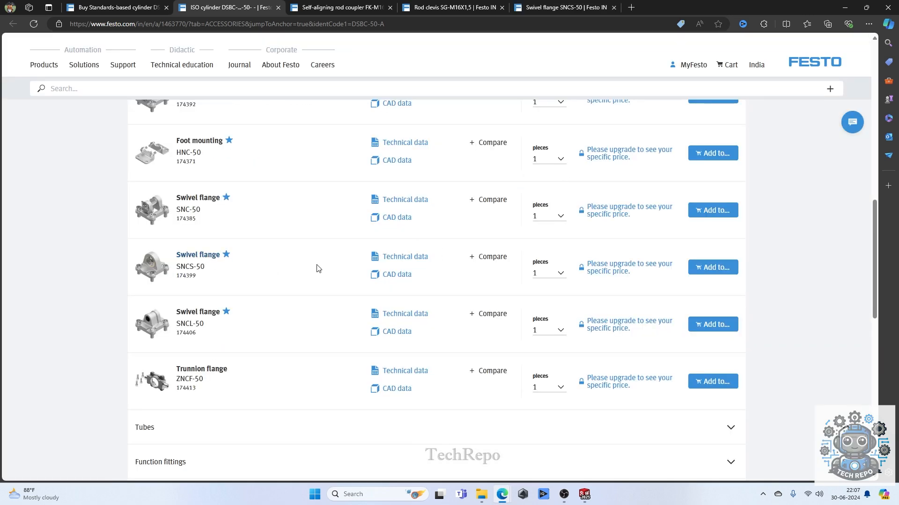
scroll(317, 269, down, 3)
scroll(317, 268, up, 5)
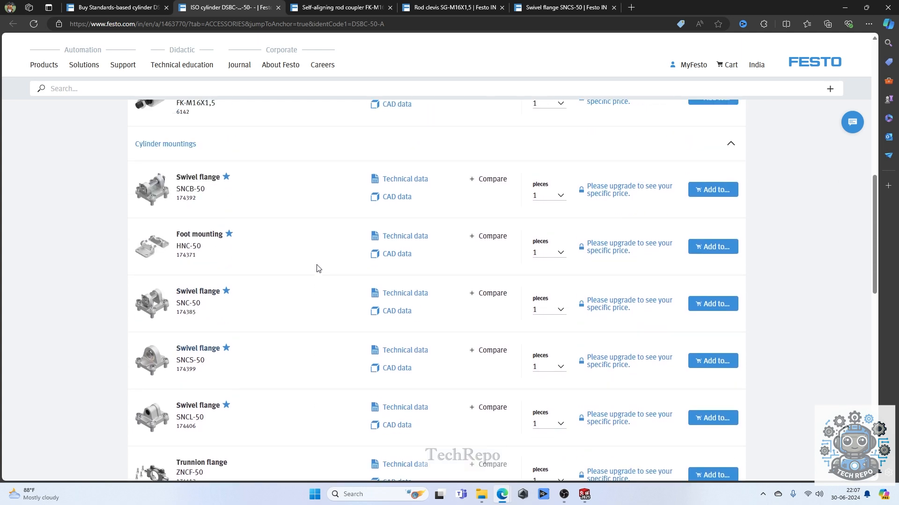
scroll(317, 268, down, 4)
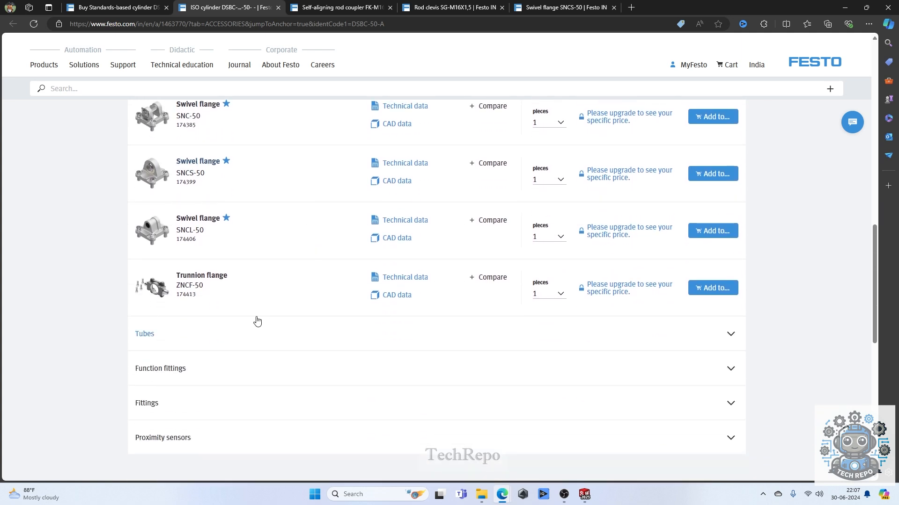
- Expand the tubes, function fittings, fittings and proximity sensors groups and review the recommended accessories for the cylinder
click(245, 331)
scroll(245, 331, down, 5)
click(223, 280)
scroll(223, 278, down, 3)
click(215, 280)
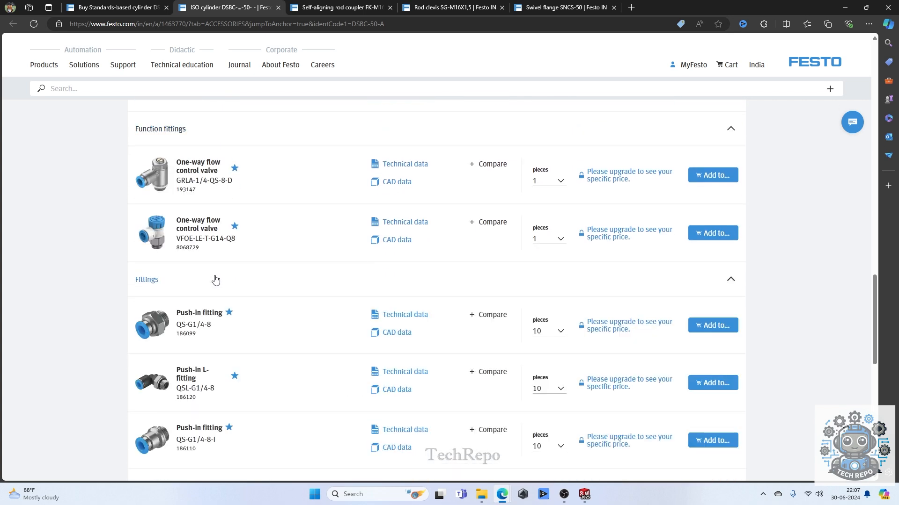
scroll(215, 280, down, 4)
click(214, 291)
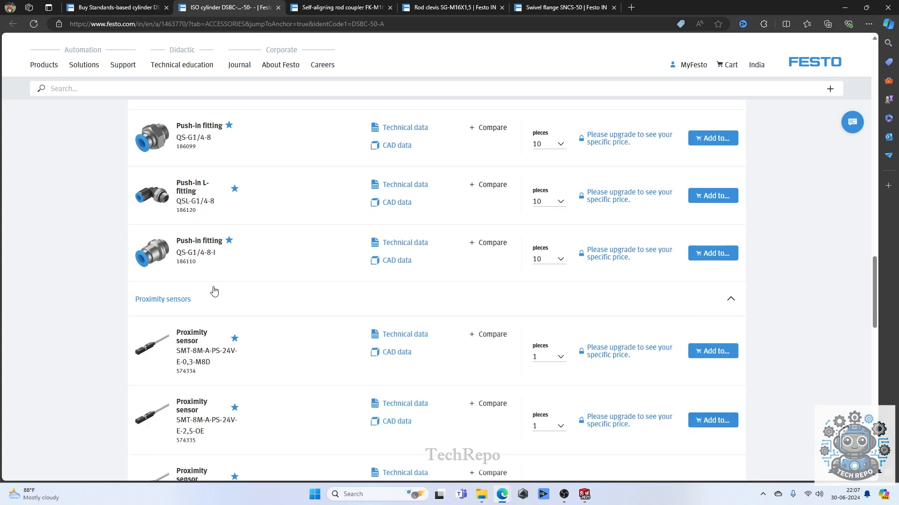
scroll(220, 287, up, 18)
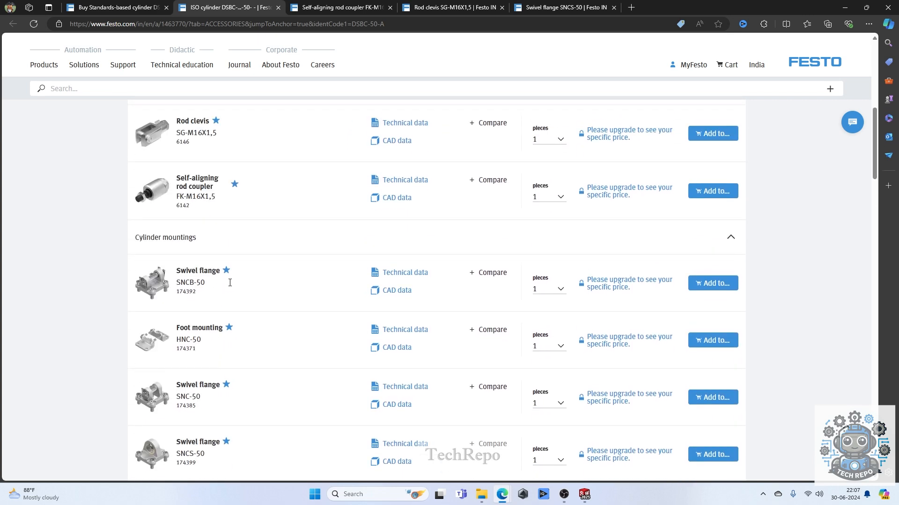
scroll(230, 282, up, 9)
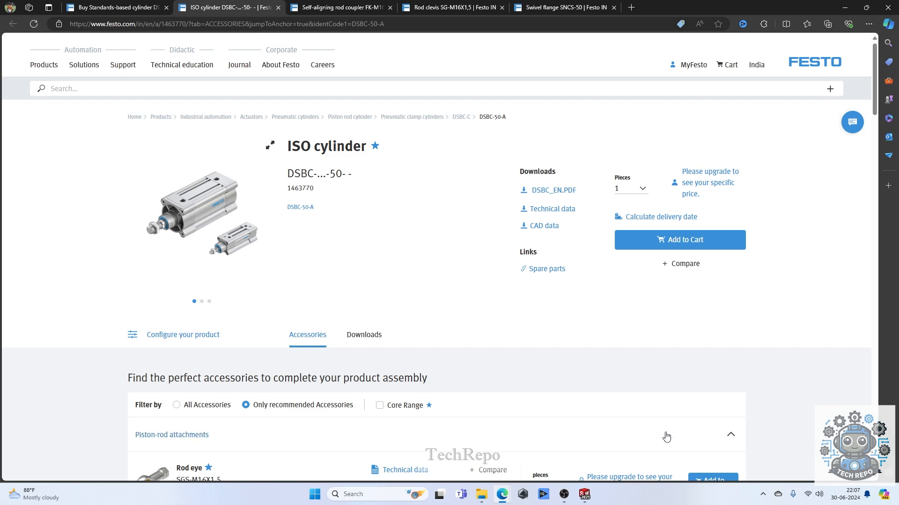
scroll(435, 280, down, 4)
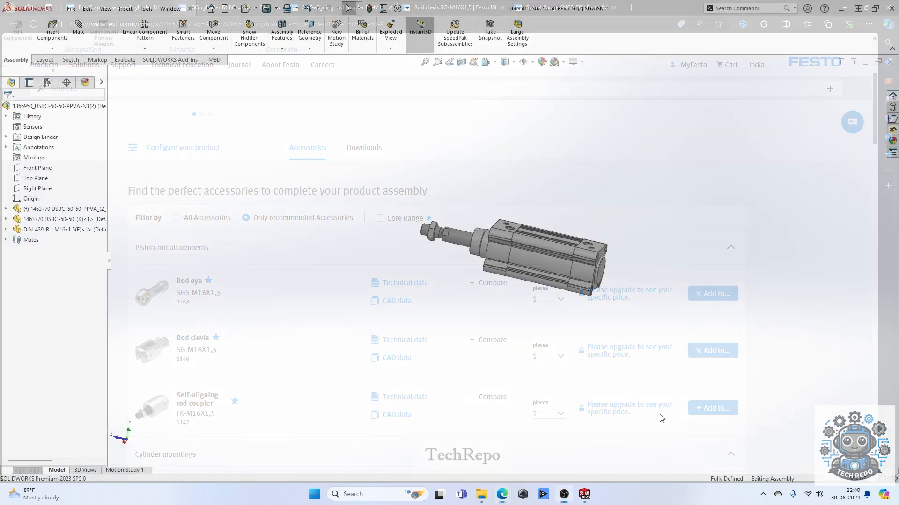
- Switch to SOLIDWORKS and slide the piston rod partway into the cylinder body
scroll(513, 229, down, 3)
scroll(513, 229, down, 2)
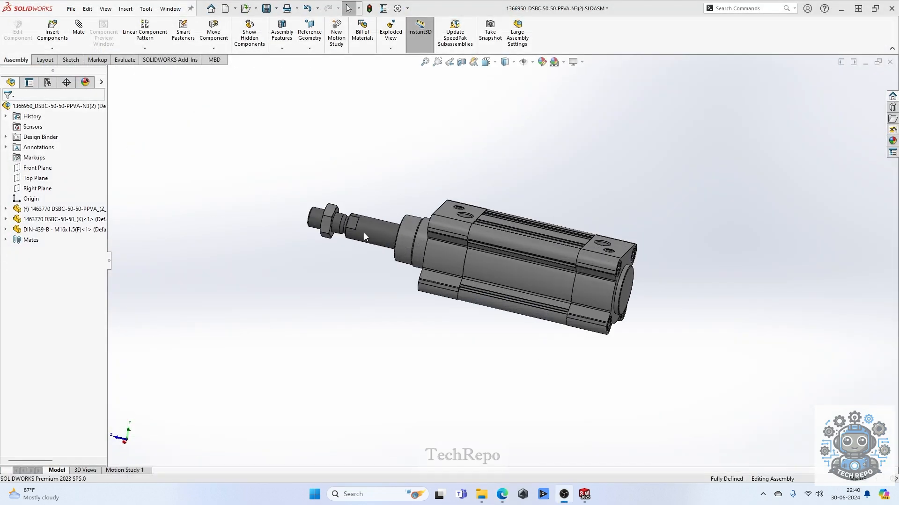
click(363, 232)
click(218, 180)
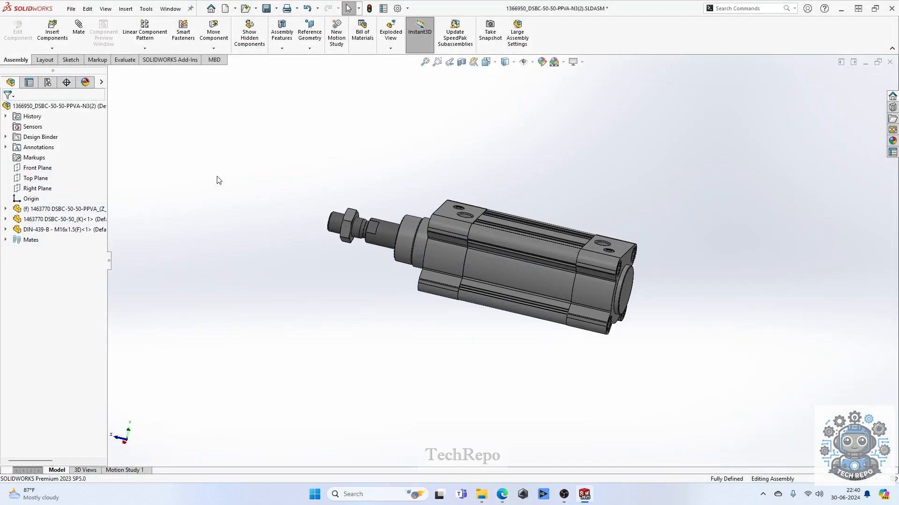
- Save the cylinder subassembly and return to the parent assembly, rebuilding it with the changed models
key(ctrl+s)
click(409, 206)
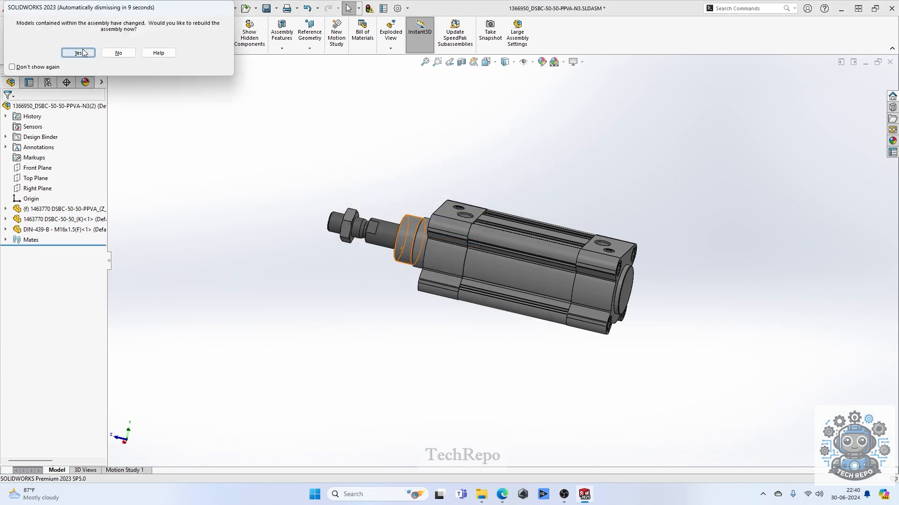
click(80, 52)
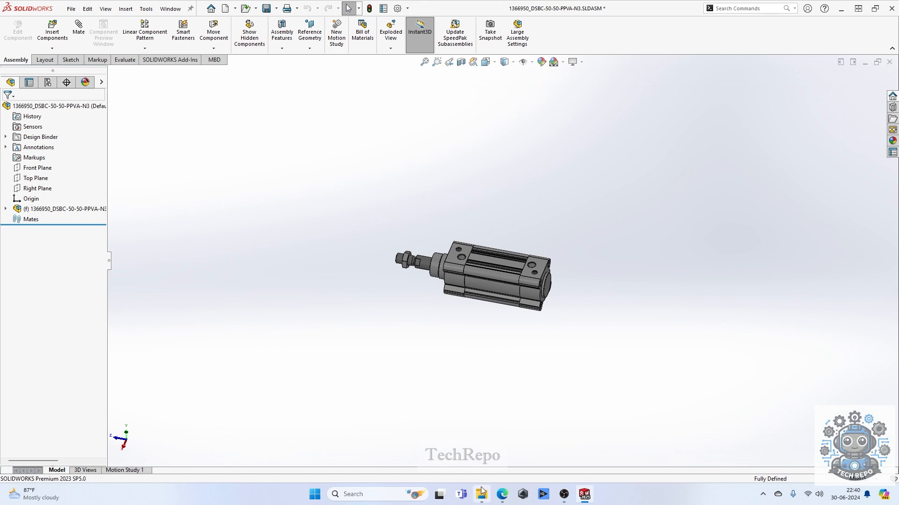
- Insert the downloaded swivel flange 174392_SNCB-50.stp from its Downloads folder into free space beside the cylinder
mouse_move(482, 494)
click(479, 443)
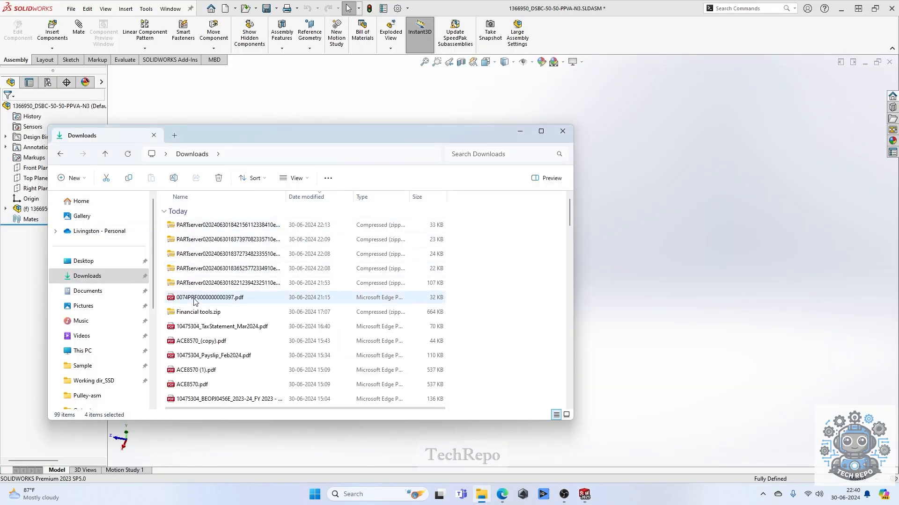
scroll(198, 322, down, 3)
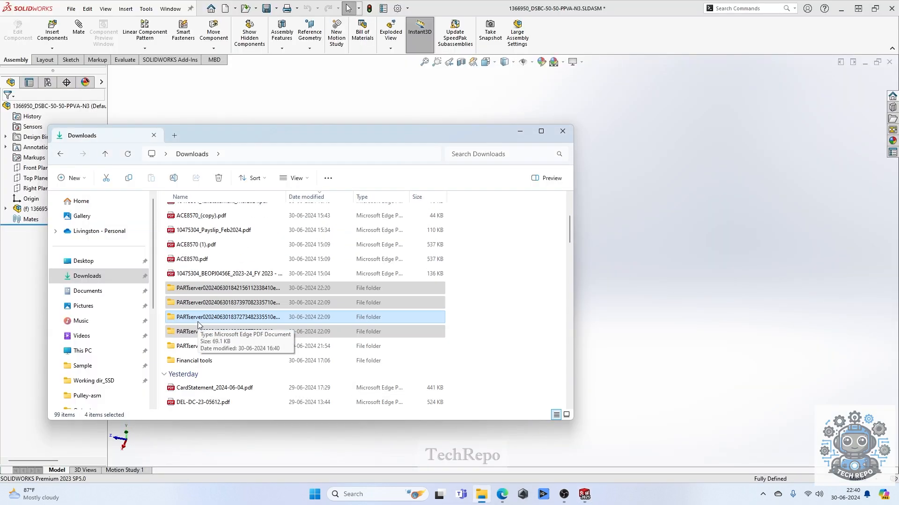
double_click(200, 288)
click(199, 241)
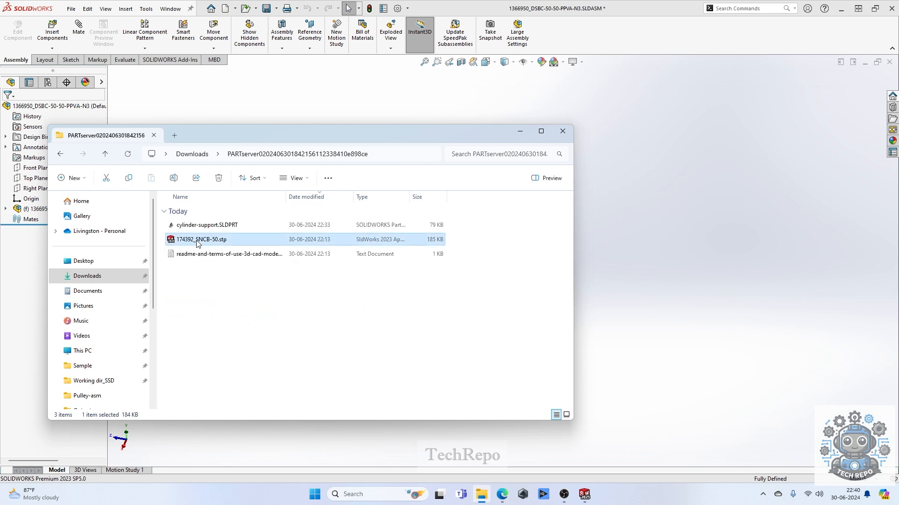
click(187, 228)
click(189, 241)
drag(188, 243, 684, 284)
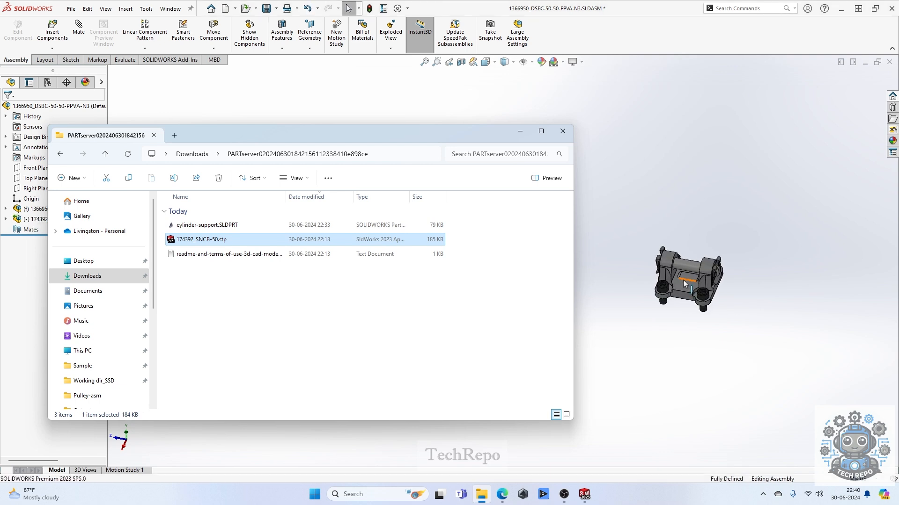
- Insert the downloaded swivel flange 174399_SNCS-50.stp into the assembly, above the SNCB-50 flange
click(105, 154)
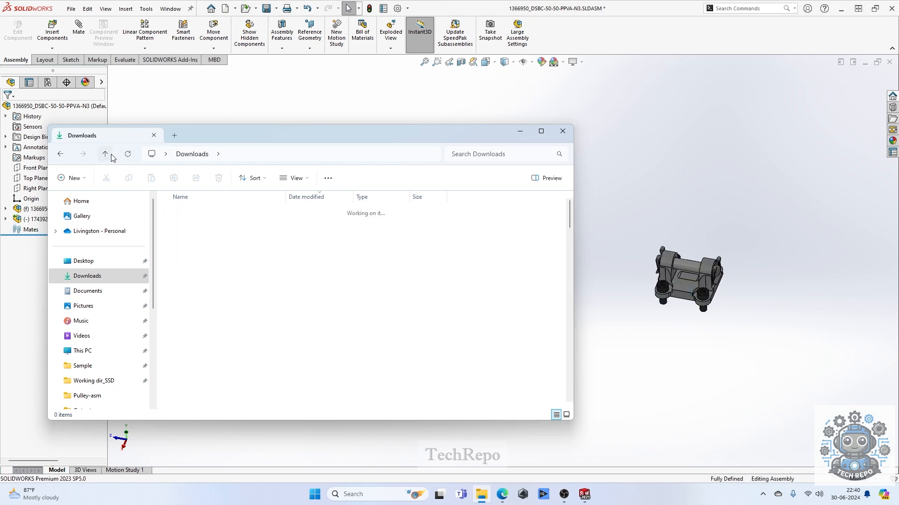
double_click(218, 374)
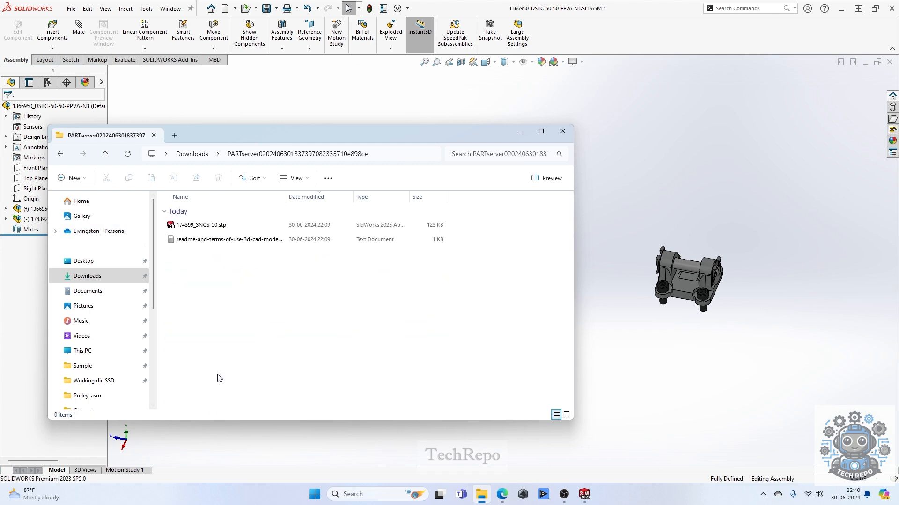
click(197, 226)
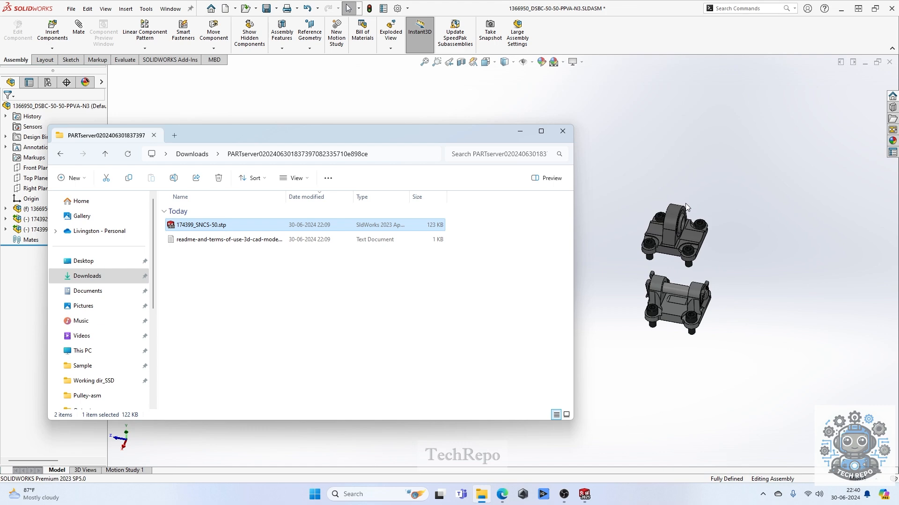
- Insert the downloaded rod clevis 6146_SG-M16X15.stp above the two flanges and bring the whole assembly into view
click(104, 154)
click(220, 336)
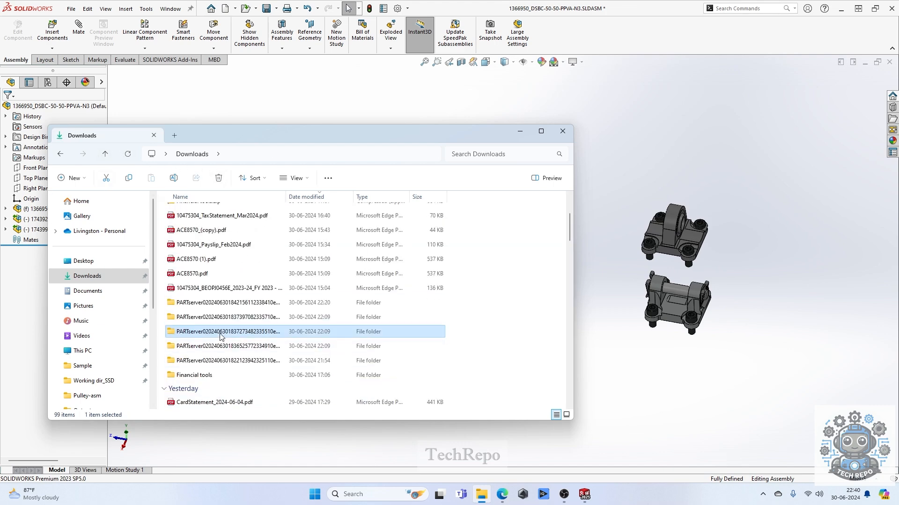
double_click(220, 331)
drag(197, 225, 670, 162)
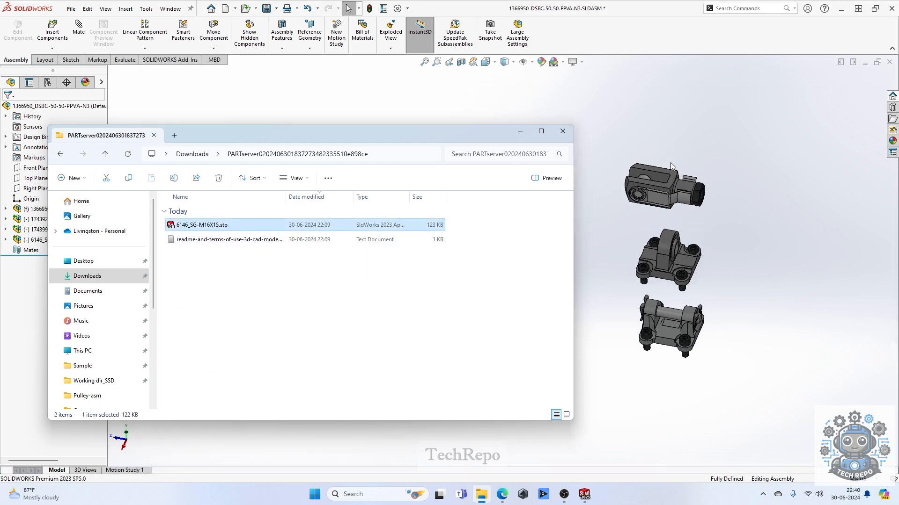
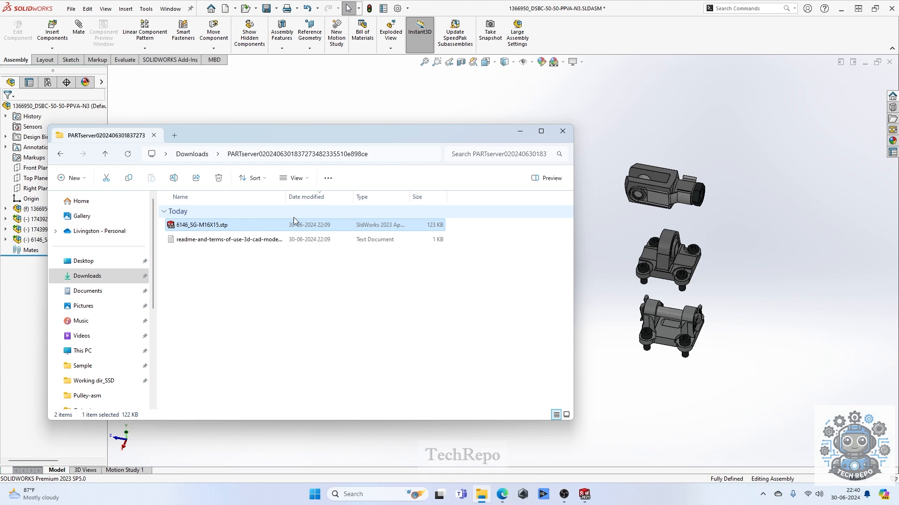
click(520, 133)
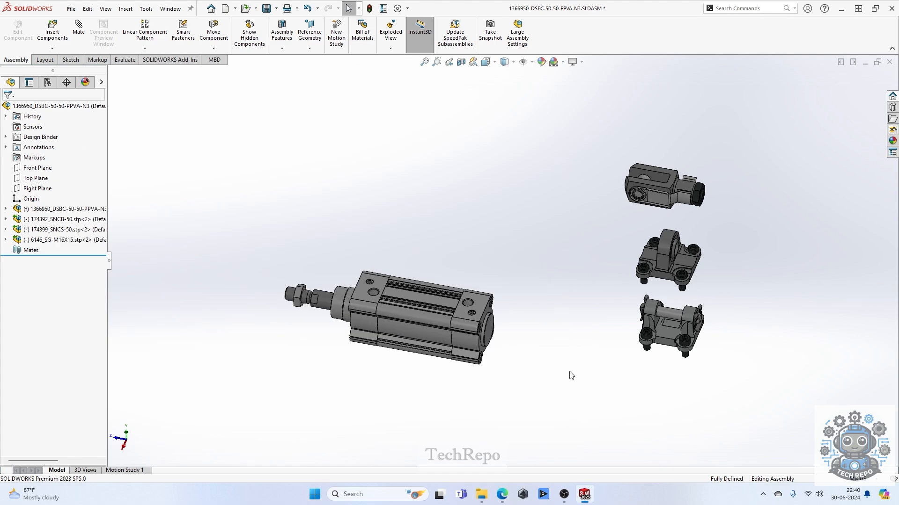
key(f)
scroll(477, 307, down, 2)
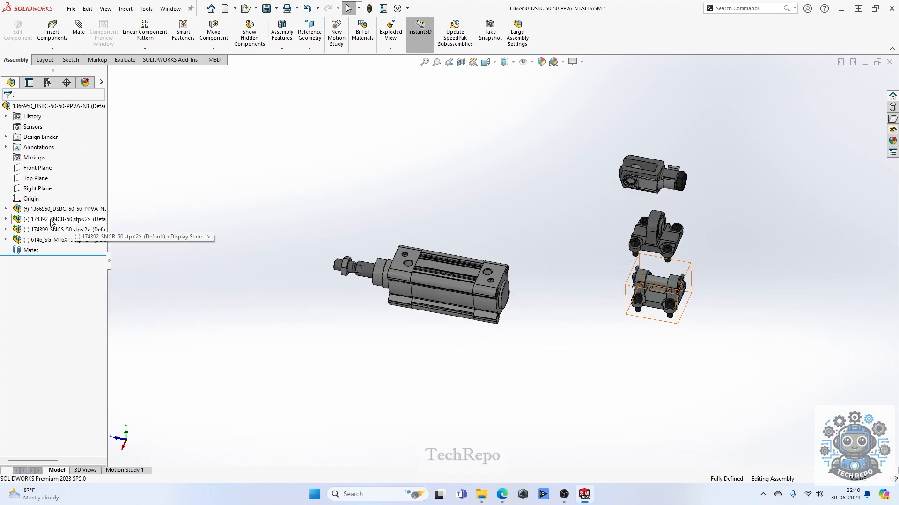
- Break the link between the imported 174392_SNCB-50 component and its STEP file
click(51, 220)
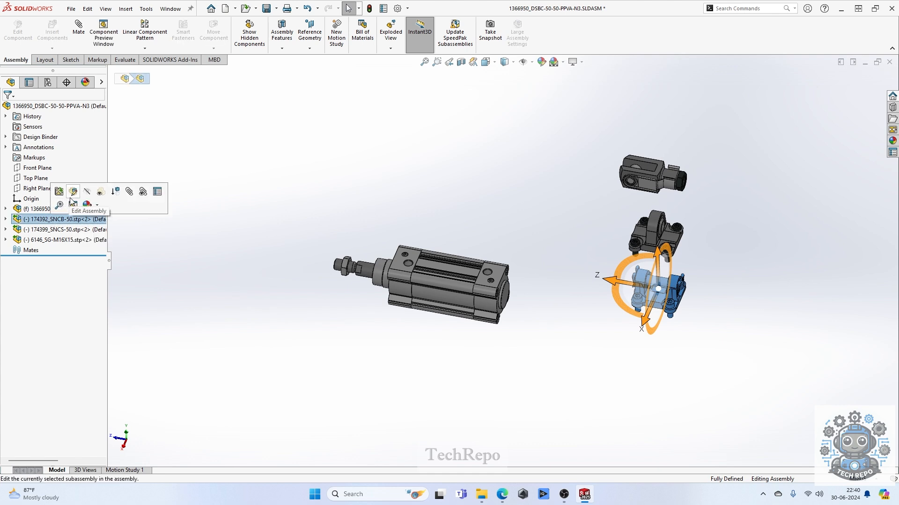
click(193, 287)
click(41, 220)
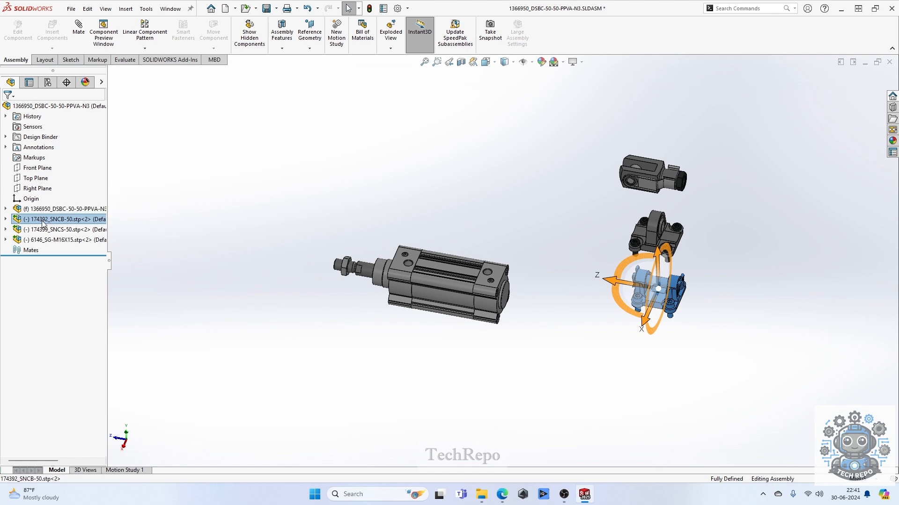
right_click(42, 222)
click(70, 239)
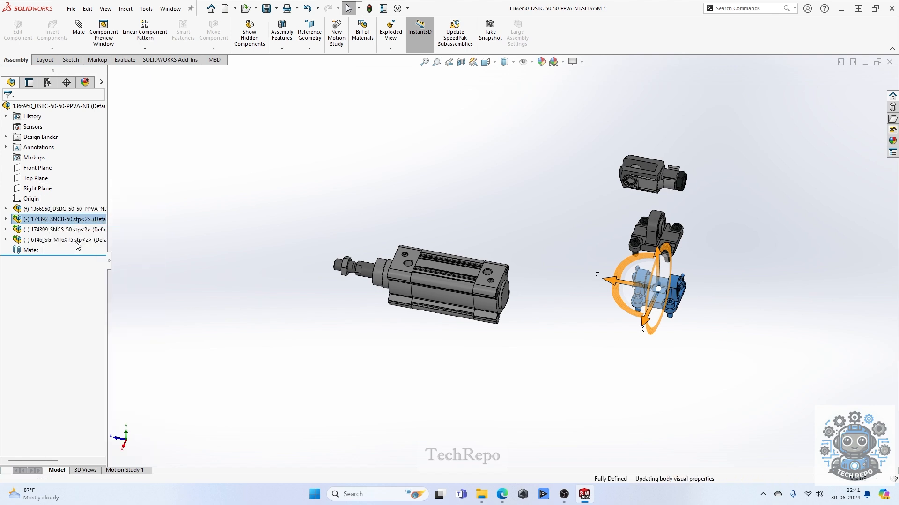
- Break the STEP file links of the imported 174399_SNCS-50 flange and the 6146_SG-M16X15 rod clevis
click(22, 230)
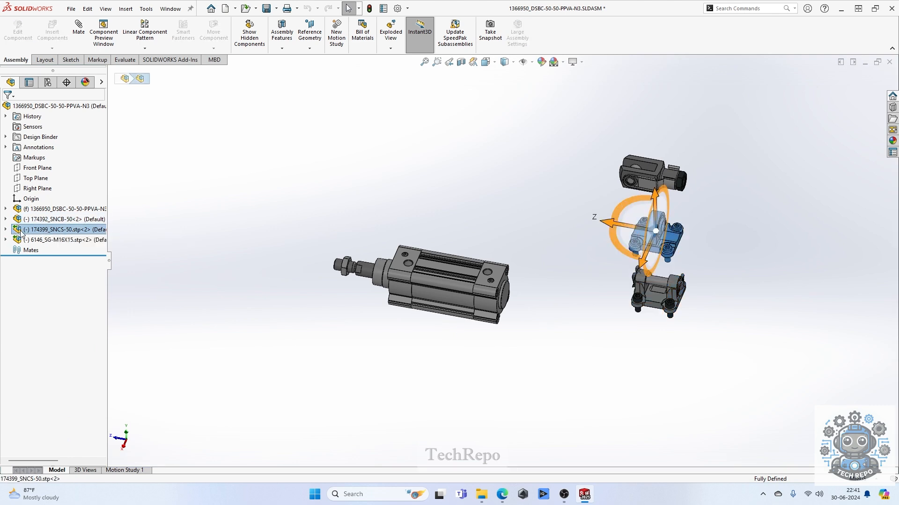
right_click(21, 233)
click(48, 253)
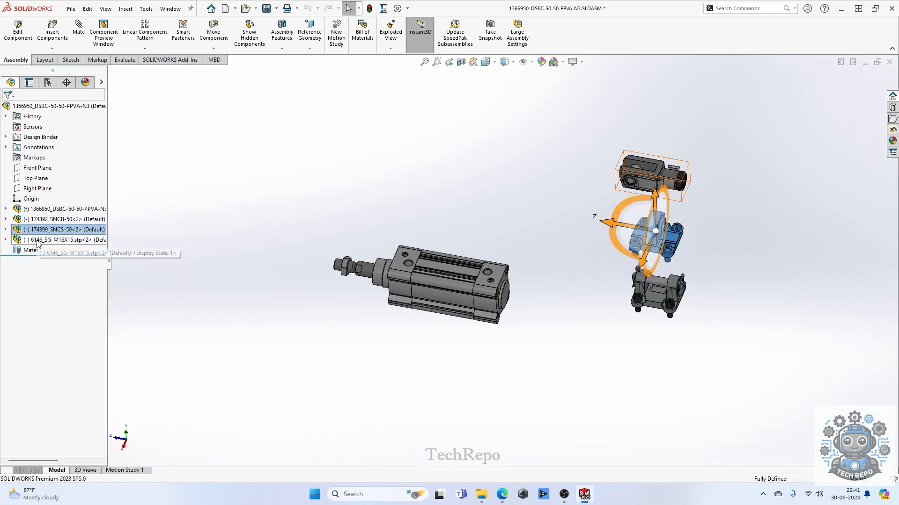
click(39, 239)
right_click(39, 241)
click(61, 259)
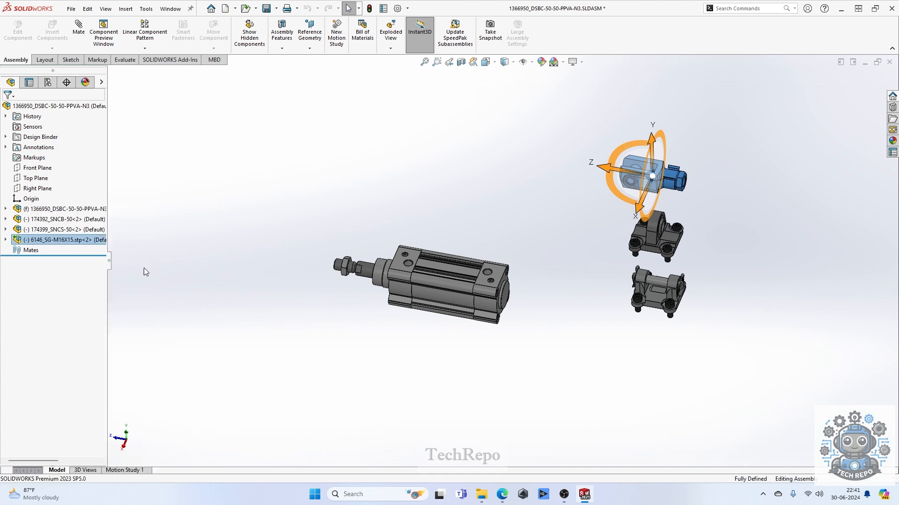
- Open the 174392_SNCB-50 subassembly in its own window and rebuild it
click(56, 219)
click(70, 195)
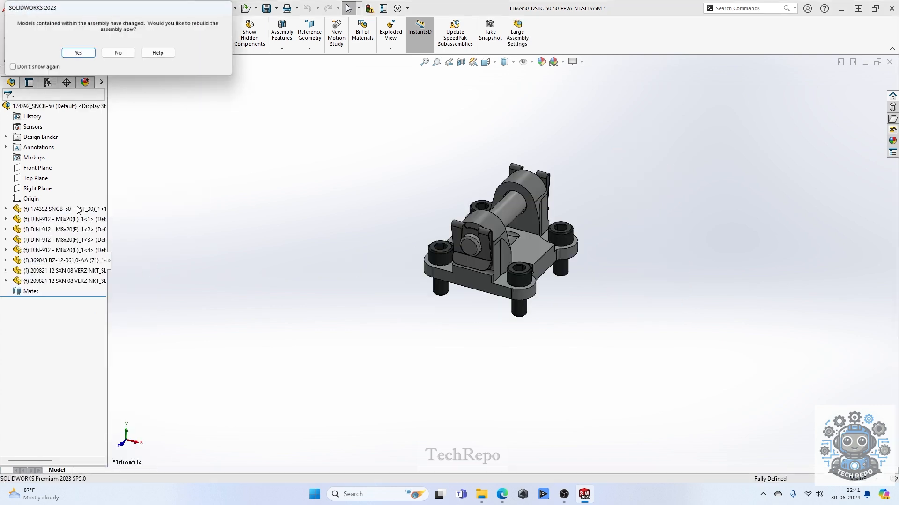
click(79, 52)
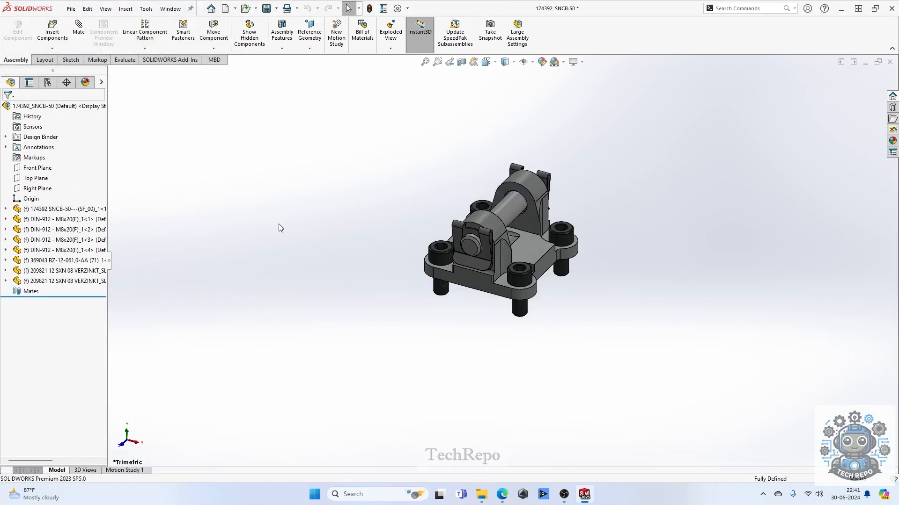
- Begin saving 174392_SNCB-50 with all its modified parts and browse to the folder E:\Workdata\Solidworks\Sample\Slider asm
key(ctrl+s)
click(188, 145)
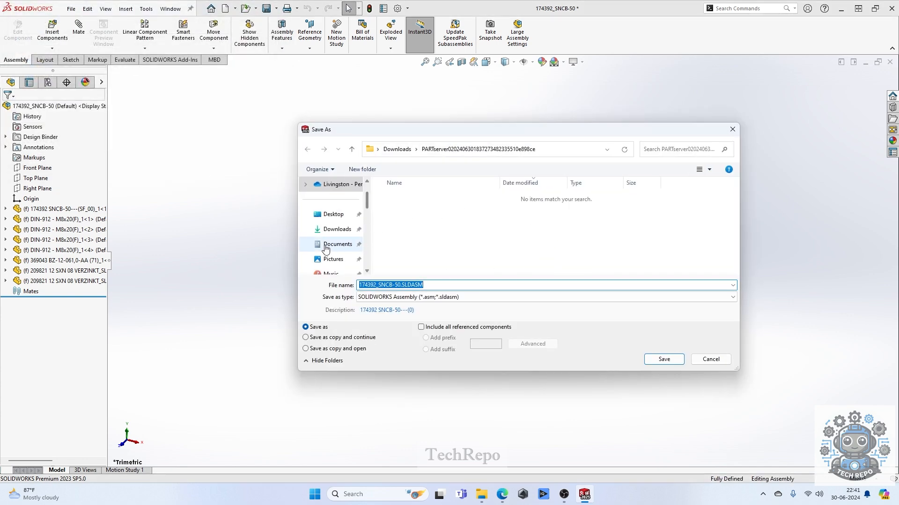
scroll(331, 247, down, 5)
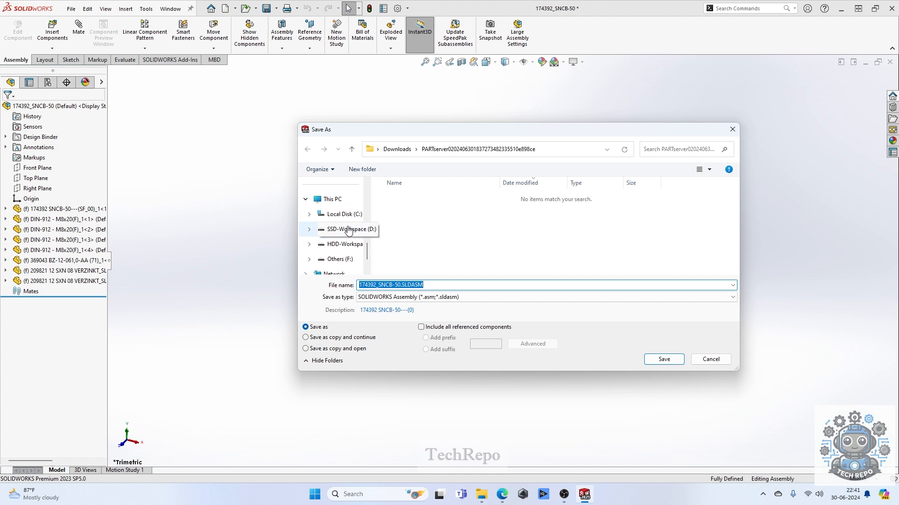
click(347, 233)
click(434, 213)
double_click(434, 213)
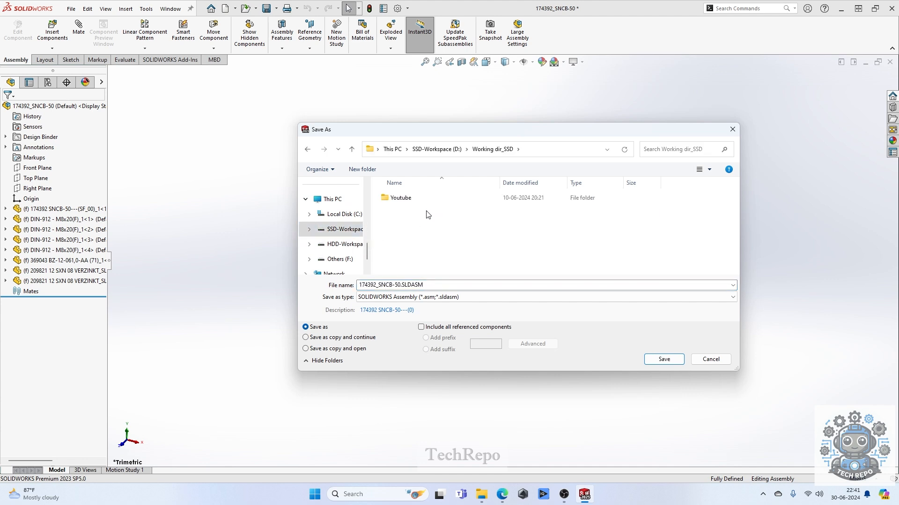
click(341, 249)
double_click(405, 199)
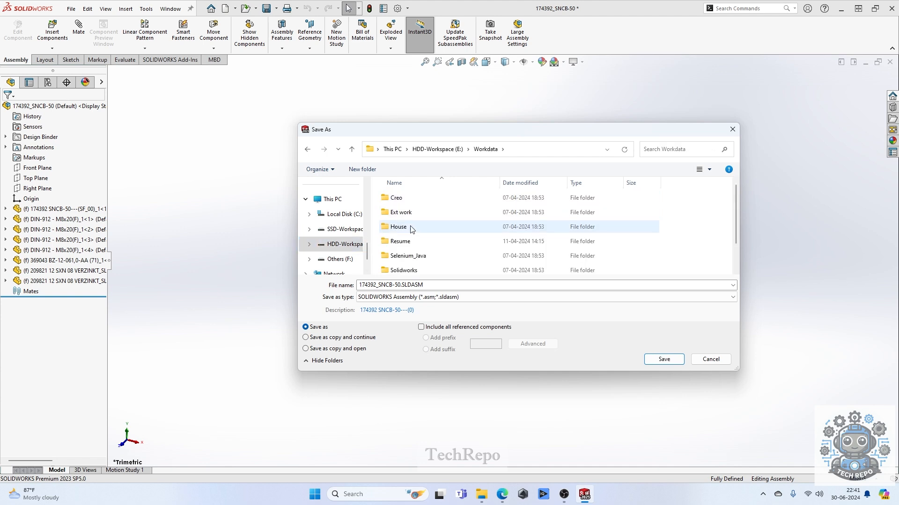
double_click(410, 271)
double_click(404, 213)
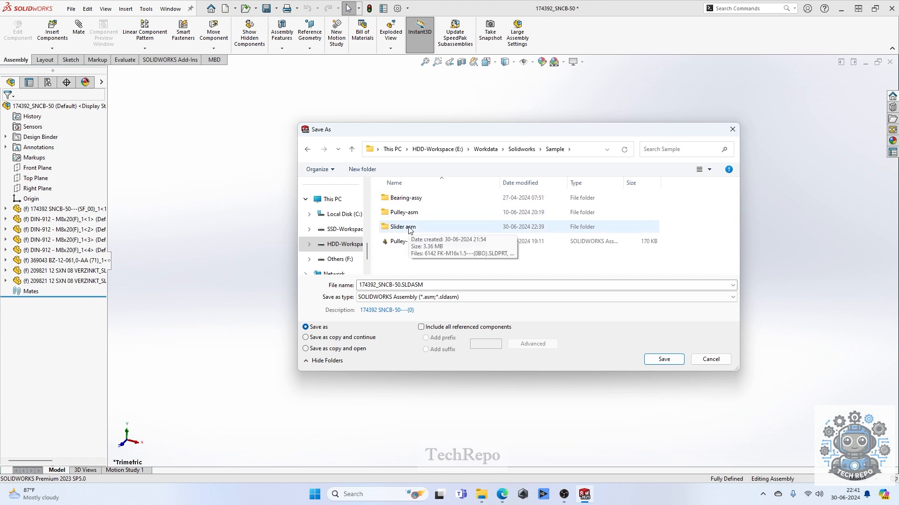
double_click(409, 228)
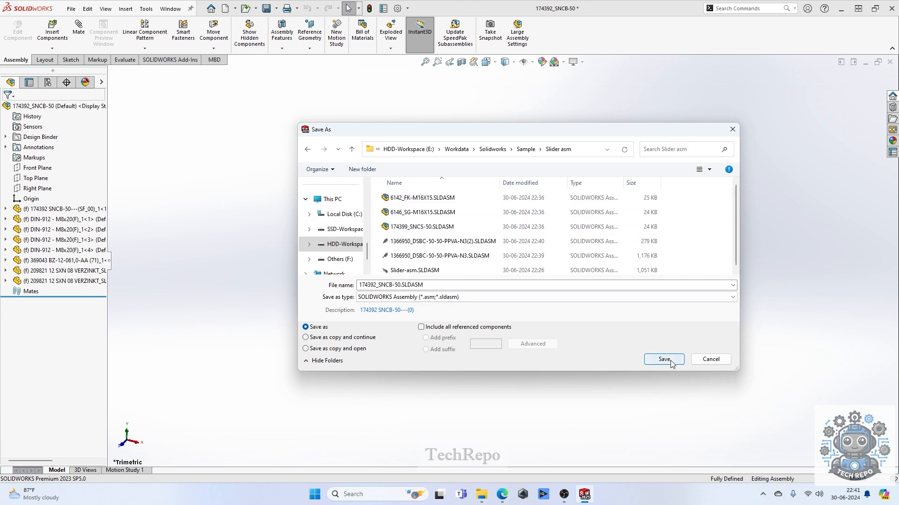
- Copy the Slider asm folder path, save 174392_SNCB-50.SLDASM there and return to the rebuilt cylinder assembly
click(585, 151)
key(ctrl+c)
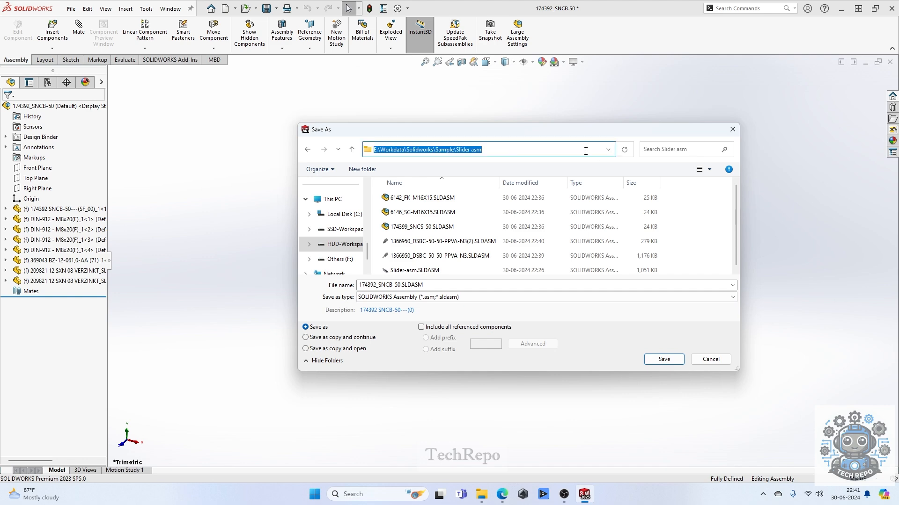
click(660, 358)
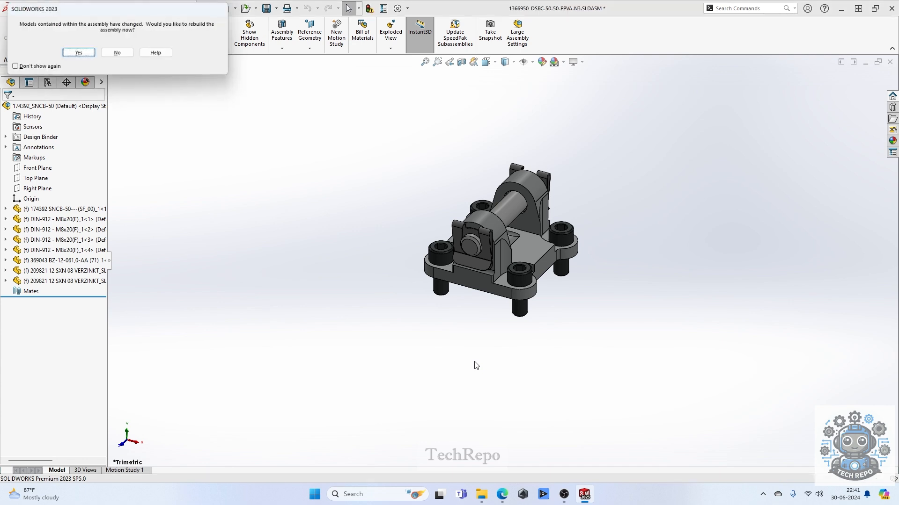
click(78, 52)
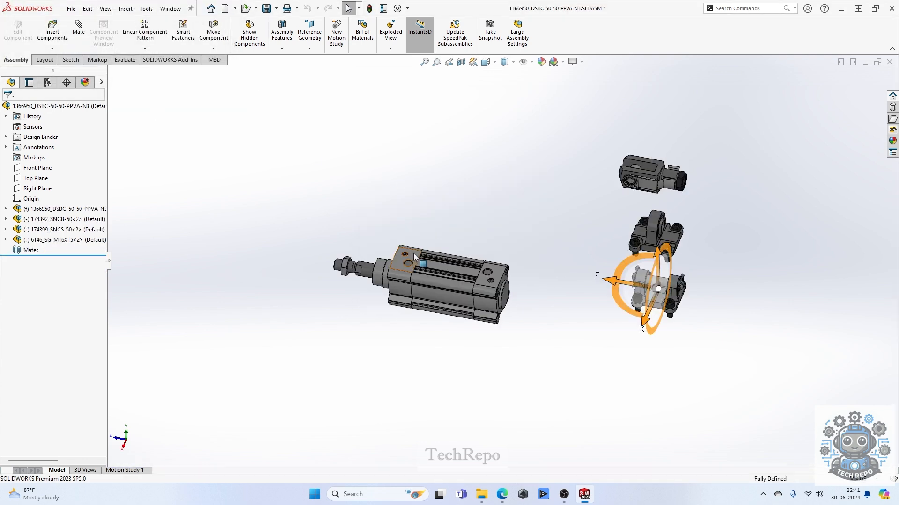
- Open the 174399_SNCS-50 subassembly, save it with its parts in the Slider asm folder over the existing file, and return to the rebuilt cylinder assembly
click(65, 229)
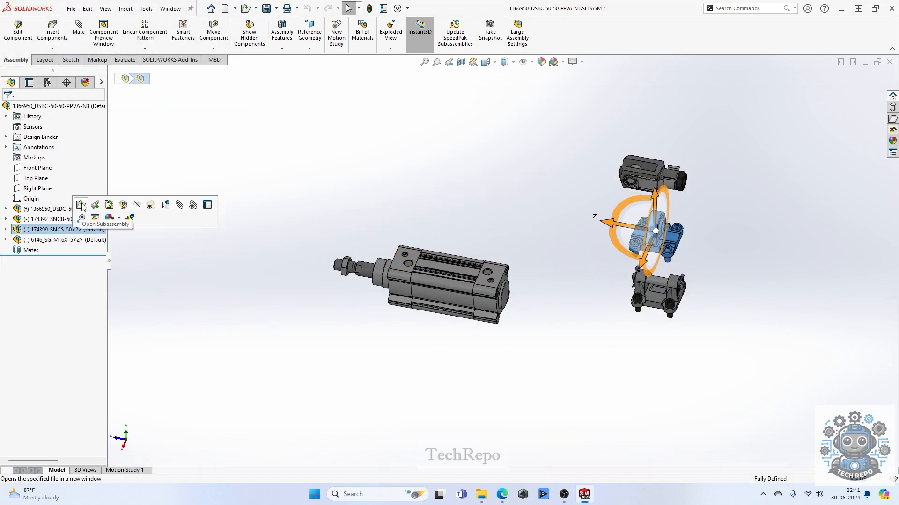
click(78, 53)
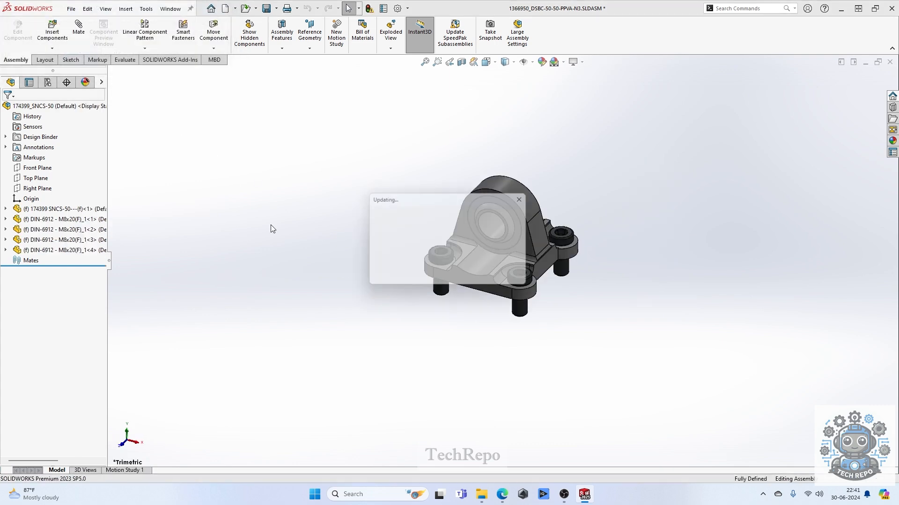
key(ctrl+s)
click(188, 144)
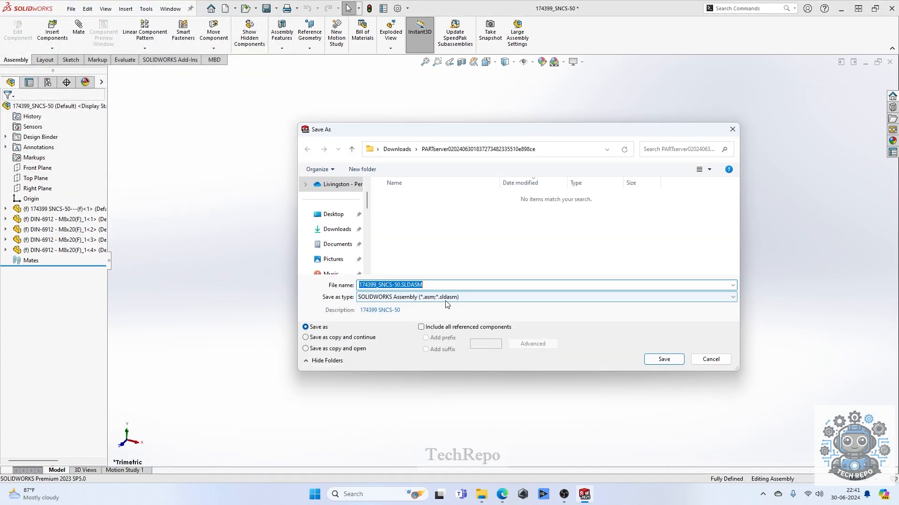
click(552, 149)
key(ctrl+v)
key(Return)
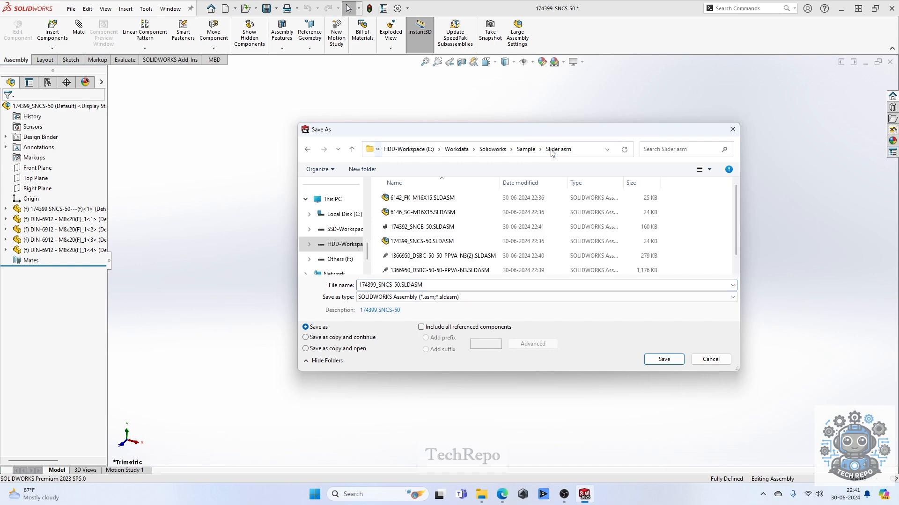
click(664, 359)
click(471, 247)
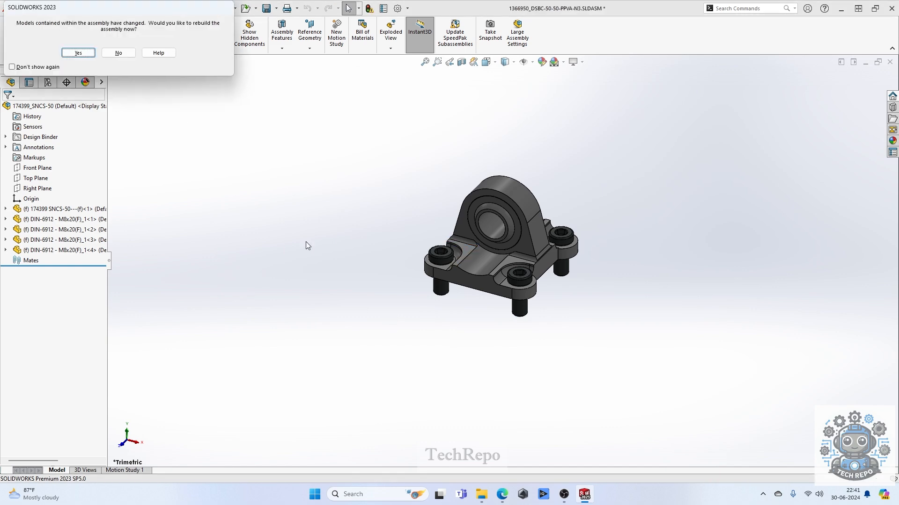
click(78, 53)
- Open the 6146_SG-M16X15 rod clevis, save it with its parts in E:\Workdata\Solidworks\Sample\Slider asm over the existing file, and return to the cylinder assembly
click(66, 240)
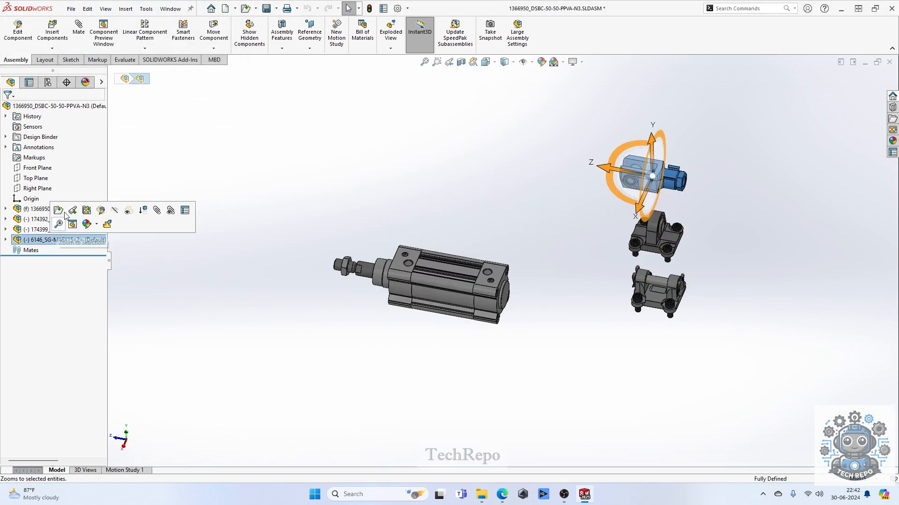
click(59, 211)
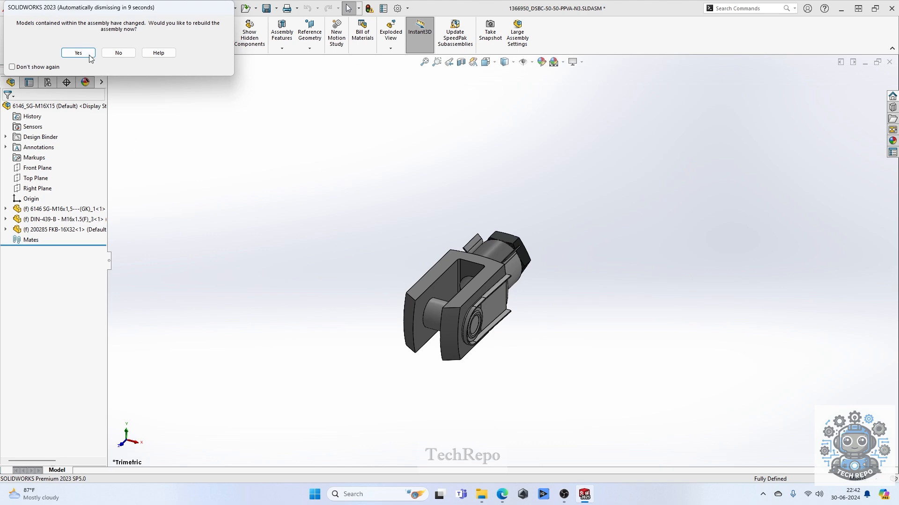
click(89, 54)
key(ctrl+s)
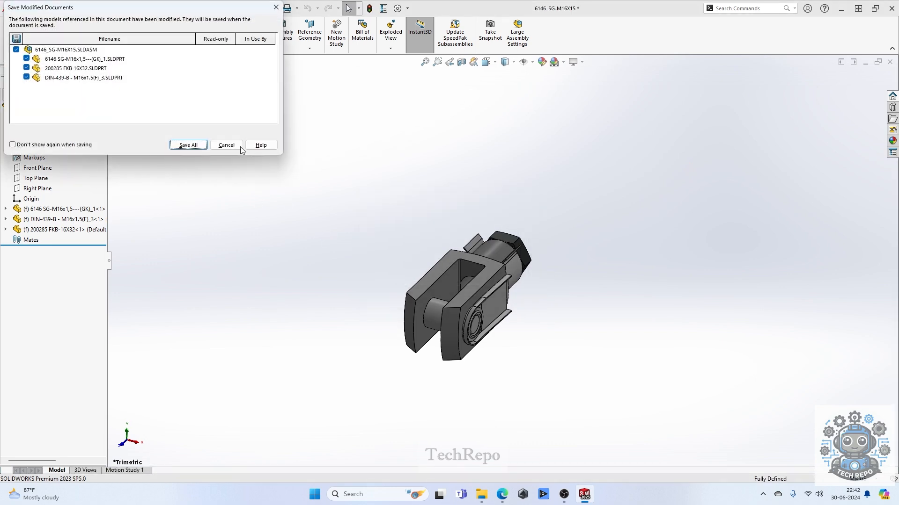
click(188, 145)
click(558, 154)
text(E:\Workdata\Solidworks\Sample\Slider asm)
key(Return)
click(664, 359)
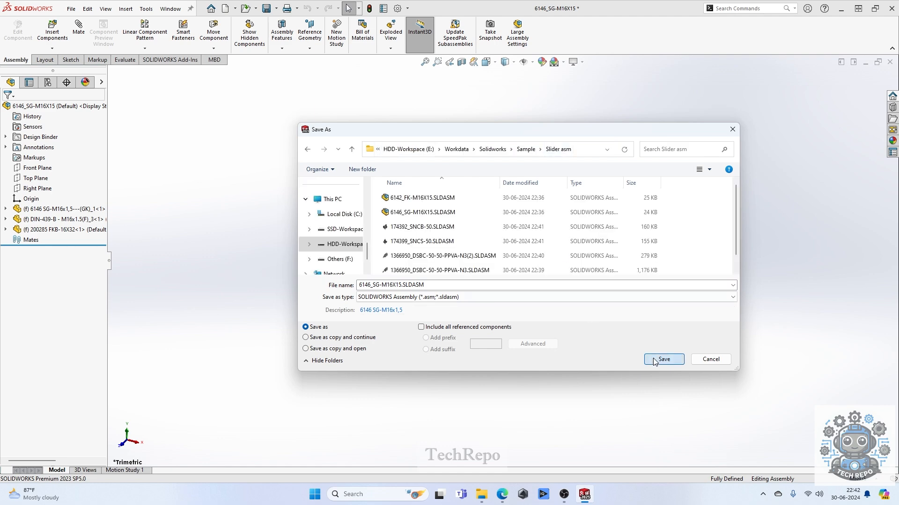
click(476, 246)
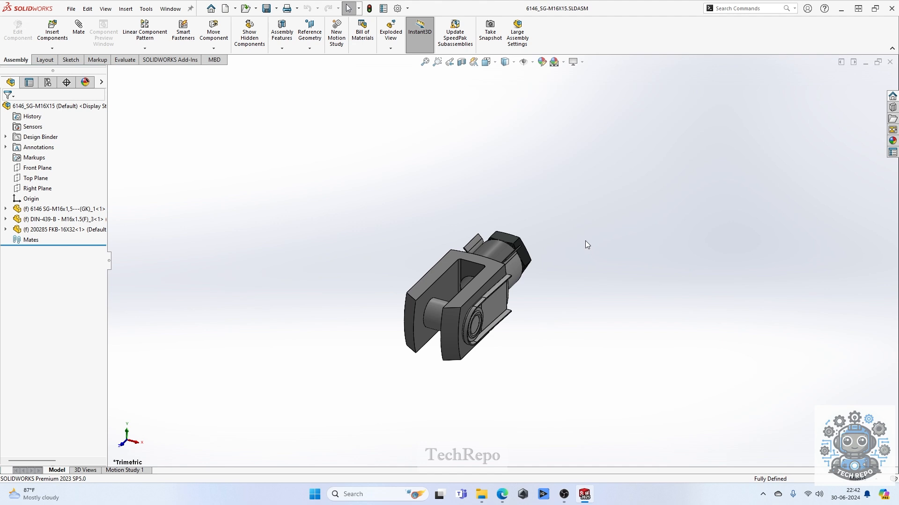
click(78, 54)
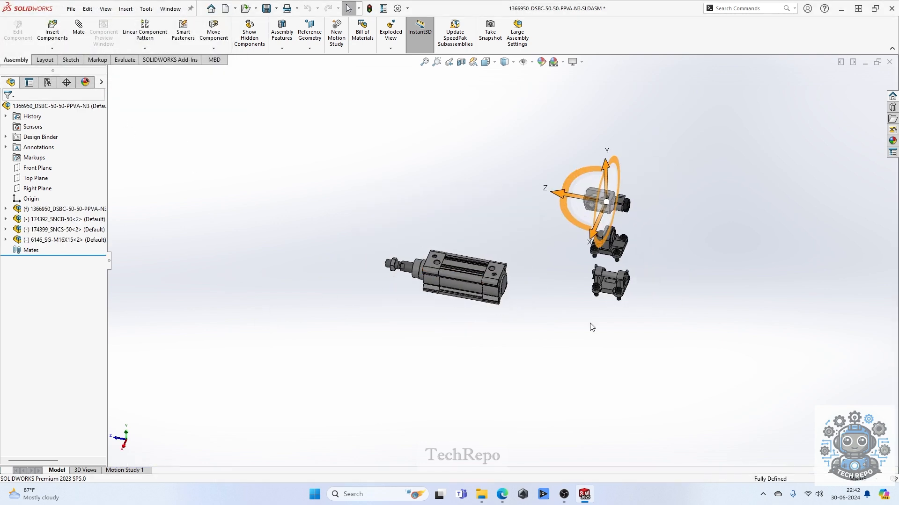
- Rotate the 174399_SNCS-50 flange so its four screws point toward the rear end of the cylinder
scroll(626, 297, down, 2)
scroll(600, 225, down, 2)
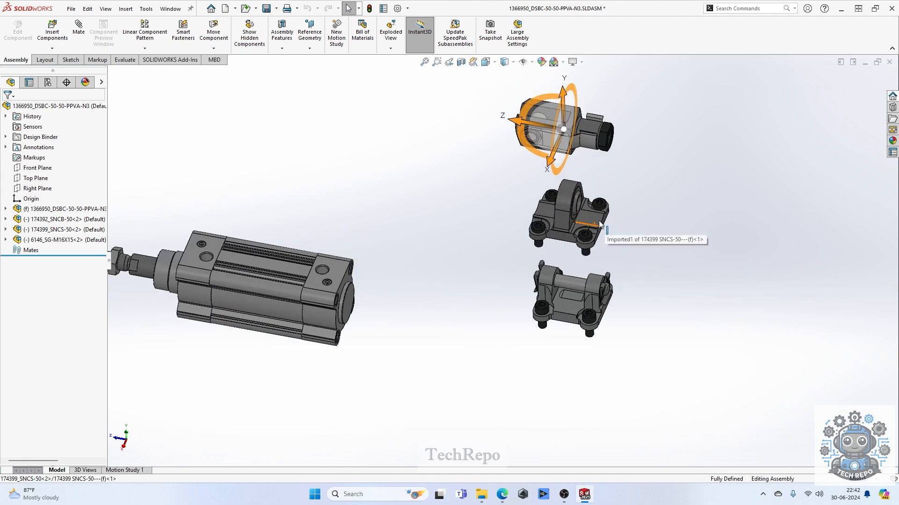
click(600, 225)
right_drag(587, 223, 504, 280)
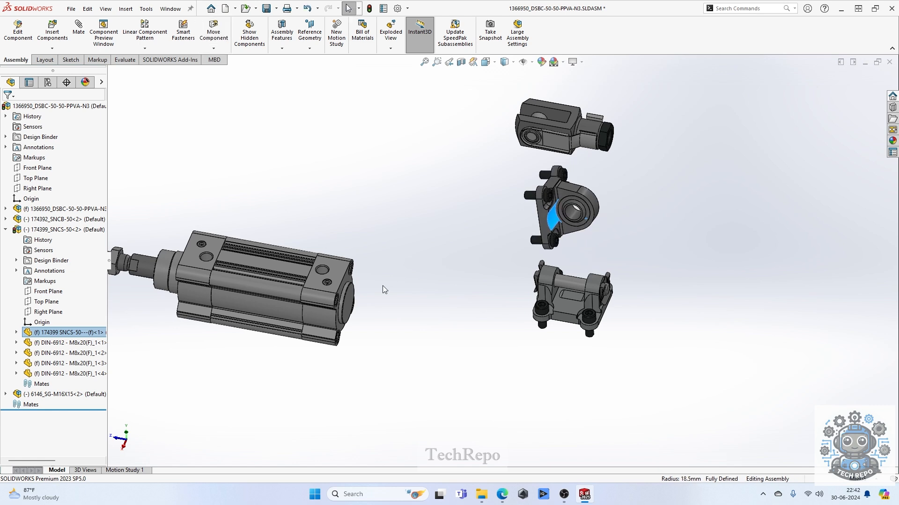
- Start a mate for the 174399_SNCS-50 flange and clear its preselected component from the mate selections
click(69, 229)
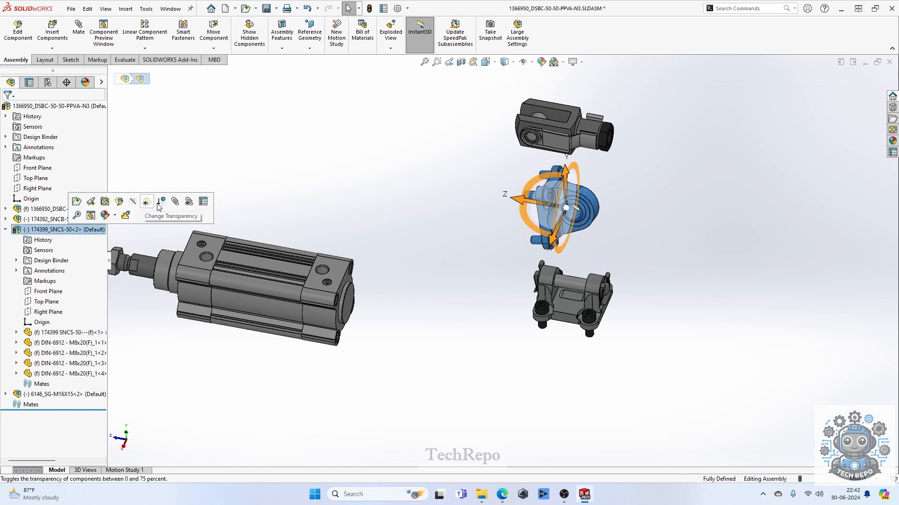
click(175, 202)
right_click(64, 172)
click(84, 178)
scroll(477, 217, down, 3)
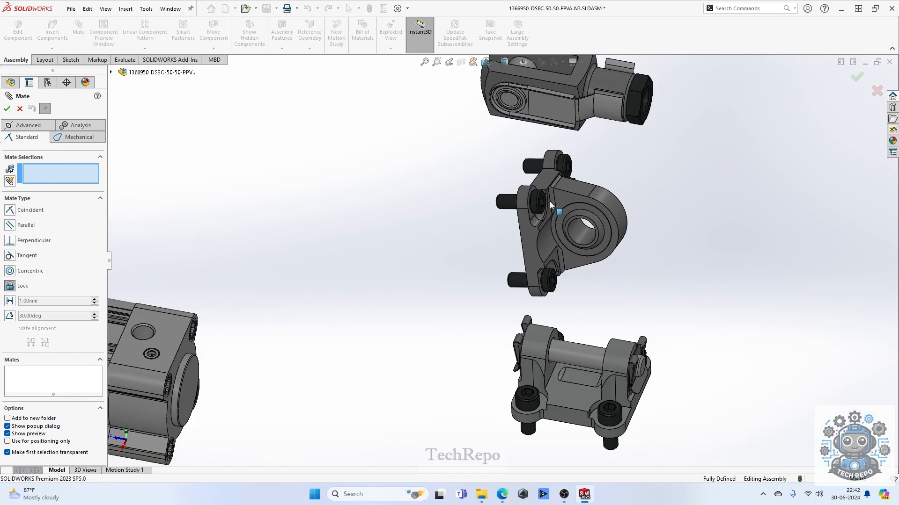
click(515, 202)
scroll(333, 323, down, 10)
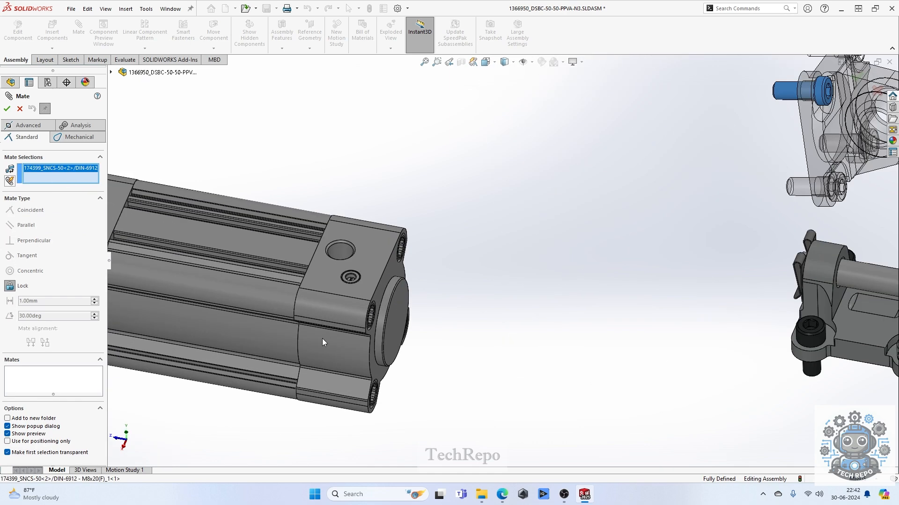
click(445, 298)
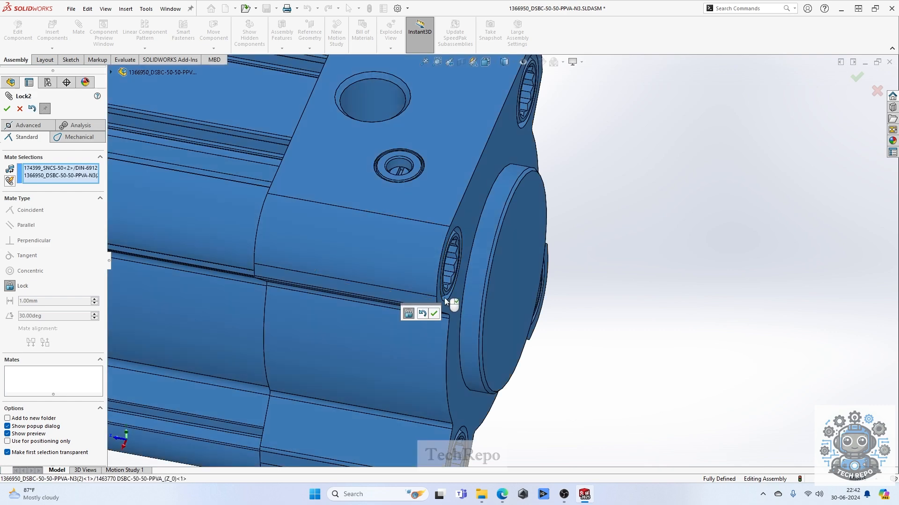
scroll(445, 297, up, 5)
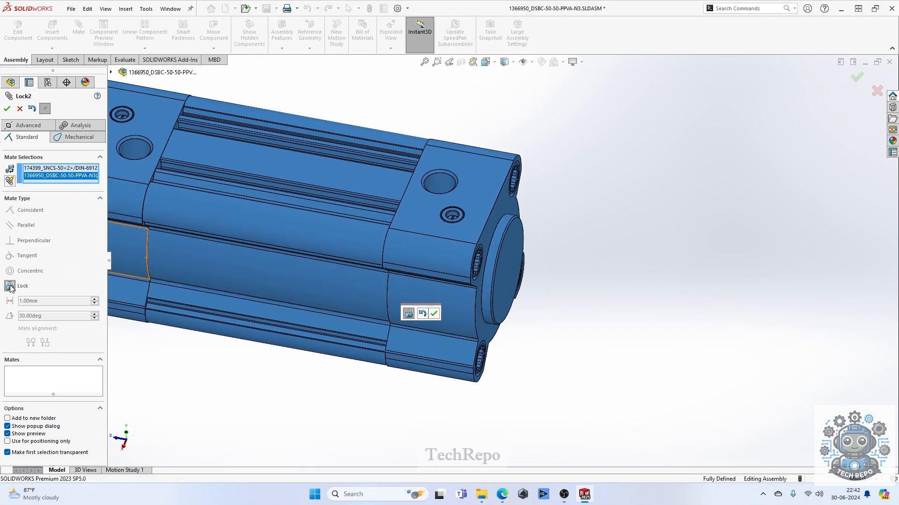
scroll(423, 316, down, 4)
click(422, 314)
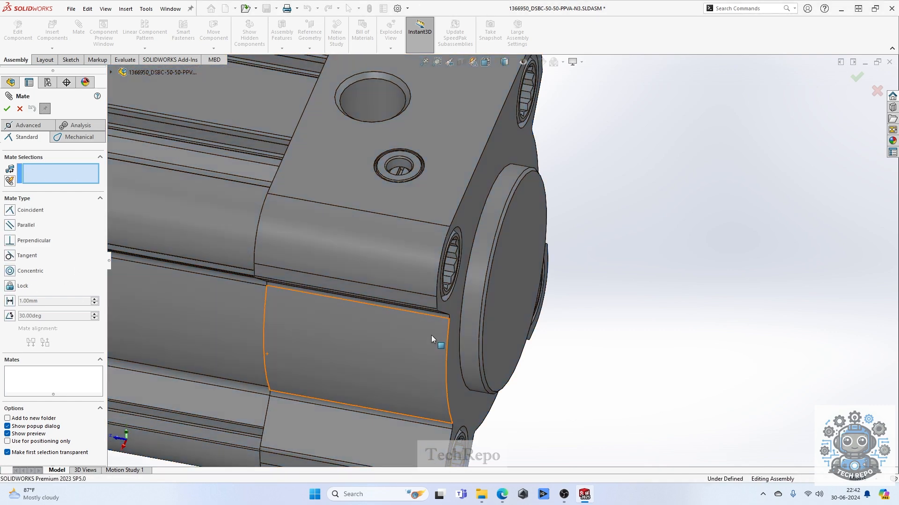
- Add a concentric mate between a circular edge at one screw of the 174399_SNCS-50 flange and the matching corner hole in the cylinder's rear cap
click(20, 274)
scroll(577, 341, up, 8)
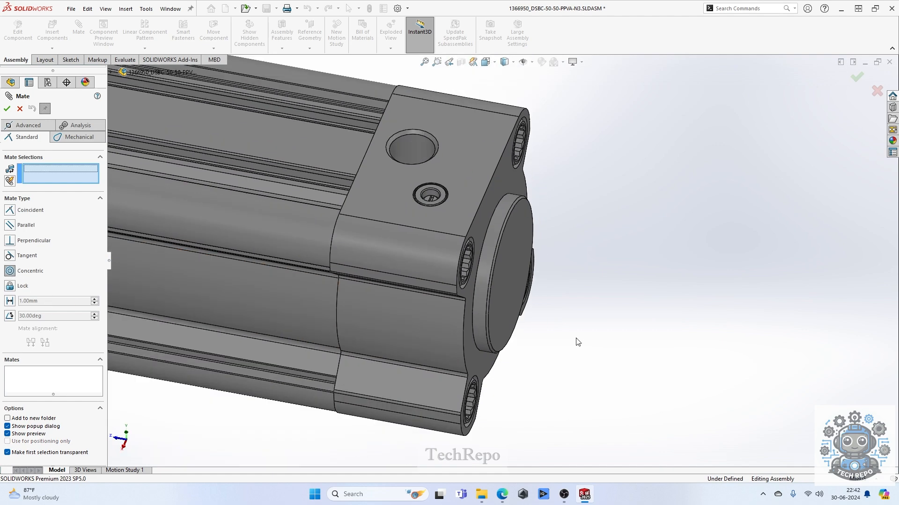
scroll(805, 143, down, 1)
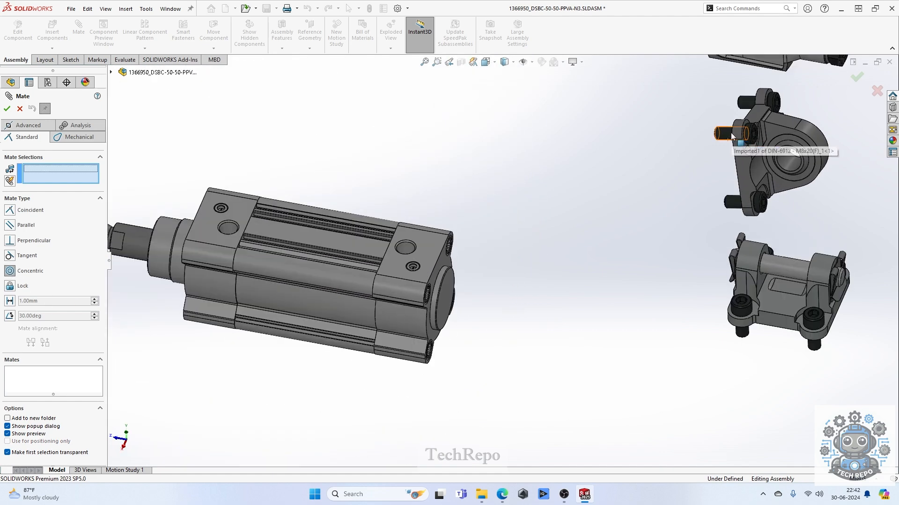
click(736, 139)
scroll(428, 297, down, 6)
scroll(417, 300, down, 2)
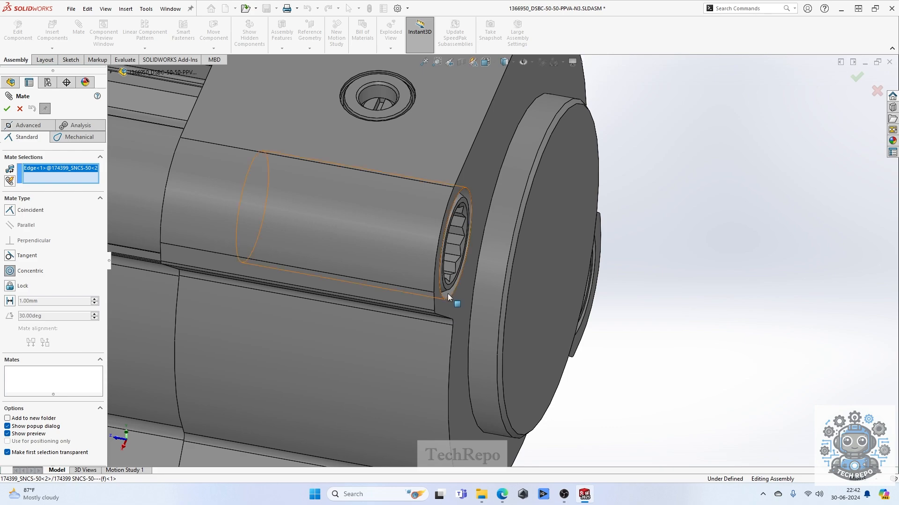
click(444, 314)
scroll(445, 315, up, 5)
scroll(541, 237, down, 2)
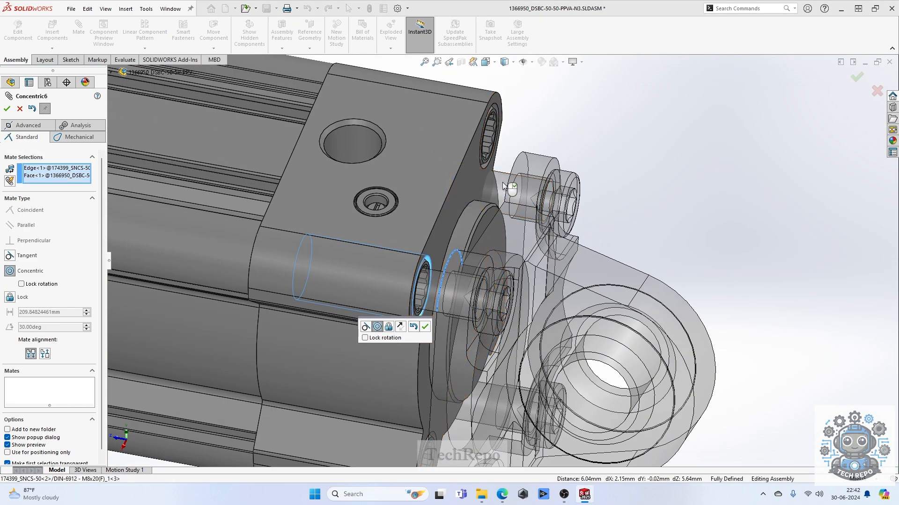
scroll(481, 140, down, 3)
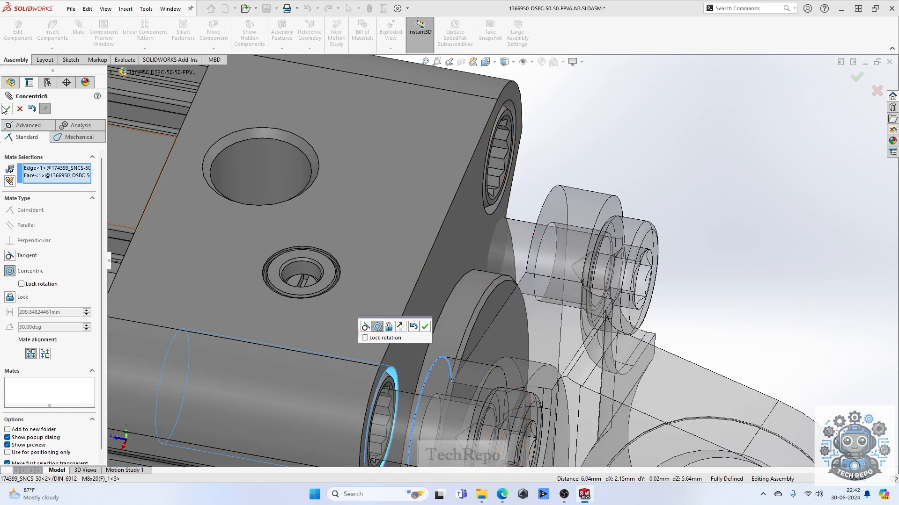
click(7, 108)
- Add a concentric mate between a second screw of the 174399_SNCS-50 flange and its matching corner hole in the cylinder's rear cap
click(512, 234)
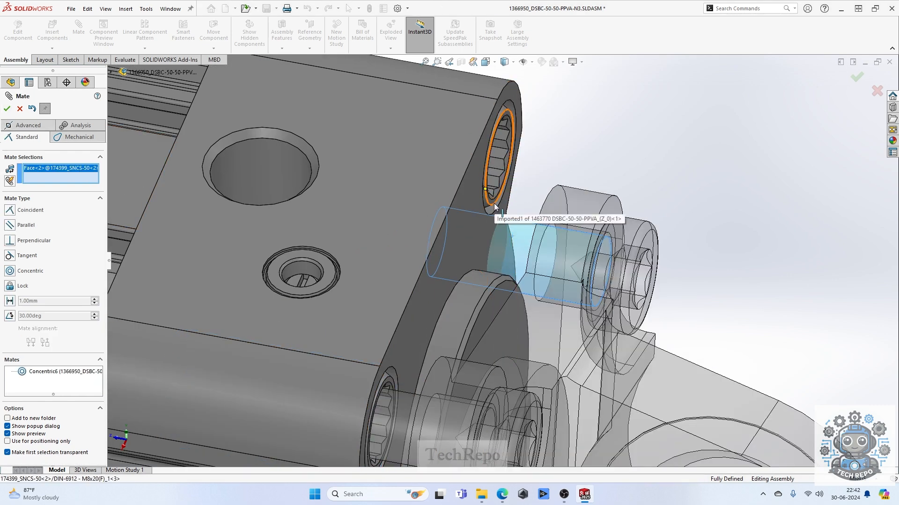
click(493, 208)
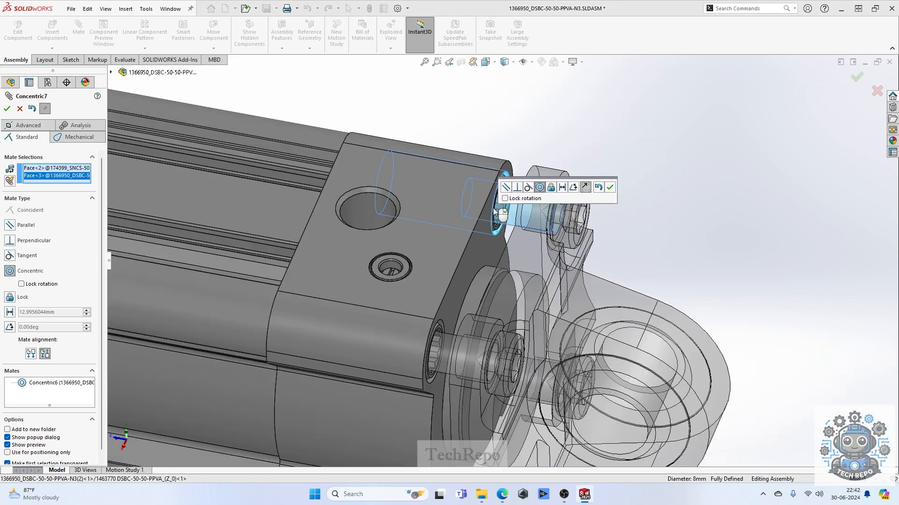
scroll(493, 212, up, 2)
click(610, 188)
- Add a coincident mate between the 174399_SNCS-50 flange's mounting face and the end face of the cylinder's rear cap
middle_drag(512, 268, 485, 262)
click(507, 268)
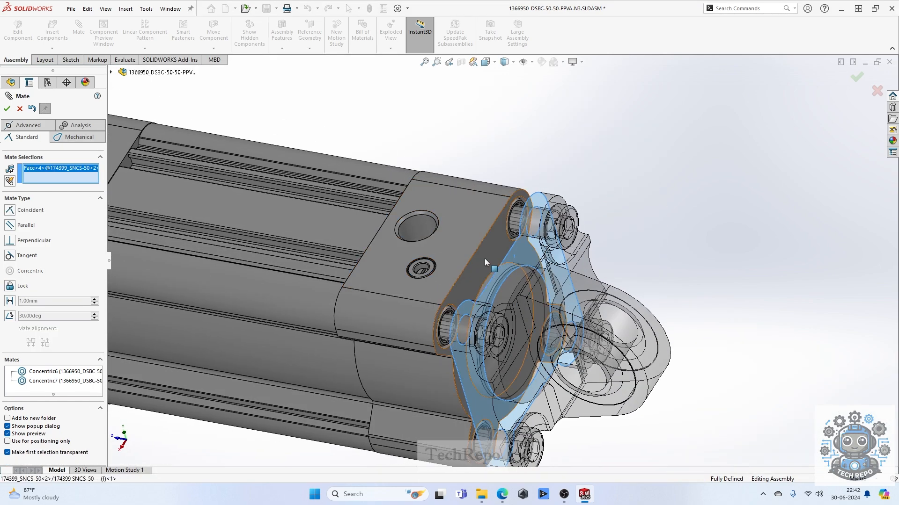
click(485, 262)
scroll(514, 269, up, 2)
click(620, 281)
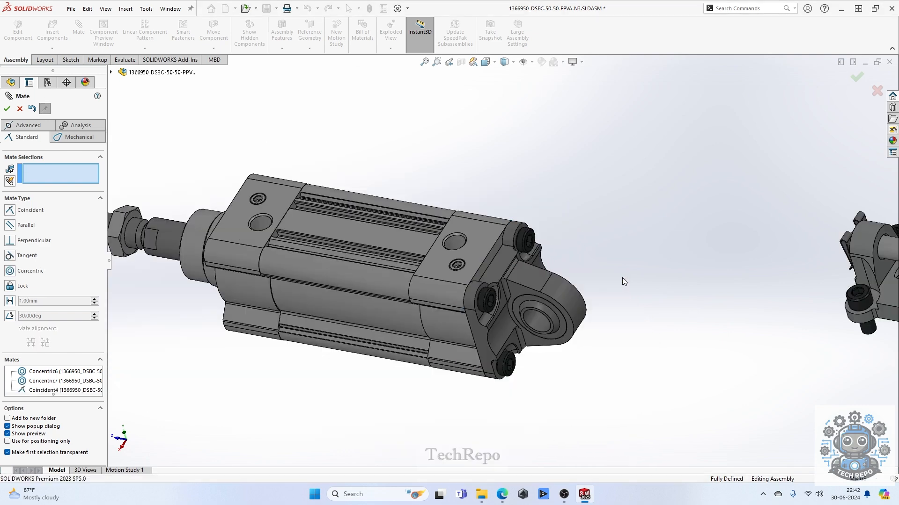
scroll(543, 288, up, 3)
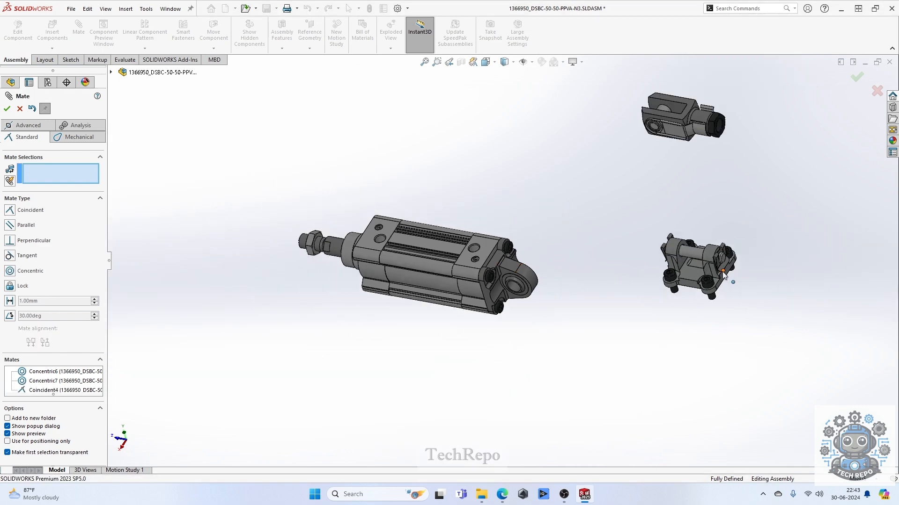
scroll(724, 276, down, 4)
scroll(692, 266, up, 2)
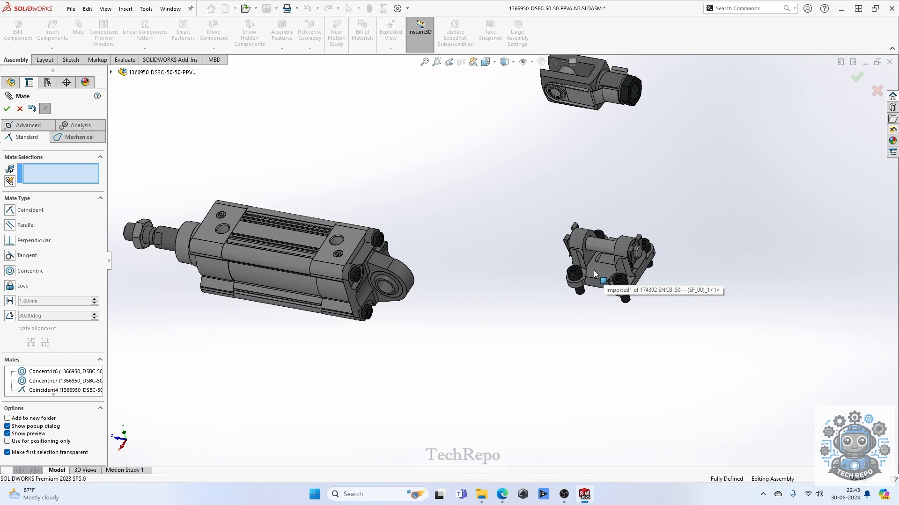
click(603, 248)
scroll(381, 276, down, 4)
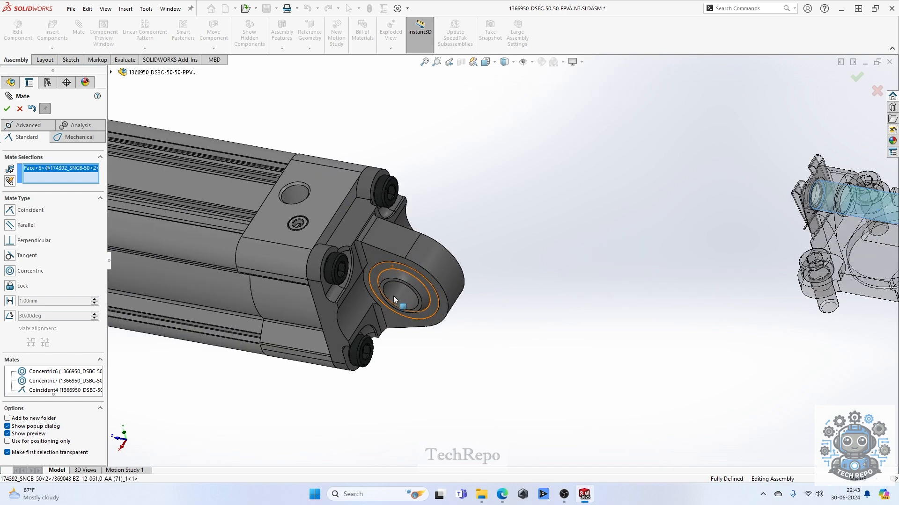
click(405, 297)
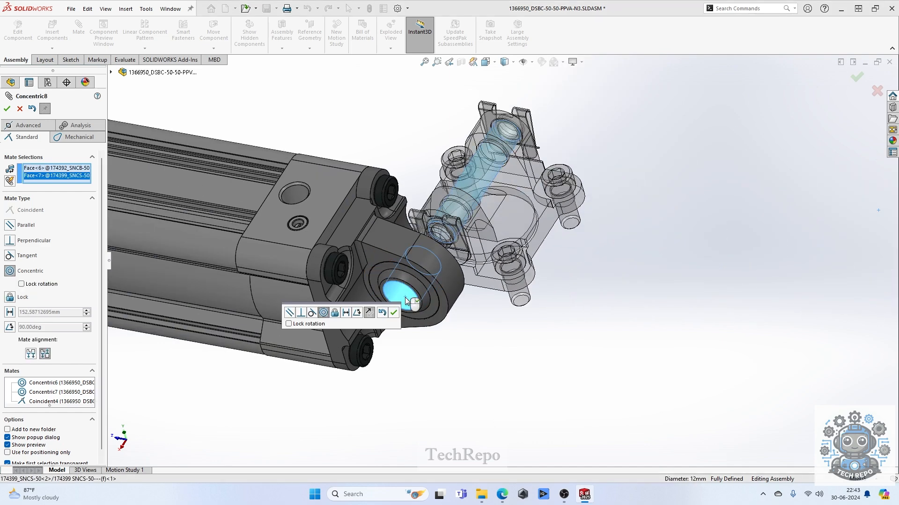
scroll(405, 301, up, 3)
scroll(521, 218, down, 3)
middle_drag(508, 229, 784, 321)
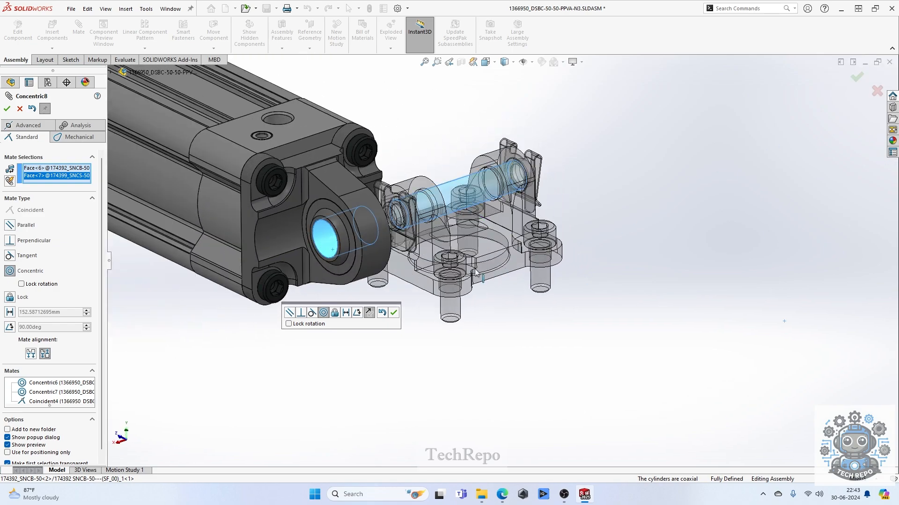
click(16, 113)
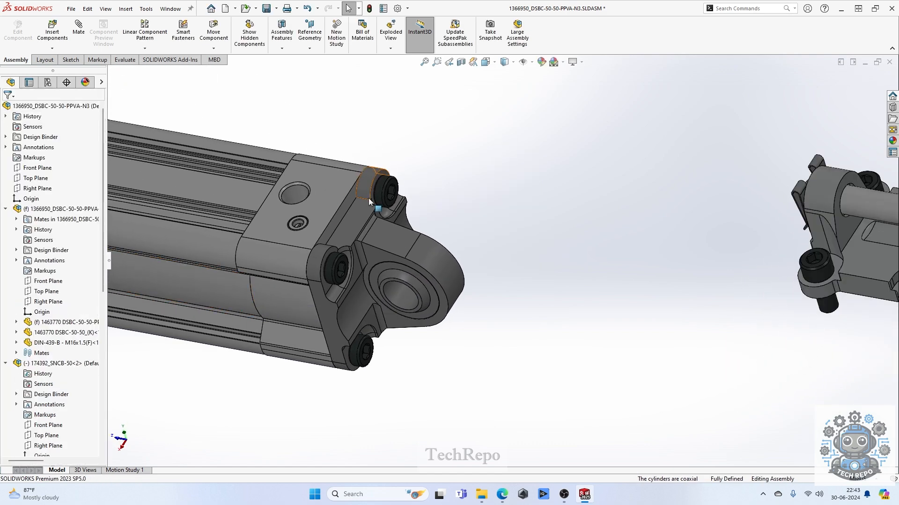
- Delete the 174392_SNCB-50 flange from the cylinder assembly
scroll(368, 198, up, 5)
click(646, 230)
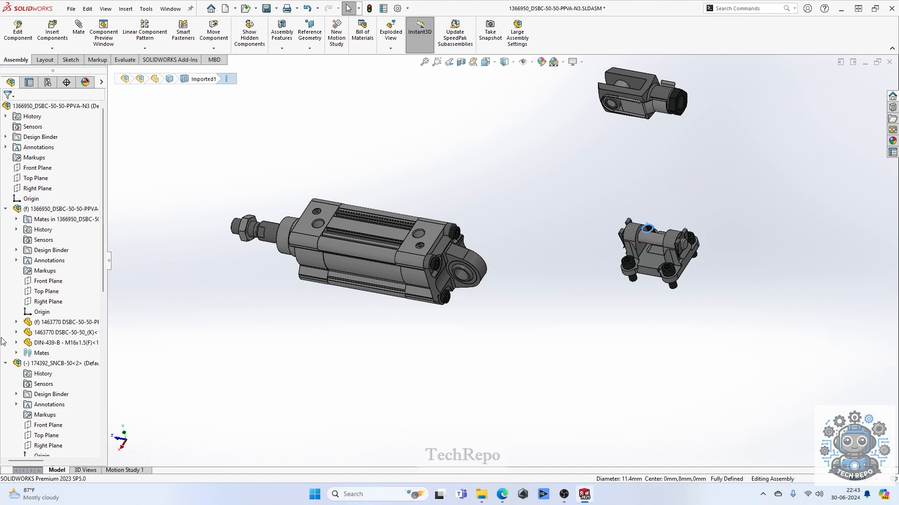
scroll(56, 327, down, 10)
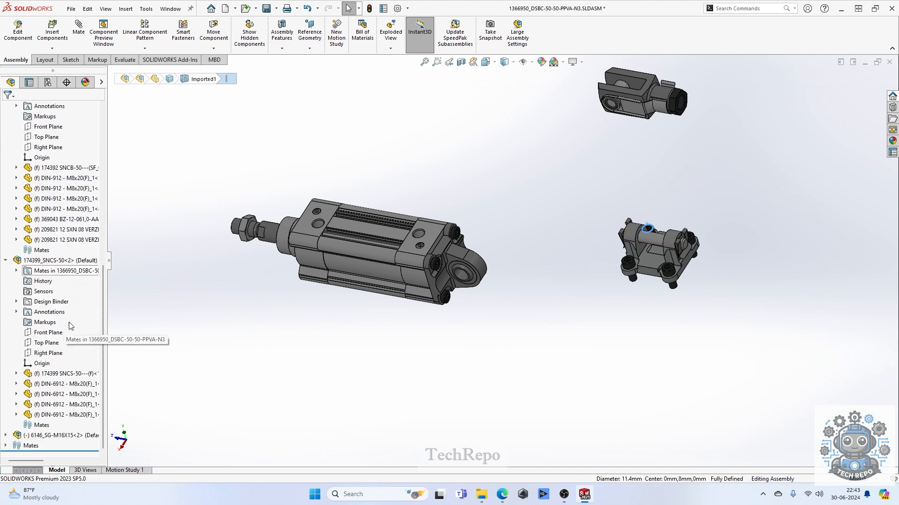
click(59, 260)
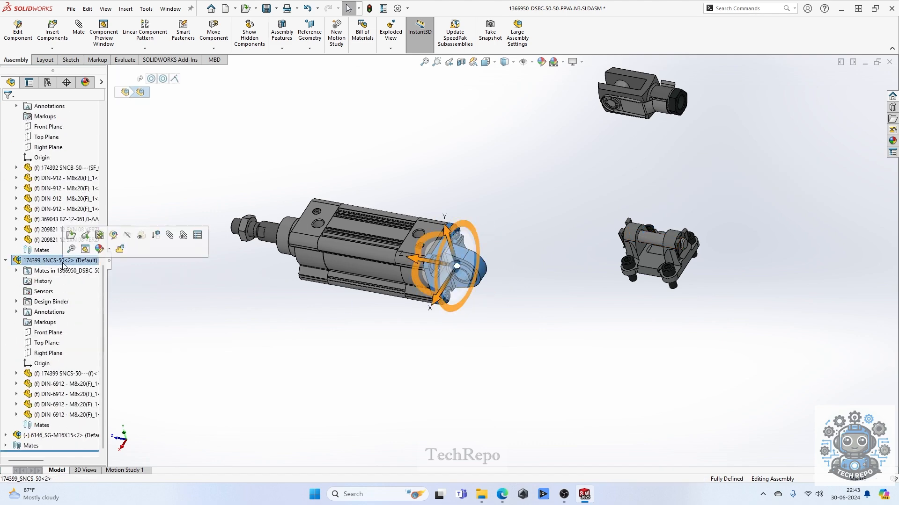
click(62, 436)
scroll(13, 312, up, 7)
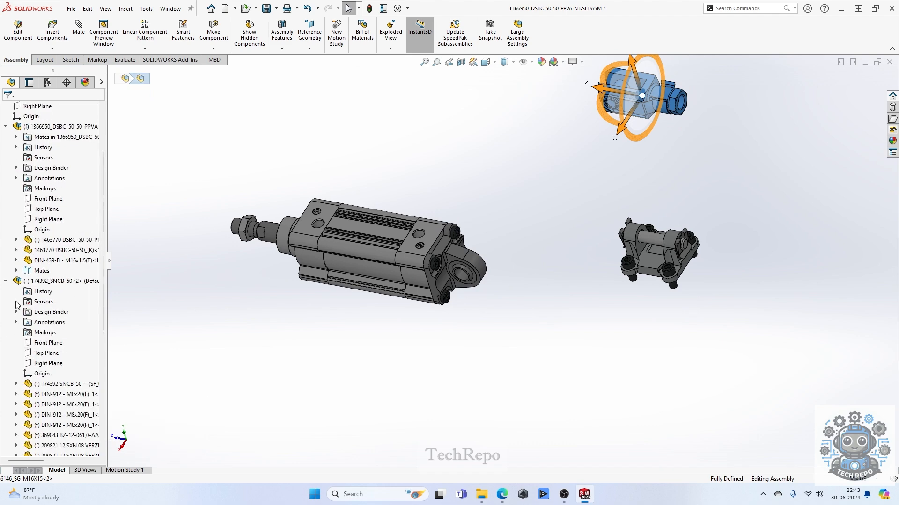
click(60, 127)
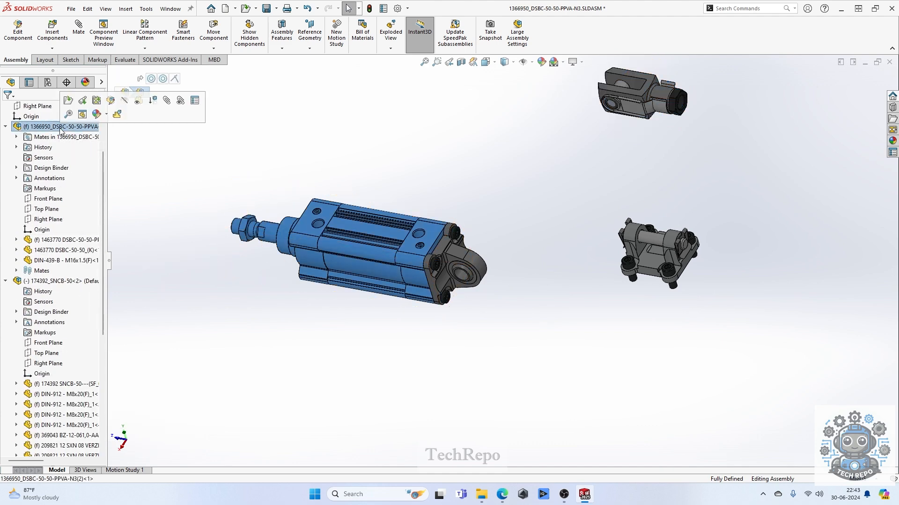
click(61, 282)
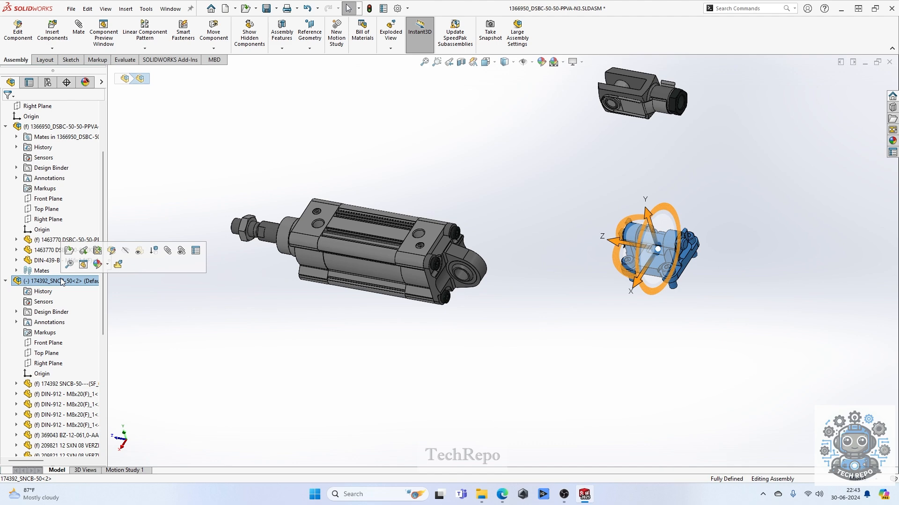
key(Delete)
click(504, 201)
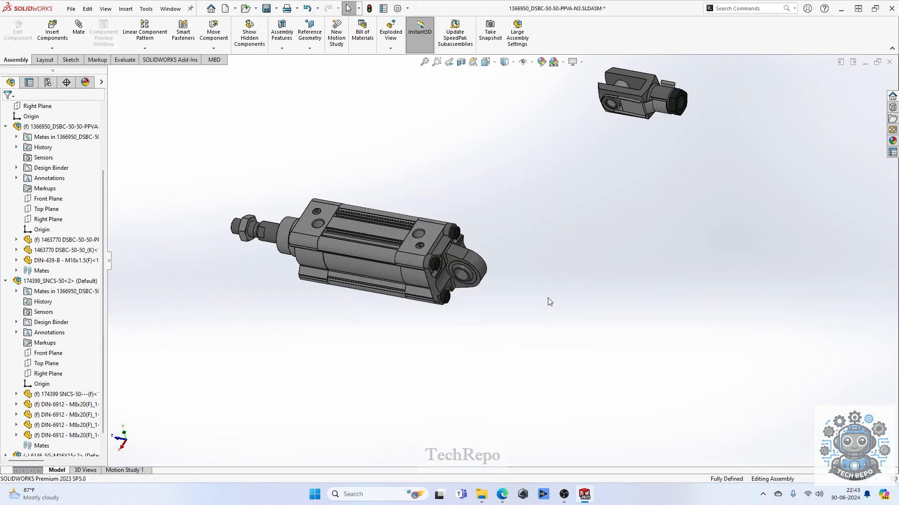
- Start a mate for the 6146_SG-M16X15 rod clevis and clear its preselected component from the mate selections
click(624, 116)
scroll(71, 309, down, 1)
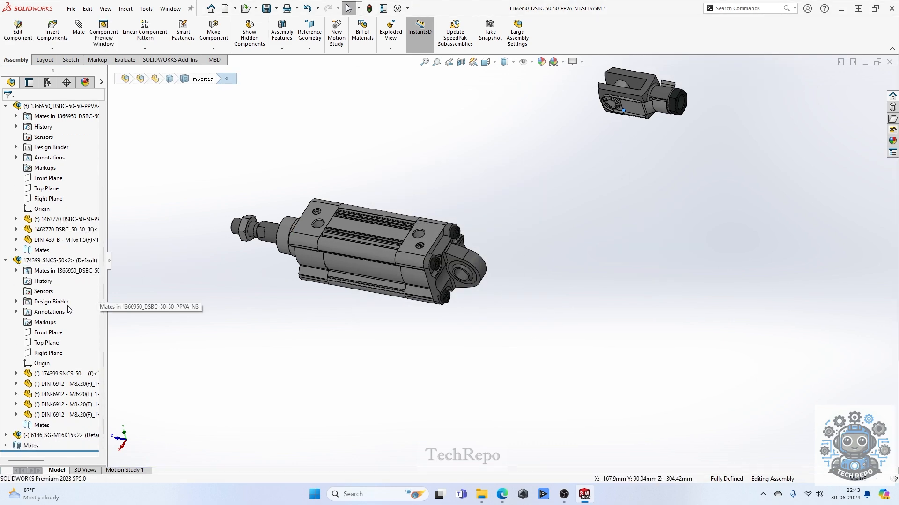
click(56, 435)
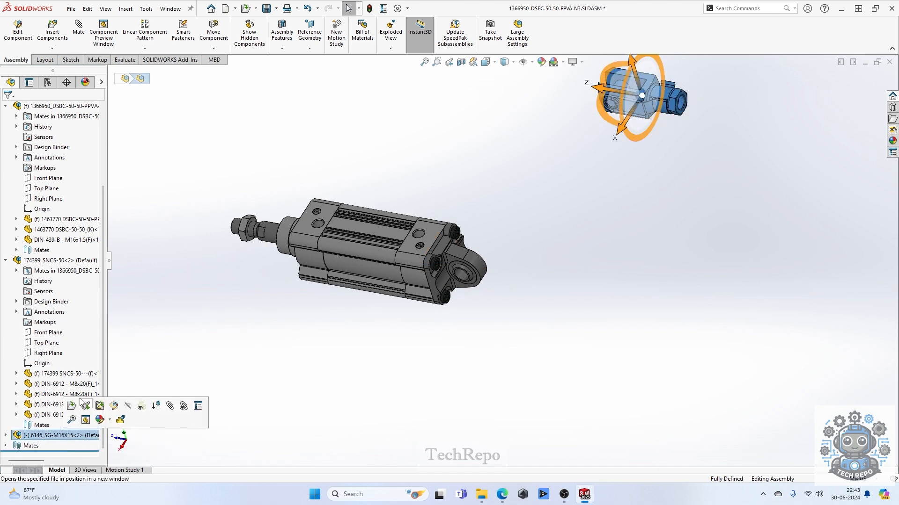
click(169, 407)
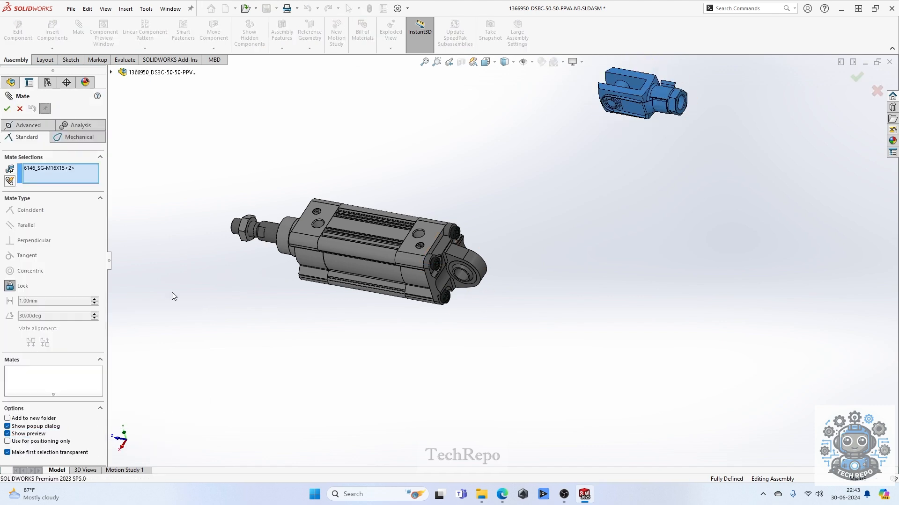
right_click(61, 169)
click(83, 183)
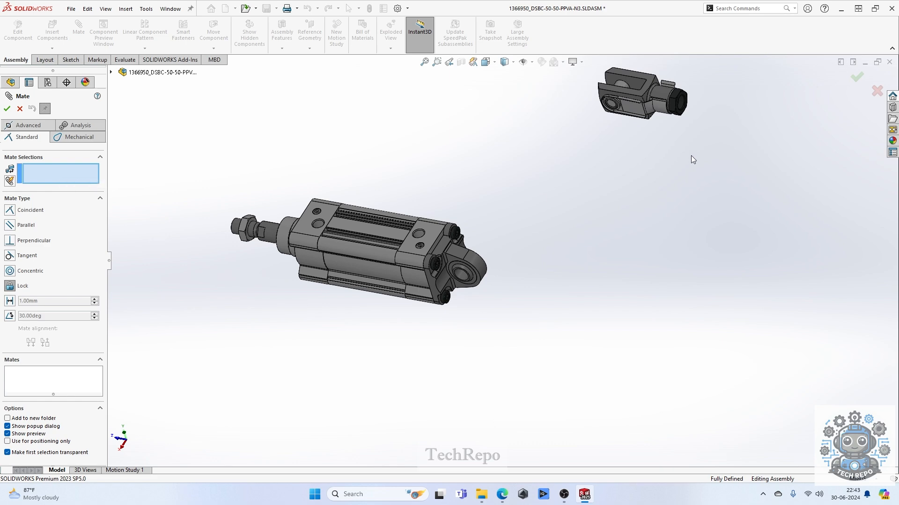
scroll(687, 106, down, 5)
click(610, 157)
scroll(624, 202, up, 2)
scroll(632, 242, up, 4)
scroll(282, 304, down, 5)
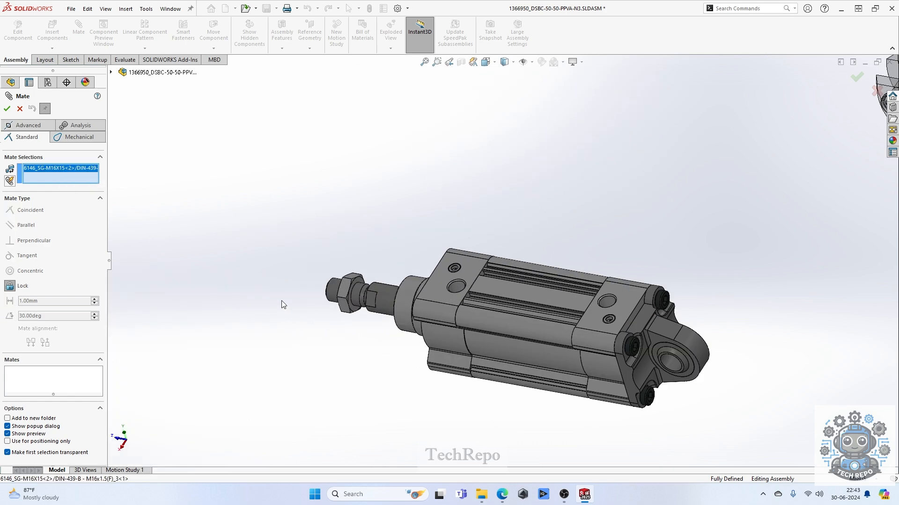
click(330, 296)
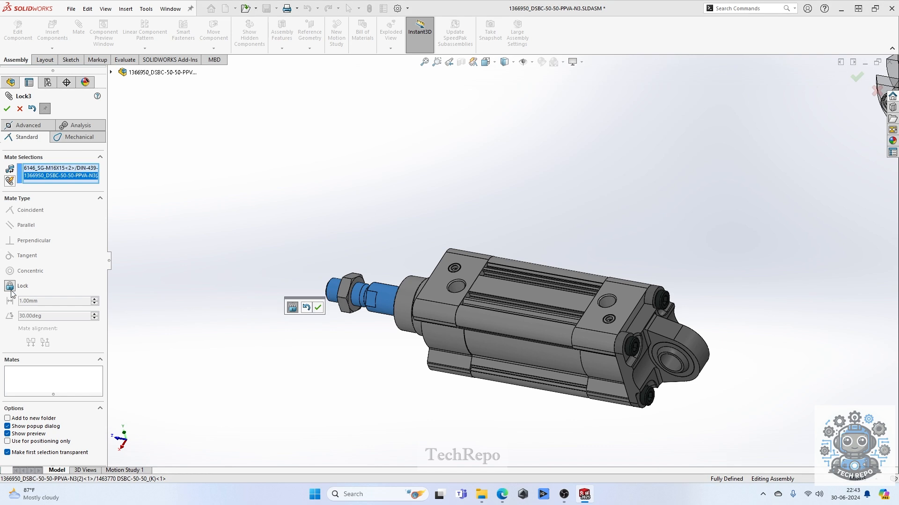
click(317, 308)
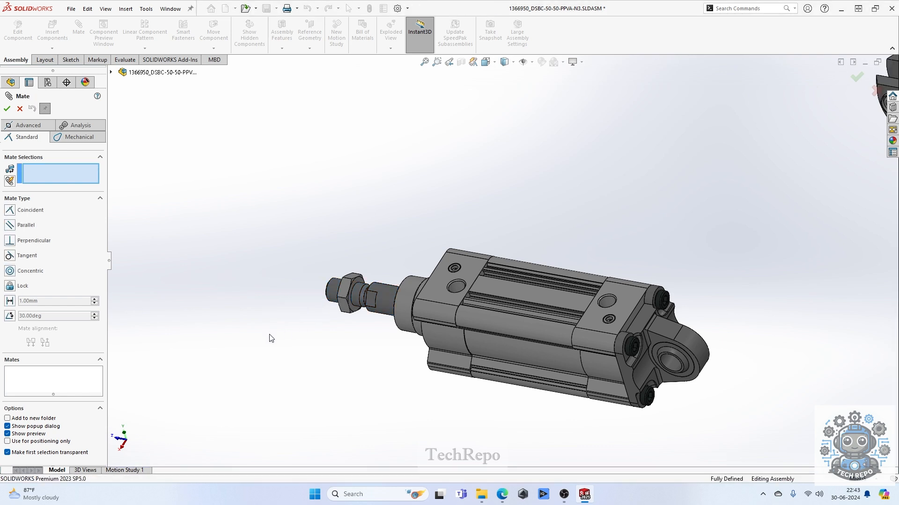
- Add a concentric mate with locked rotation between the bore of the rod clevis's nut and the cylinder rod's threaded end
scroll(457, 252, up, 3)
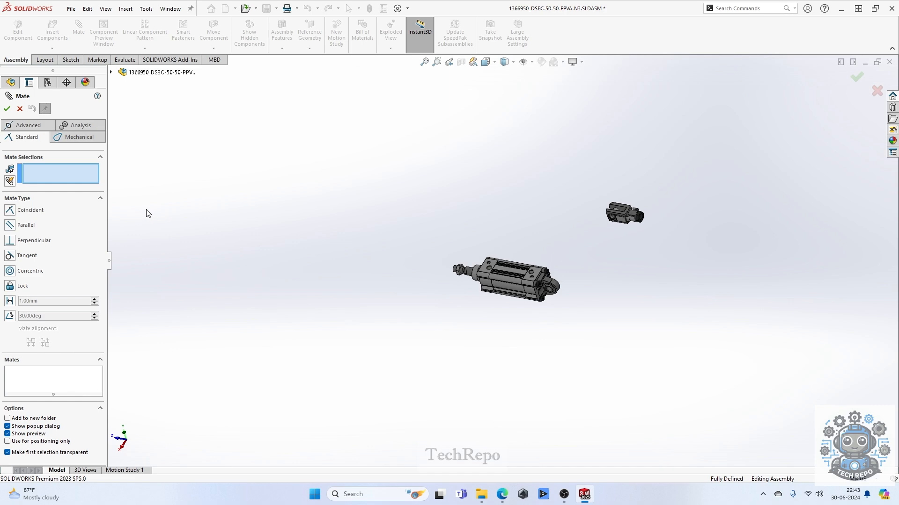
scroll(554, 285, down, 3)
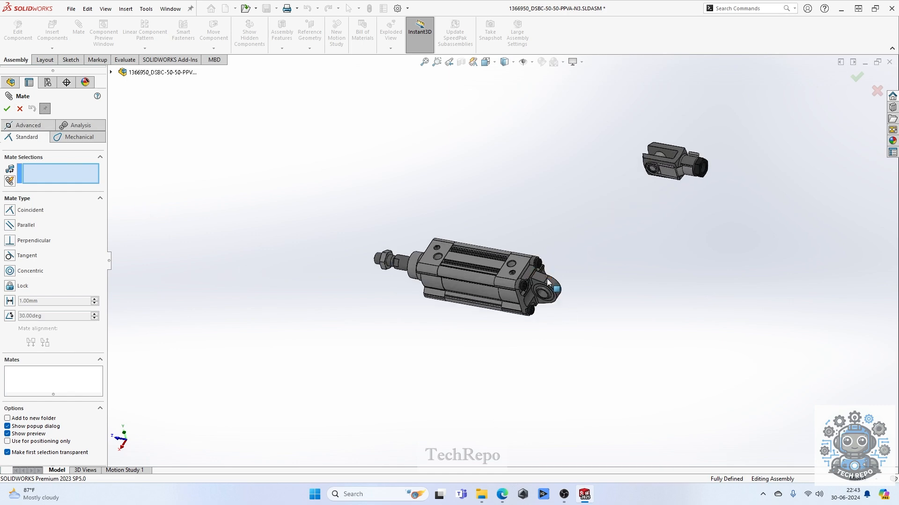
scroll(332, 242, down, 2)
scroll(585, 219, up, 3)
scroll(743, 180, down, 2)
scroll(618, 225, down, 4)
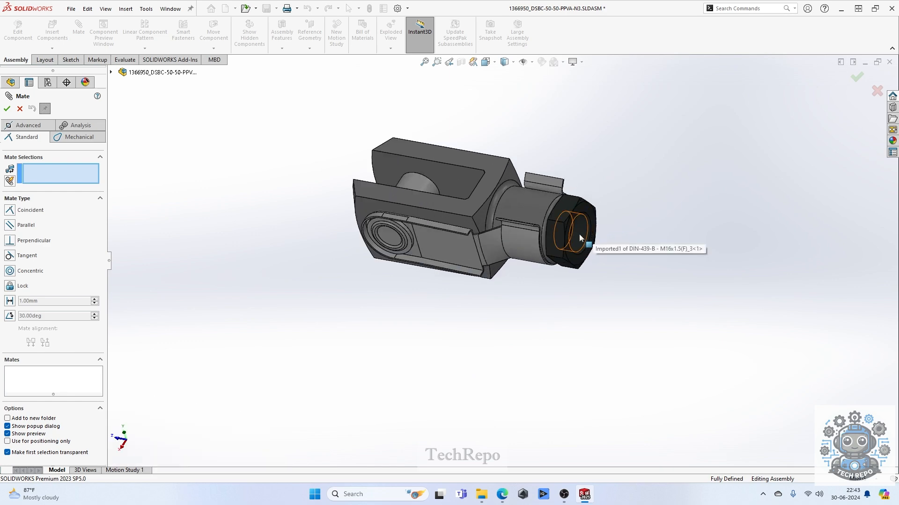
click(580, 238)
scroll(626, 250, up, 4)
scroll(314, 316, down, 2)
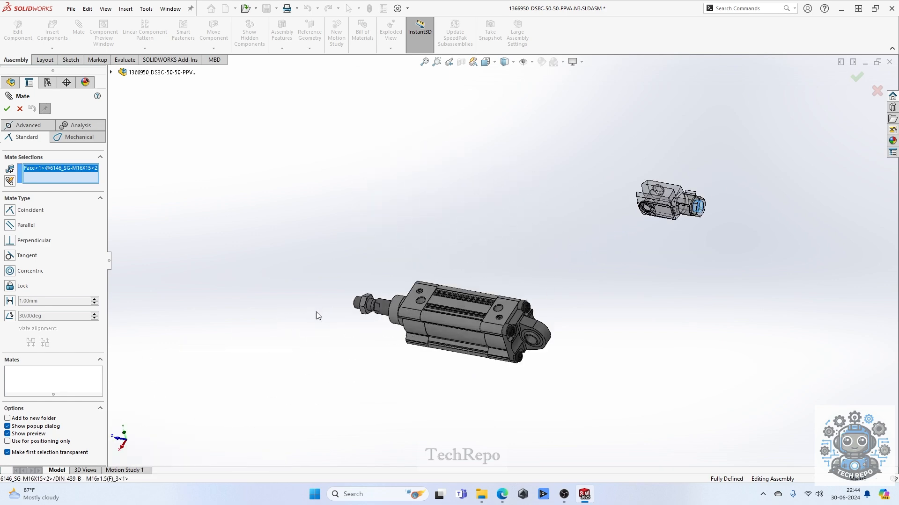
scroll(461, 293, down, 3)
click(440, 271)
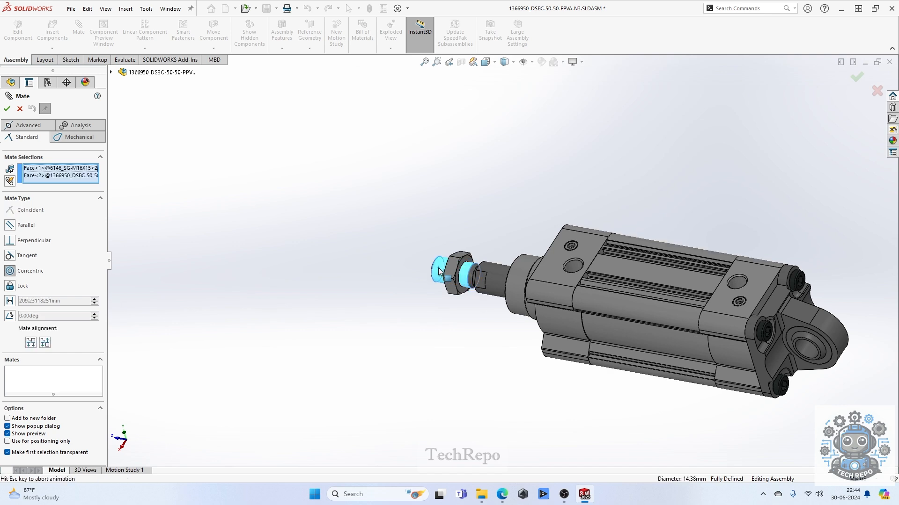
click(322, 295)
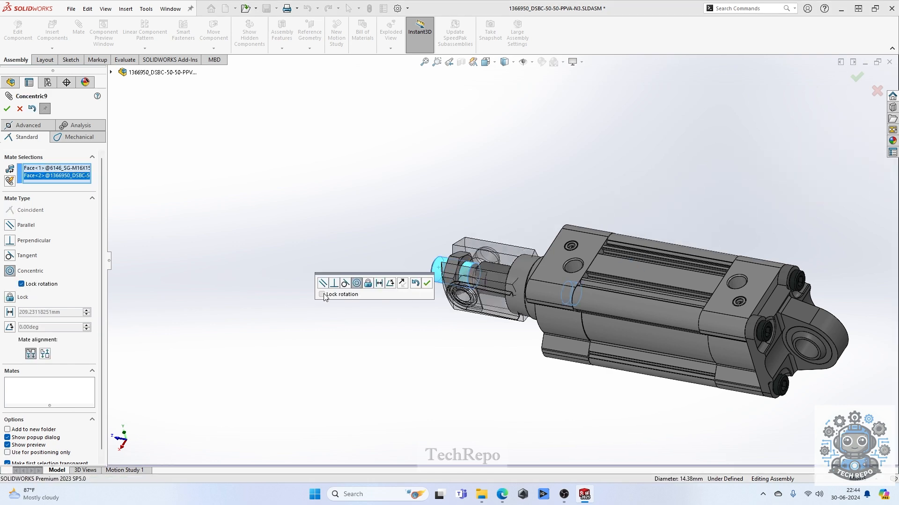
click(426, 283)
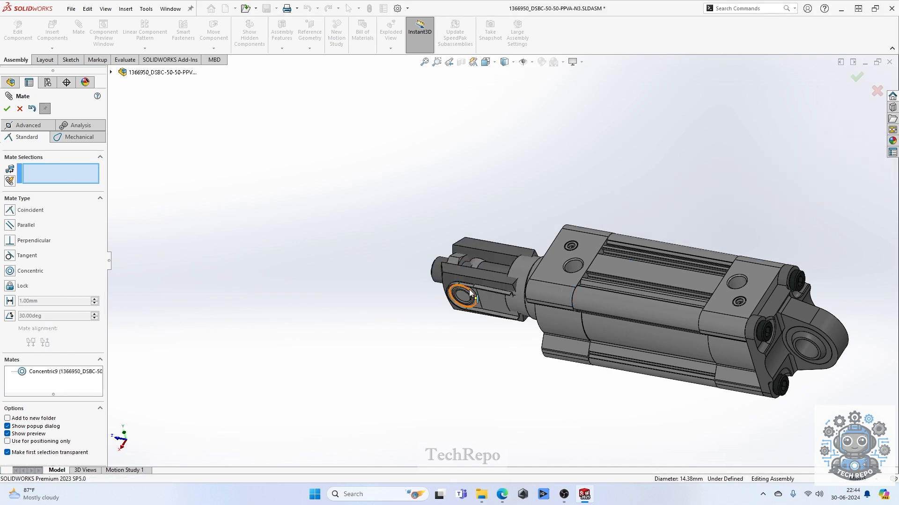
- Slide the clevis outward along the rod and make its nut's end face coincident with the facing side of the cylinder rod's nut
drag(479, 286, 347, 261)
scroll(421, 264, down, 5)
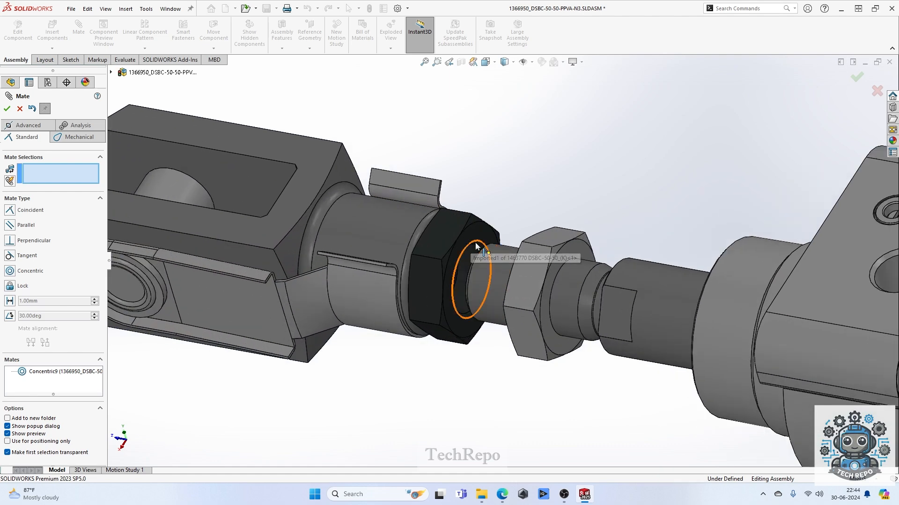
scroll(483, 227, down, 2)
click(483, 226)
scroll(481, 232, up, 4)
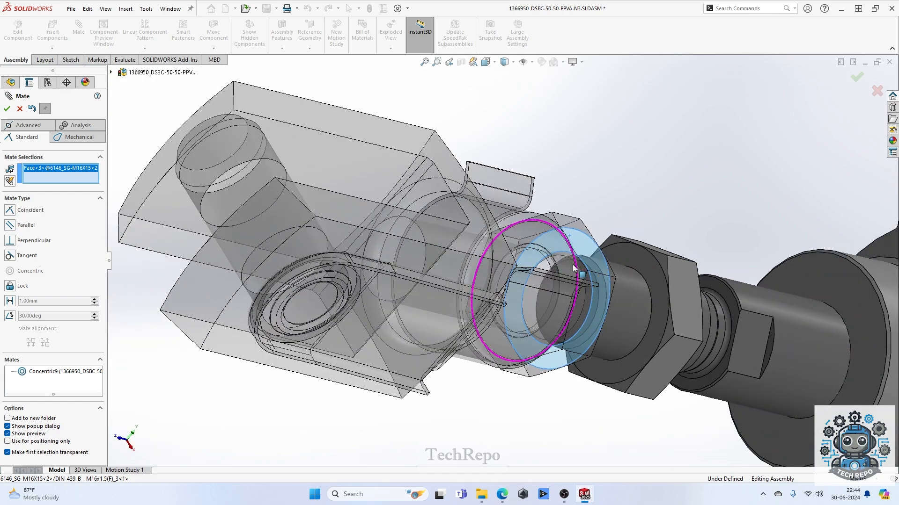
click(634, 272)
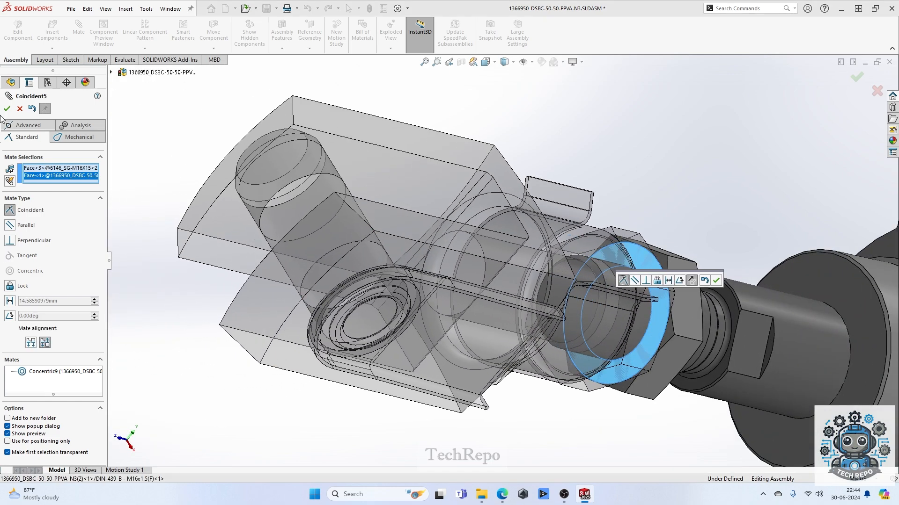
click(7, 108)
scroll(523, 294, up, 3)
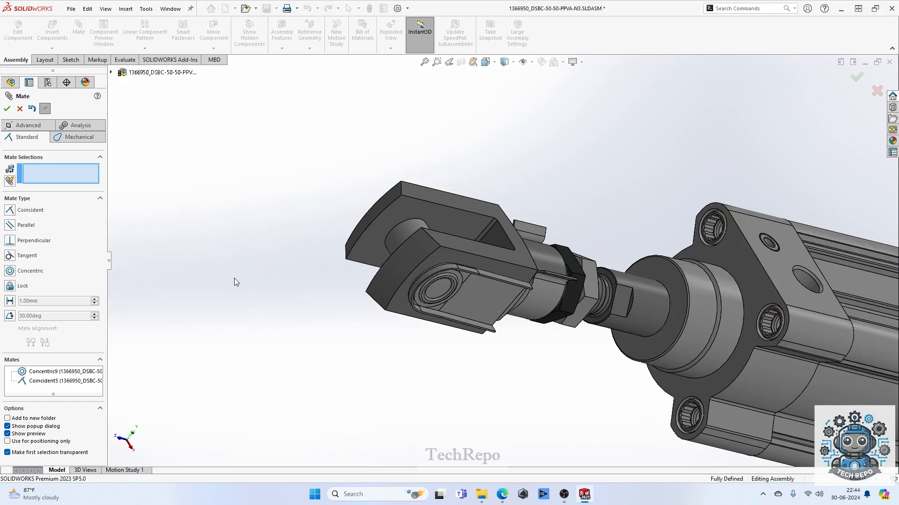
- Finish mating the clevis, collapse all items in the cylinder assembly's feature tree and save the assembly
click(7, 109)
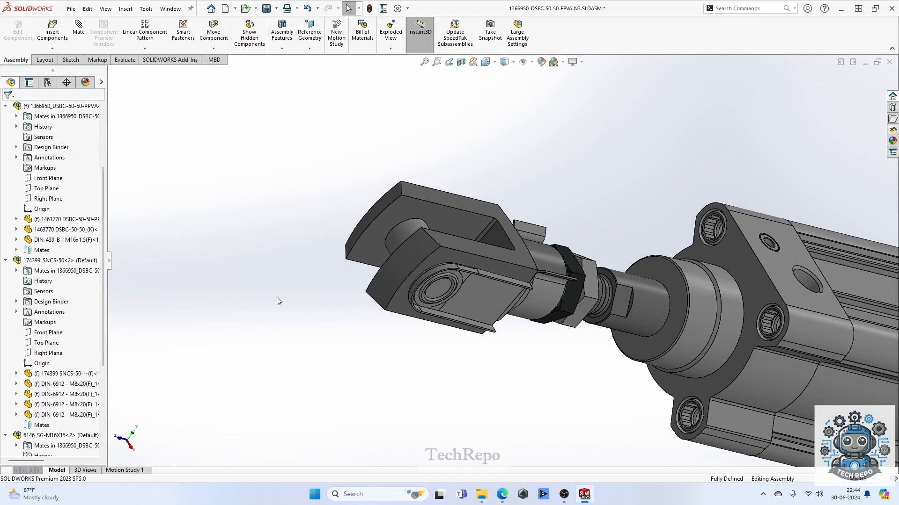
scroll(277, 297, up, 3)
middle_drag(394, 296, 320, 308)
click(29, 178)
scroll(30, 177, up, 4)
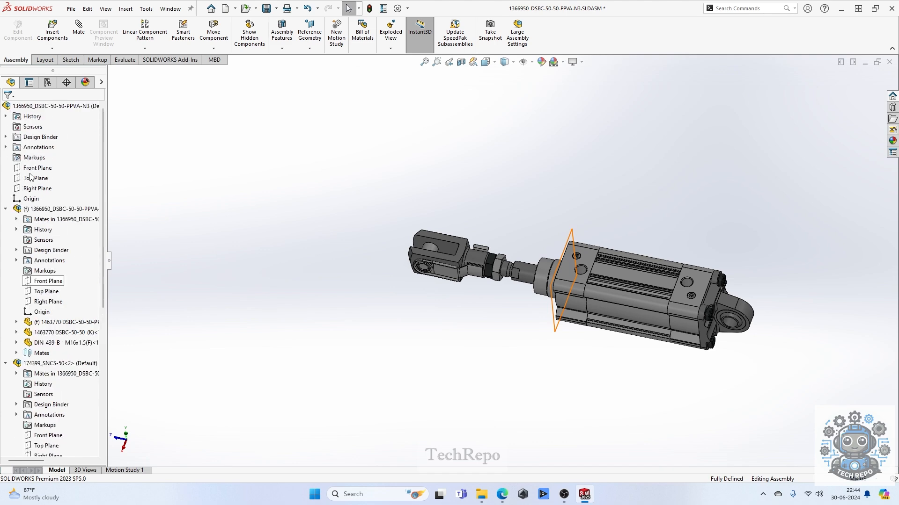
right_click(65, 109)
click(123, 355)
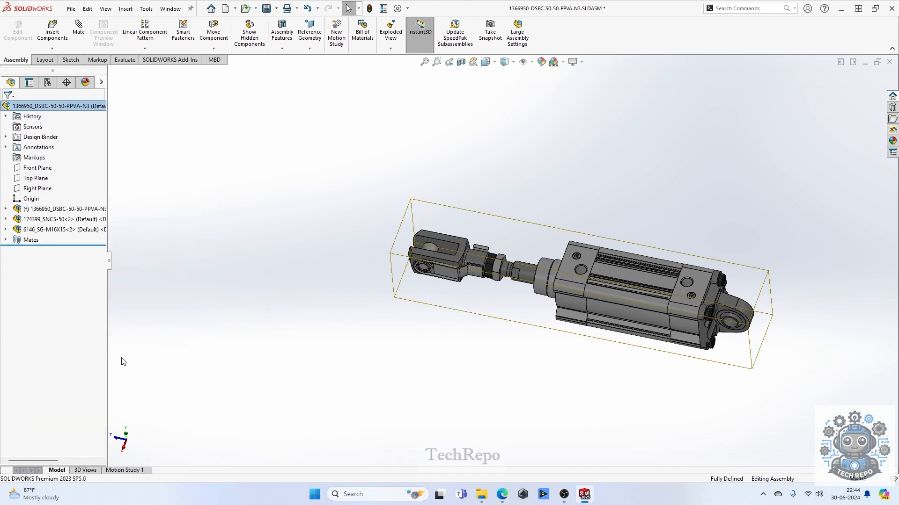
click(232, 335)
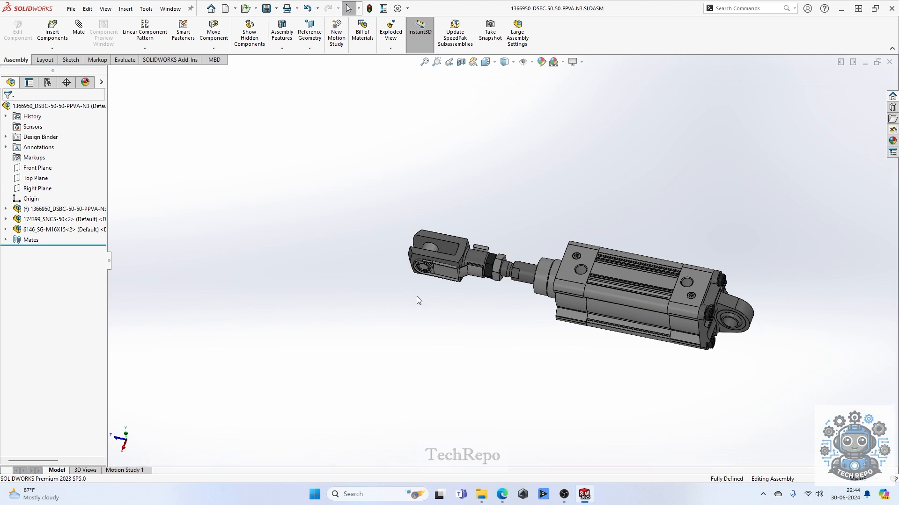
- Make the 1366950_DSBC-50-50-PPVA-N3 cylinder subassembly flexible and test the rod's travel by moving the clevis
drag(527, 271, 504, 277)
click(342, 368)
click(68, 209)
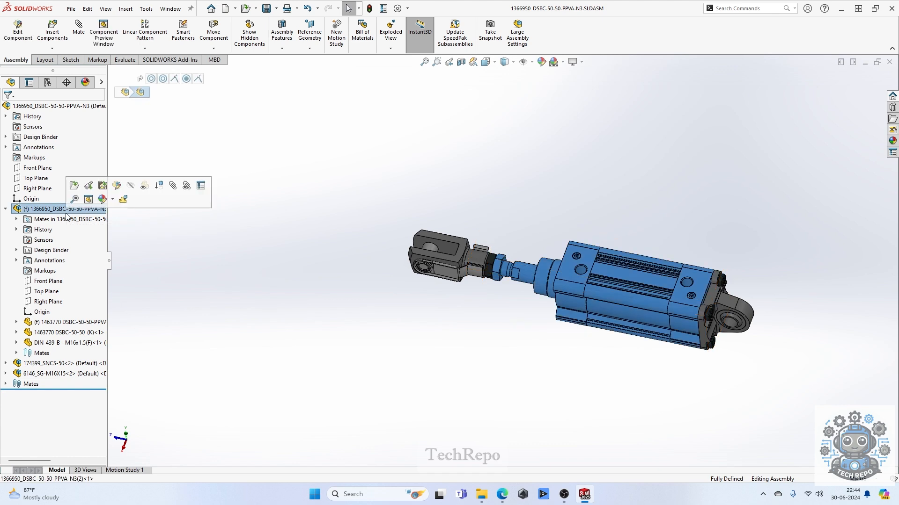
click(123, 199)
click(453, 258)
drag(453, 258, 440, 255)
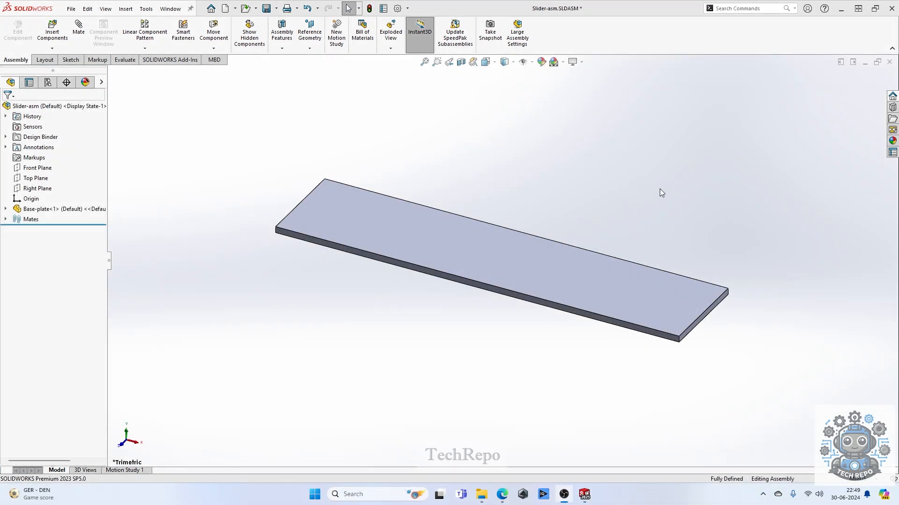
- Insert the cylinder-support part into the Slider-asm assembly beside one end of the base plate
click(60, 32)
click(36, 231)
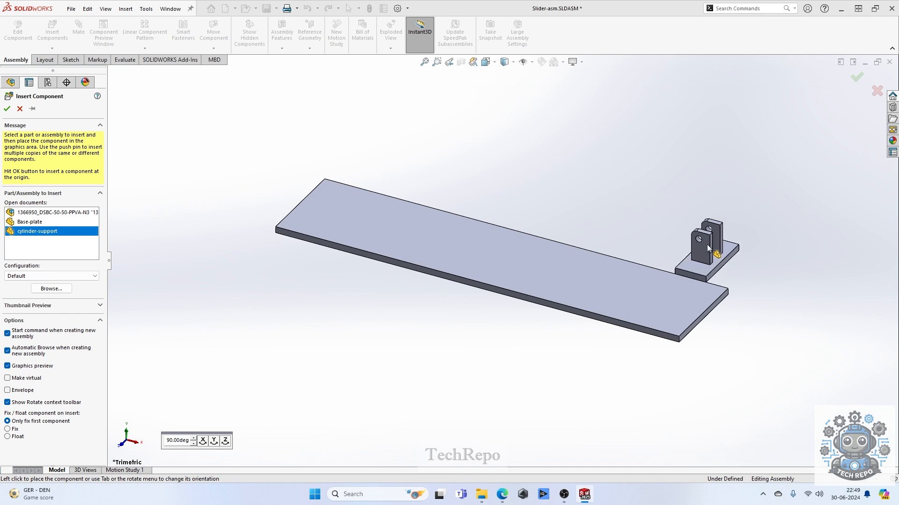
click(707, 244)
scroll(771, 294, down, 5)
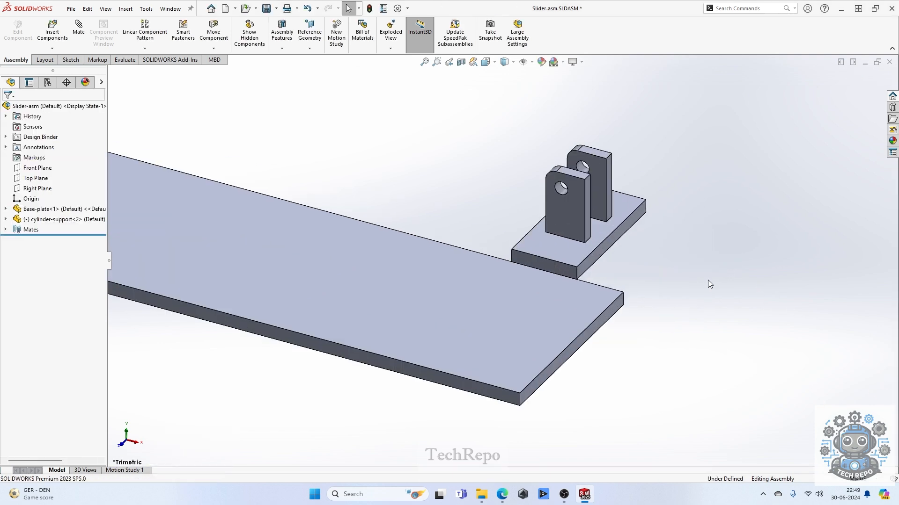
click(526, 242)
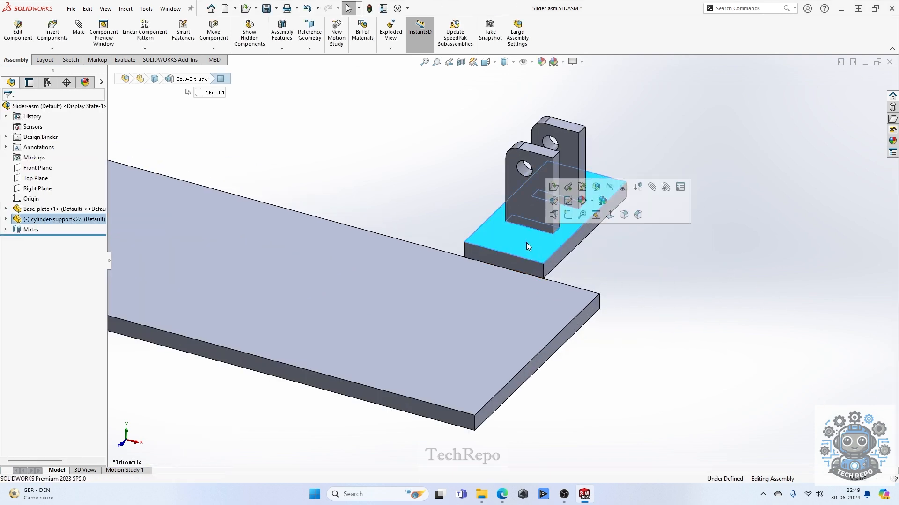
click(688, 290)
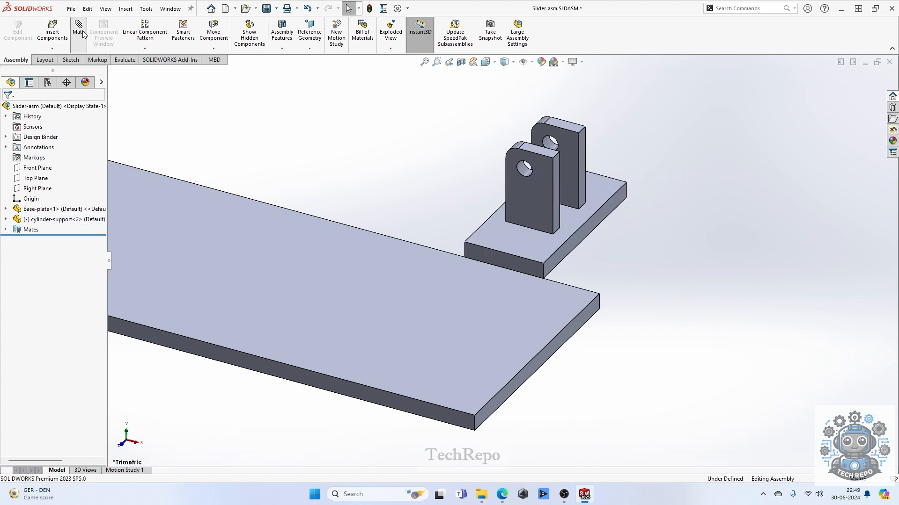
- Add a coincident mate between the base plate's top face and the underside of the cylinder support
click(549, 296)
scroll(606, 270, down, 3)
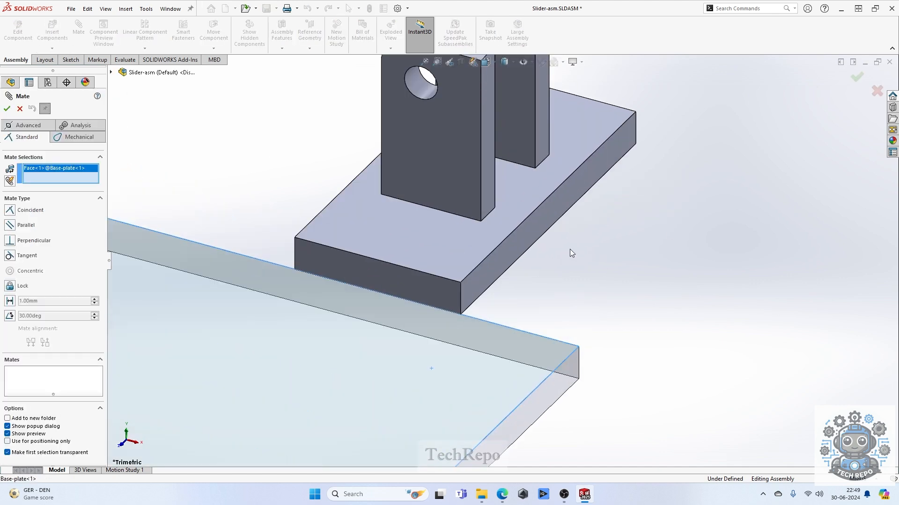
click(534, 238)
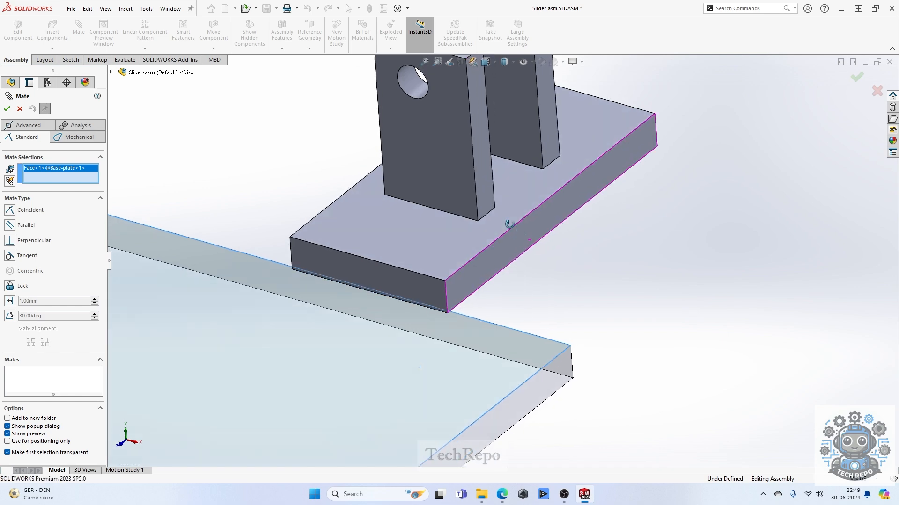
click(548, 265)
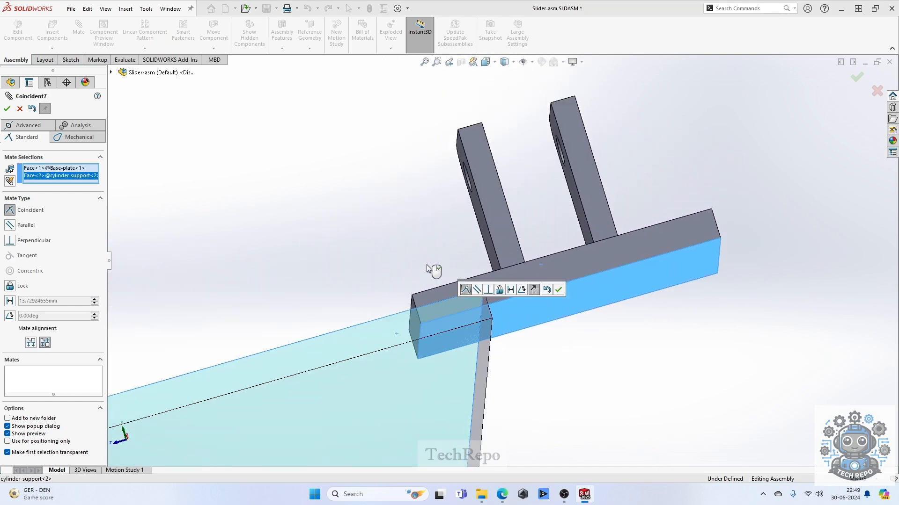
middle_drag(450, 270, 537, 321)
click(558, 290)
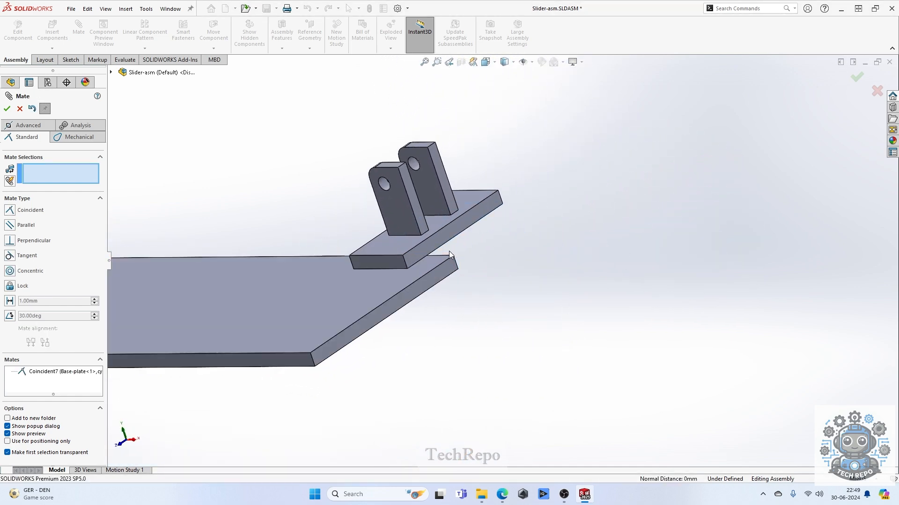
- Make the support base's long outer side face coincident with the base plate's end face and slide the support across the plate
scroll(444, 241, up, 3)
click(442, 235)
click(424, 307)
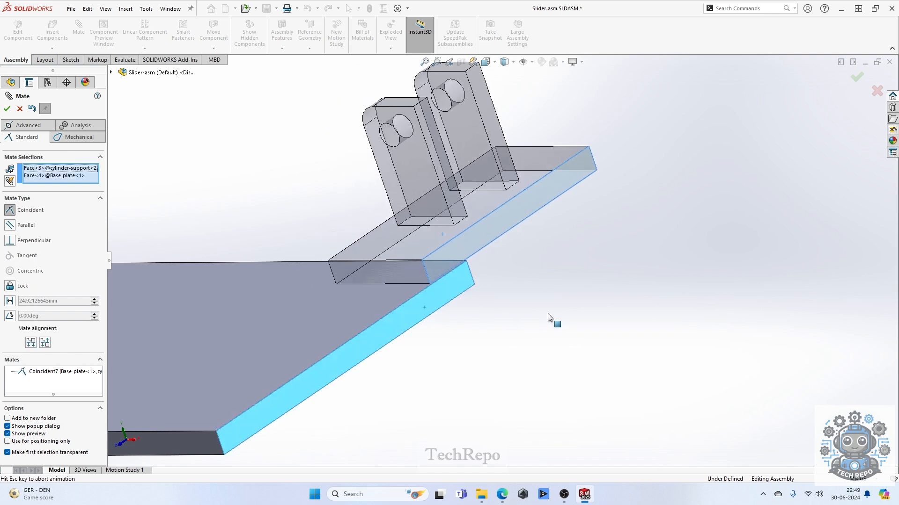
click(653, 329)
drag(458, 232, 298, 349)
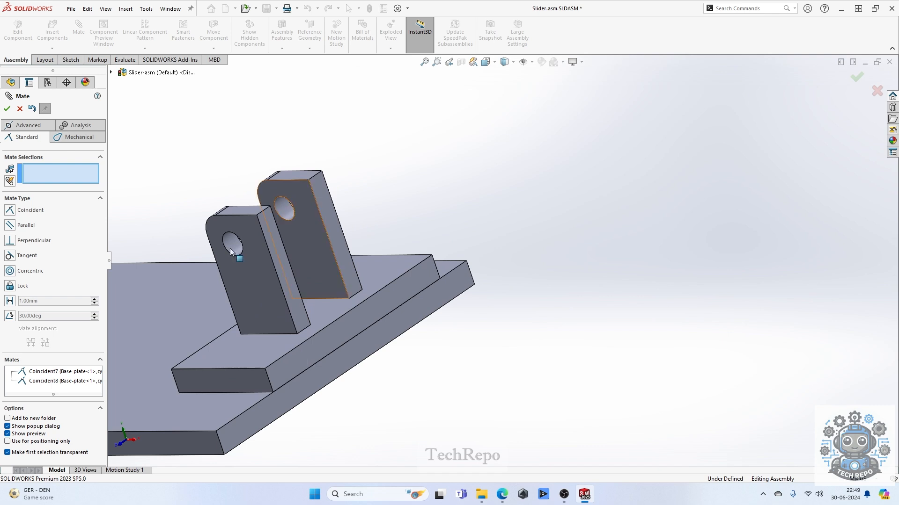
- Center the cylinder support across the base plate with a width mate between the support's end faces and the plate's long side faces
click(27, 125)
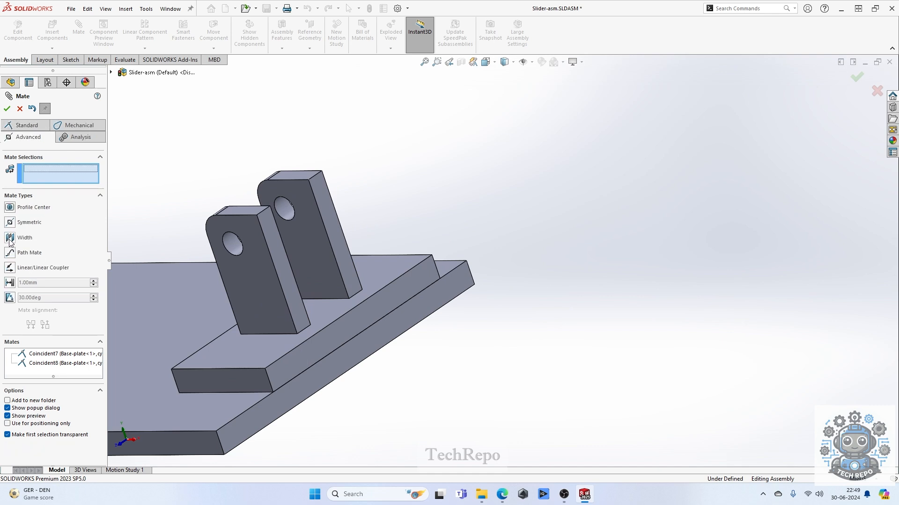
click(9, 238)
scroll(621, 162, up, 2)
click(310, 346)
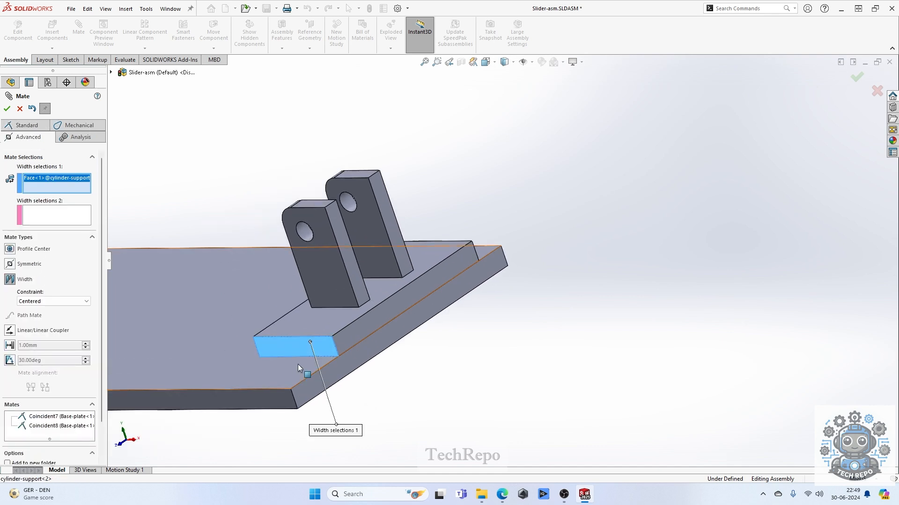
middle_drag(386, 311, 374, 331)
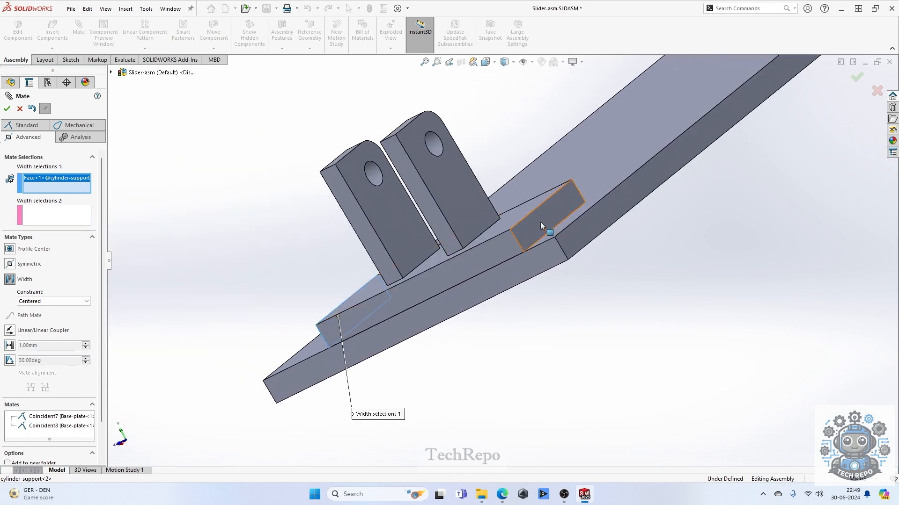
click(540, 222)
click(571, 233)
middle_drag(571, 233, 411, 365)
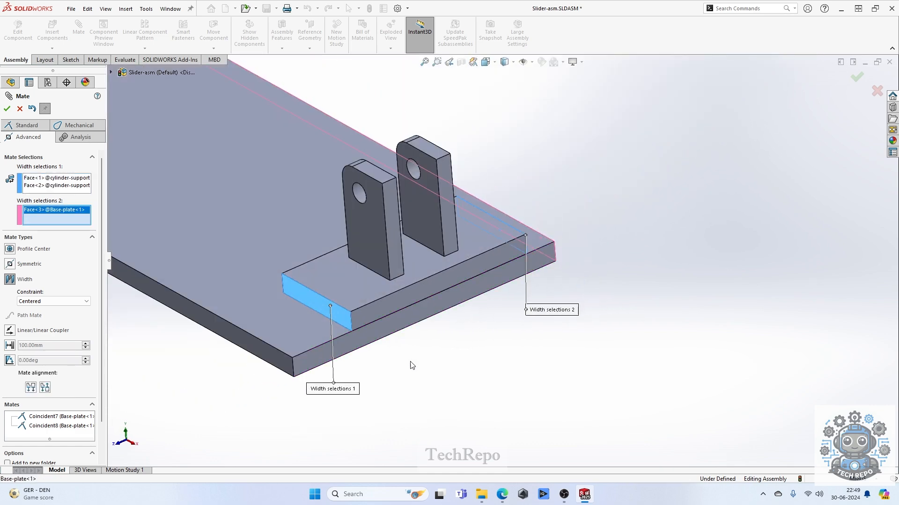
click(295, 371)
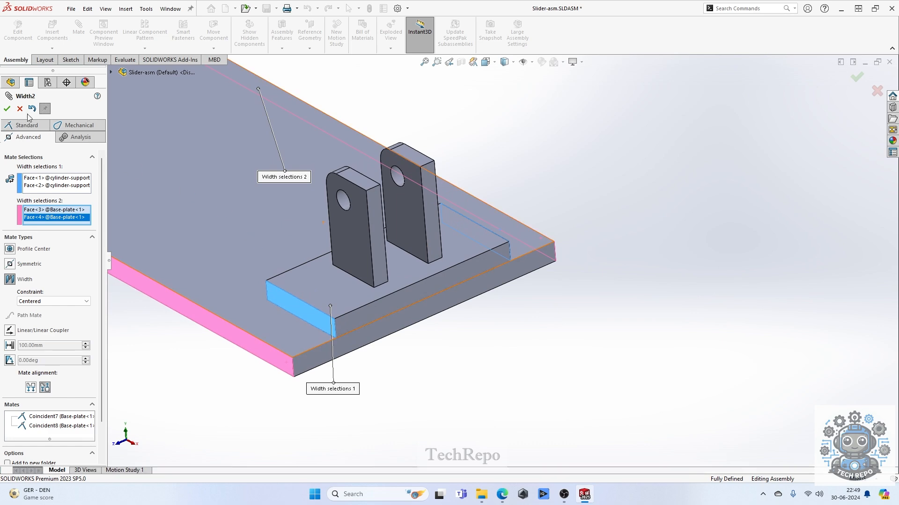
click(7, 109)
click(7, 109)
scroll(460, 300, up, 3)
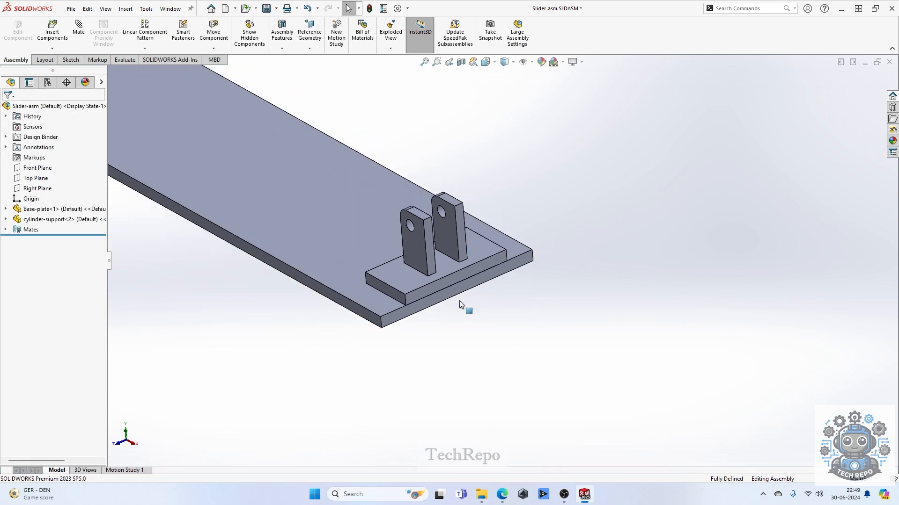
- Insert the 1366950_DSBC-50-50-PPVA-N3 cylinder assembly above the base plate, rotated about Y in 90° increments so its swivel flange faces the support
click(52, 29)
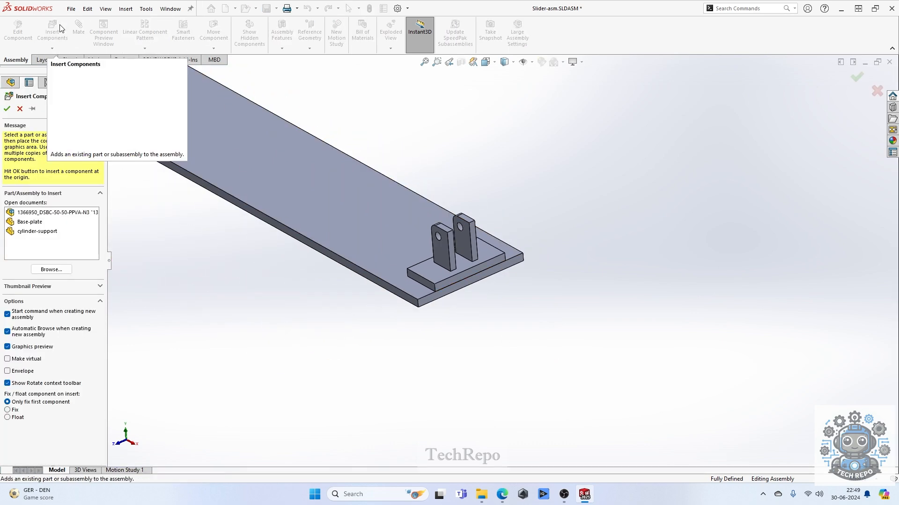
click(47, 213)
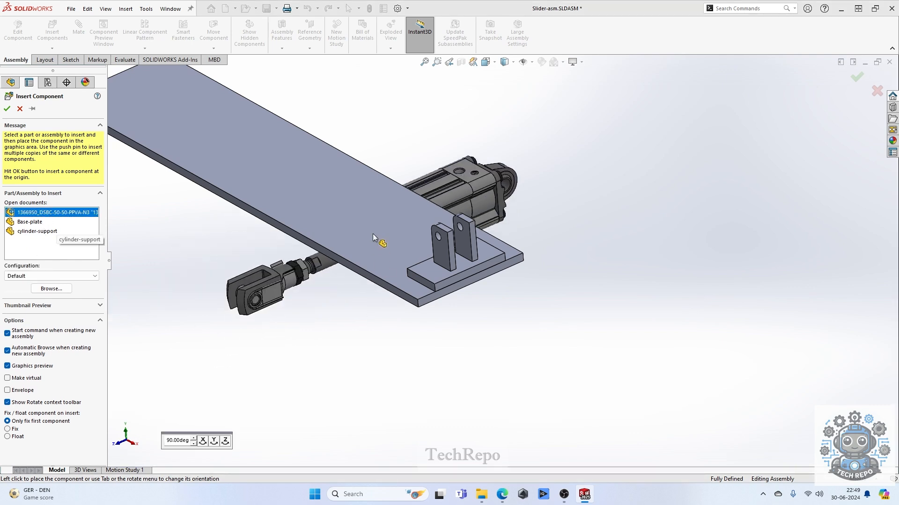
click(215, 442)
click(214, 442)
click(214, 442)
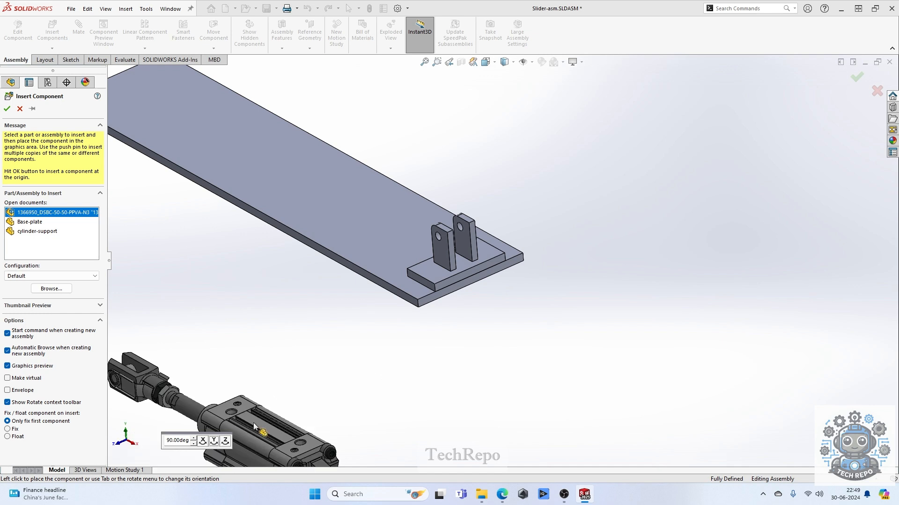
click(302, 142)
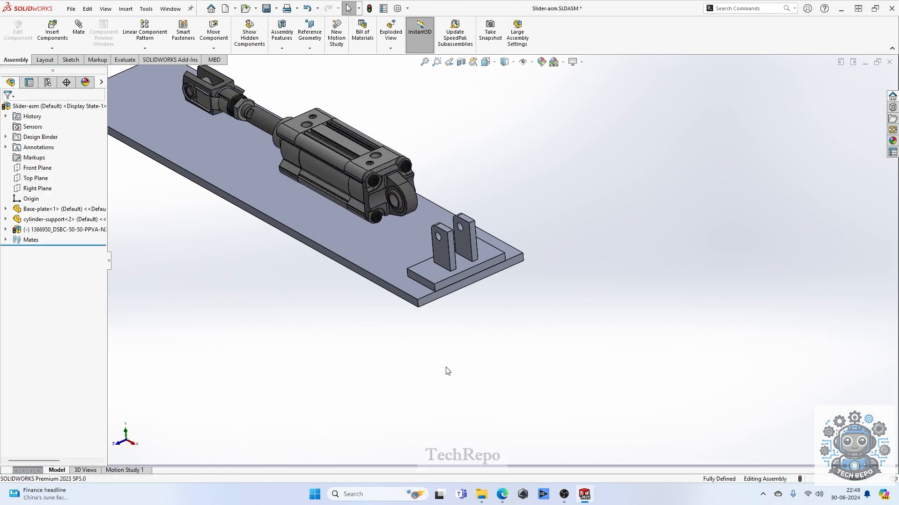
key(z)
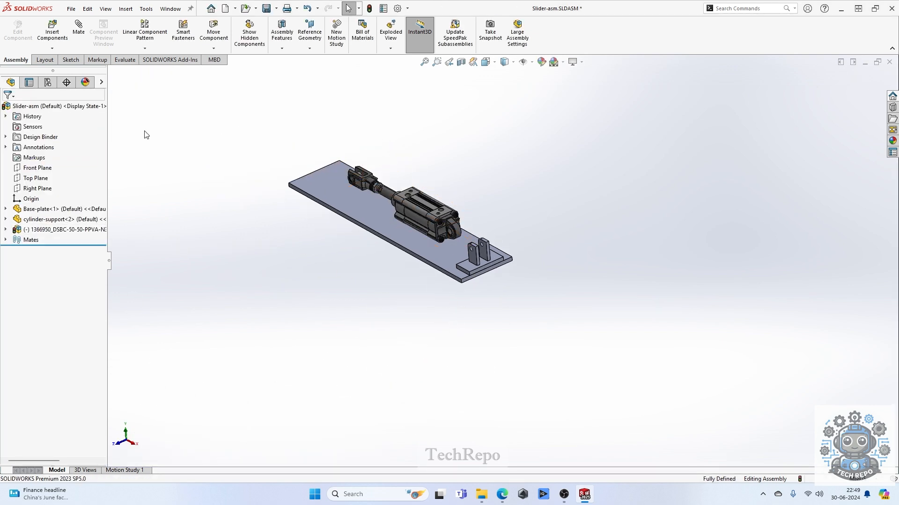
- Add a concentric mate between the cylinder support's lug hole and the bore of the cylinder's swivel flange
click(79, 27)
scroll(479, 256, down, 6)
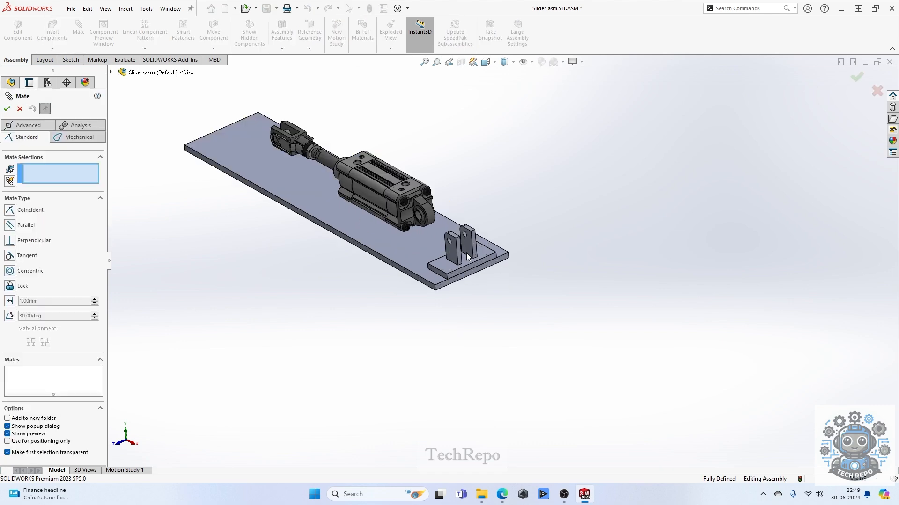
click(454, 241)
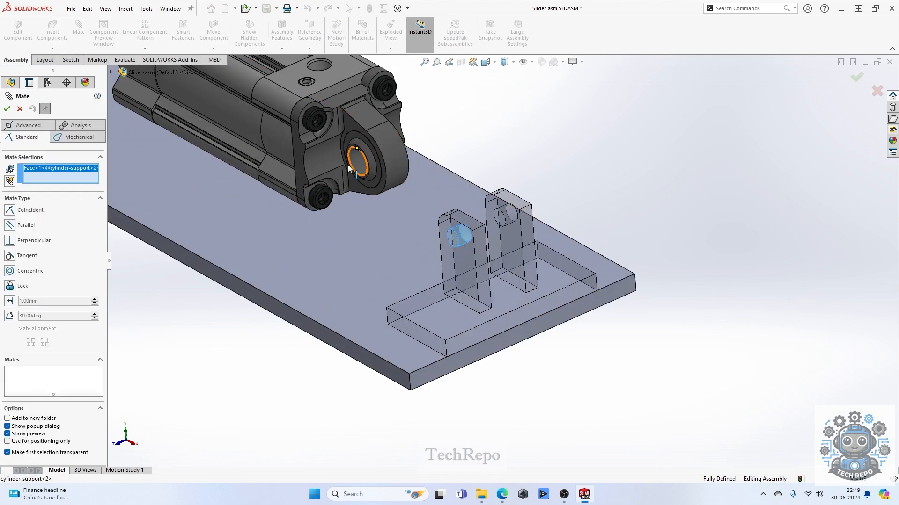
click(359, 158)
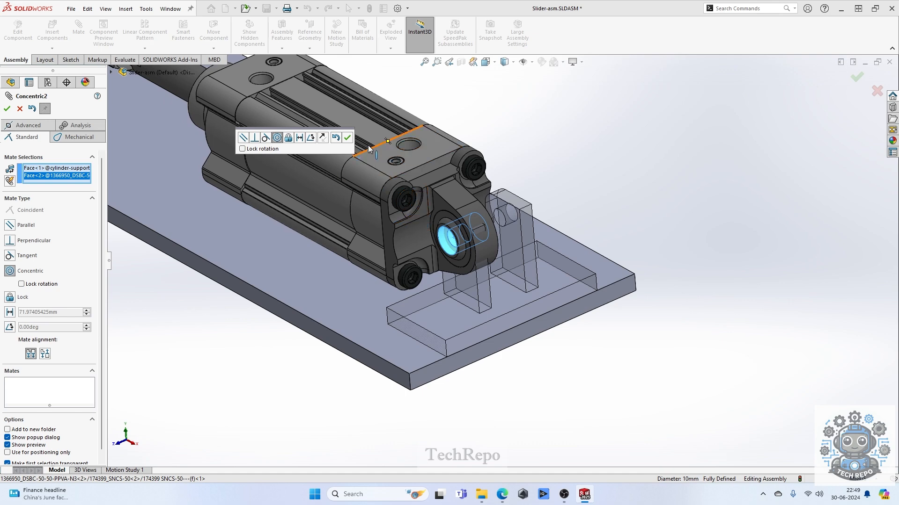
click(347, 137)
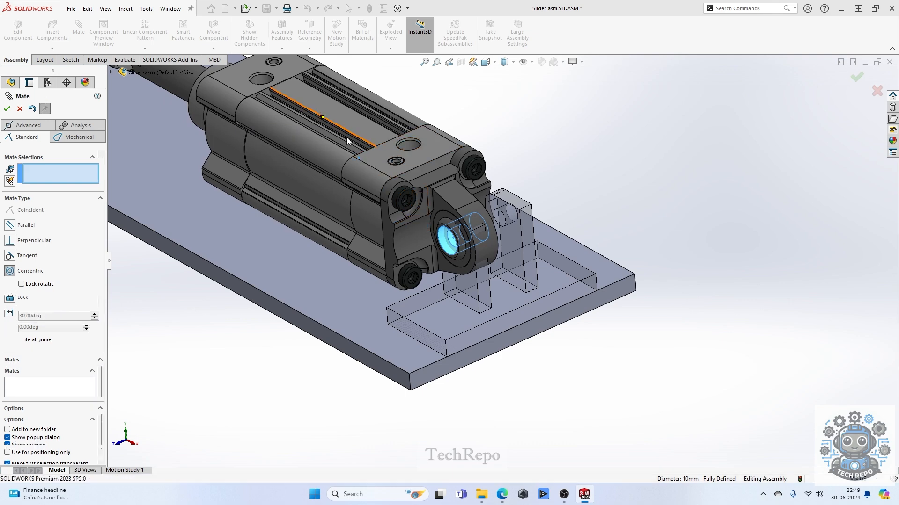
- Center the cylinder's swivel flange between the cylinder support's lugs with a width mate between the lugs' inner faces and the flange bearing's side faces
click(28, 125)
click(14, 239)
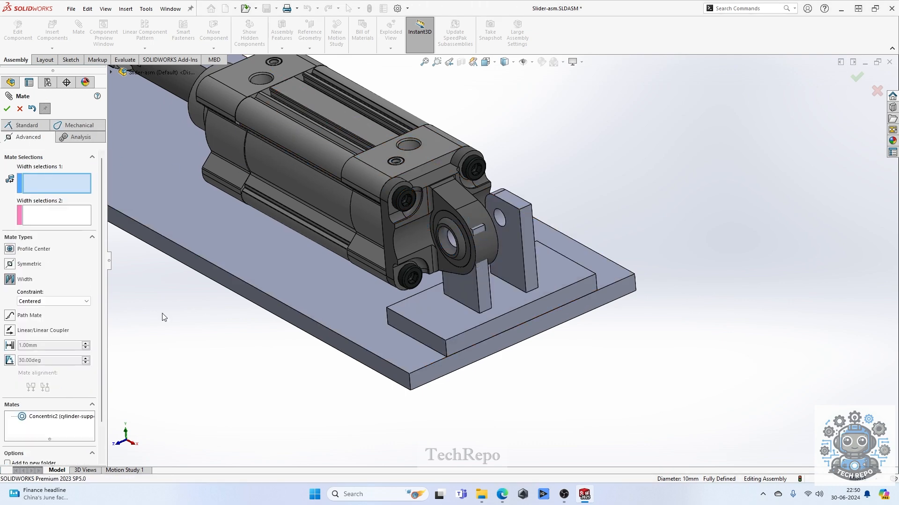
scroll(484, 248, down, 5)
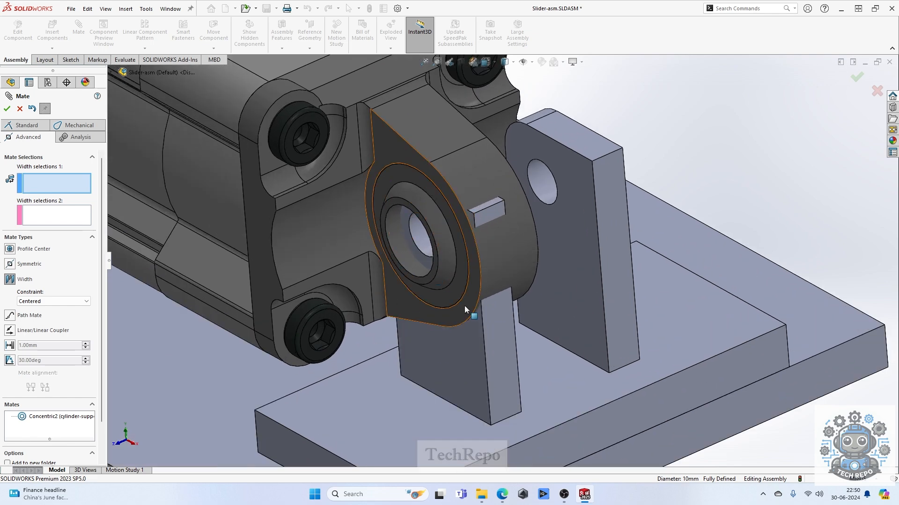
scroll(439, 282, down, 2)
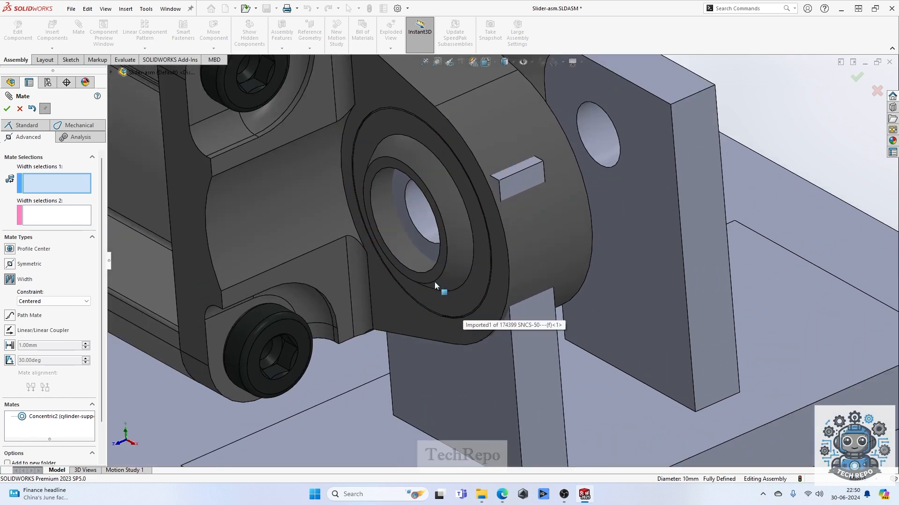
click(556, 317)
scroll(548, 314, up, 1)
middle_drag(546, 313, 497, 344)
click(411, 356)
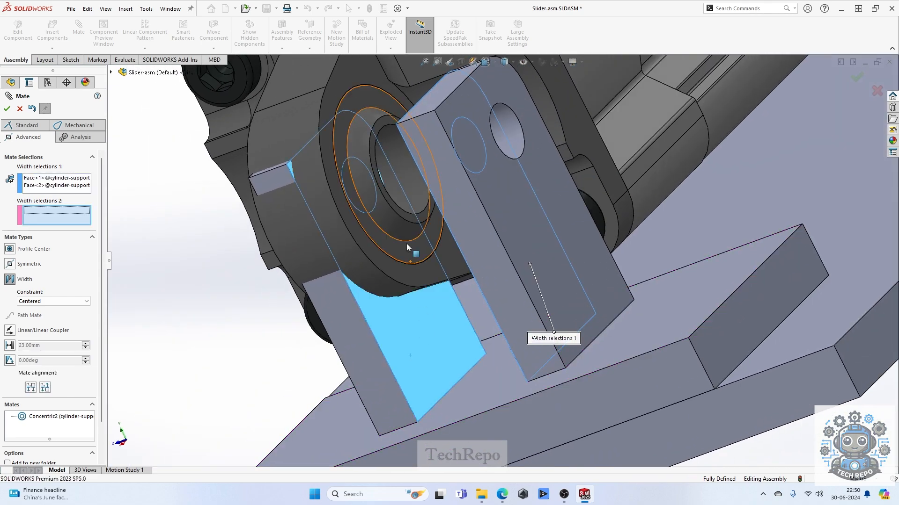
click(410, 240)
middle_drag(400, 285, 396, 262)
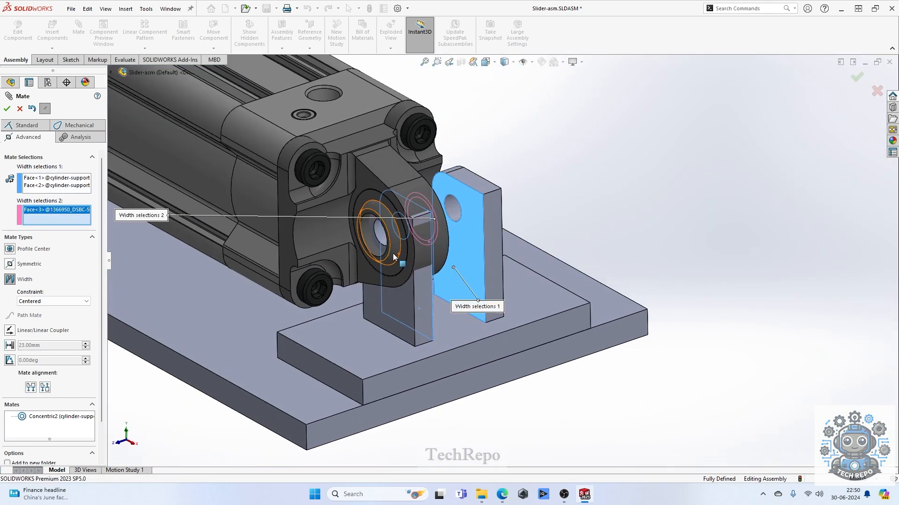
scroll(396, 262, down, 3)
click(388, 268)
scroll(401, 328, up, 6)
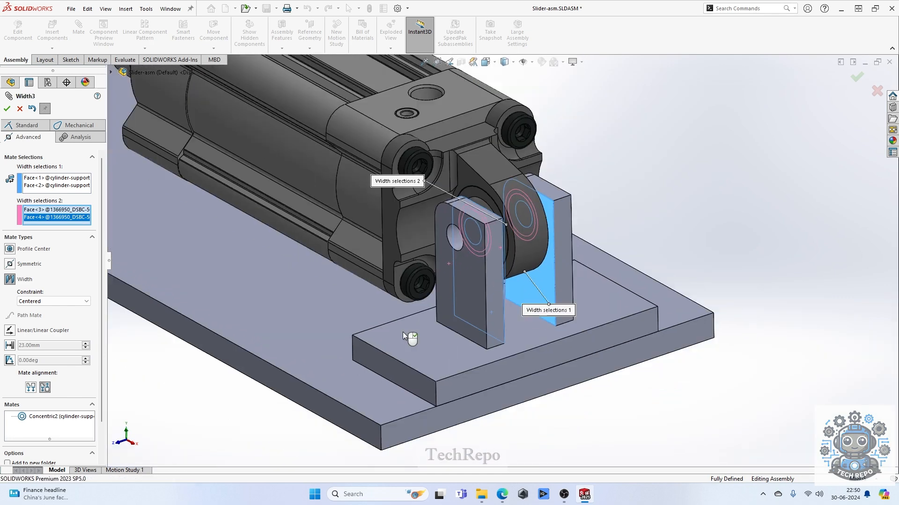
click(7, 108)
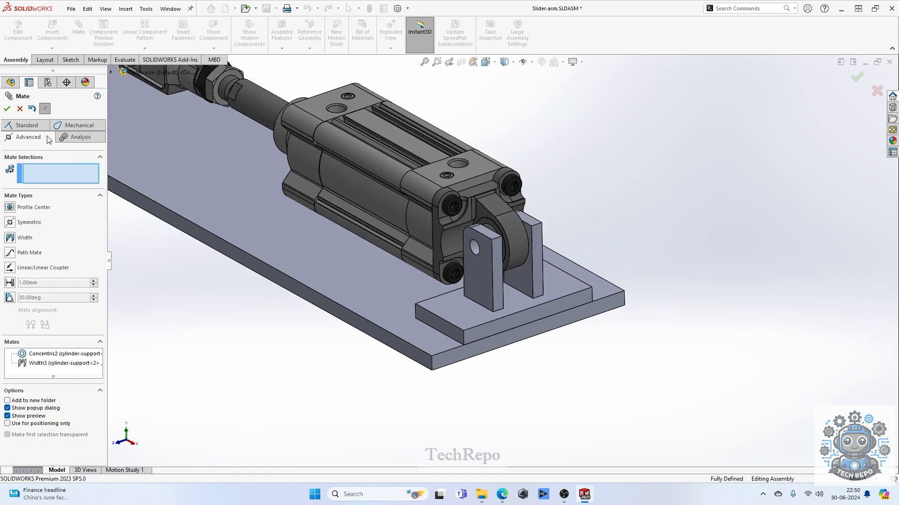
click(7, 109)
- Collapse all expanded items in the Slider-asm feature tree
scroll(357, 385, up, 6)
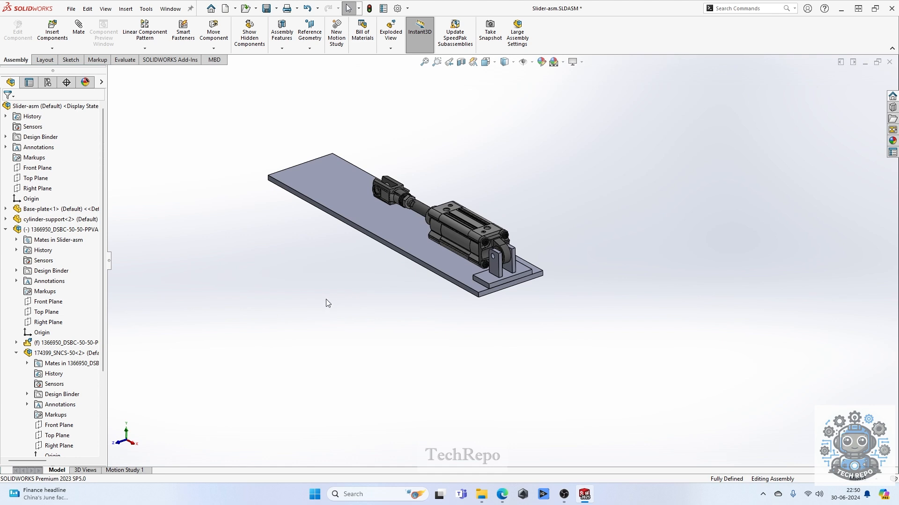
middle_drag(326, 302, 356, 286)
right_click(80, 108)
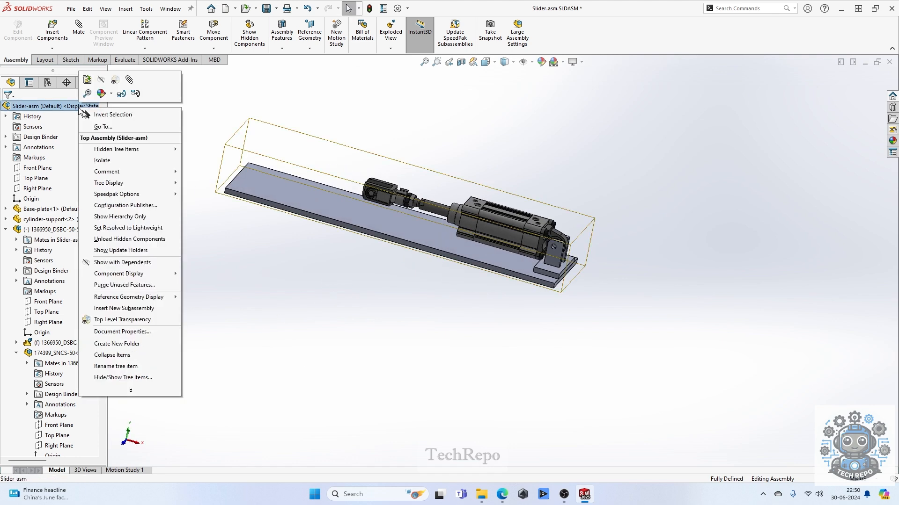
click(169, 355)
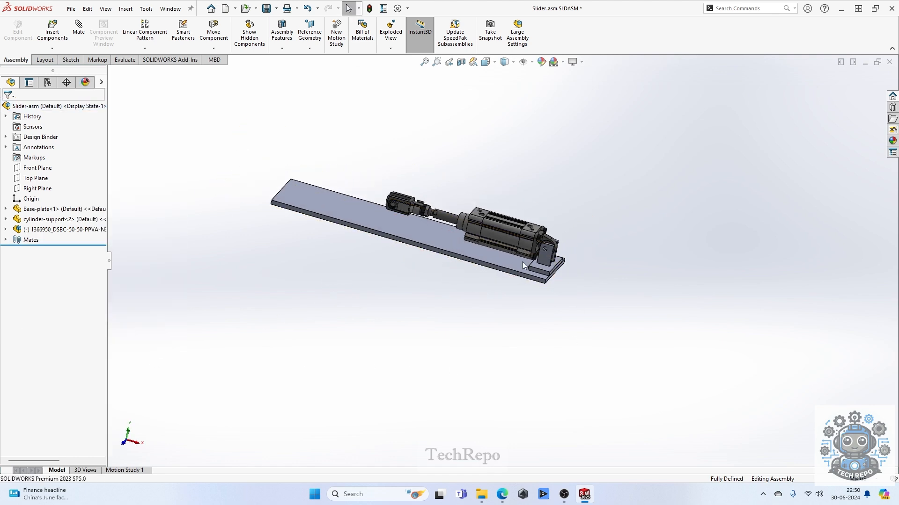
- Try to move the cylinder's piston rod along its axis in the assembly
scroll(522, 262, down, 3)
scroll(521, 297, down, 1)
middle_drag(520, 297, 504, 276)
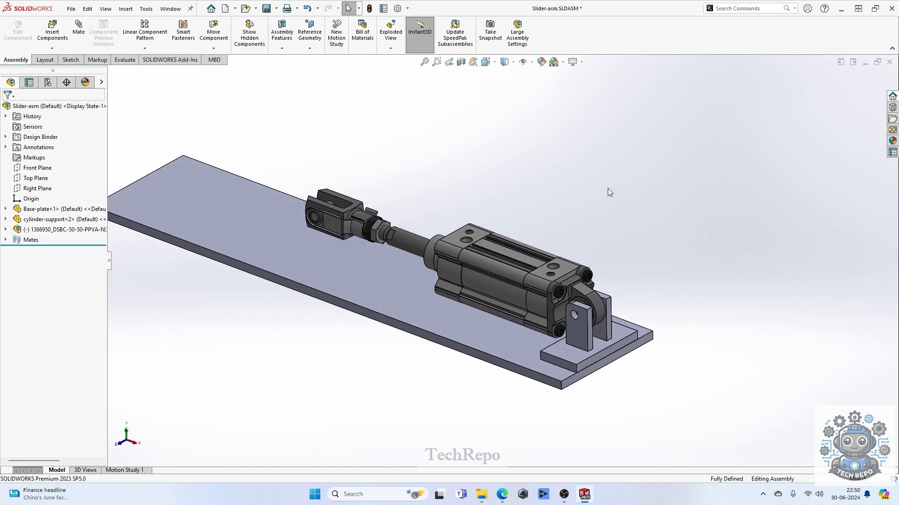
scroll(608, 188, up, 2)
scroll(384, 290, down, 3)
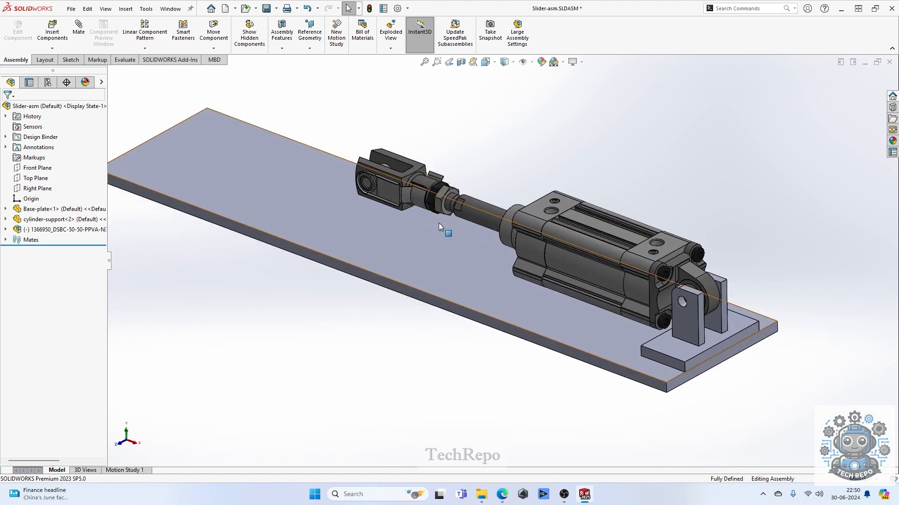
click(468, 216)
drag(493, 215, 494, 205)
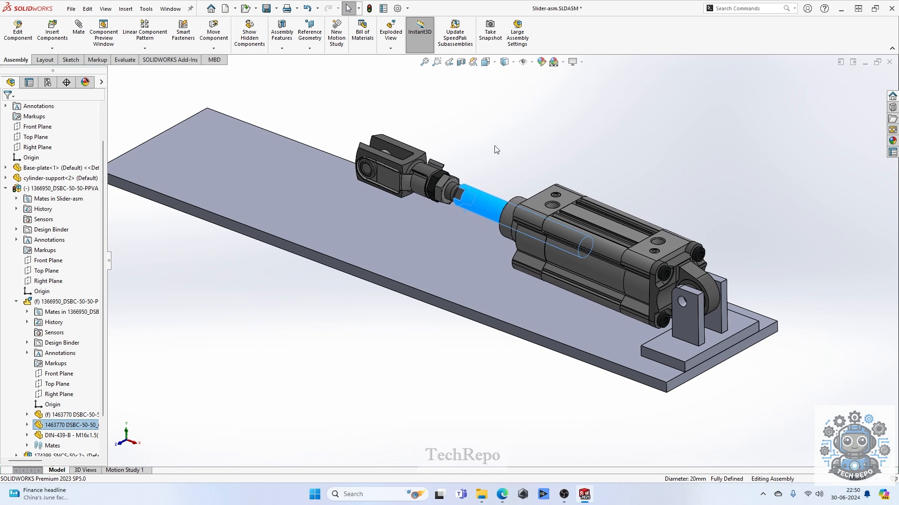
click(497, 151)
- Set the 1366950_DSBC-50-50-PPVA-N3 subassembly to solve as flexible in its component properties and slide its piston rod into the cylinder
click(72, 188)
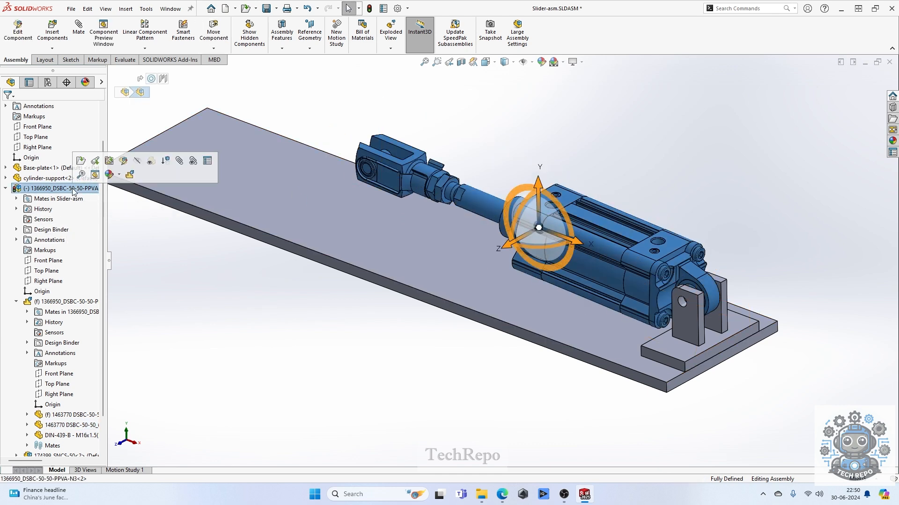
click(129, 178)
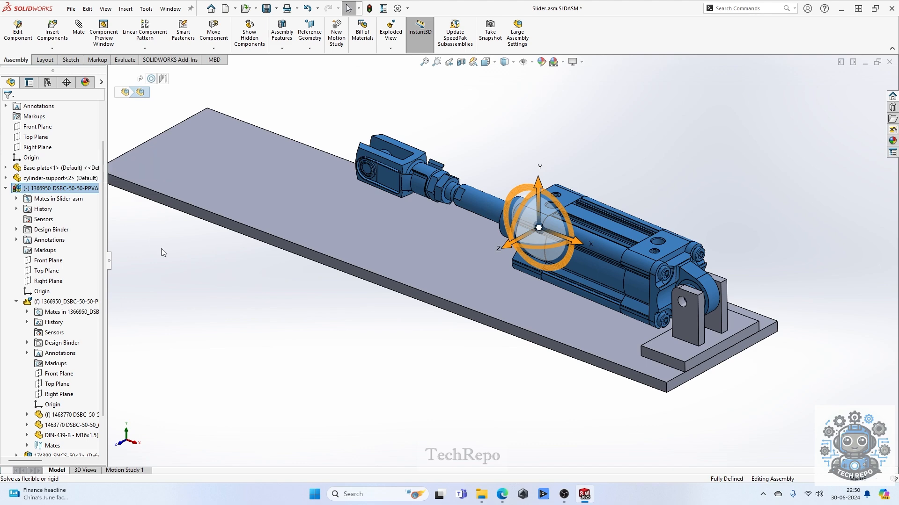
click(55, 188)
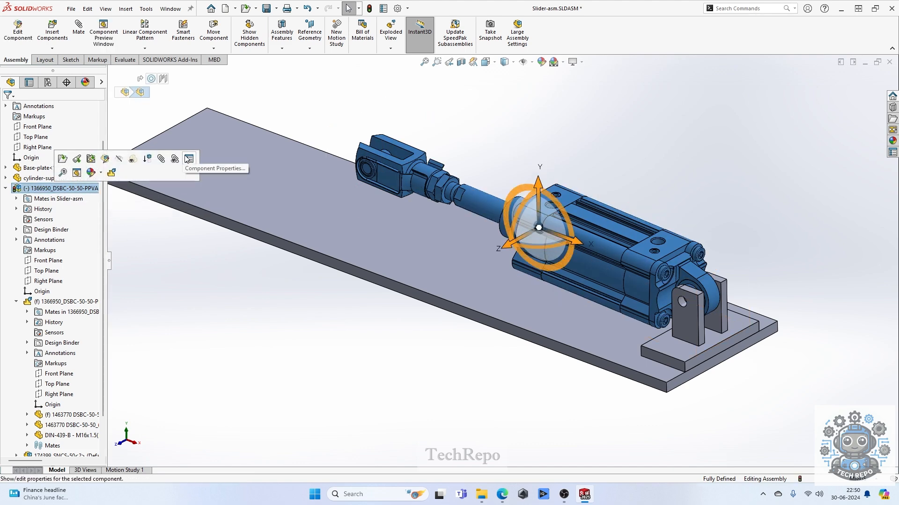
click(189, 160)
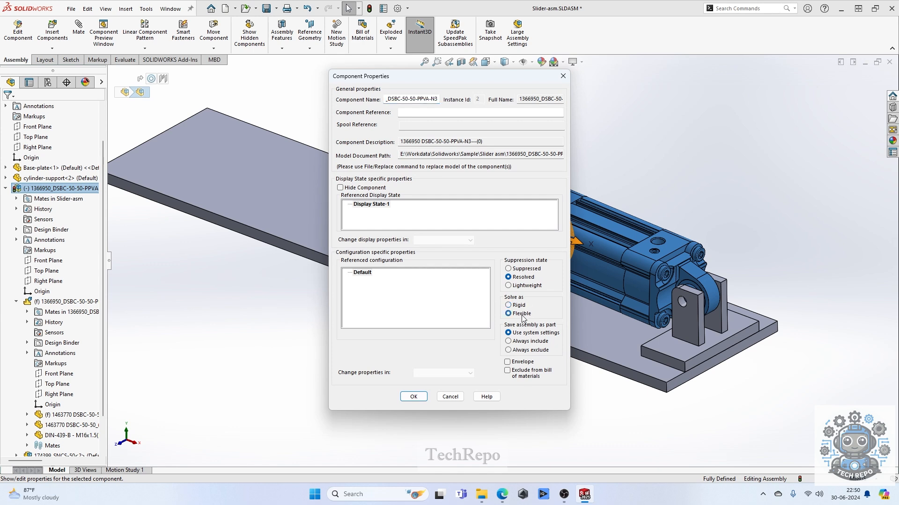
click(414, 397)
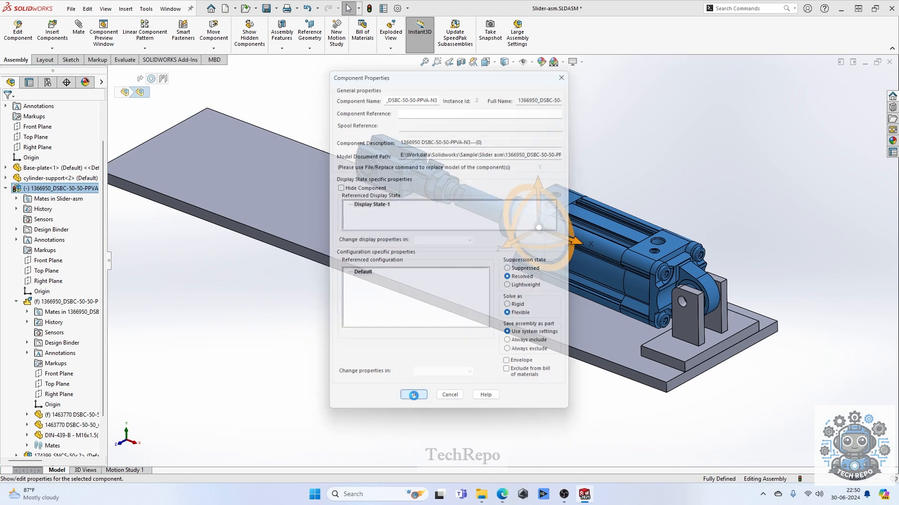
drag(474, 199, 494, 213)
click(521, 156)
- Collapse the re-expanded cylinder subassembly items in the assembly tree and clear the selection
scroll(515, 162, up, 3)
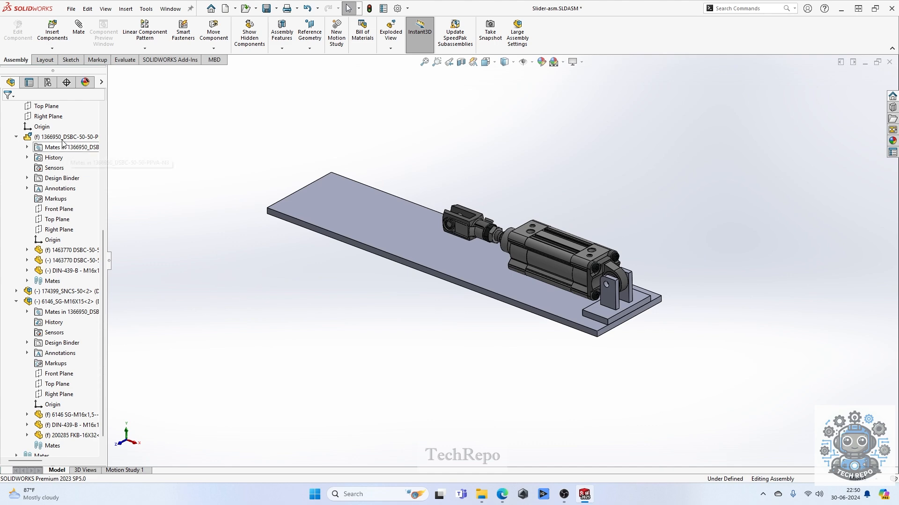
scroll(40, 181, up, 5)
scroll(47, 174, up, 2)
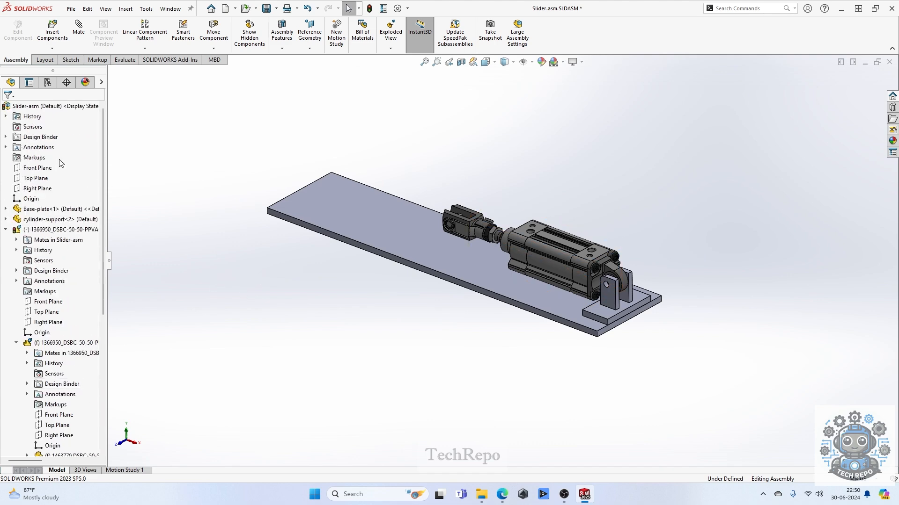
right_click(62, 107)
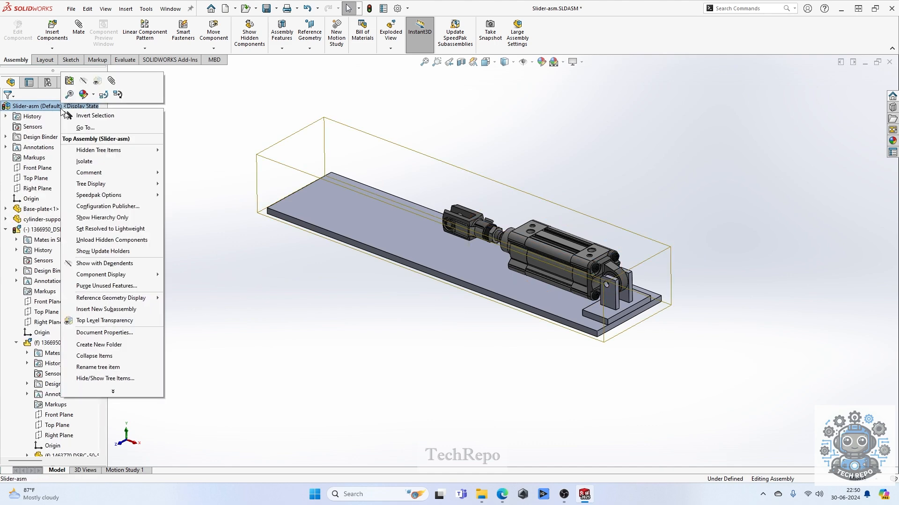
click(96, 356)
click(484, 347)
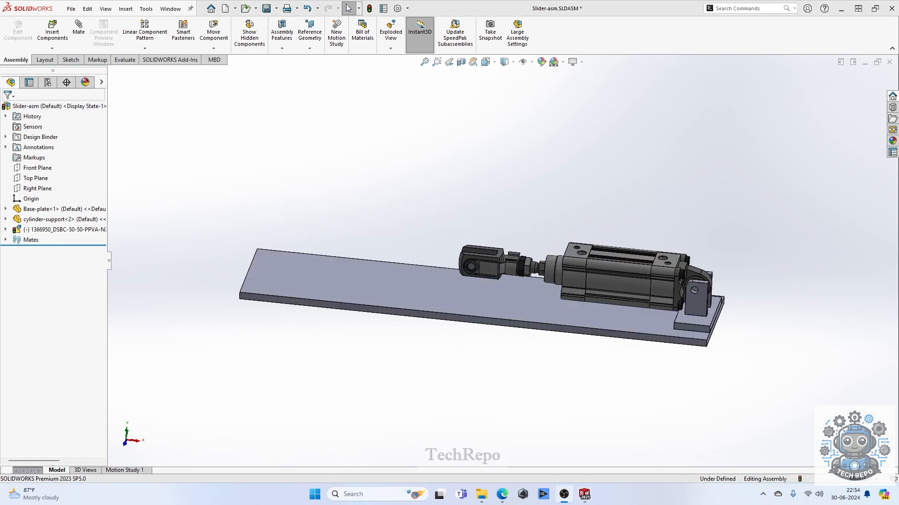
- Create a new part document and save it as SLIDE-GIB in the Slider asm folder
click(226, 9)
double_click(224, 254)
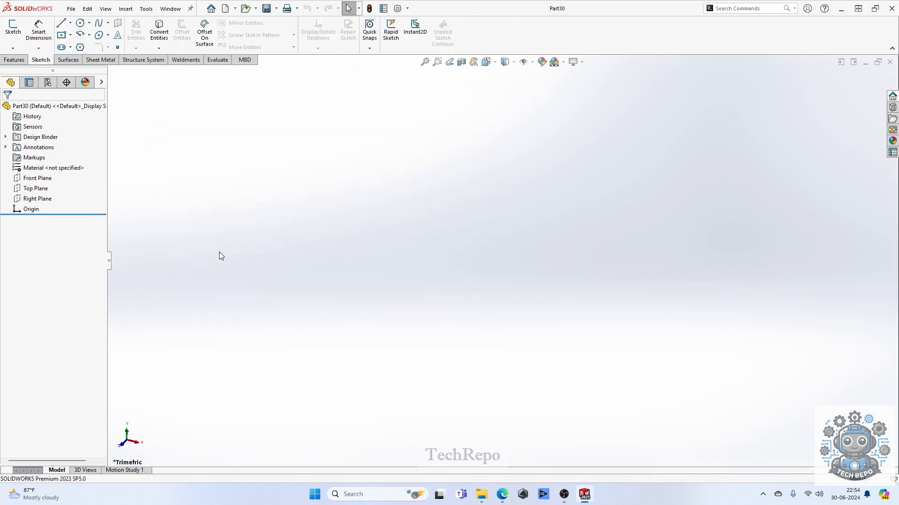
key(ctrl+s)
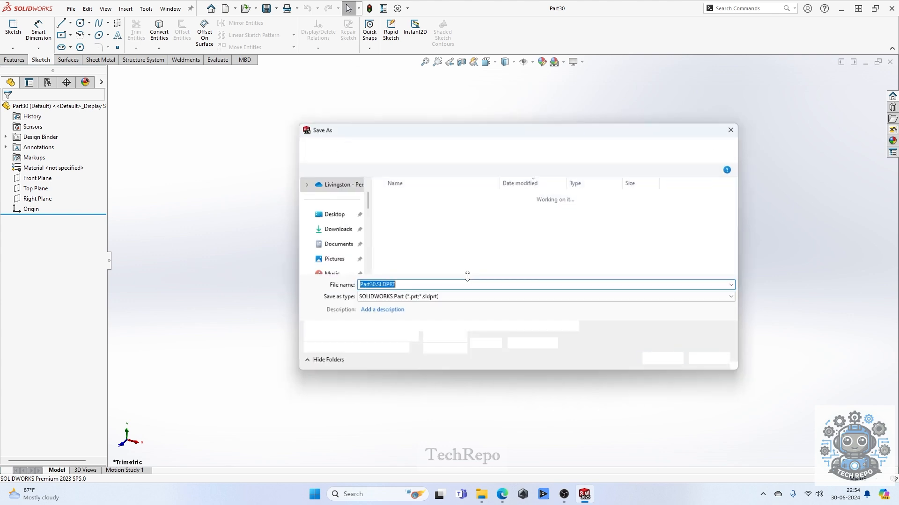
click(547, 151)
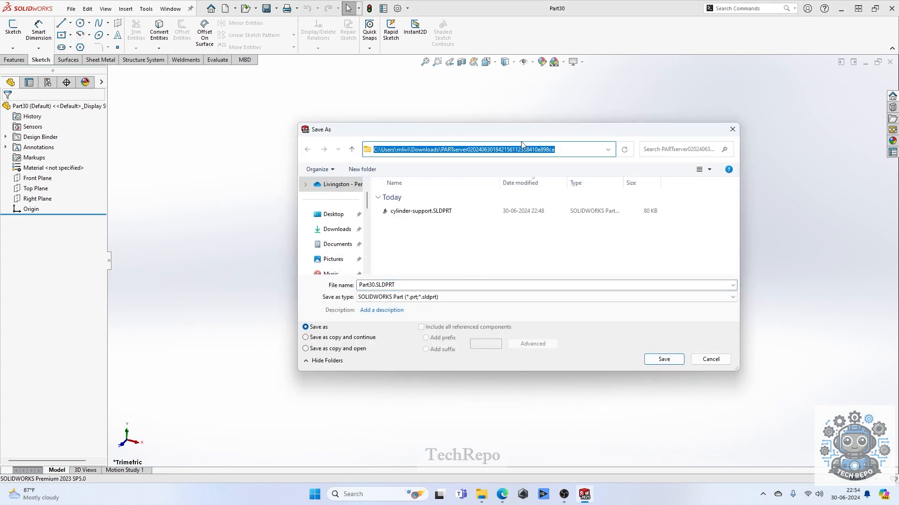
key(BackSpace)
scroll(339, 257, down, 5)
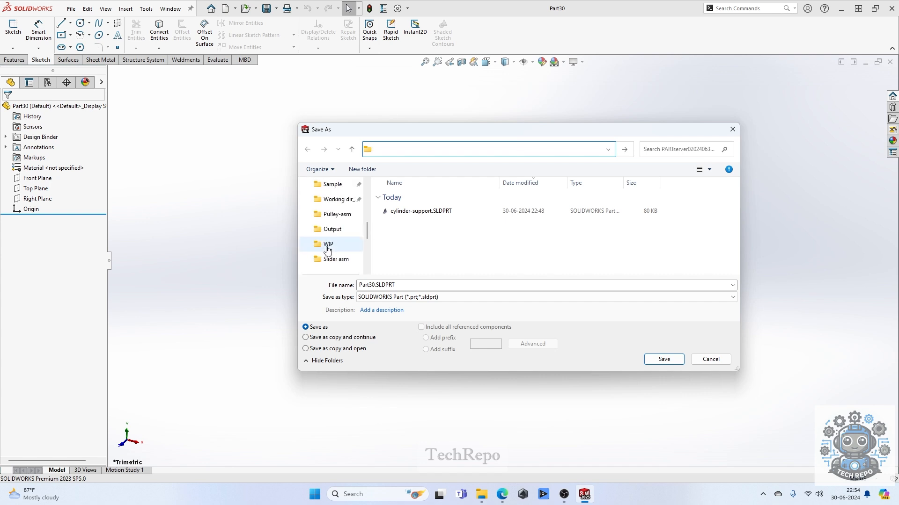
click(339, 261)
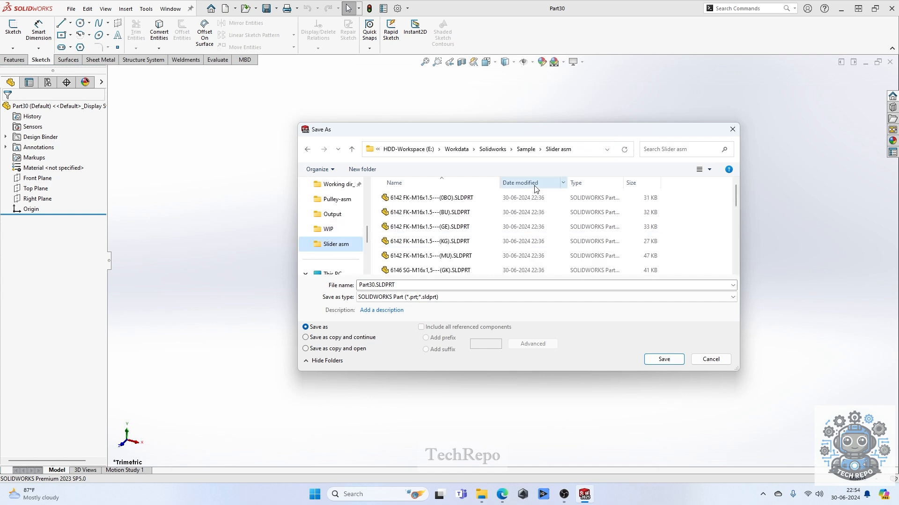
click(418, 286)
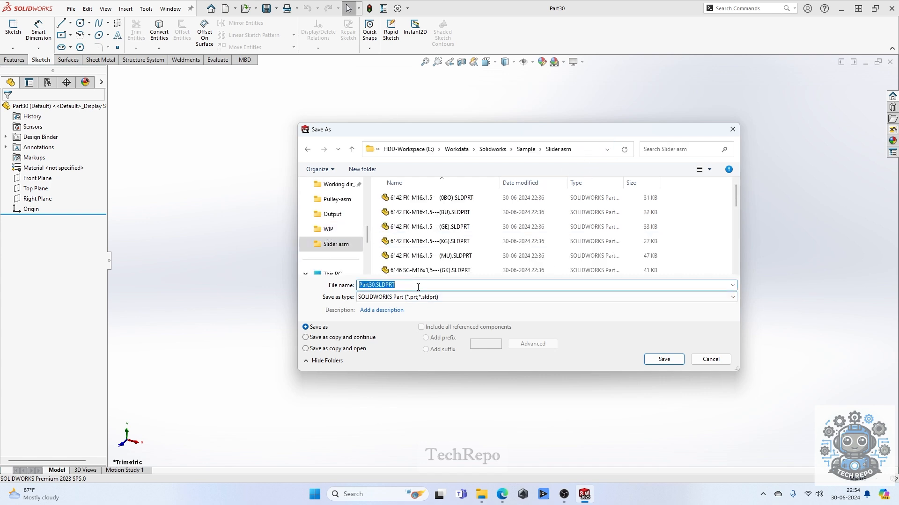
text(SLIDE-GIB)
key(Return)
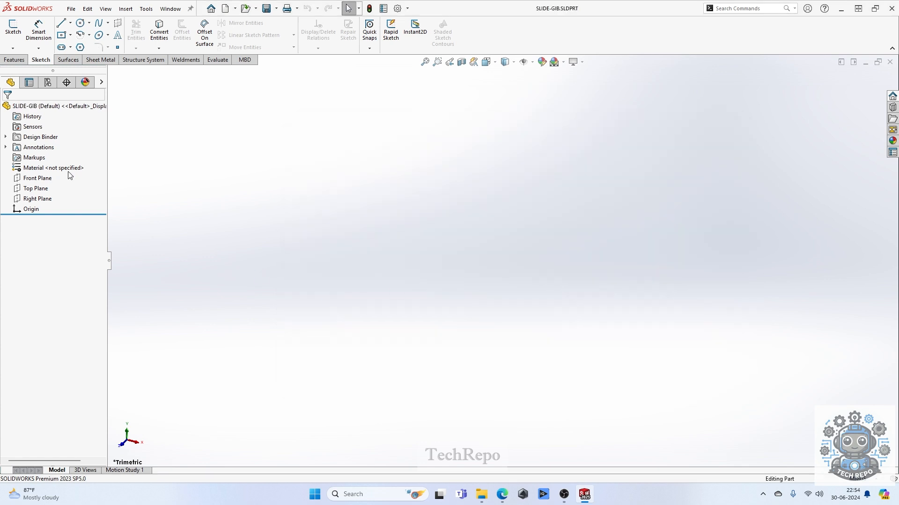
- Sketch a closed inverted-L profile of six lines on the Front Plane, starting at the origin, with a foot about 20 mm wide and its arm toward +X
click(37, 178)
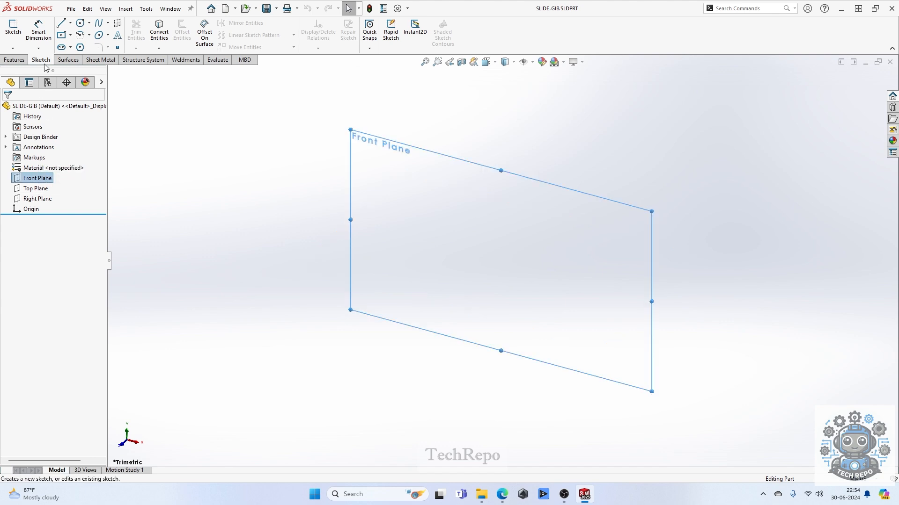
click(14, 59)
click(19, 32)
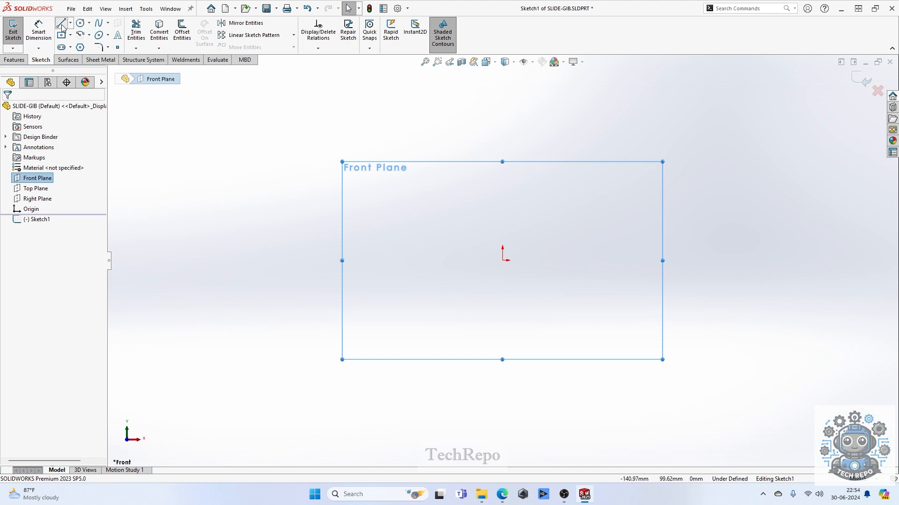
click(61, 24)
click(502, 260)
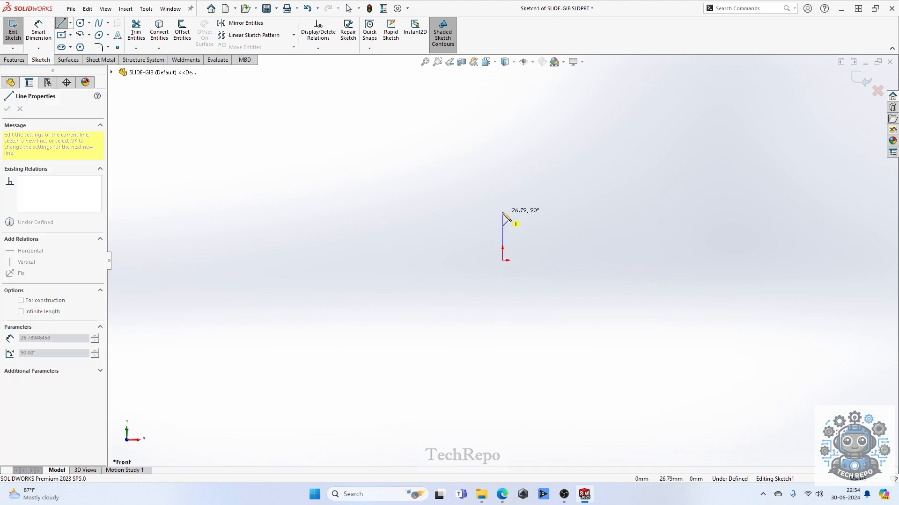
click(502, 199)
click(585, 199)
click(585, 221)
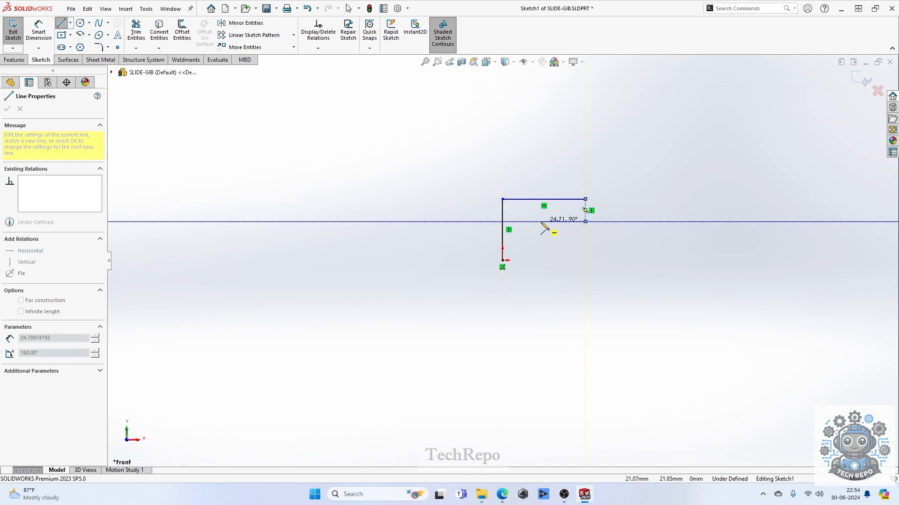
click(538, 221)
click(538, 260)
click(503, 261)
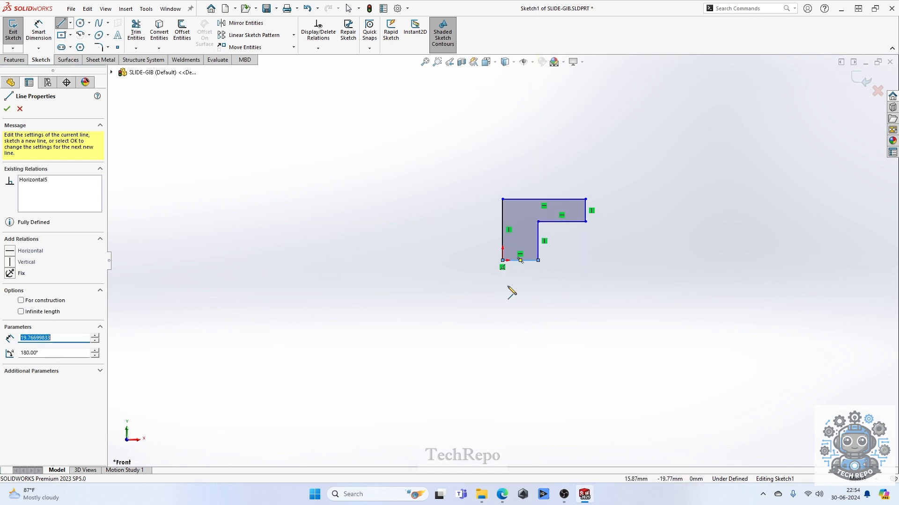
- Dimension the vertical distance between the foot's bottom edge and the arm's underside as 20 mm
click(38, 31)
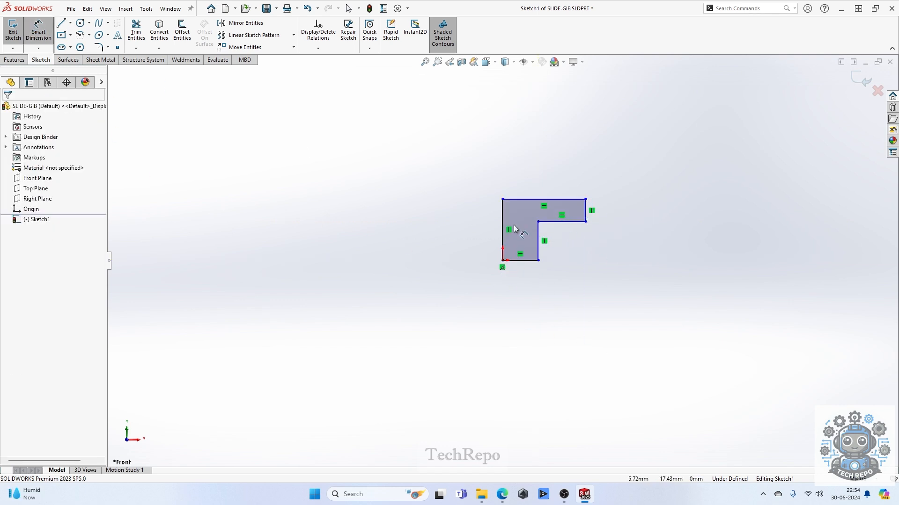
click(565, 223)
click(528, 261)
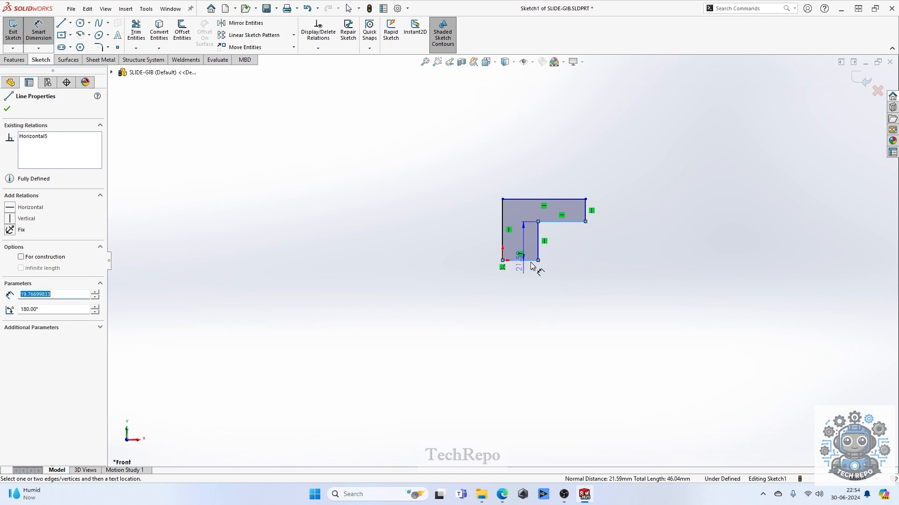
click(626, 253)
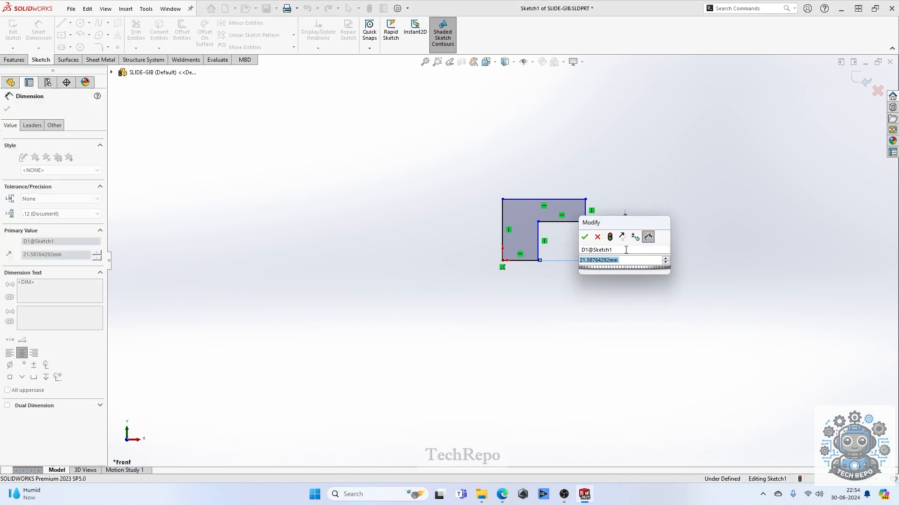
text(20)
key(Return)
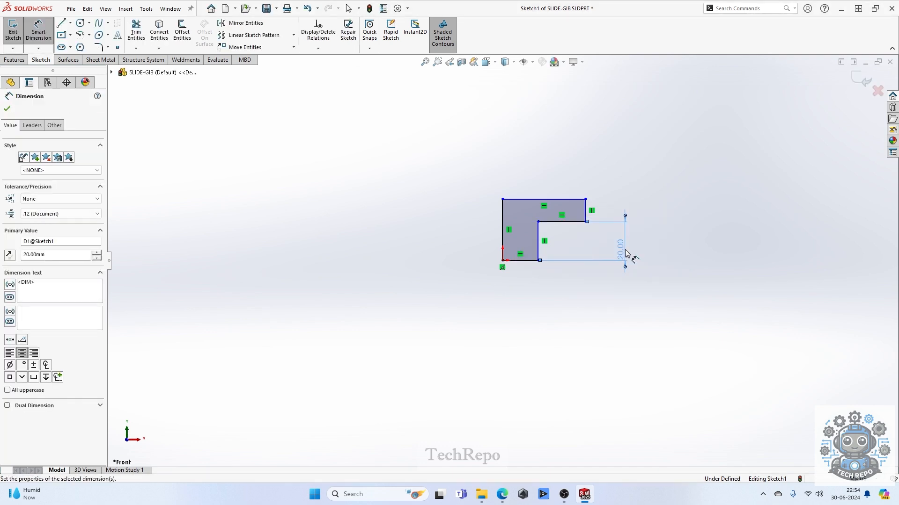
- Dimension the arm's end edge as 6 mm thick and the foot's bottom edge as 20 mm wide
click(589, 209)
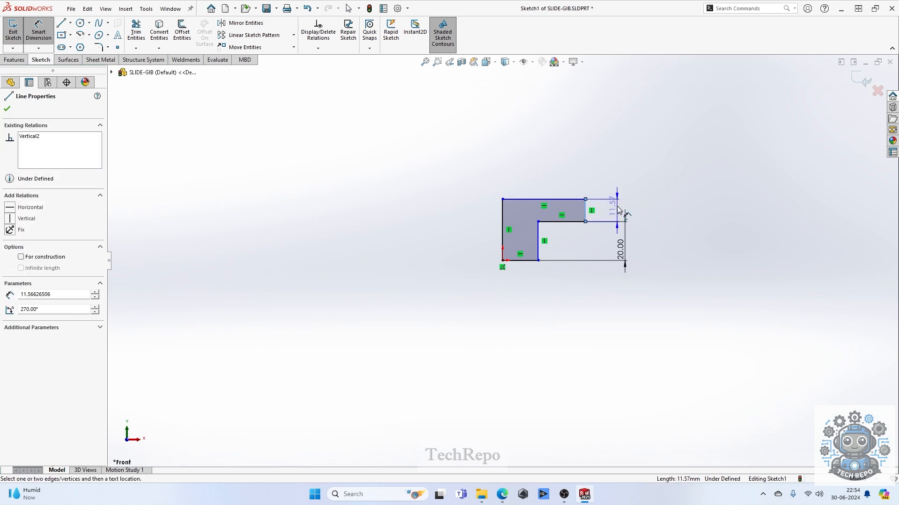
click(618, 206)
text(6)
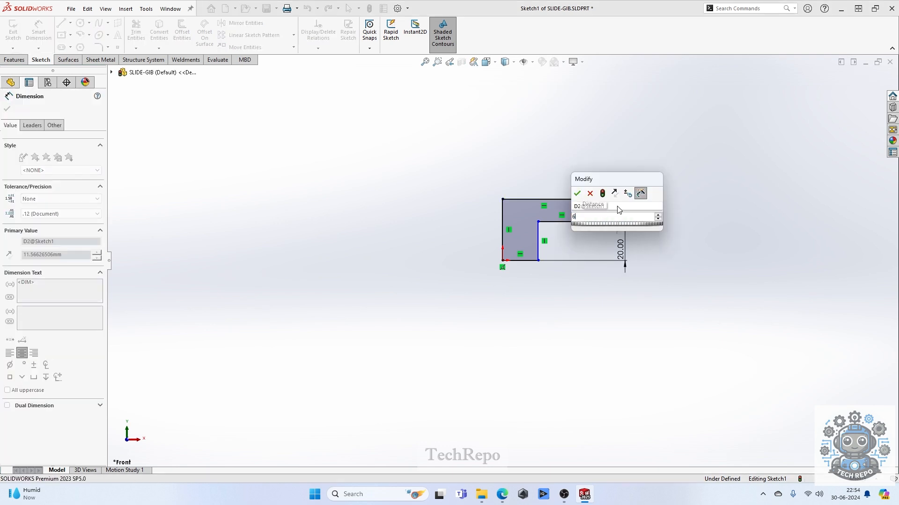
key(Return)
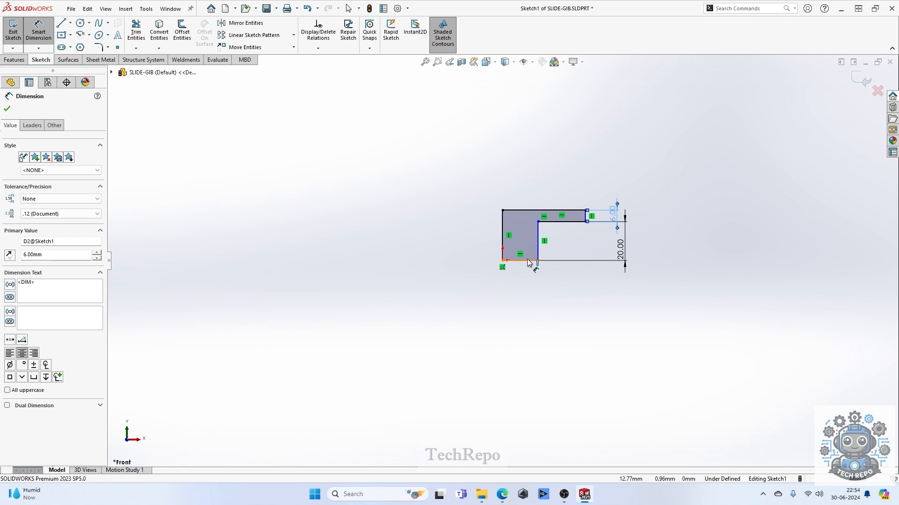
click(528, 260)
click(523, 297)
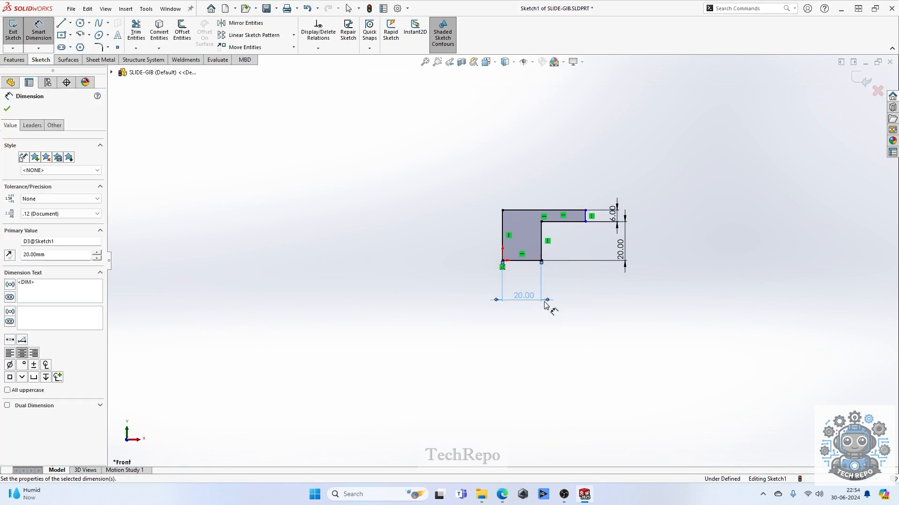
- Change the arm's thickness dimension to 10 mm
scroll(548, 210, down, 3)
click(666, 221)
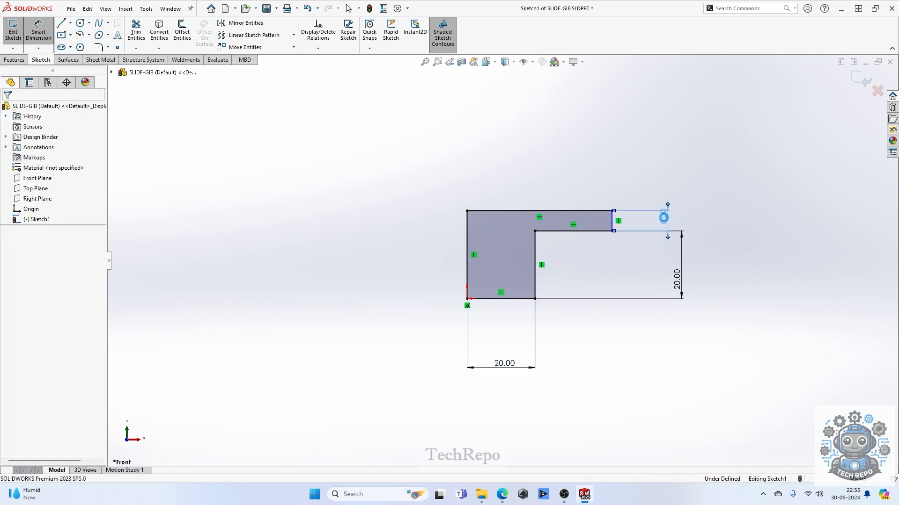
text(10)
key(Return)
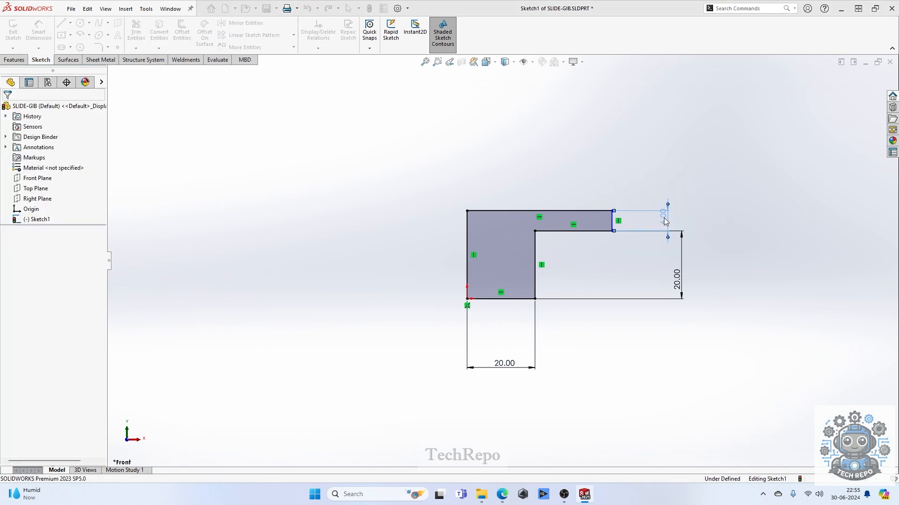
- Dimension the horizontal overhang of the L-profile's upper arm to 20 mm between the inner vertical edge and the arm's end
click(530, 263)
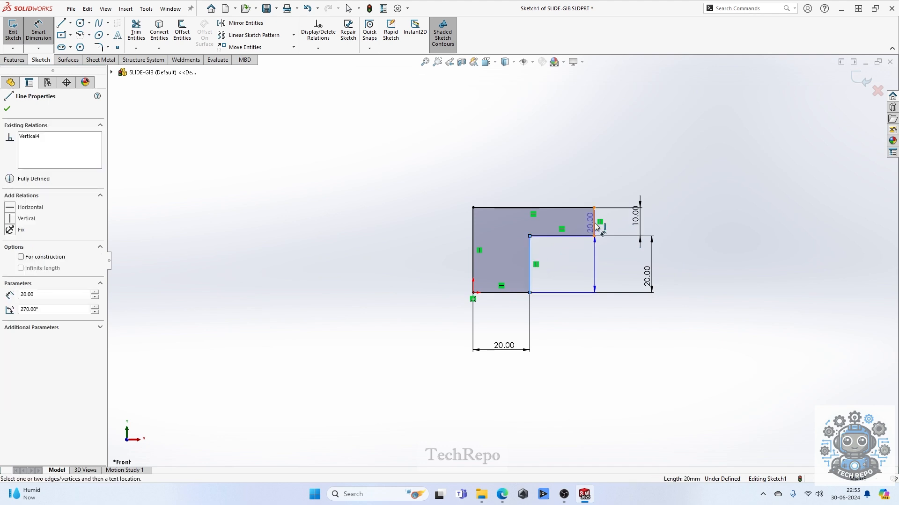
click(594, 224)
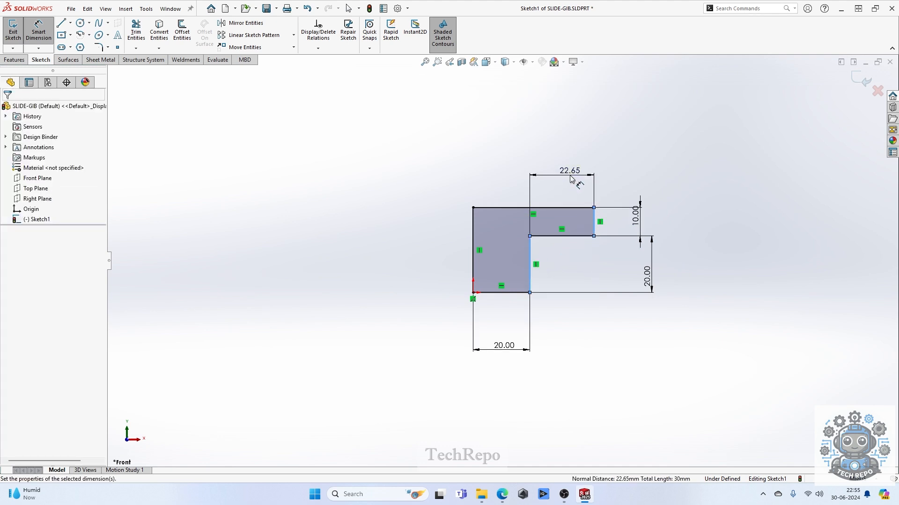
click(570, 177)
text(20)
key(Return)
- Finish the L-shaped sketch and extrude it as a boss with the Mid Plane end condition and a depth of 100 mm
click(856, 83)
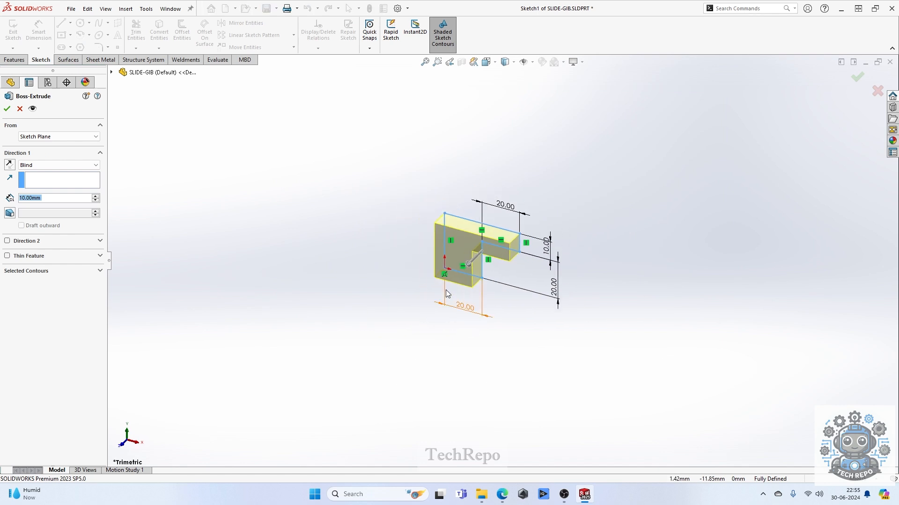
click(35, 165)
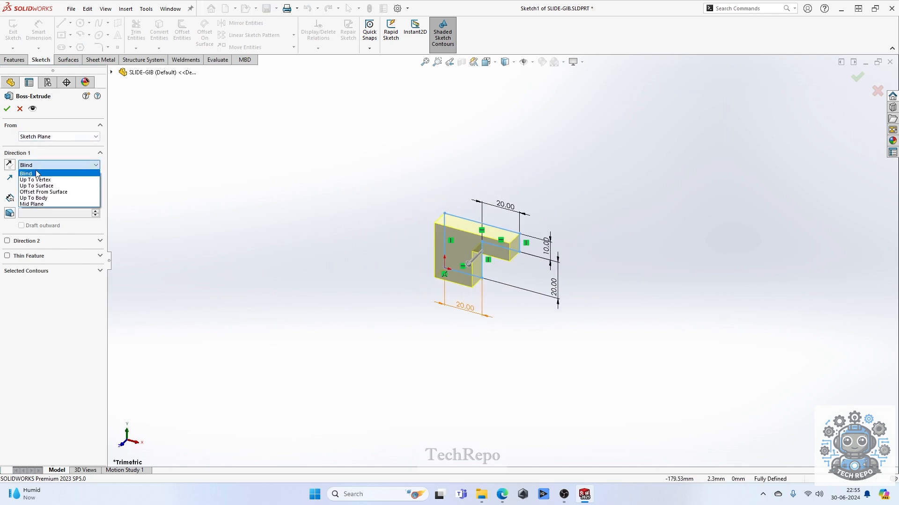
click(41, 205)
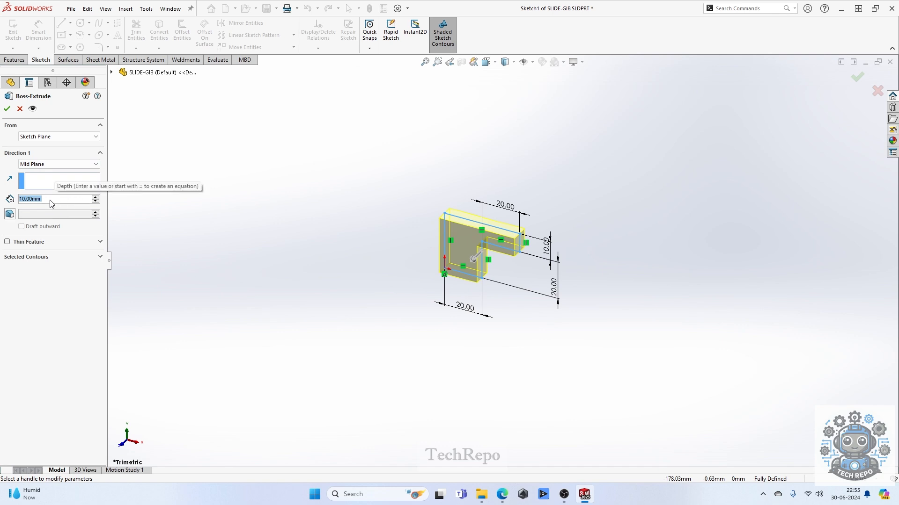
text(100)
key(Return)
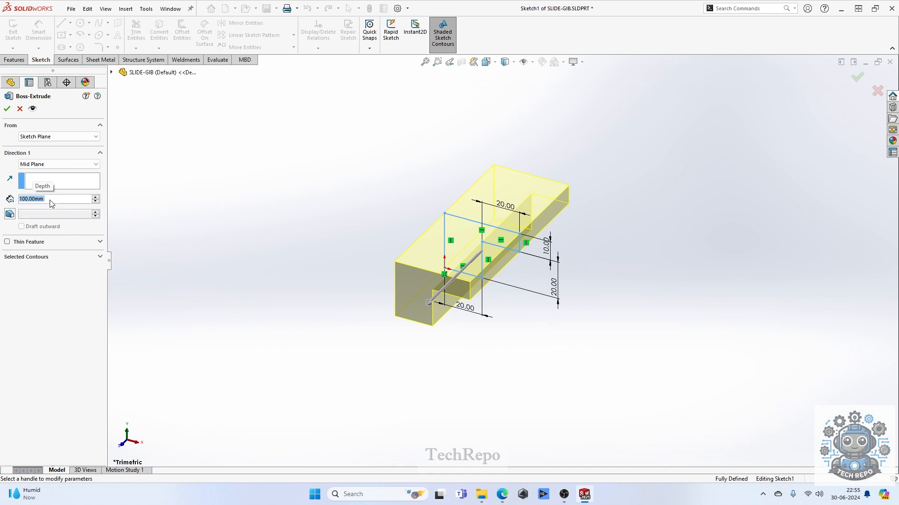
click(863, 80)
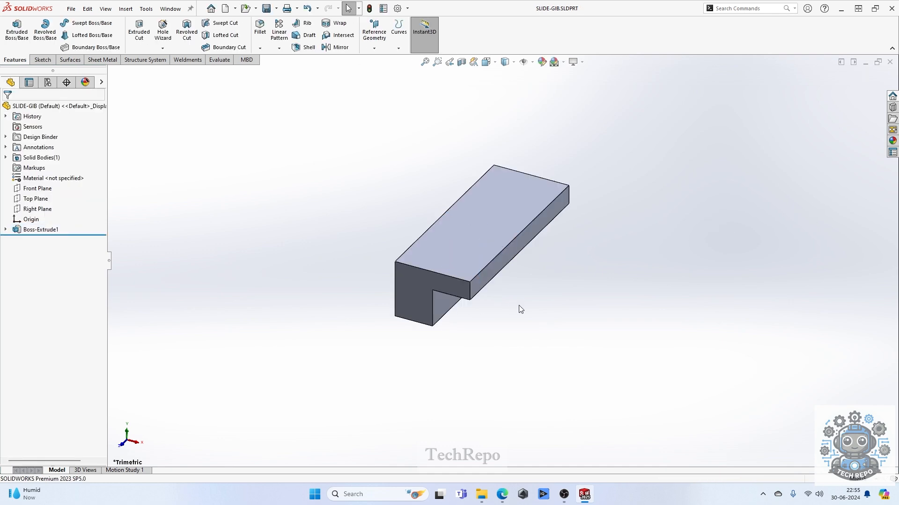
scroll(518, 306, up, 3)
scroll(516, 307, down, 3)
scroll(515, 307, up, 2)
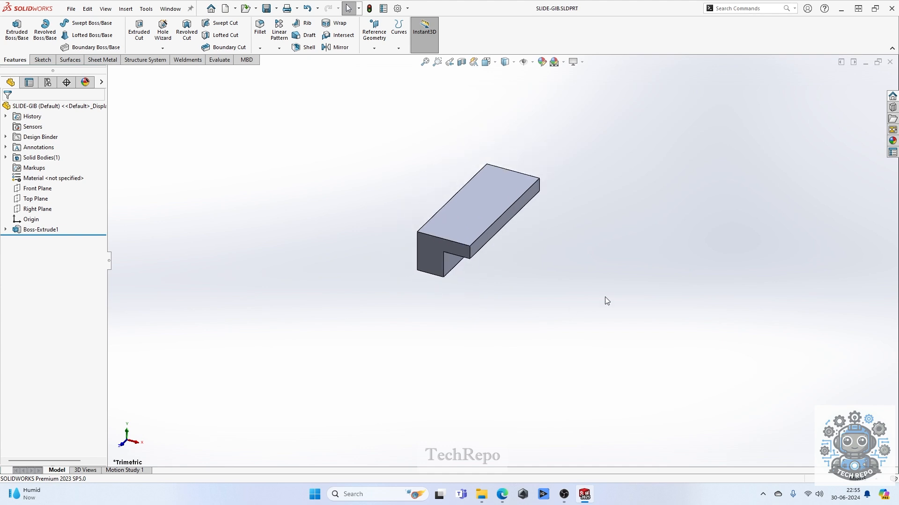
- Create a new part document and open a sketch on the Front Plane
click(225, 13)
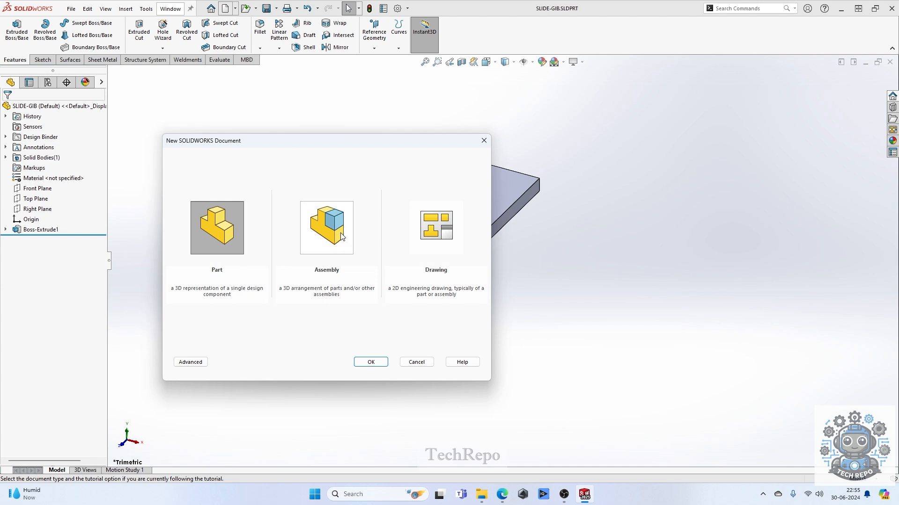
double_click(223, 232)
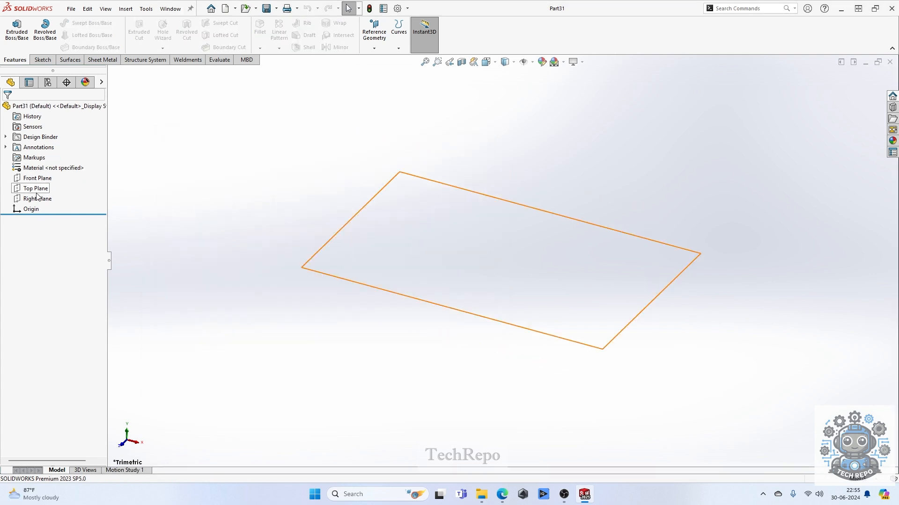
click(37, 178)
click(17, 29)
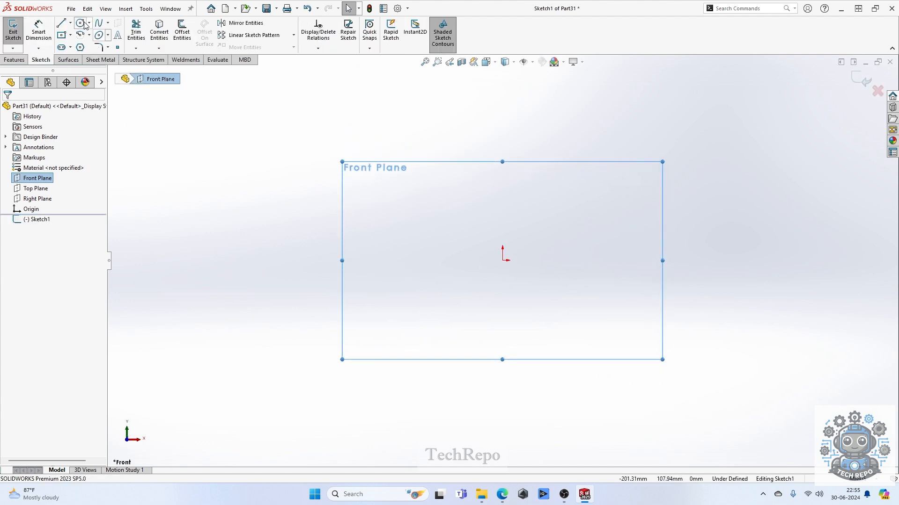
- Sketch a stepped line chain left of the origin: up about 17 mm from origin level, right about 26 mm, and up about 46 mm
click(60, 25)
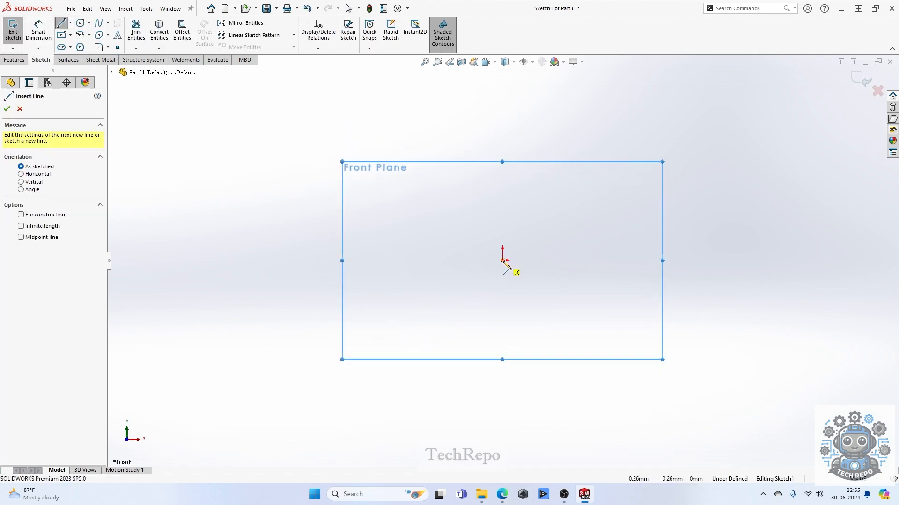
click(410, 261)
click(410, 229)
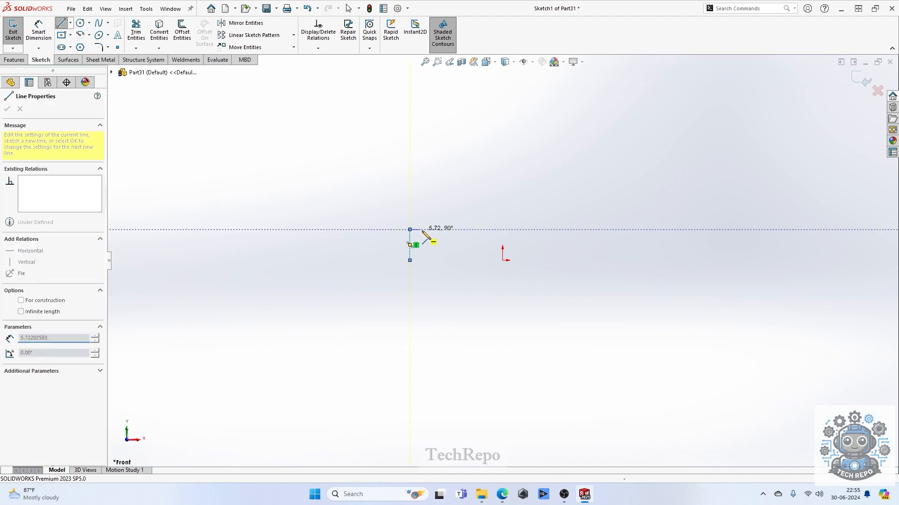
click(457, 229)
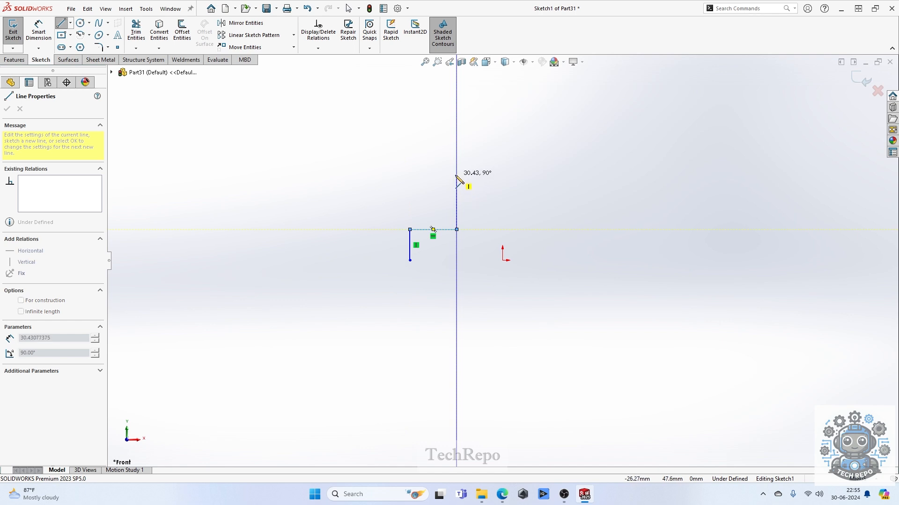
click(457, 148)
key(Escape)
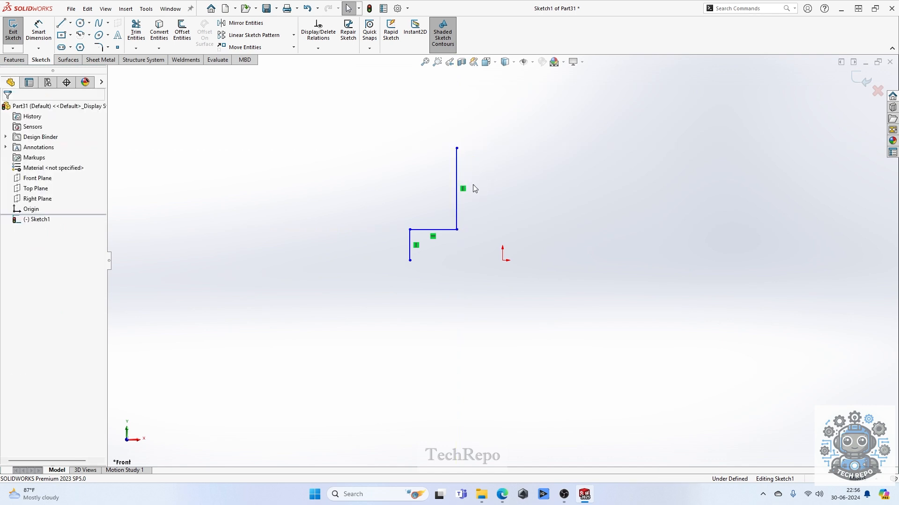
drag(341, 132, 479, 301)
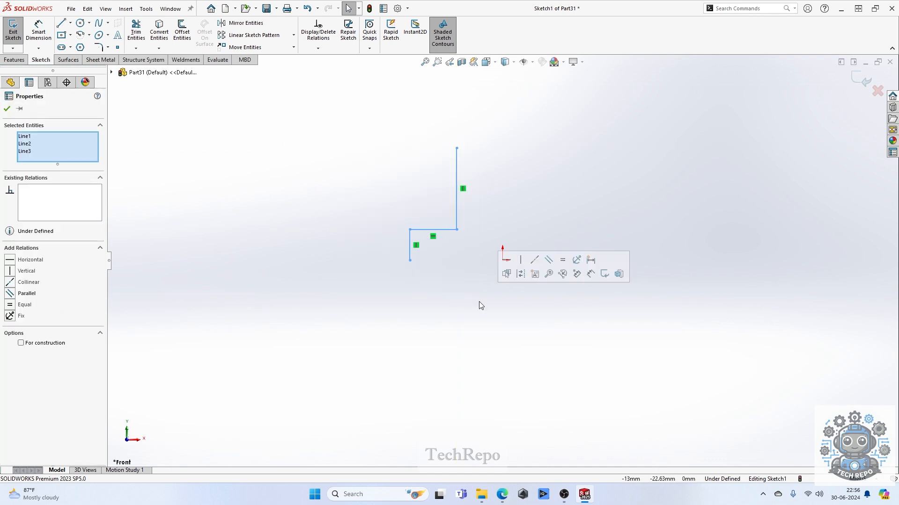
click(244, 23)
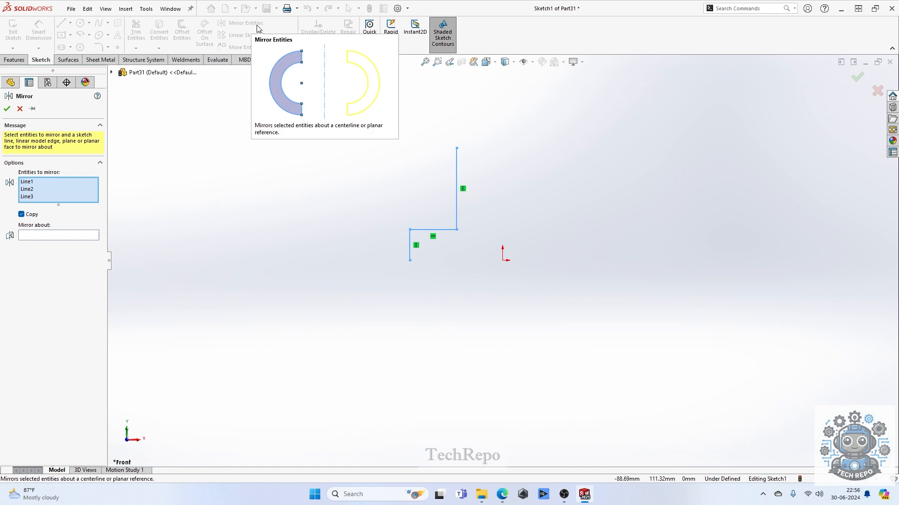
key(Escape)
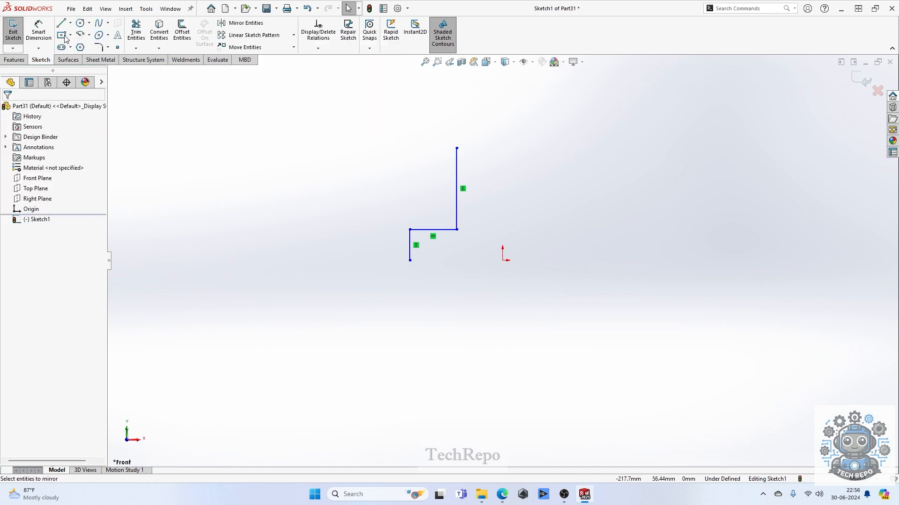
- Sketch a vertical, infinite-length construction line through the origin
click(62, 24)
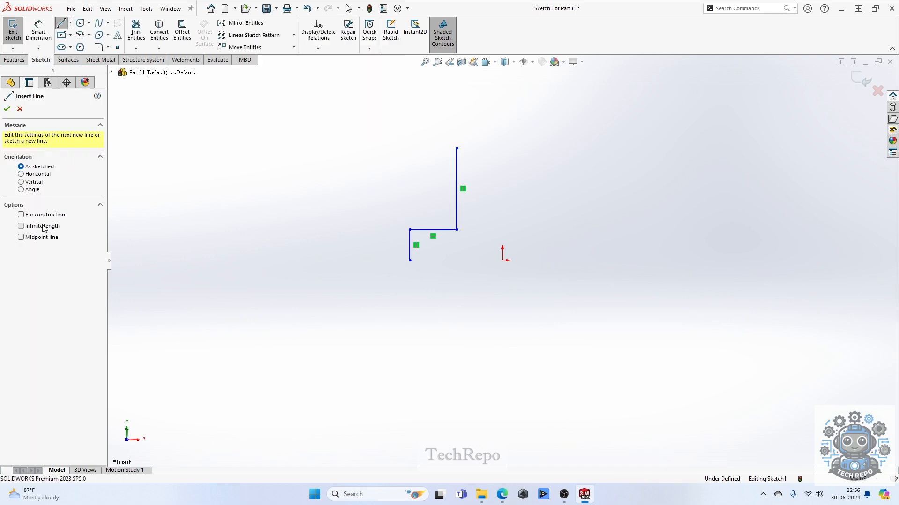
click(33, 184)
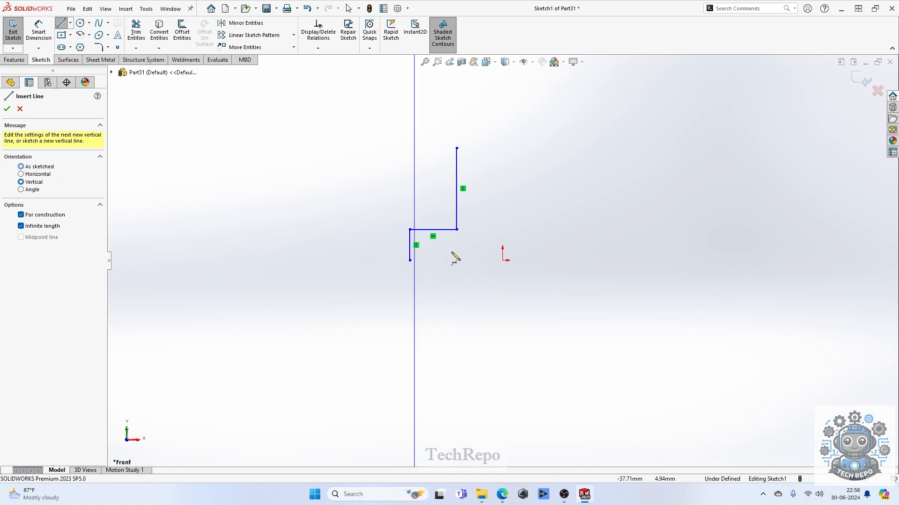
click(502, 260)
key(Escape)
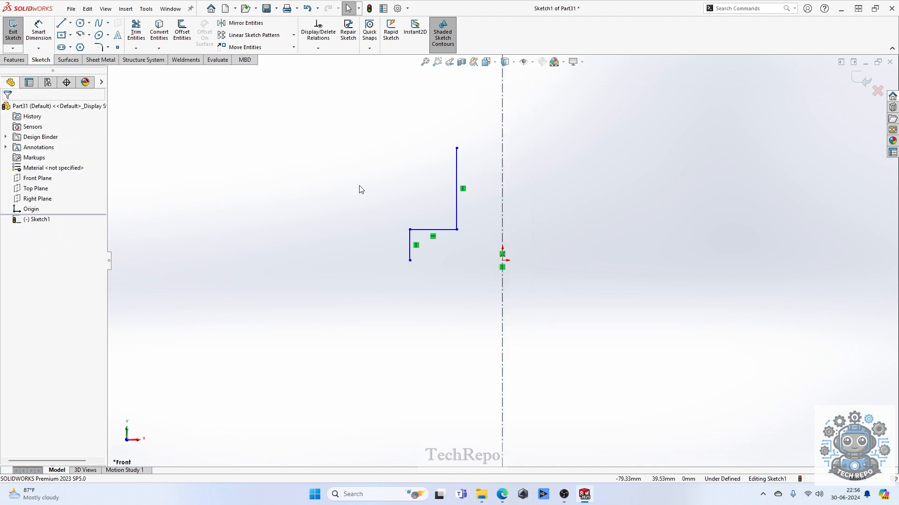
drag(371, 133, 473, 317)
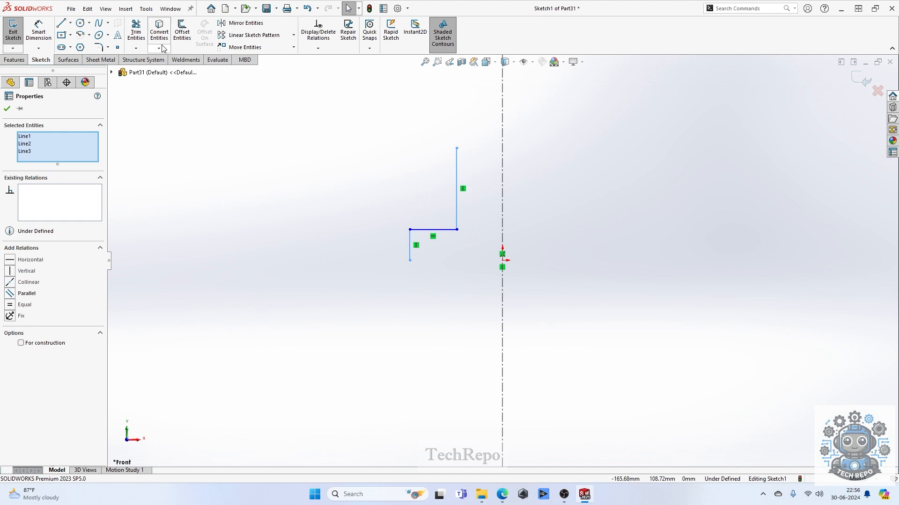
click(231, 27)
click(66, 235)
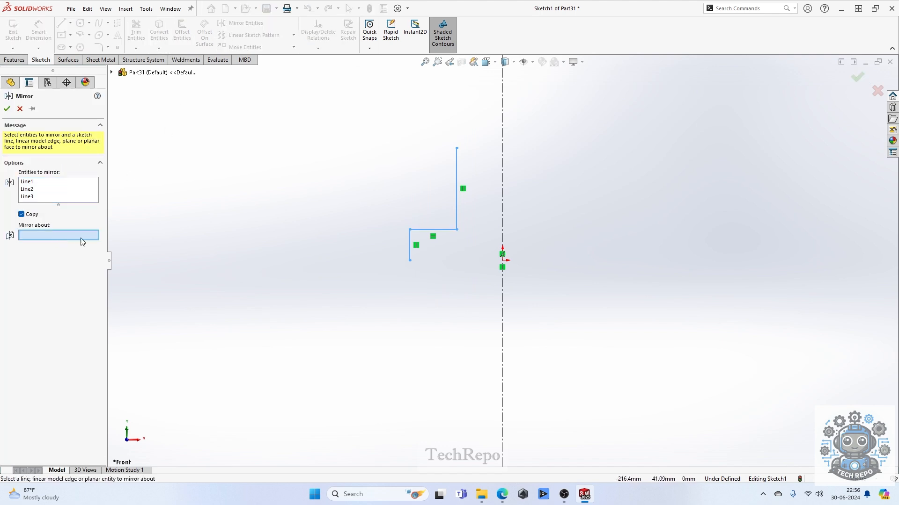
click(502, 198)
key(Escape)
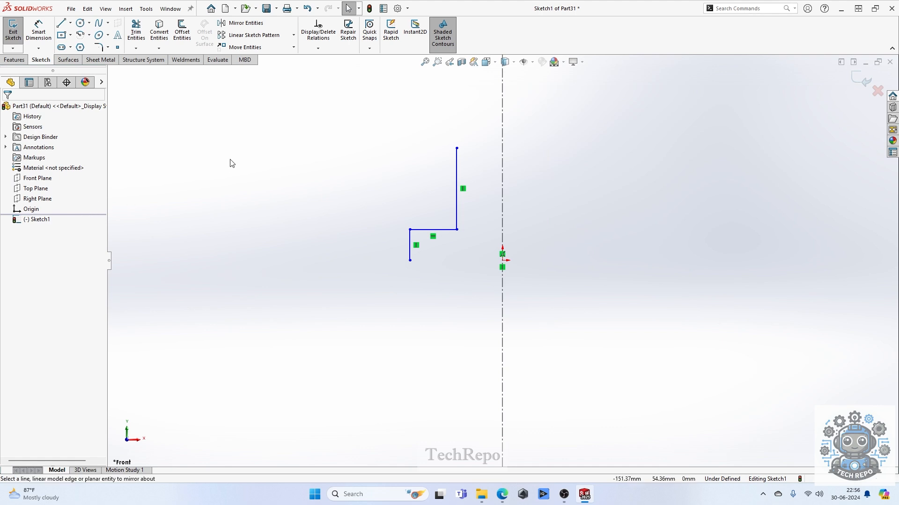
- Mirror the three stepped lines about the vertical construction line, keeping the originals as a copy
mouse_move(332, 104)
mouse_down()
mouse_move(473, 343)
mouse_move(472, 331)
mouse_up()
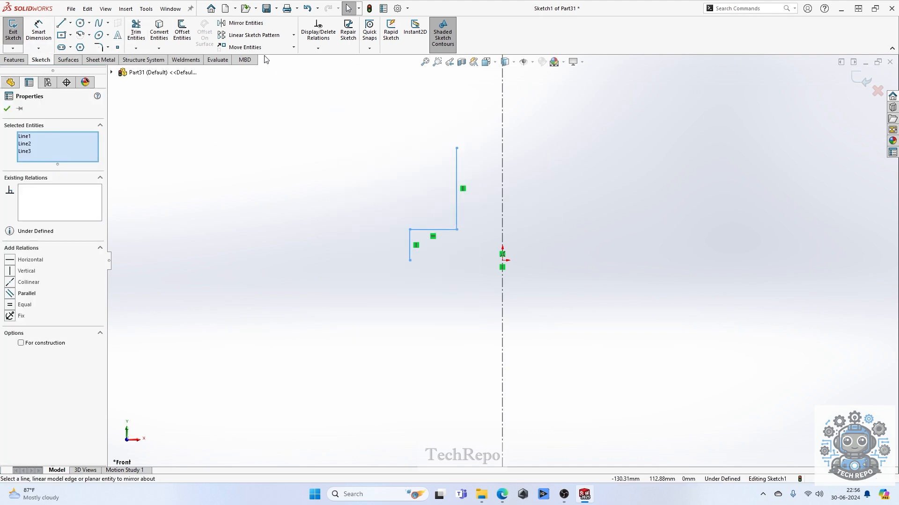
click(244, 23)
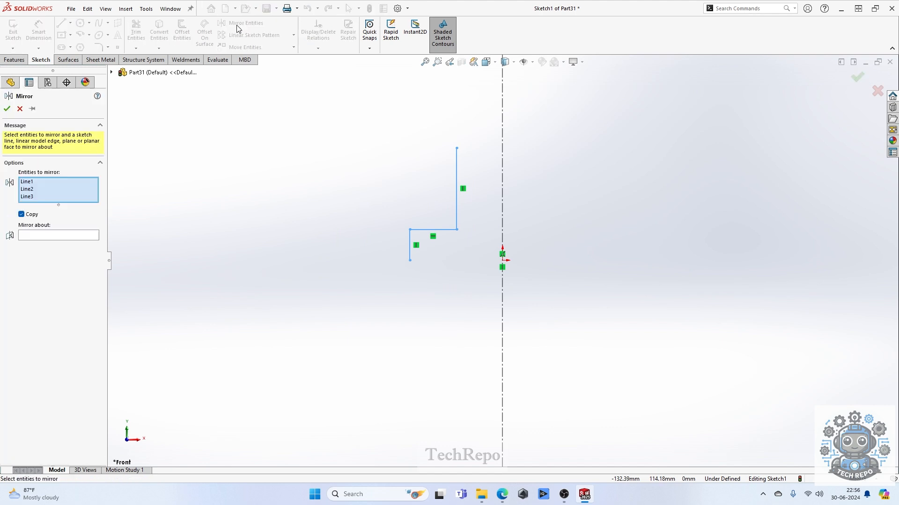
click(70, 238)
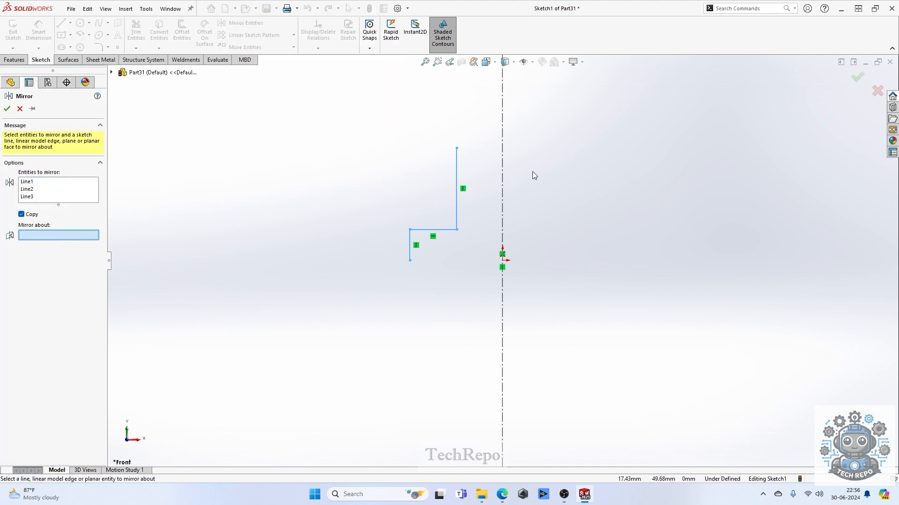
click(503, 182)
click(856, 77)
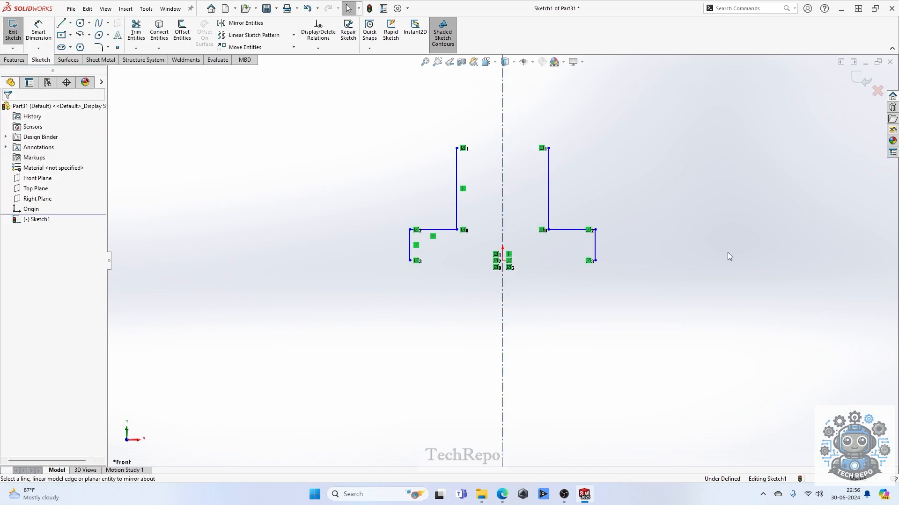
- Close the inverted-T profile with horizontal lines joining its two upper endpoints and its two lower endpoints
click(61, 23)
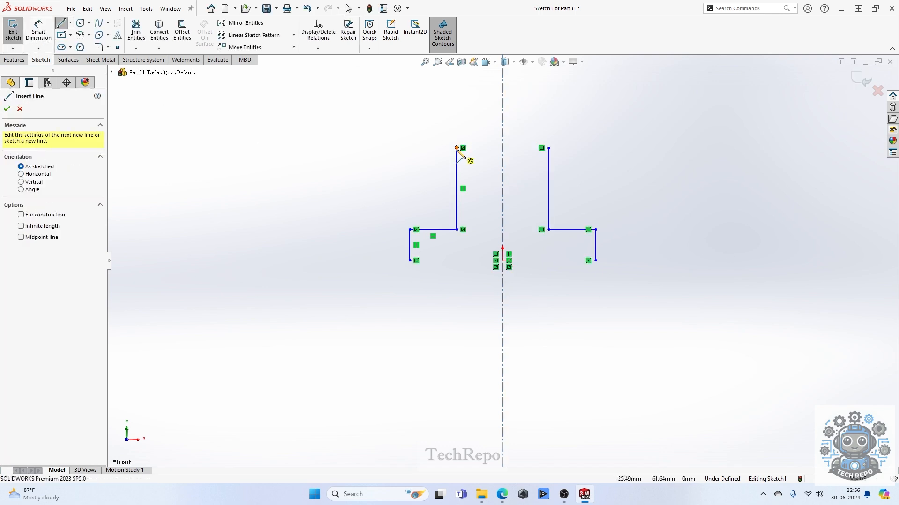
drag(456, 148, 549, 147)
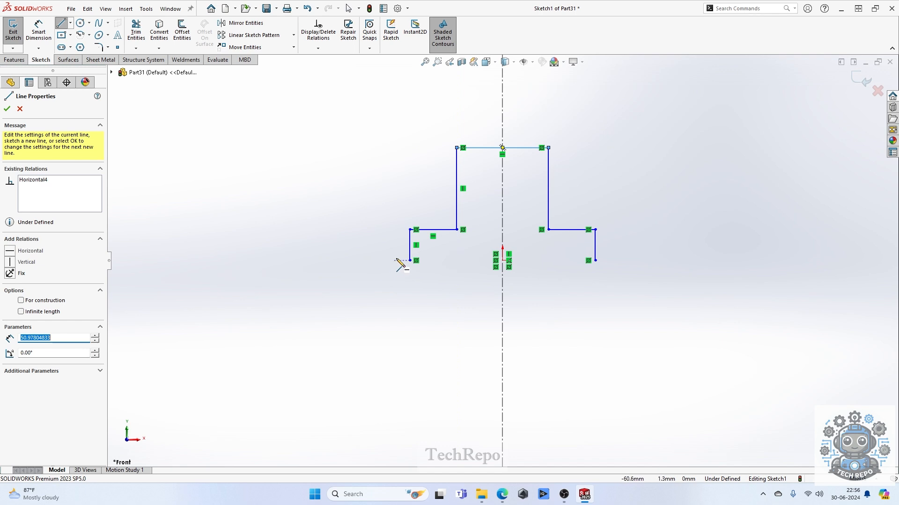
drag(410, 260, 596, 260)
key(Escape)
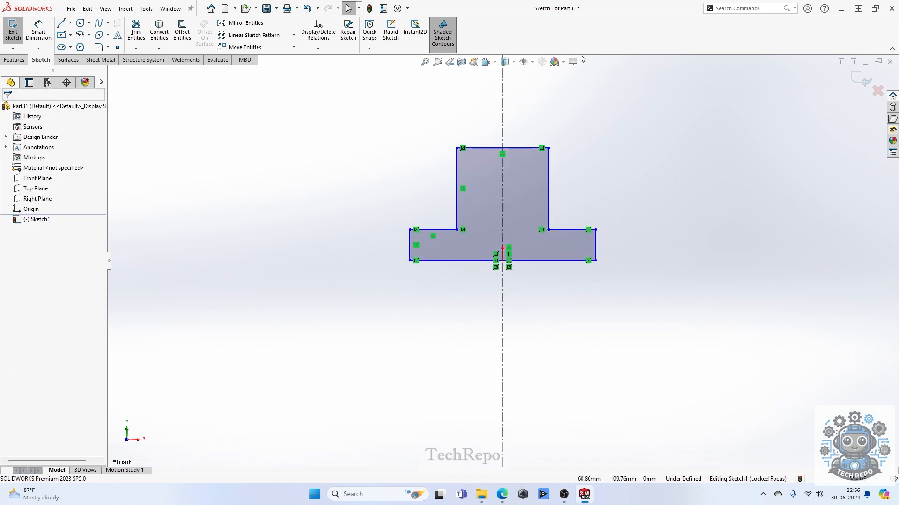
- Dimension the width of the profile's left ledge, between the two left vertical lines, to 28 mm
click(39, 31)
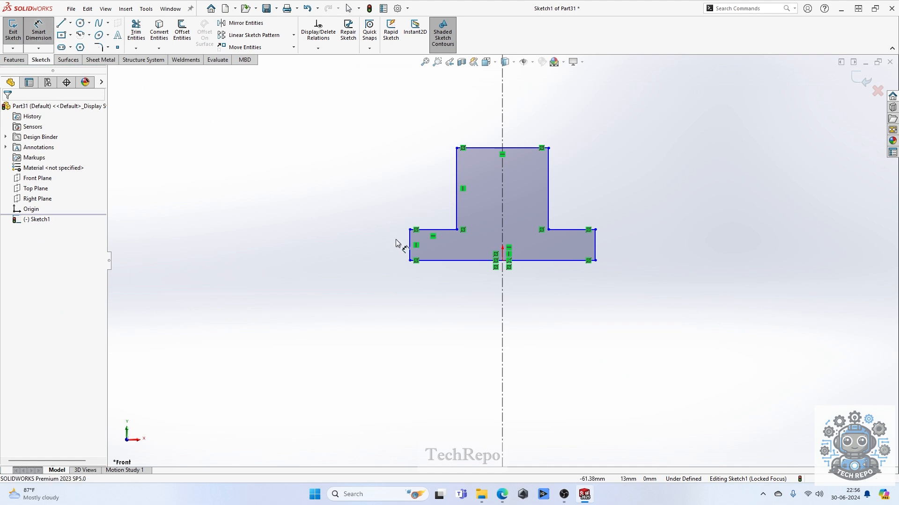
click(410, 245)
click(457, 216)
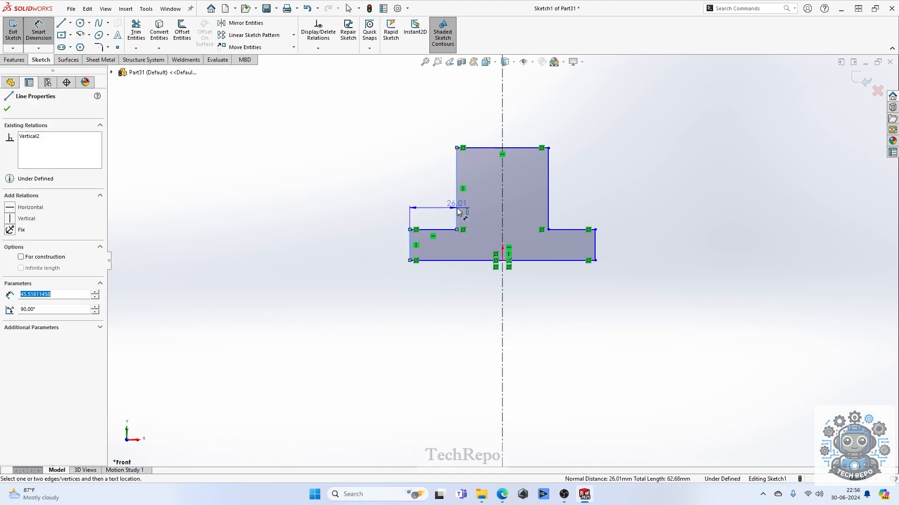
click(431, 202)
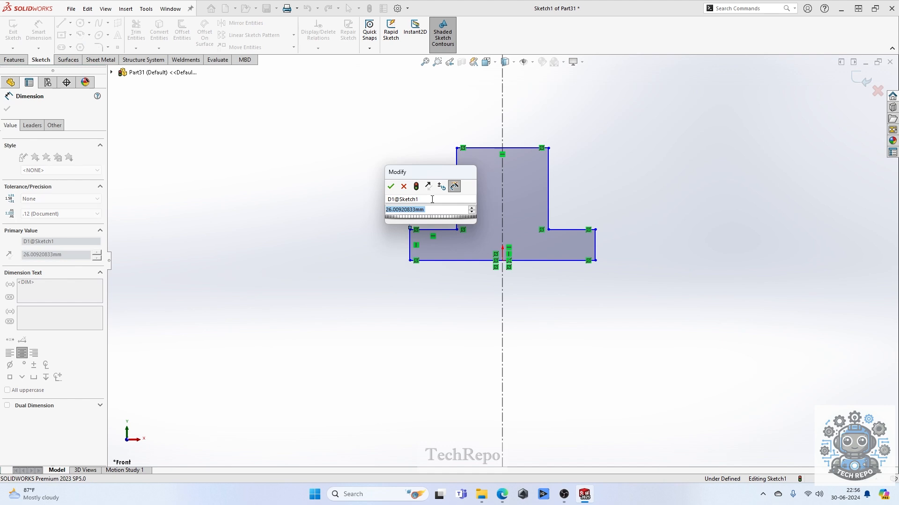
text(28)
key(Return)
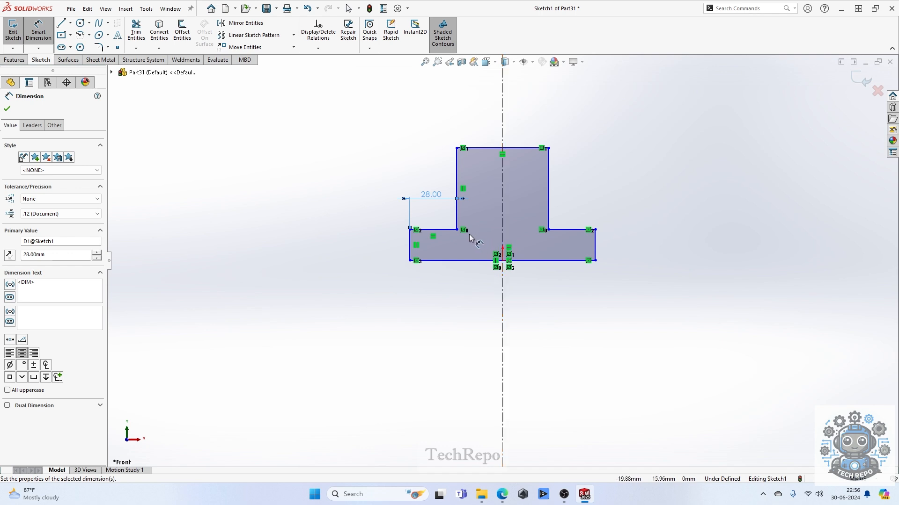
- Dimension the width of the profile's upper horizontal line to 15 mm
click(503, 149)
click(517, 123)
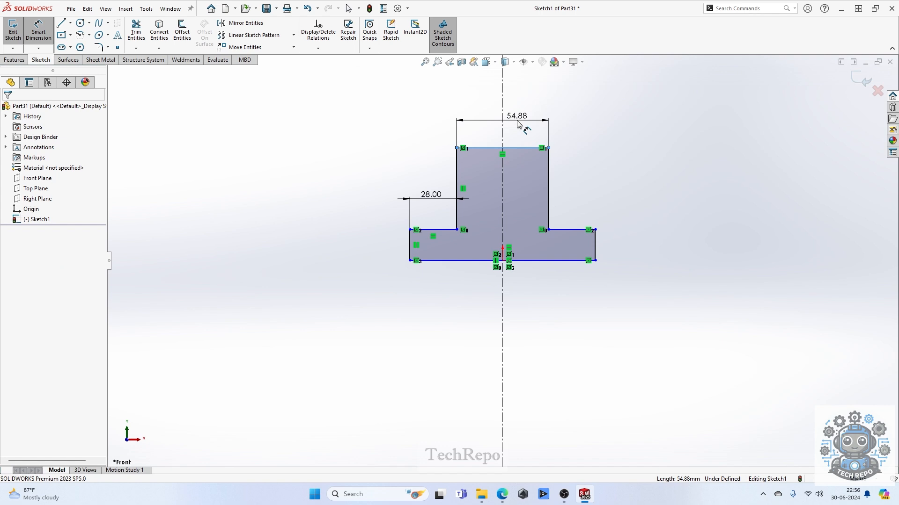
text(15)
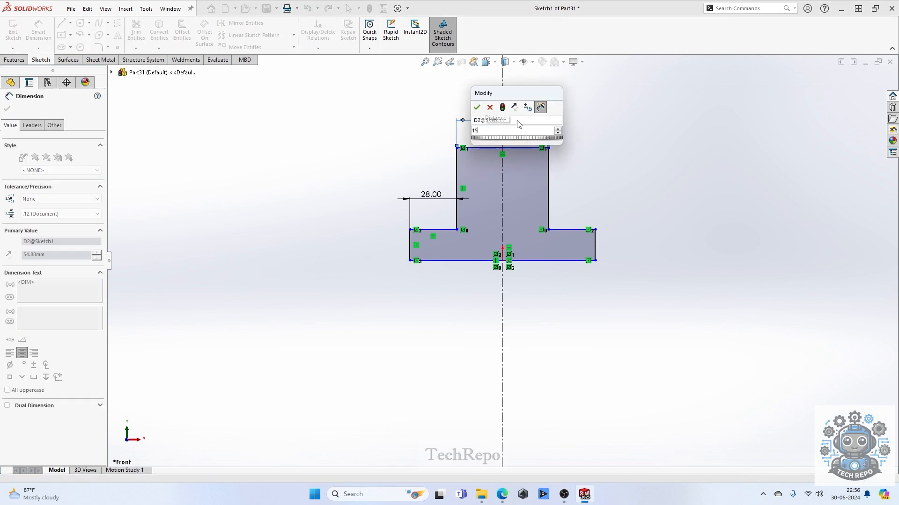
key(Return)
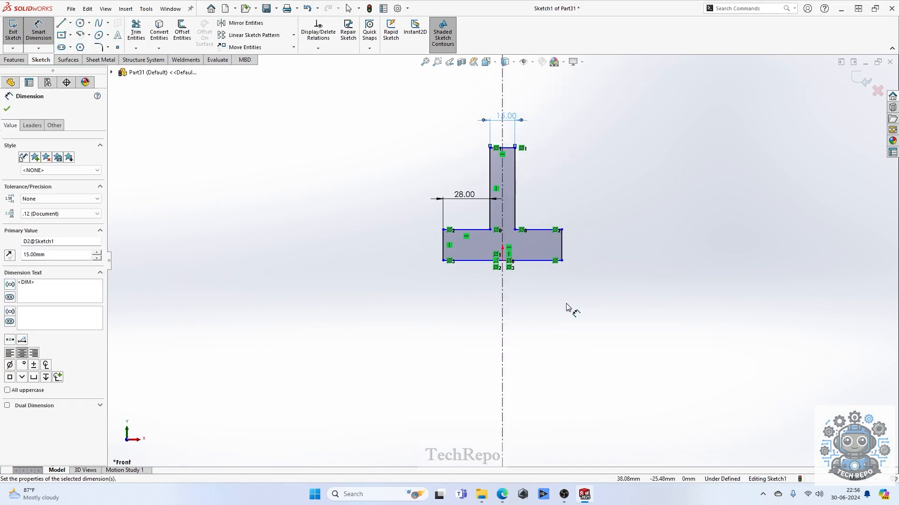
- Dimension the thickness of the profile's base, between the ledge and the lower horizontal line, to 20 mm
click(542, 230)
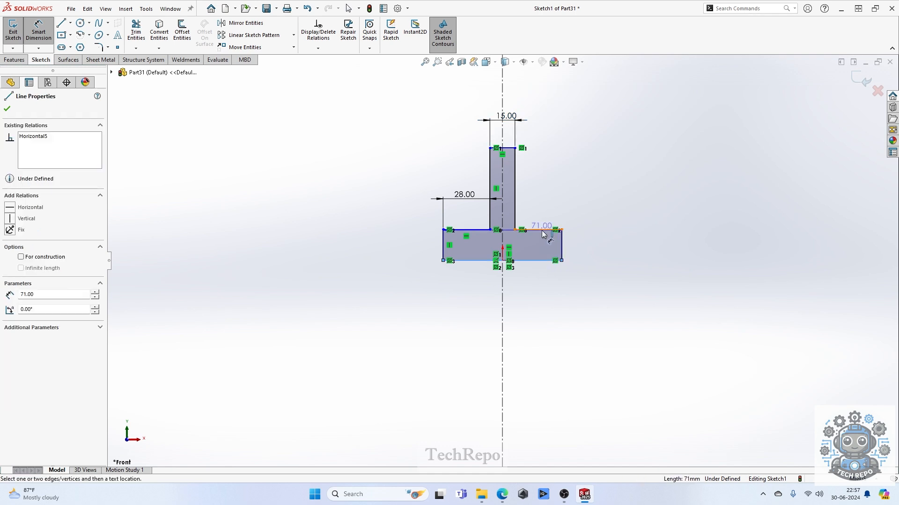
click(545, 261)
click(620, 251)
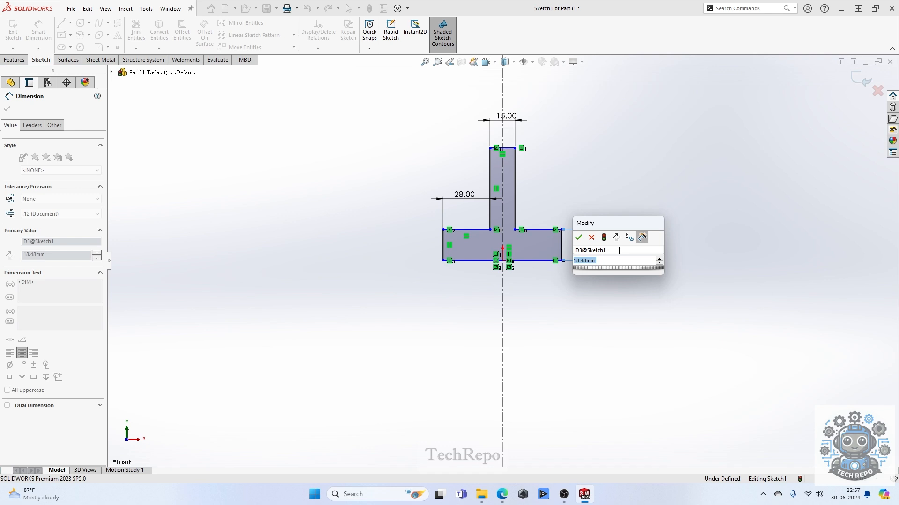
key(Return)
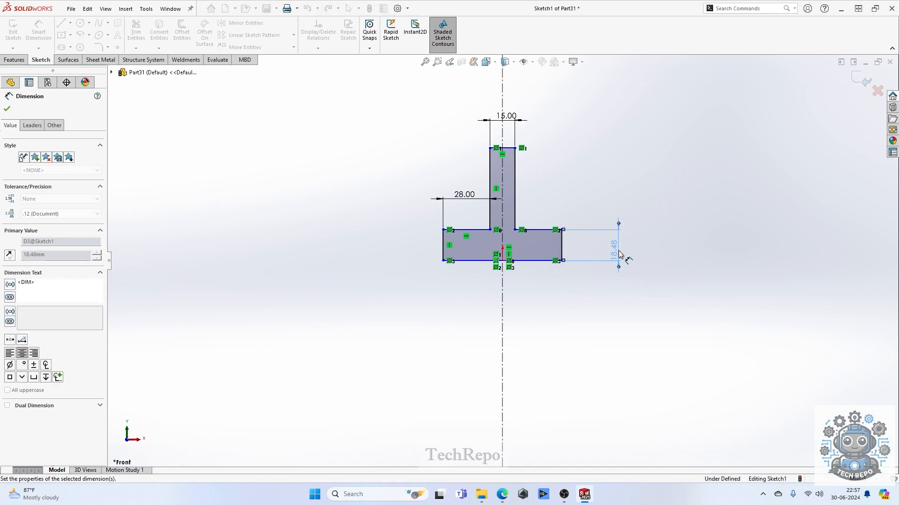
double_click(613, 249)
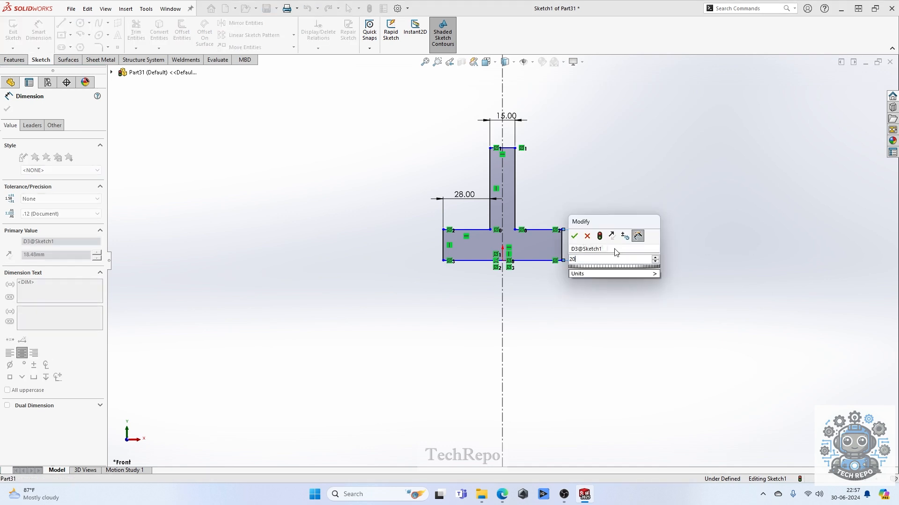
text(20)
key(Return)
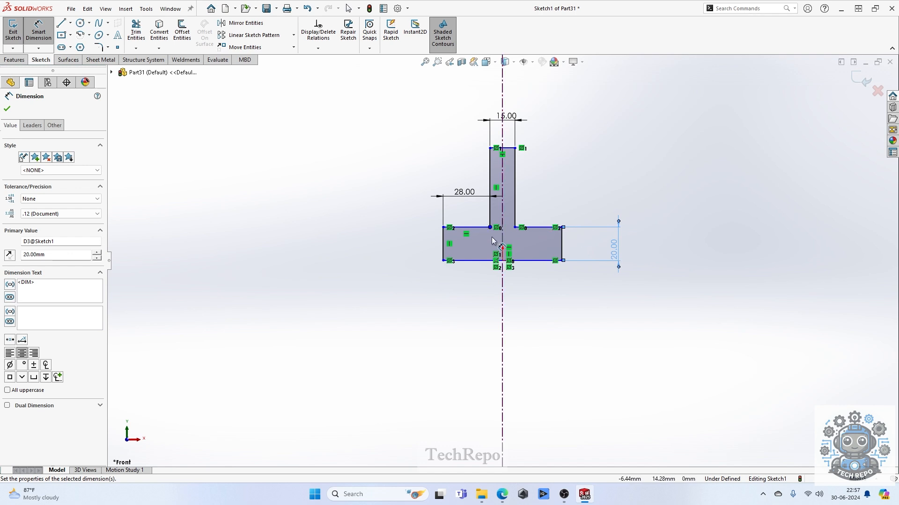
scroll(489, 240, down, 2)
scroll(485, 240, up, 1)
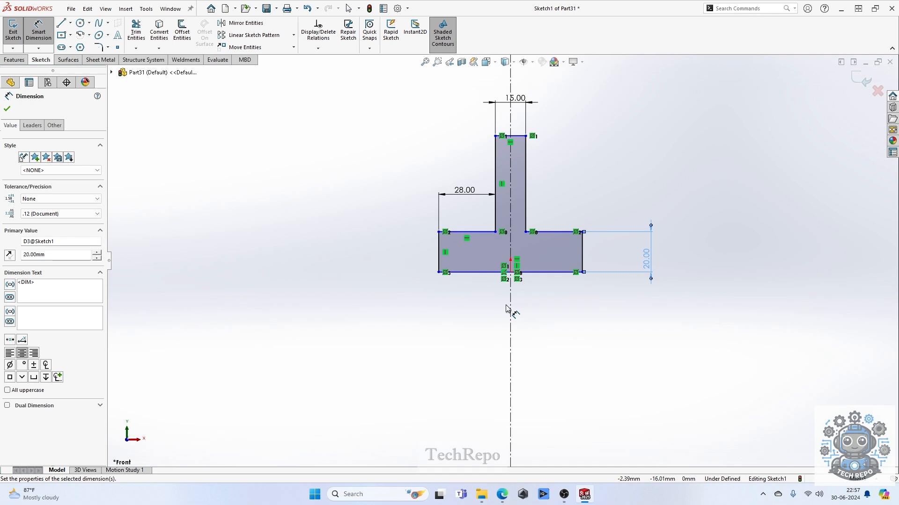
key(Escape)
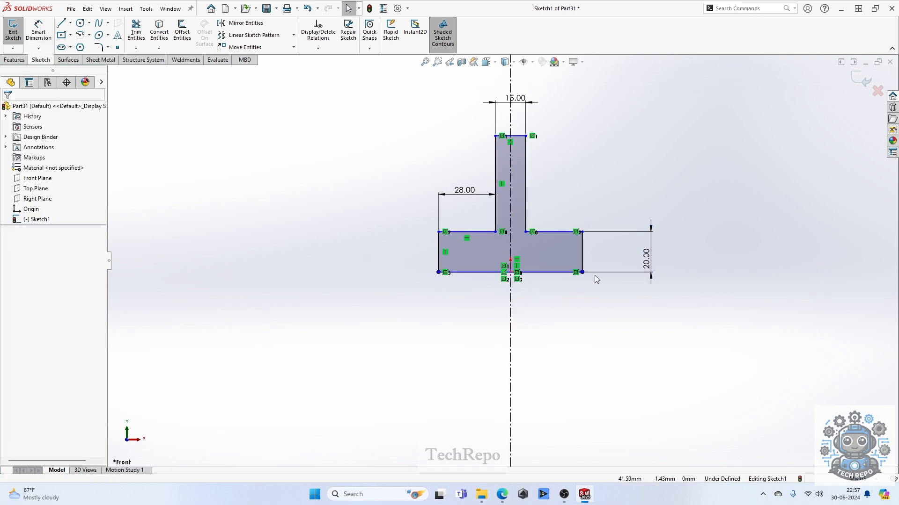
- Move the profile up off the origin and add a Midpoint relation between its lower horizontal line and the origin
drag(585, 273, 595, 247)
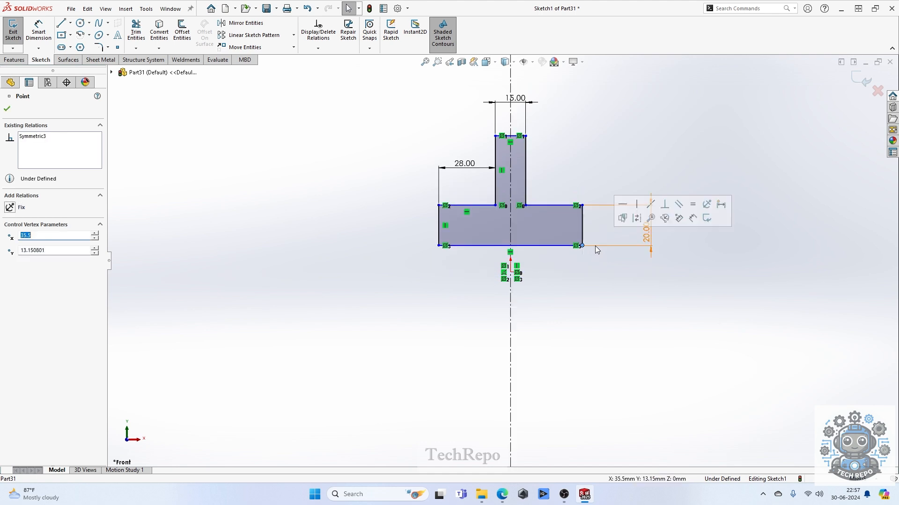
click(533, 249)
click(530, 246)
ctrl+click(511, 272)
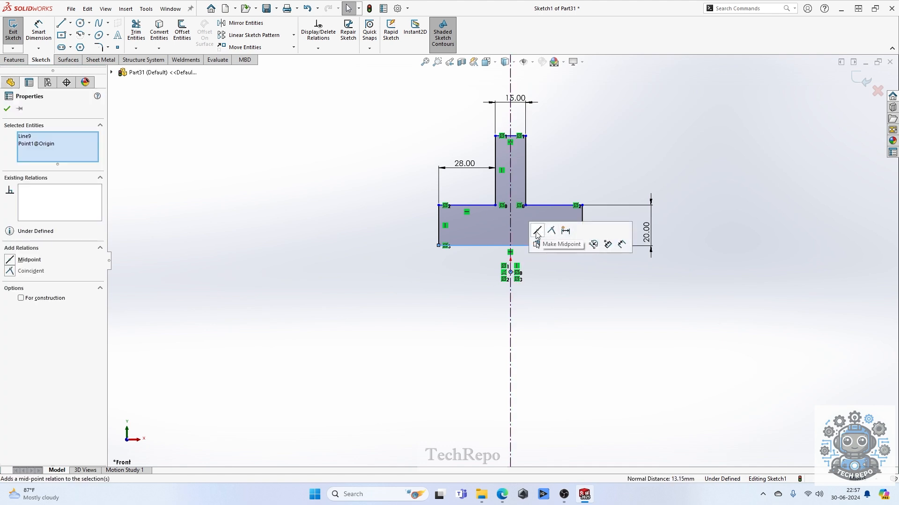
click(536, 231)
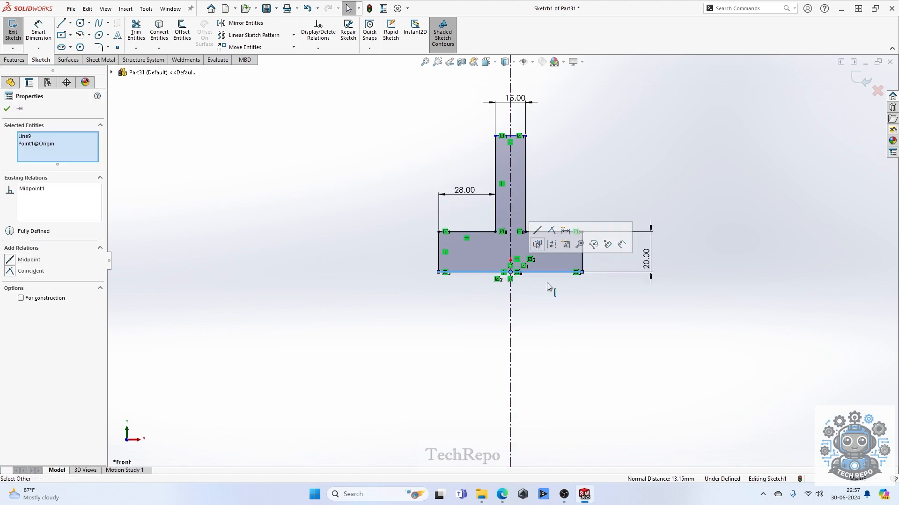
- Shorten the stem and dimension its height from the left ledge to the upper line as 40 mm
click(525, 136)
drag(524, 136, 525, 154)
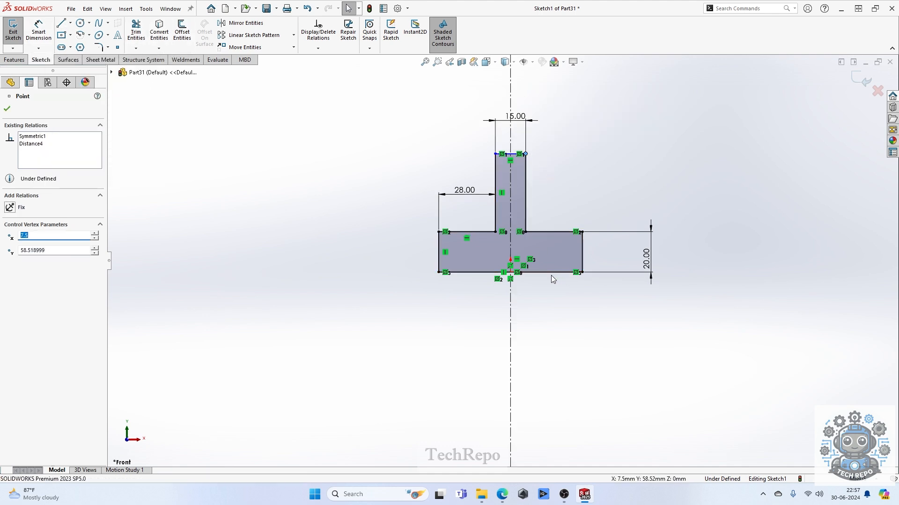
click(39, 32)
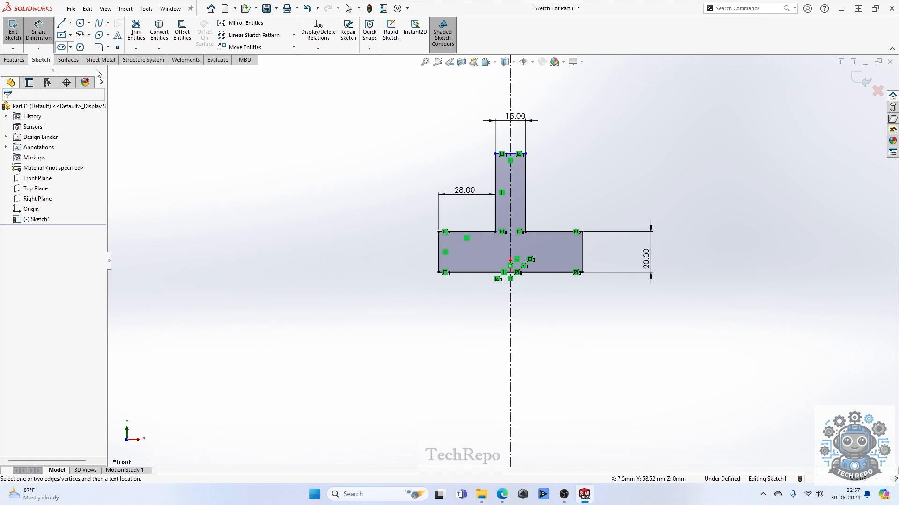
click(511, 155)
click(468, 231)
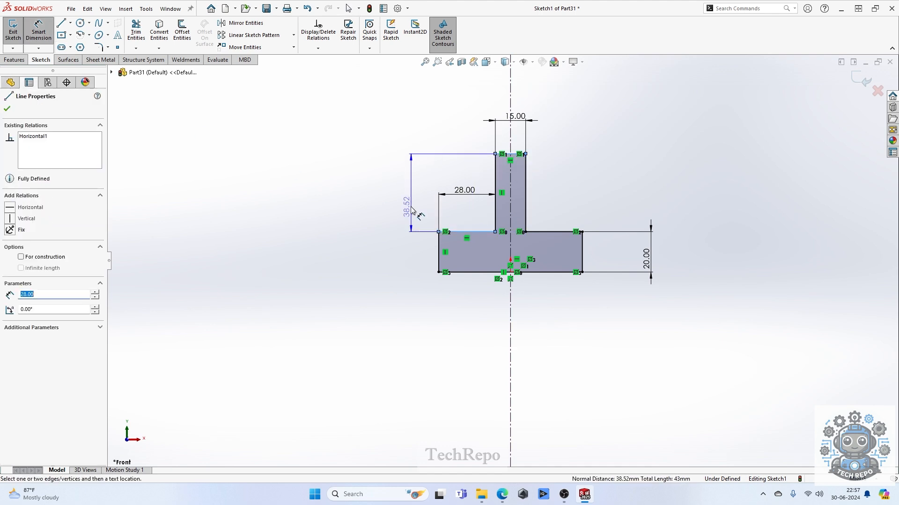
click(392, 194)
text(40)
key(Return)
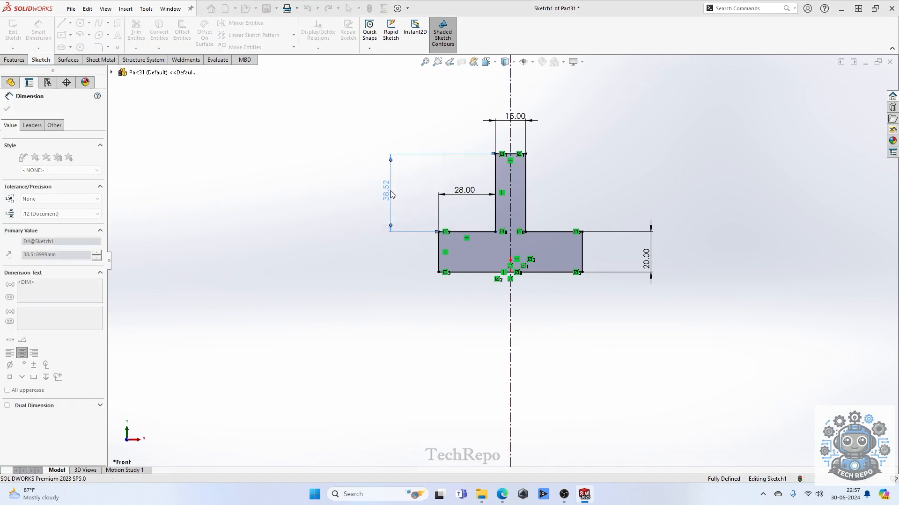
- Exit the sketch and extrude the inverted-T profile with the Mid Plane condition to a depth of 60 mm
click(853, 79)
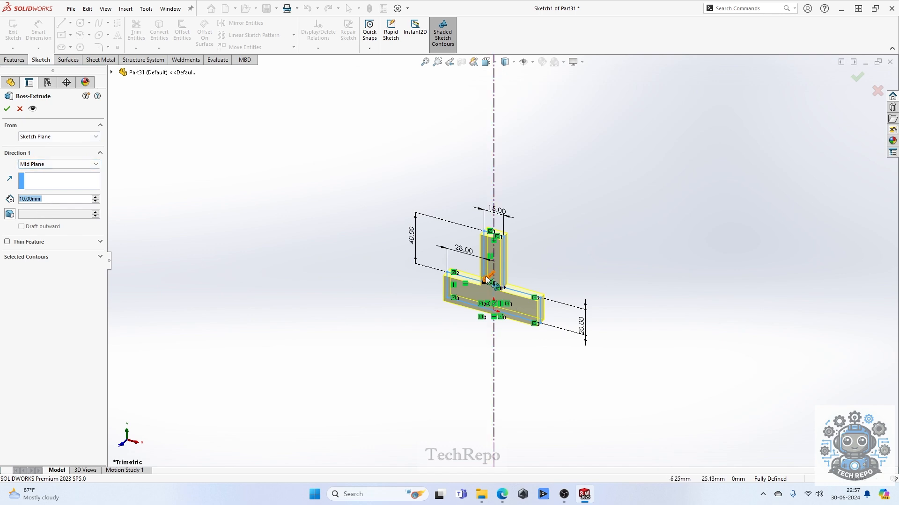
click(487, 277)
click(467, 290)
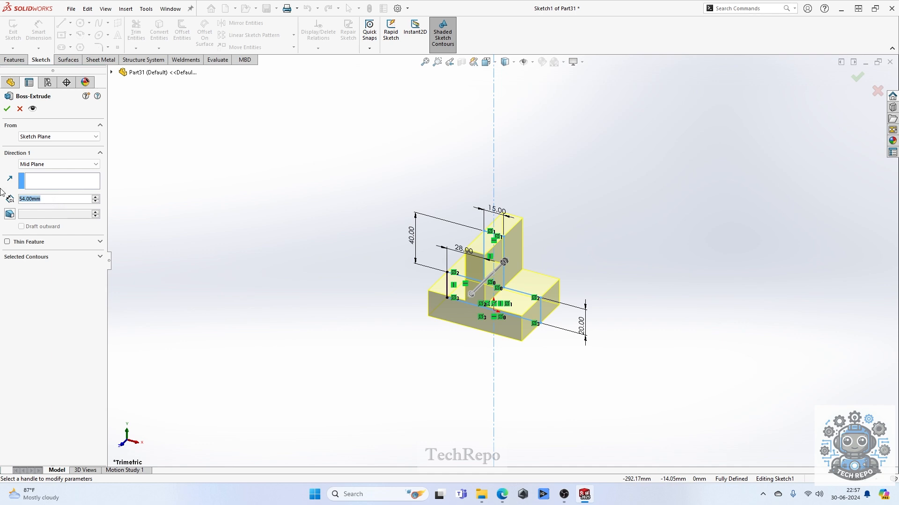
text(60)
key(Return)
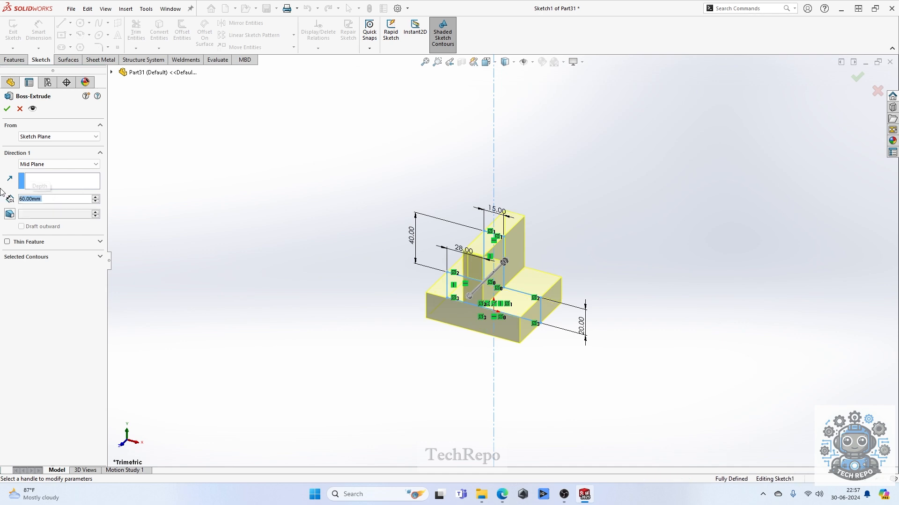
click(857, 78)
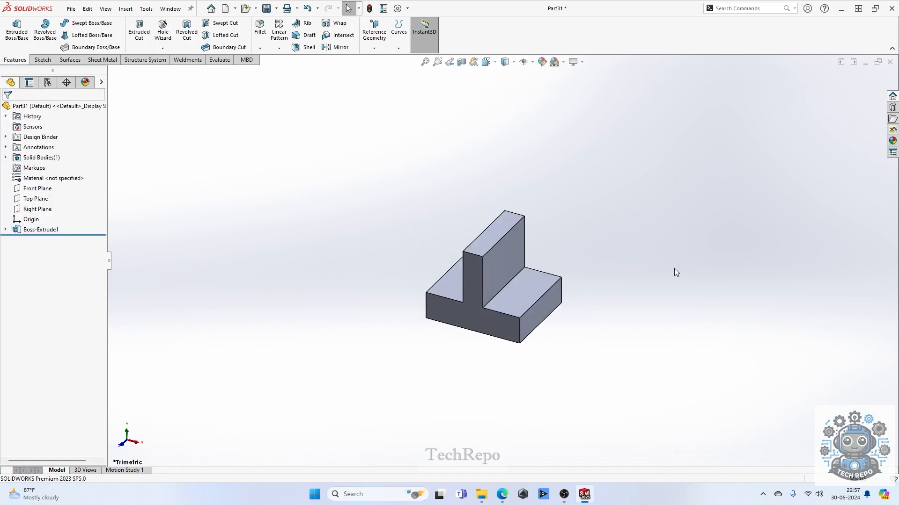
- Save the part in the Slider asm folder under the file name SLIDER
key(ctrl+s)
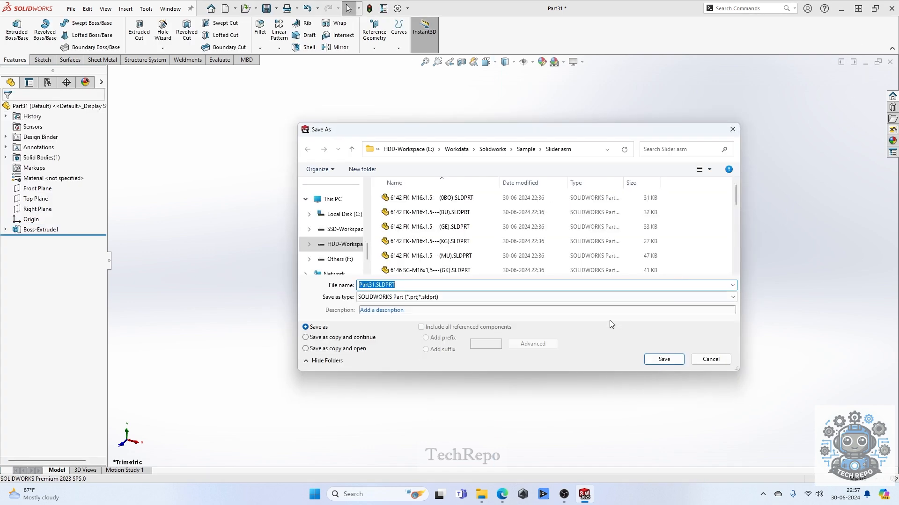
text(SLIDER)
key(Return)
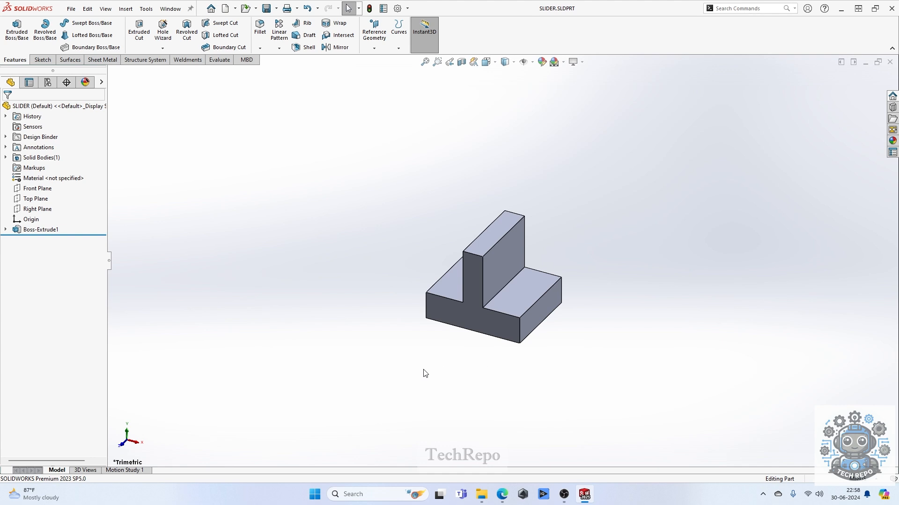
- In the Slider-asm assembly, insert SLIDE-GIB rotated 90° about Y and place it on the base plate's free end, opposite the cylinder support
key(ctrl+Tab)
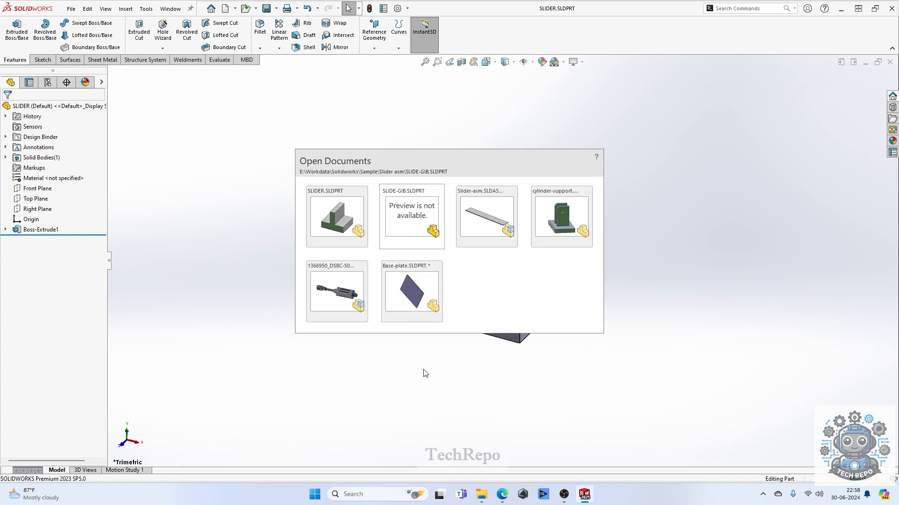
click(483, 221)
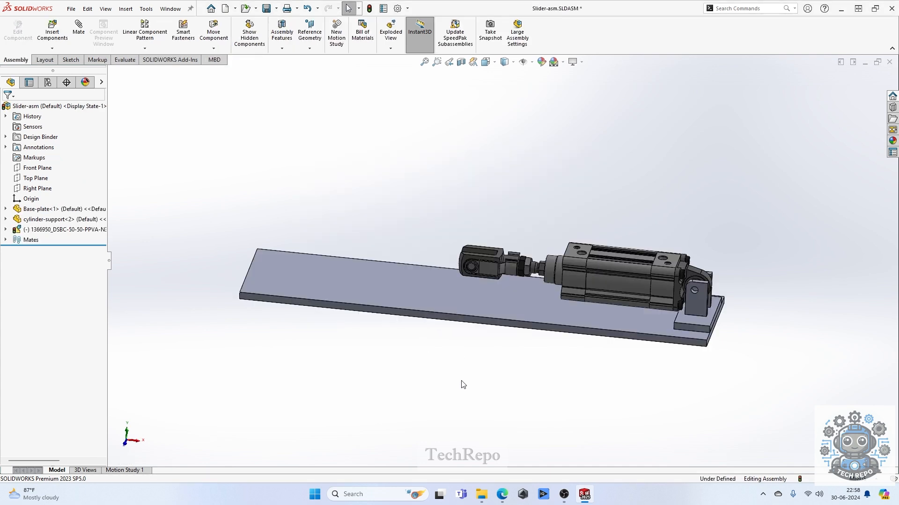
click(52, 31)
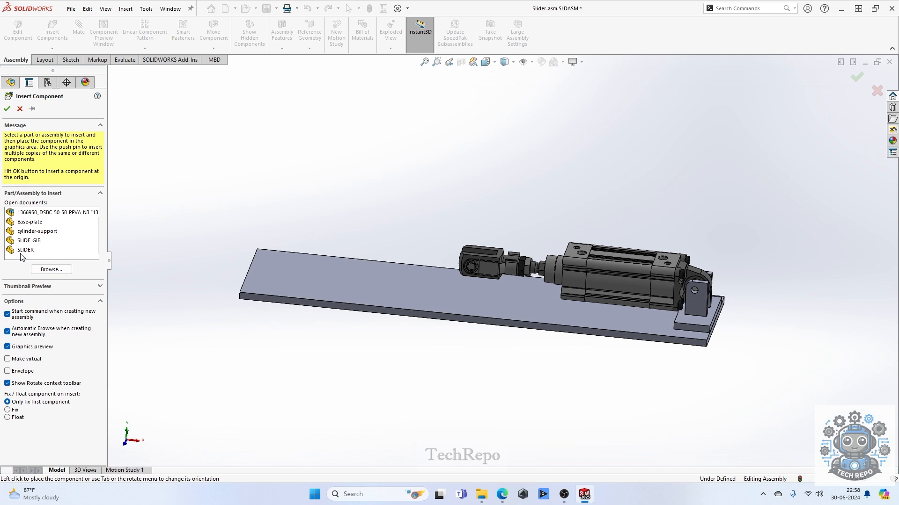
click(28, 240)
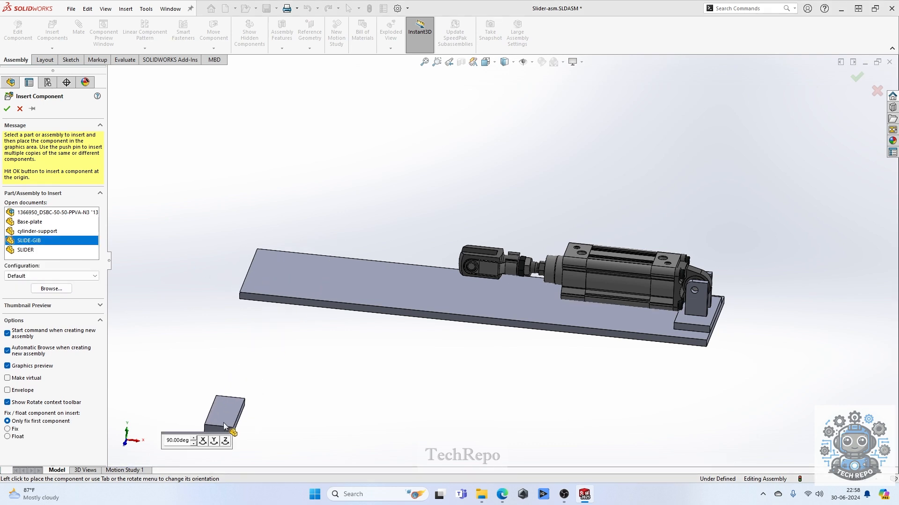
click(214, 440)
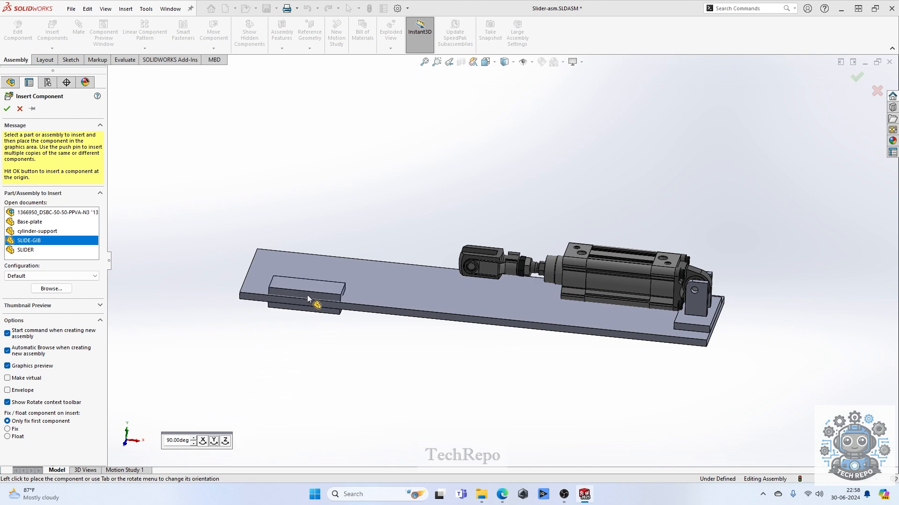
scroll(306, 296, down, 2)
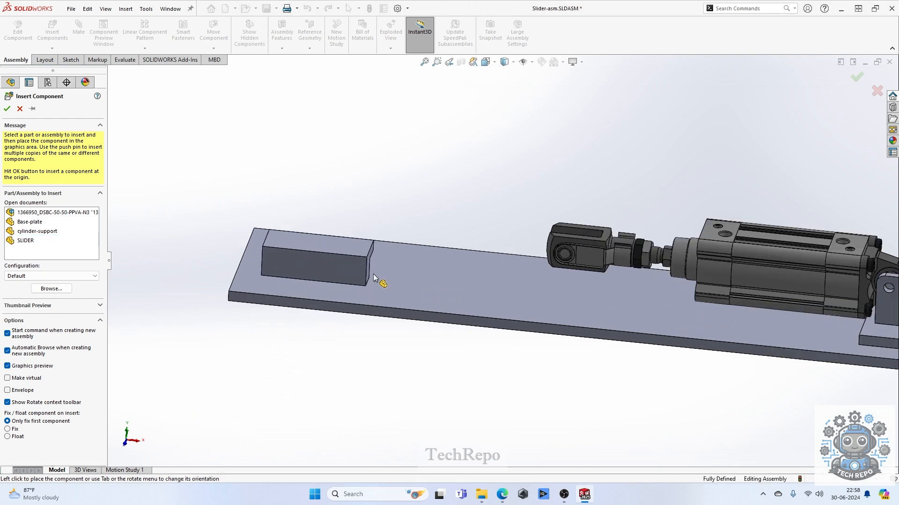
click(373, 273)
scroll(366, 275, down, 5)
middle_drag(358, 274, 300, 318)
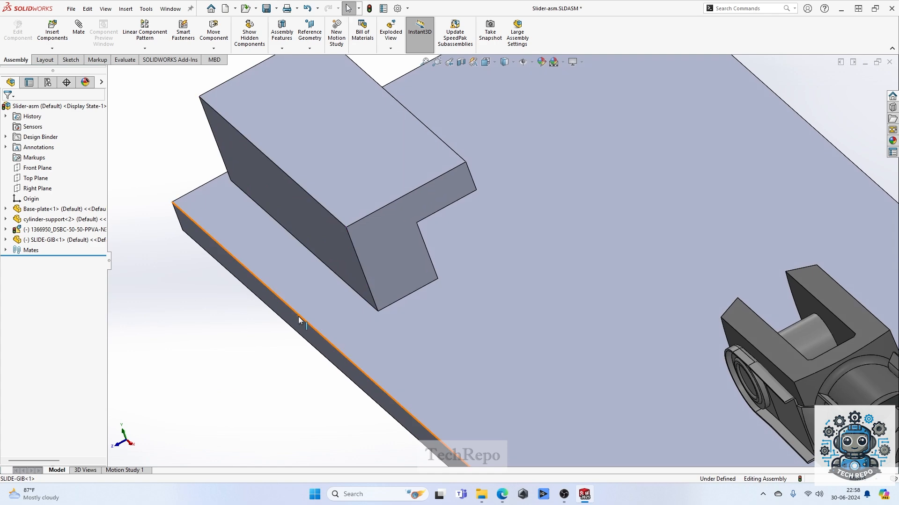
scroll(392, 313, up, 4)
middle_drag(424, 272, 416, 316)
scroll(417, 316, up, 5)
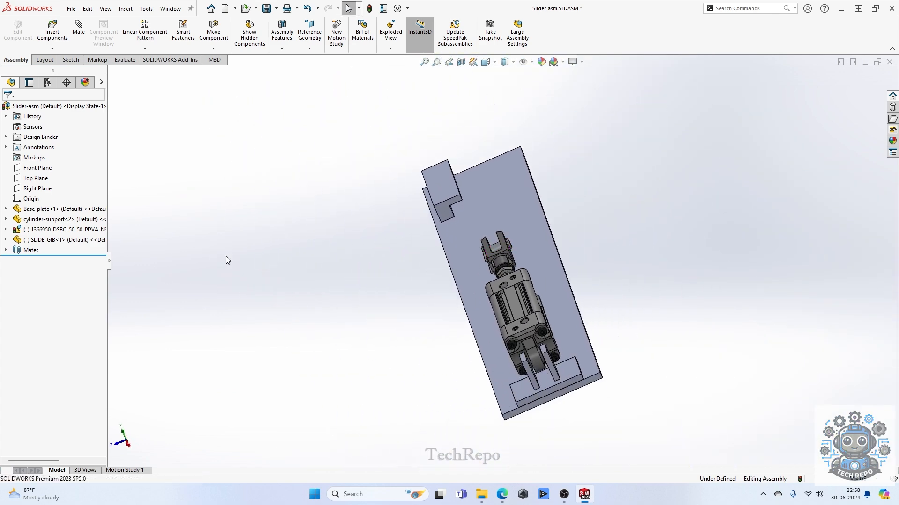
- Insert a second SLIDE-GIB rotated 270° about Y and place it on the base plate's free end, facing the first gib
click(61, 49)
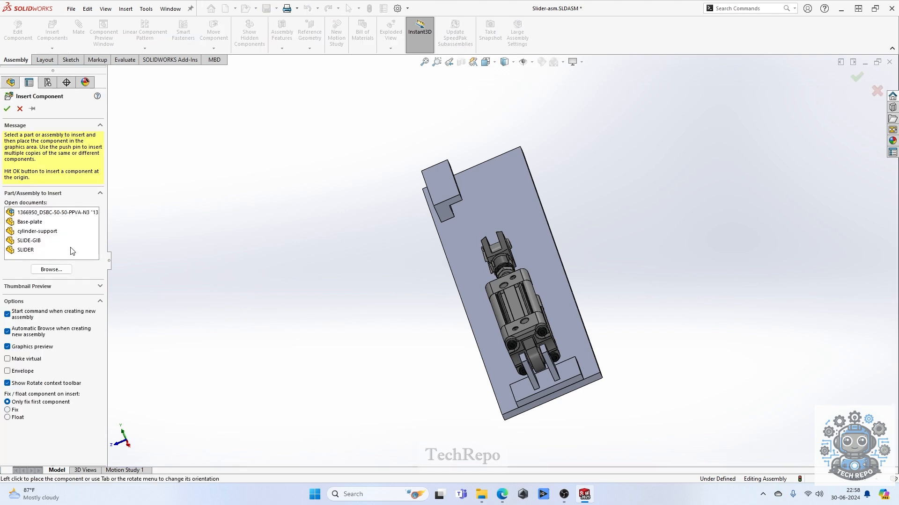
click(29, 241)
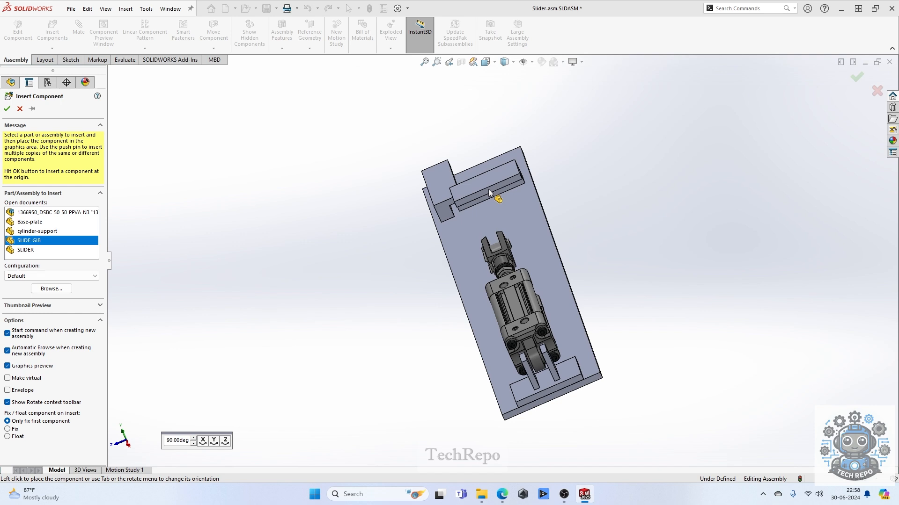
click(214, 441)
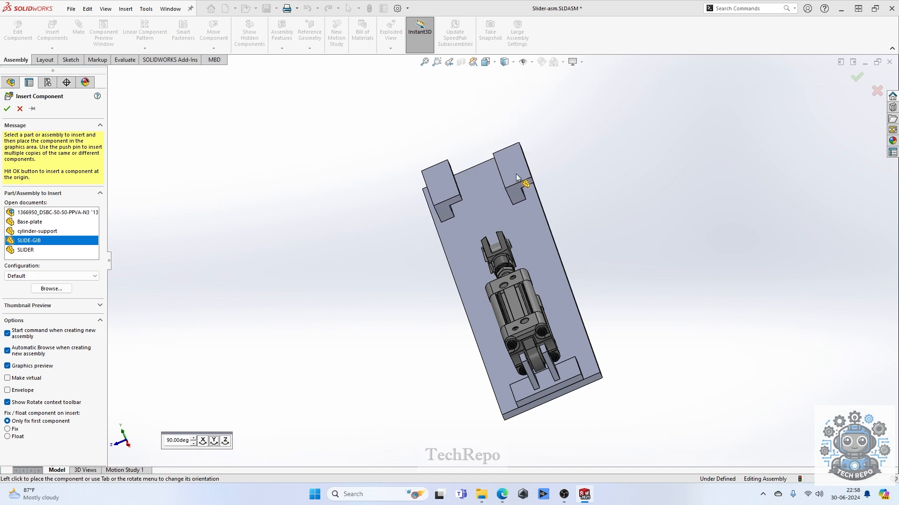
click(214, 441)
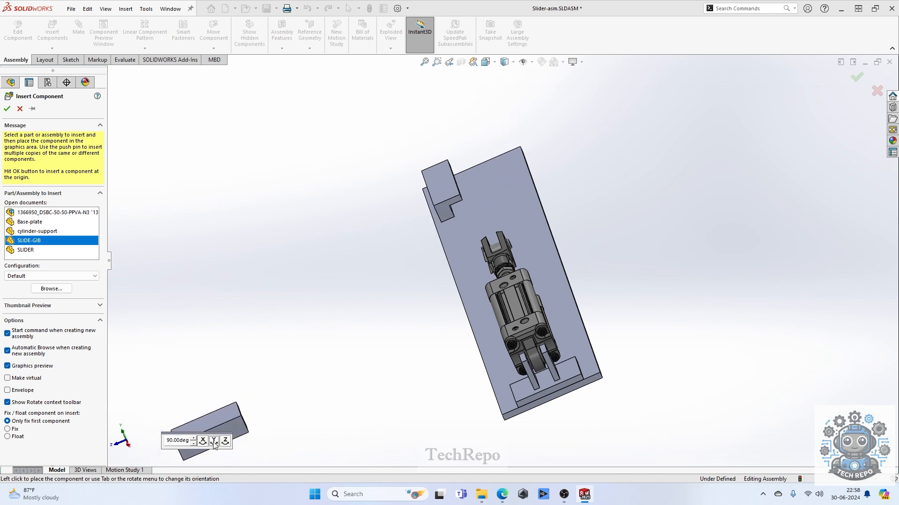
click(213, 441)
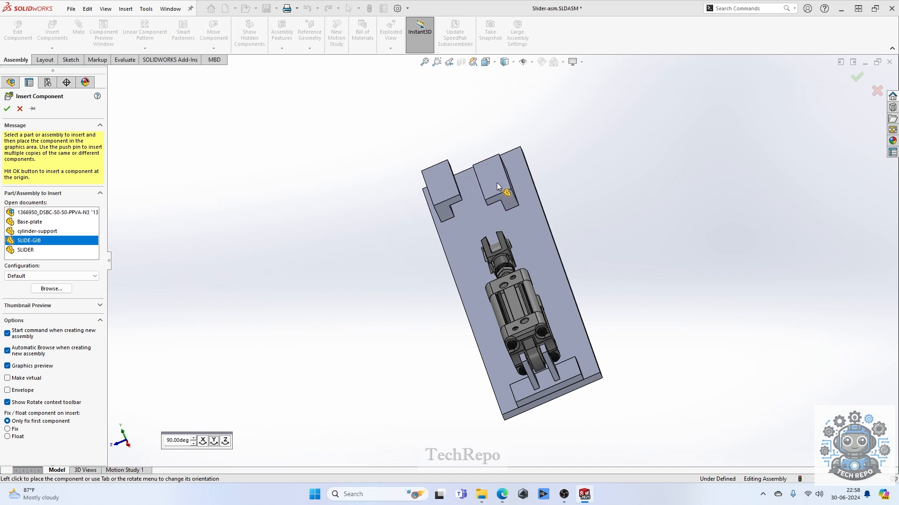
click(499, 174)
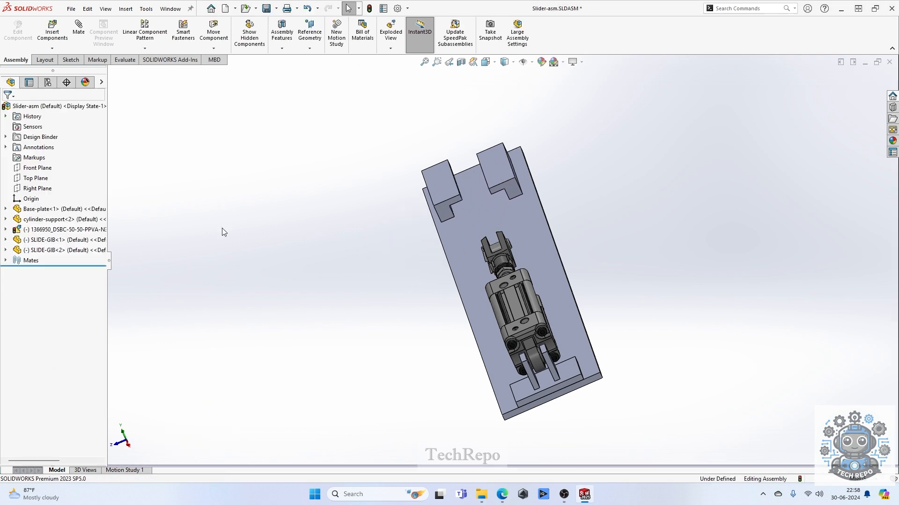
- Insert SLIDER rotated 90° about Y and place it on the base plate between the gibs and the cylinder's rod clevis
click(51, 31)
click(25, 250)
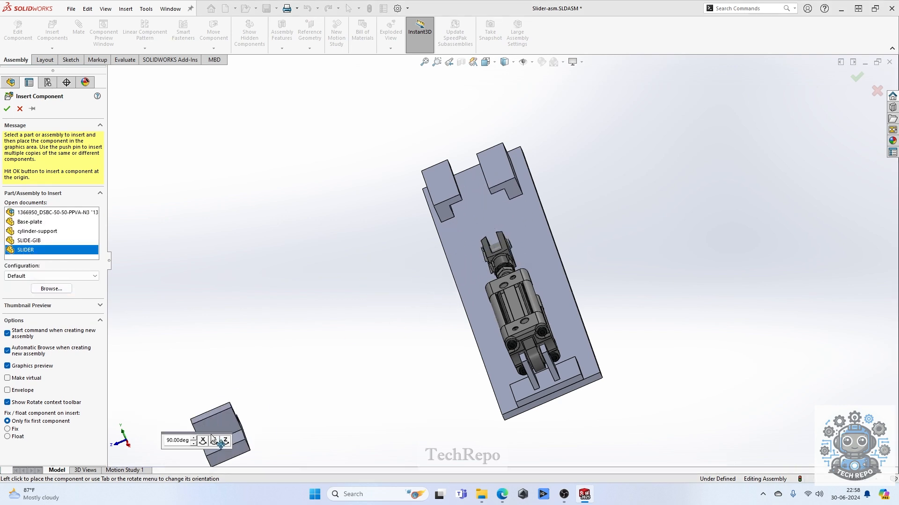
click(215, 443)
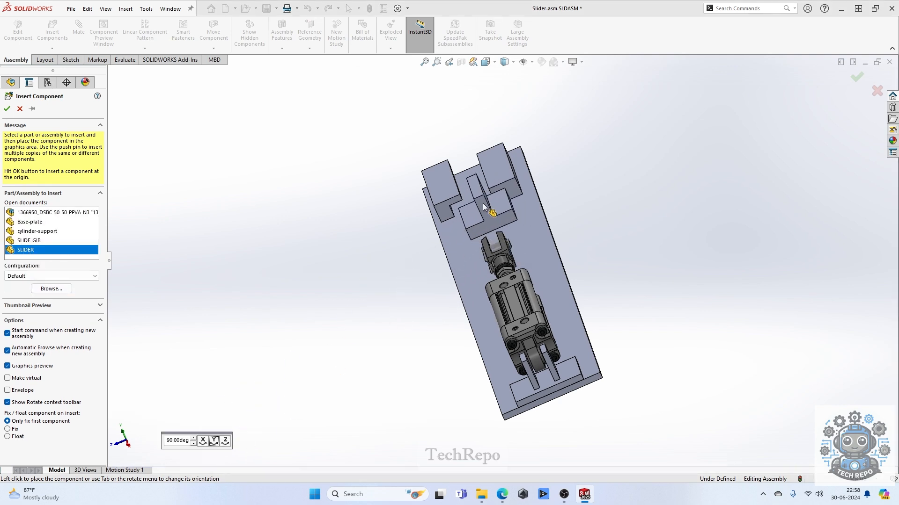
click(484, 220)
key(ctrl+7)
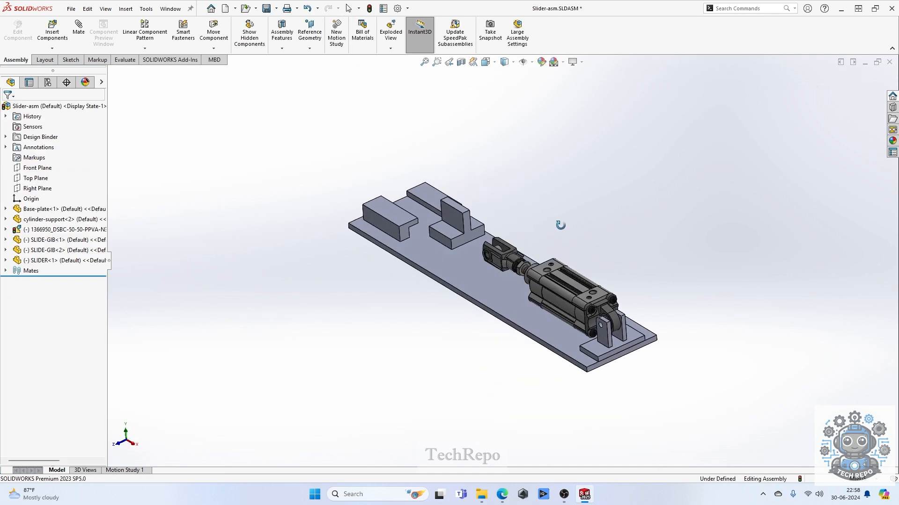
- Reorder the components so that SLIDER comes directly before the two SLIDE-GIB instances
click(50, 263)
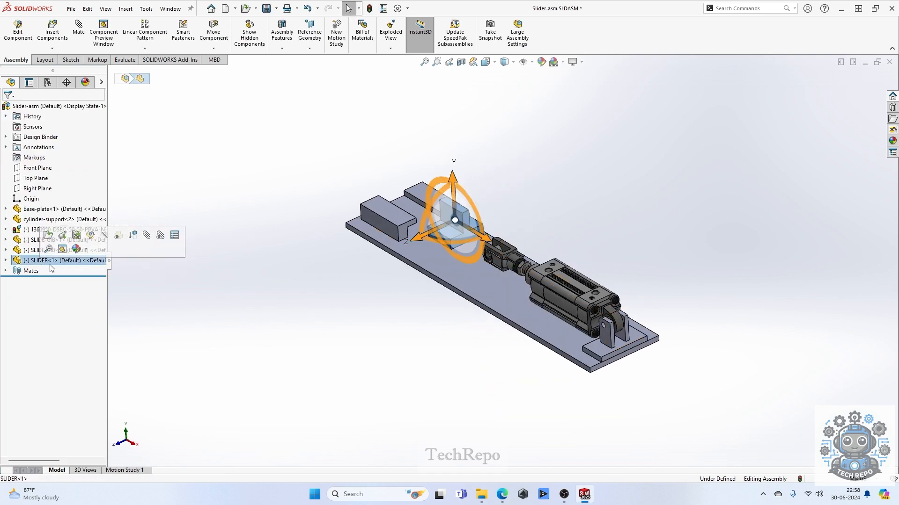
mouse_move(44, 264)
mouse_down()
mouse_move(37, 230)
mouse_move(40, 255)
mouse_move(40, 247)
mouse_up()
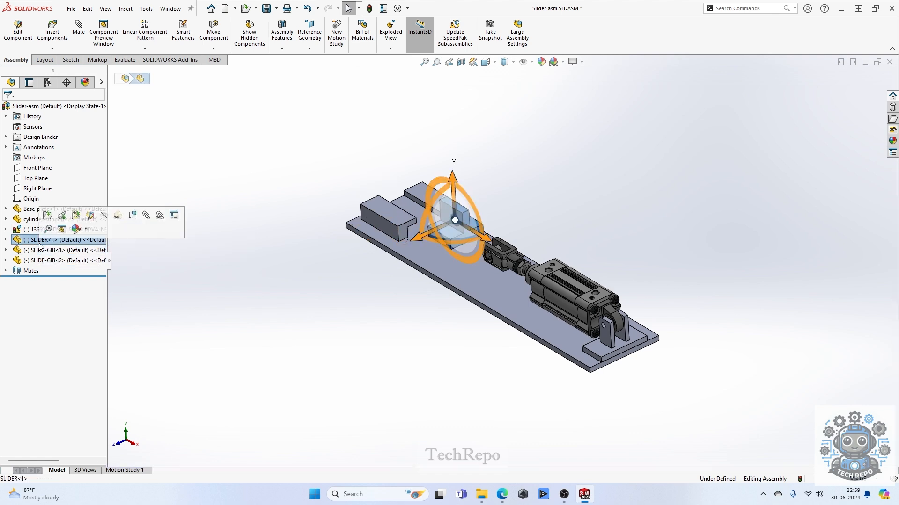
click(274, 305)
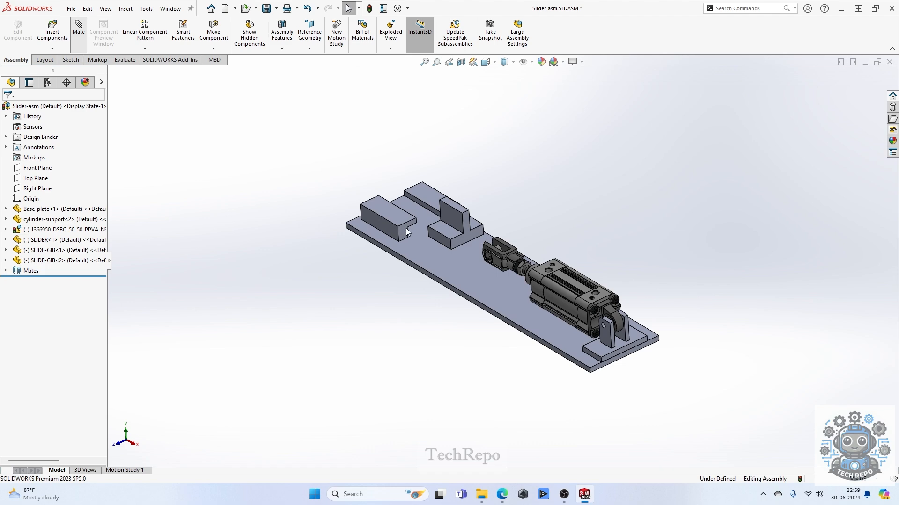
- Mate the underside of SLIDER coincident with the upper face of the base plate
scroll(472, 268, down, 3)
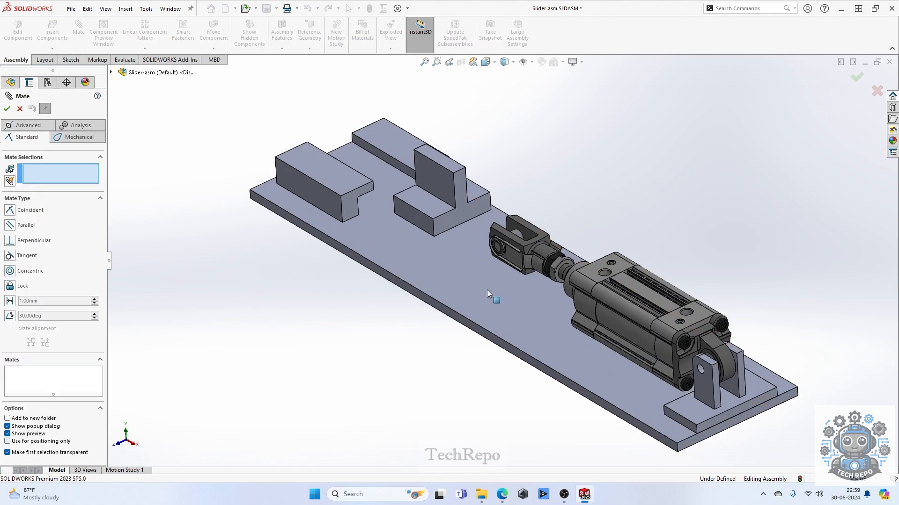
click(470, 276)
middle_drag(444, 236, 465, 175)
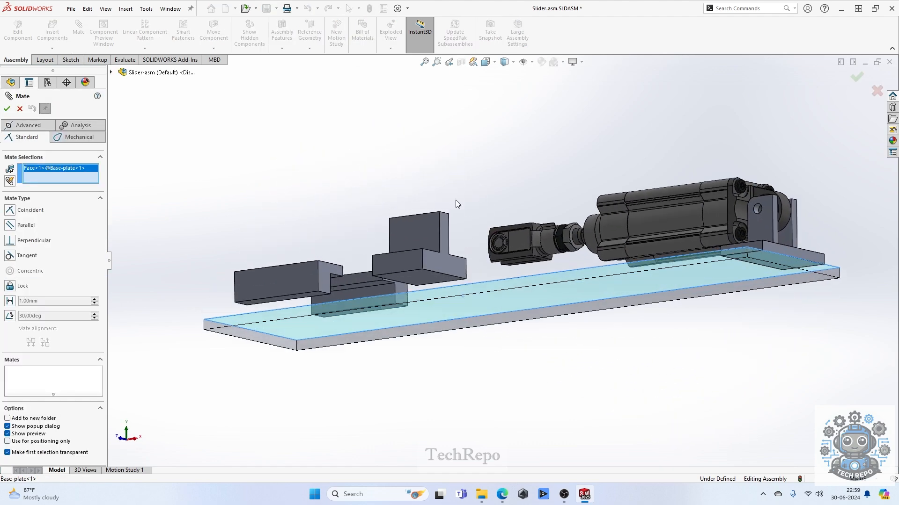
click(426, 276)
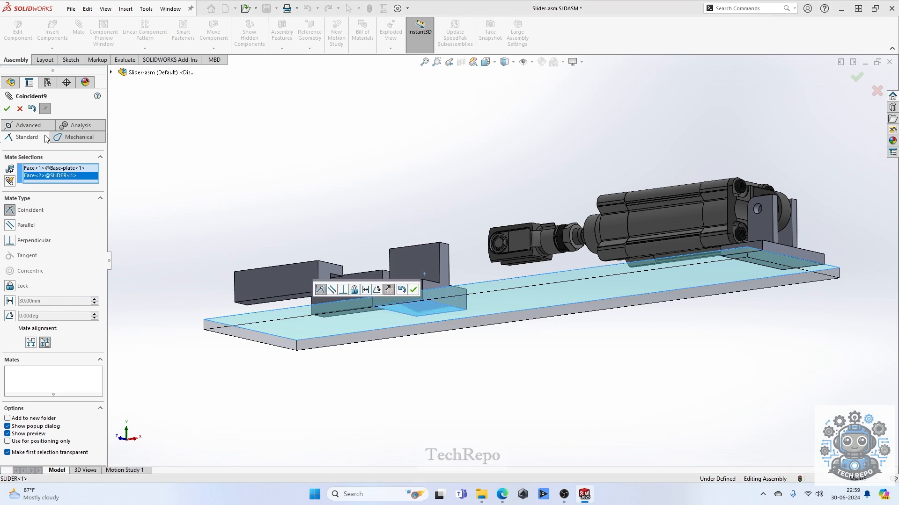
click(7, 109)
- Add a centered Width mate between the two side faces of the slider's stem and the two inner faces of the rod clevis
click(27, 125)
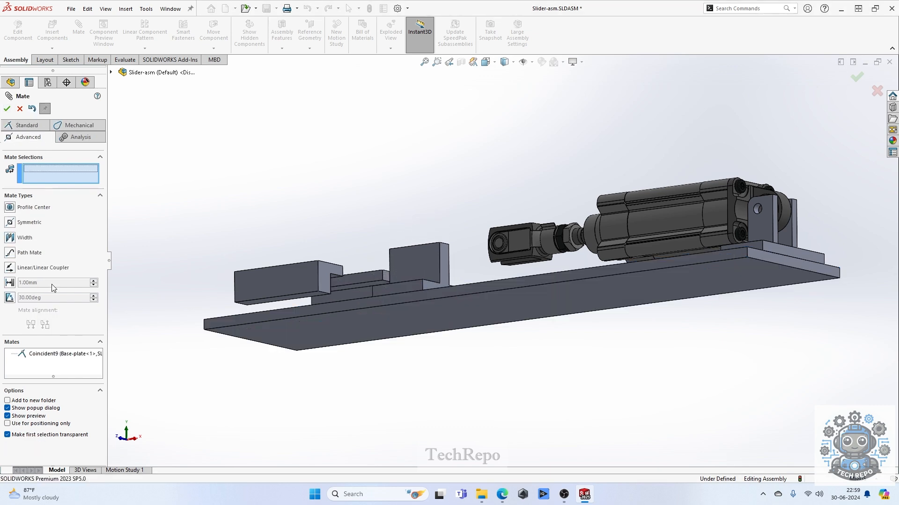
click(12, 240)
scroll(427, 265, up, 2)
middle_drag(428, 268, 418, 363)
scroll(456, 249, down, 3)
scroll(456, 249, down, 2)
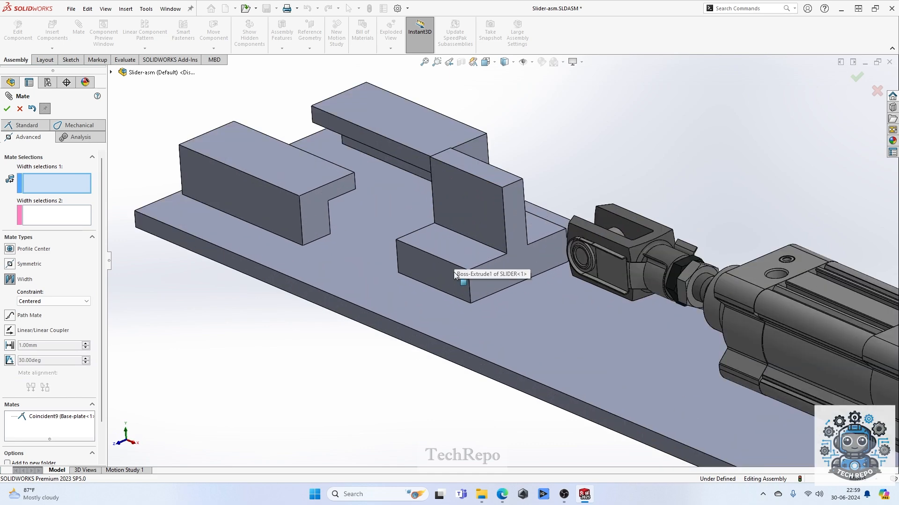
click(489, 199)
middle_drag(524, 220, 535, 190)
click(535, 189)
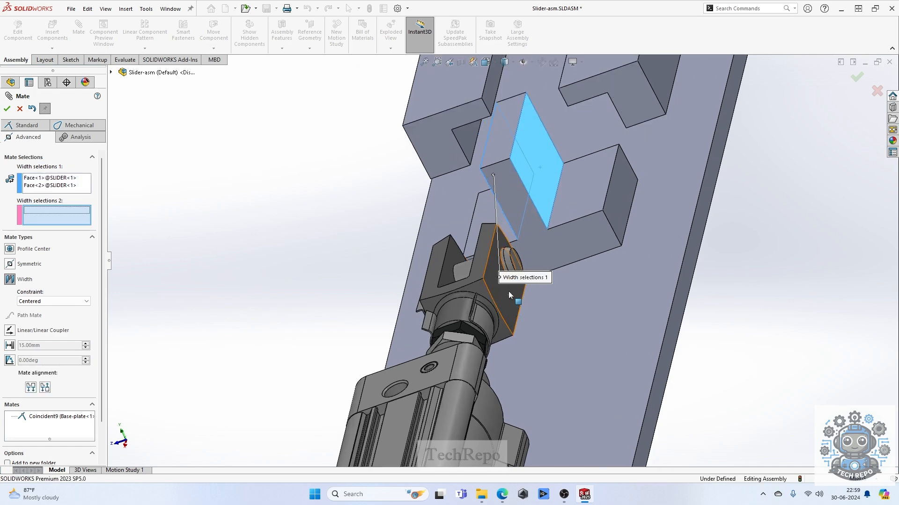
middle_drag(508, 291, 515, 265)
click(456, 270)
middle_drag(456, 270, 432, 257)
click(434, 248)
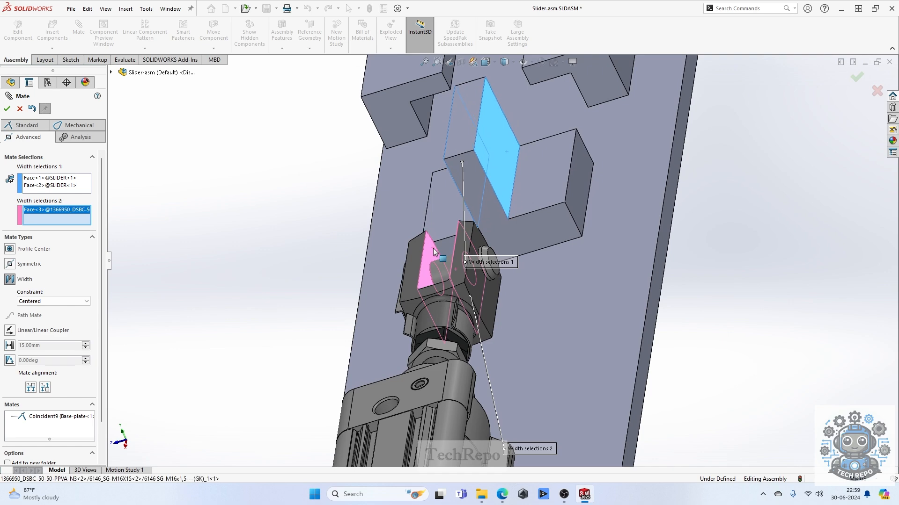
scroll(434, 250, up, 3)
middle_drag(446, 251, 506, 227)
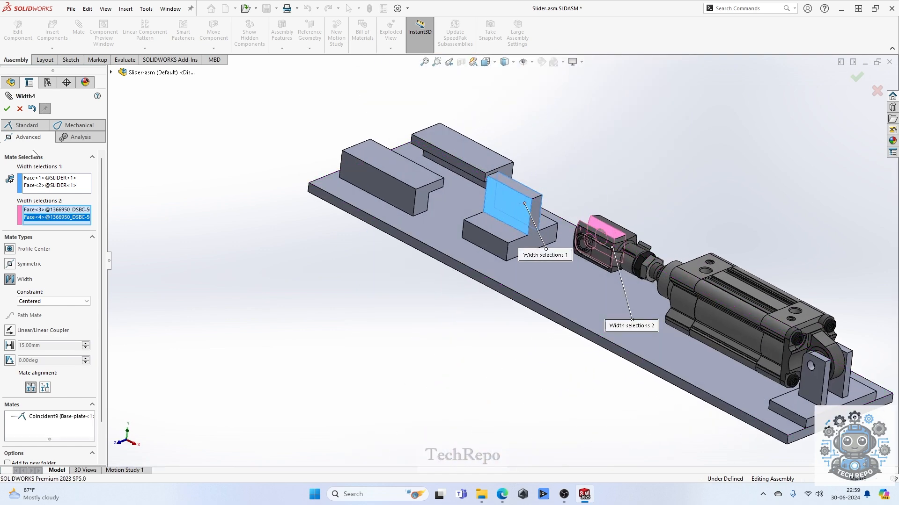
click(7, 108)
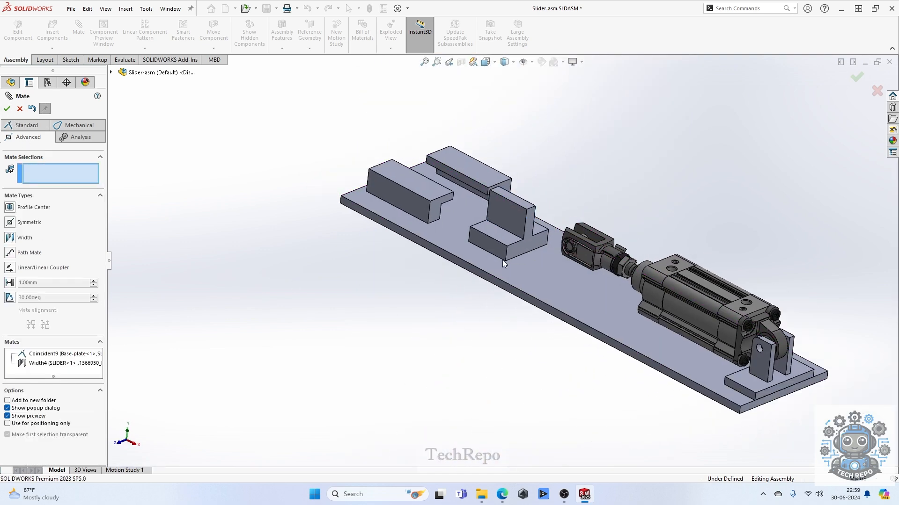
- Mate the underside of the first SLIDE-GIB coincident with the upper face of the base plate
scroll(531, 245, down, 3)
middle_drag(531, 245, 557, 247)
scroll(560, 253, down, 1)
middle_drag(315, 266, 388, 170)
scroll(352, 261, down, 1)
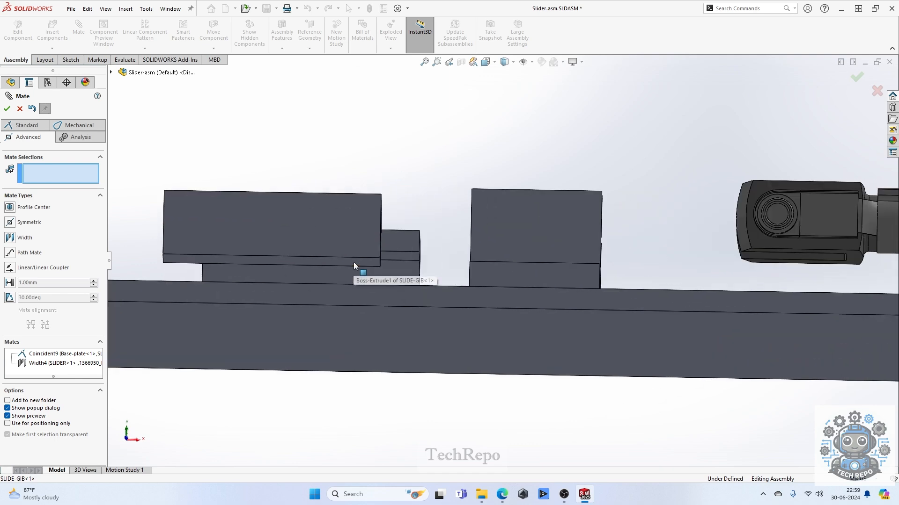
scroll(348, 260, down, 2)
click(346, 257)
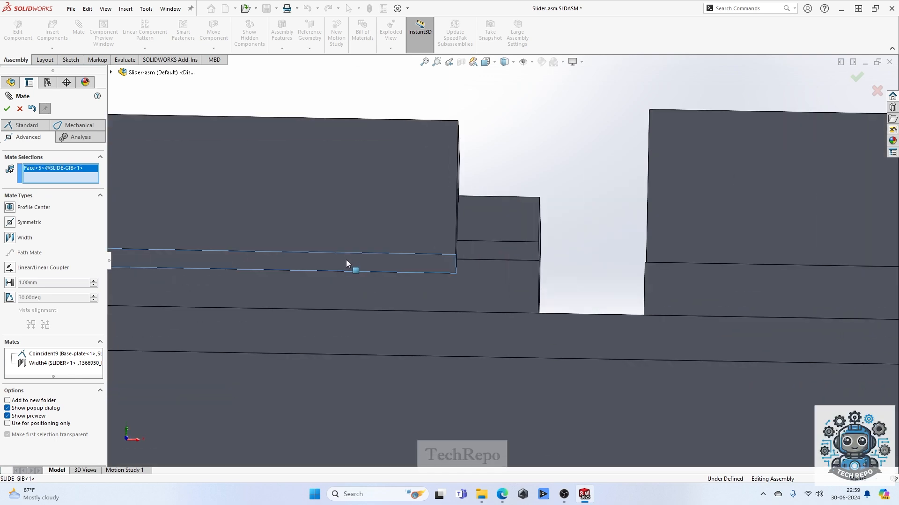
scroll(459, 267, up, 3)
middle_drag(465, 269, 427, 359)
scroll(396, 446, up, 2)
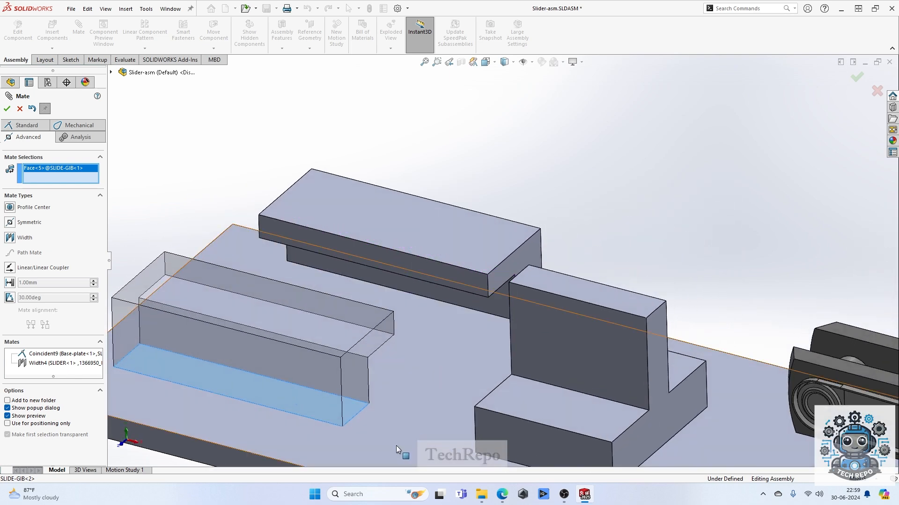
click(396, 446)
scroll(367, 355, up, 2)
scroll(367, 354, up, 1)
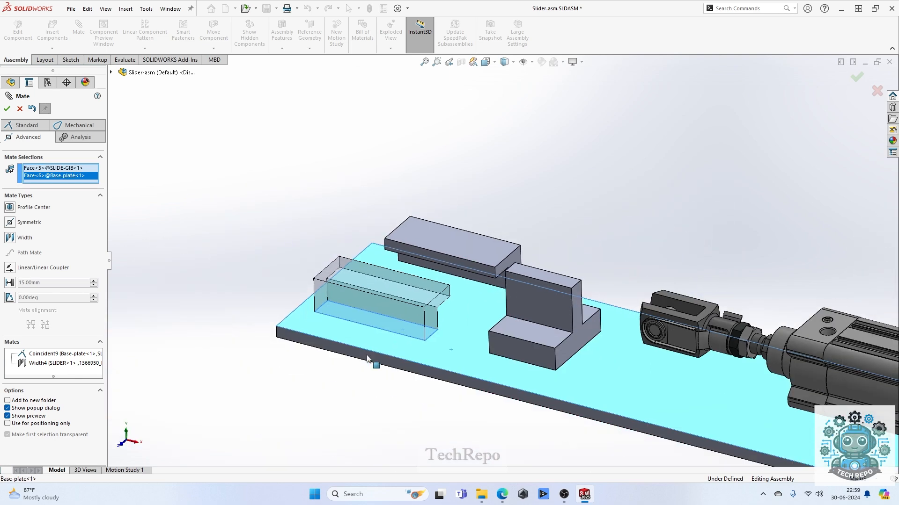
click(14, 130)
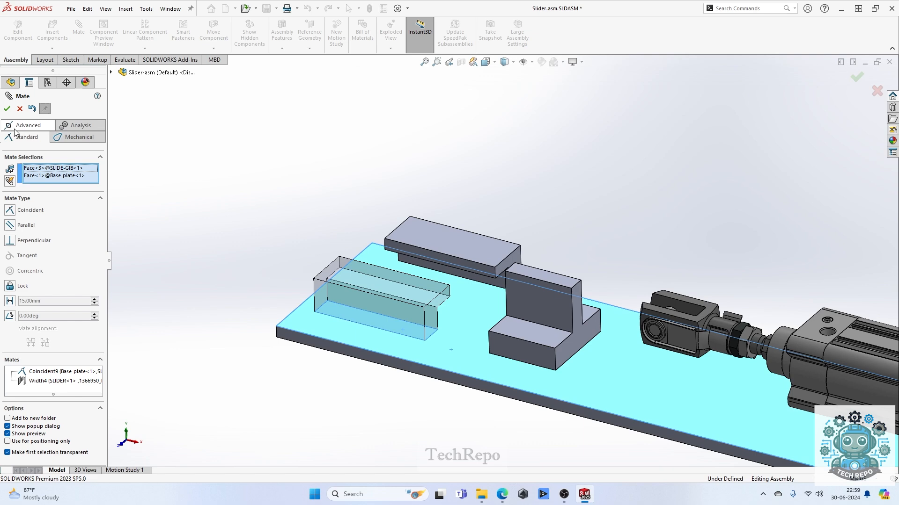
click(13, 211)
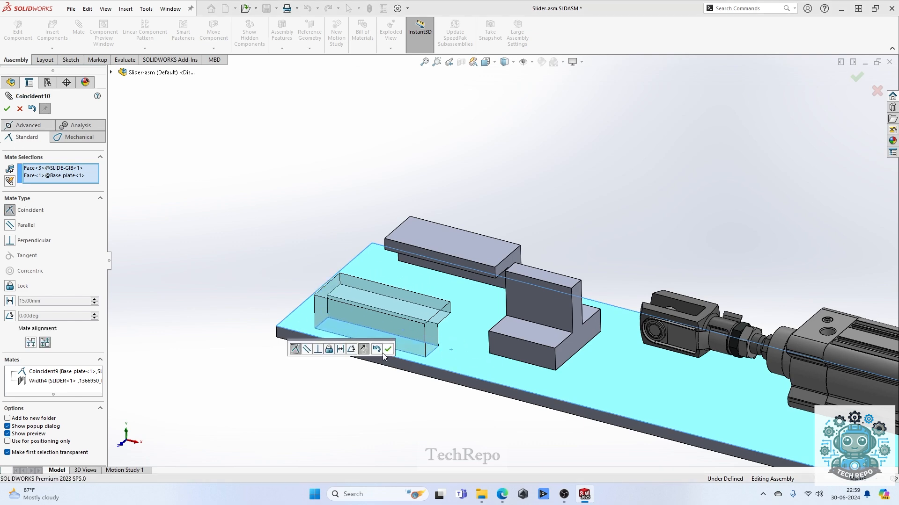
click(388, 353)
- Mate the side face of the slider's foot coincident with the first gib's inner face, and slide the gib along toward the cylinder
scroll(452, 355, down, 2)
middle_drag(451, 355, 412, 337)
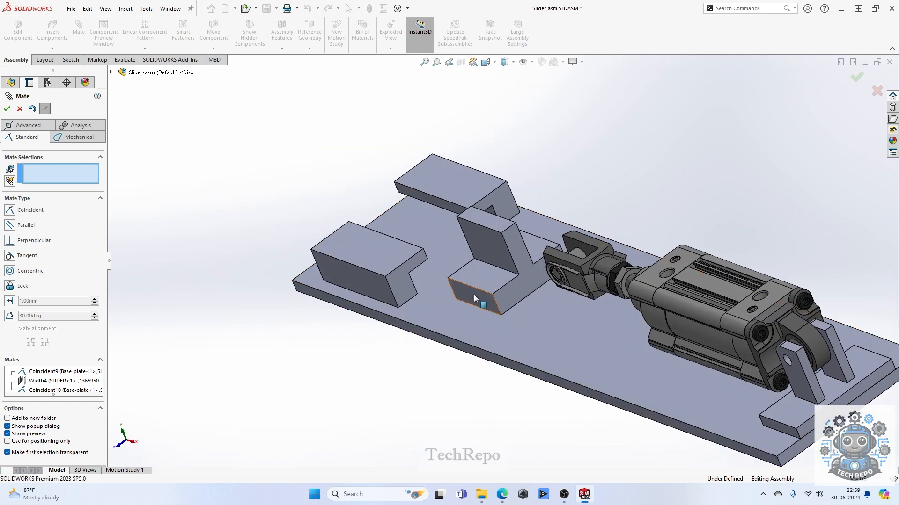
click(474, 294)
middle_drag(443, 295, 428, 271)
click(428, 291)
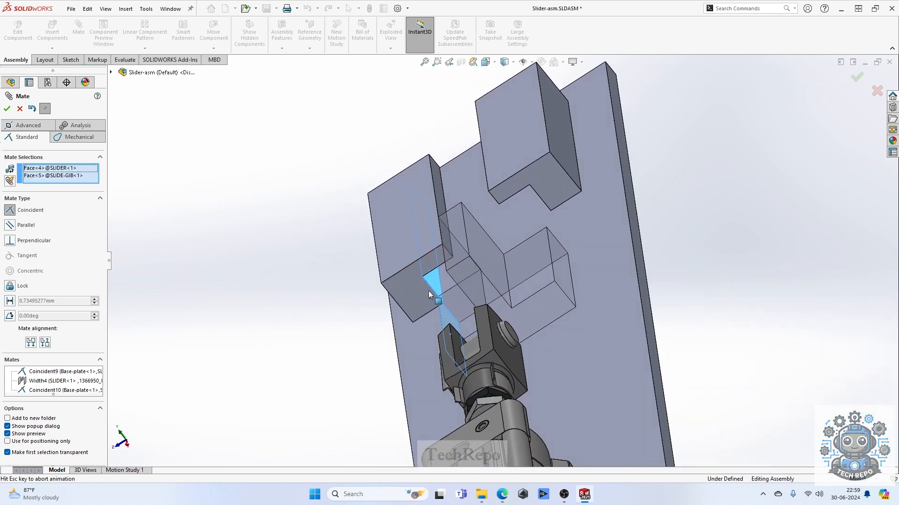
scroll(438, 313, up, 4)
middle_drag(439, 315, 476, 304)
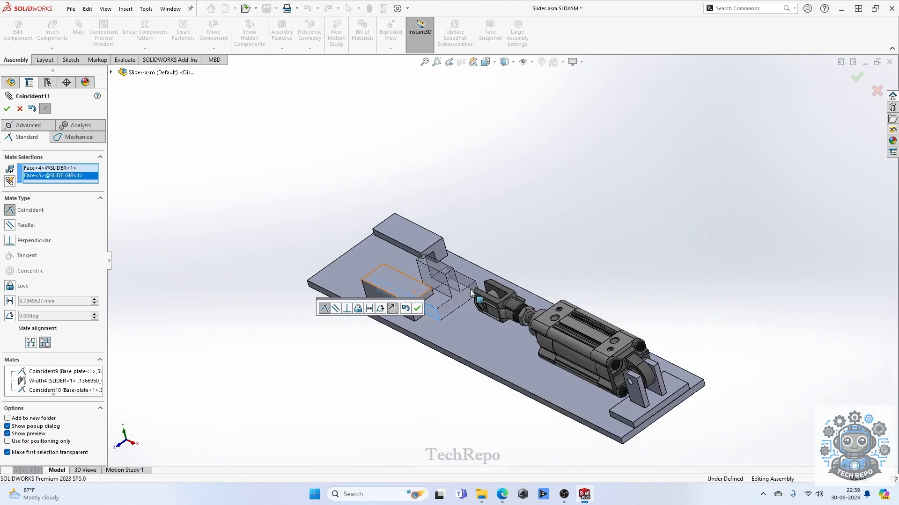
scroll(418, 314, down, 2)
click(417, 309)
drag(408, 282, 471, 307)
middle_drag(471, 307, 530, 324)
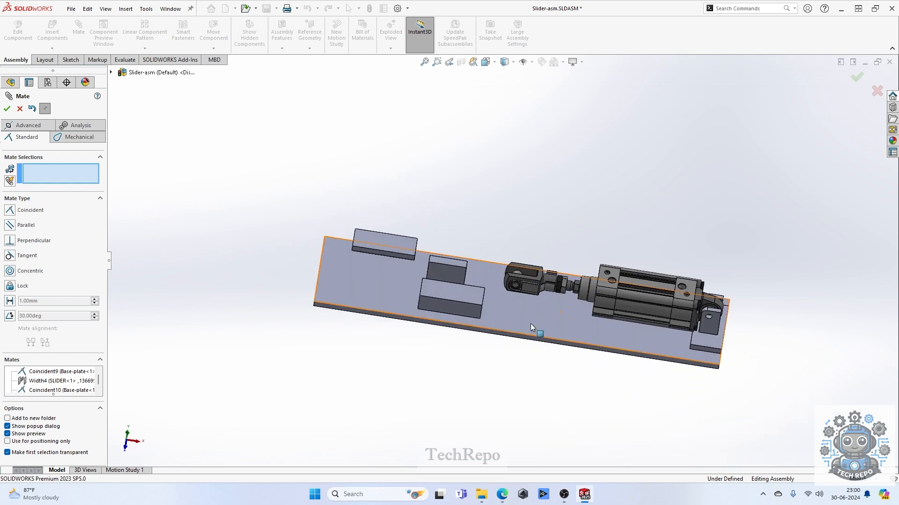
- Add a 250 mm distance mate between the first gib's cylinder-side end face and the front face of the cylinder support's base
scroll(490, 317, down, 5)
middle_drag(454, 285, 396, 287)
click(509, 284)
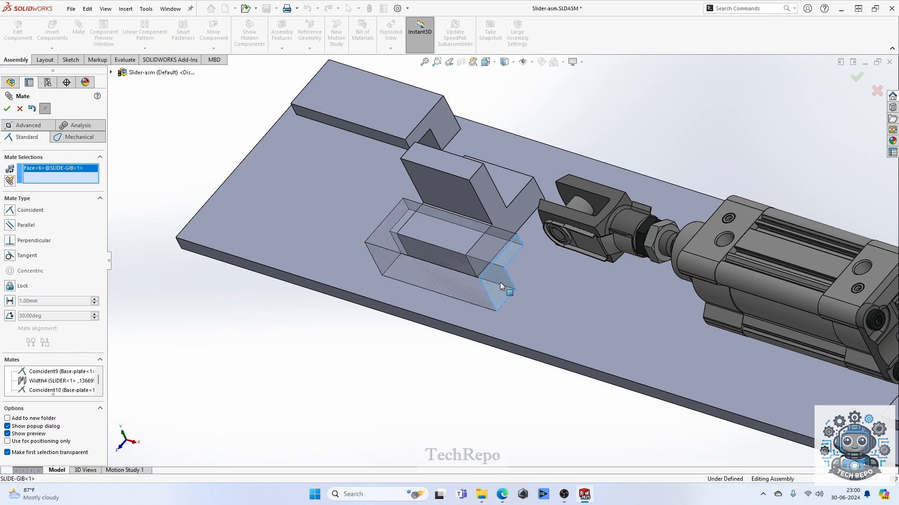
scroll(322, 317, up, 5)
scroll(565, 331, down, 3)
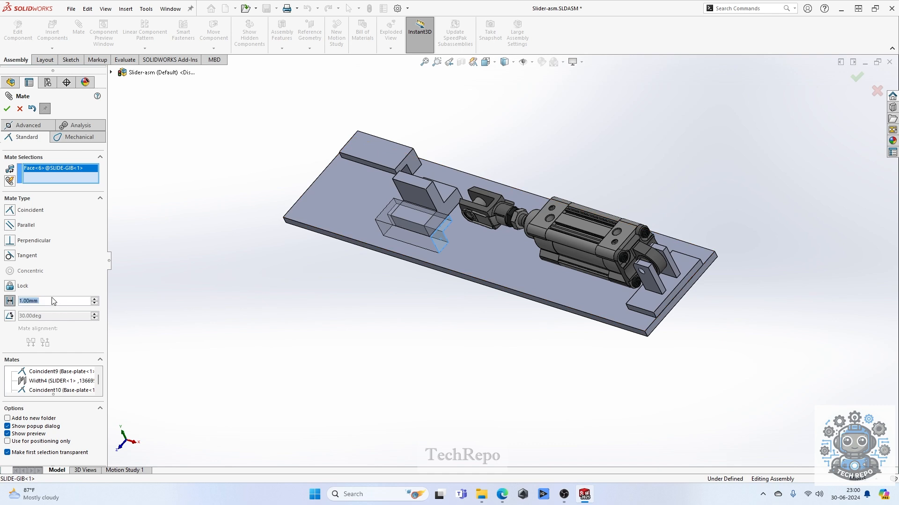
text(150)
key(Return)
text(250)
key(Return)
scroll(524, 330, up, 3)
scroll(580, 303, down, 3)
middle_drag(584, 303, 633, 279)
scroll(634, 277, down, 5)
click(548, 263)
scroll(586, 330, up, 7)
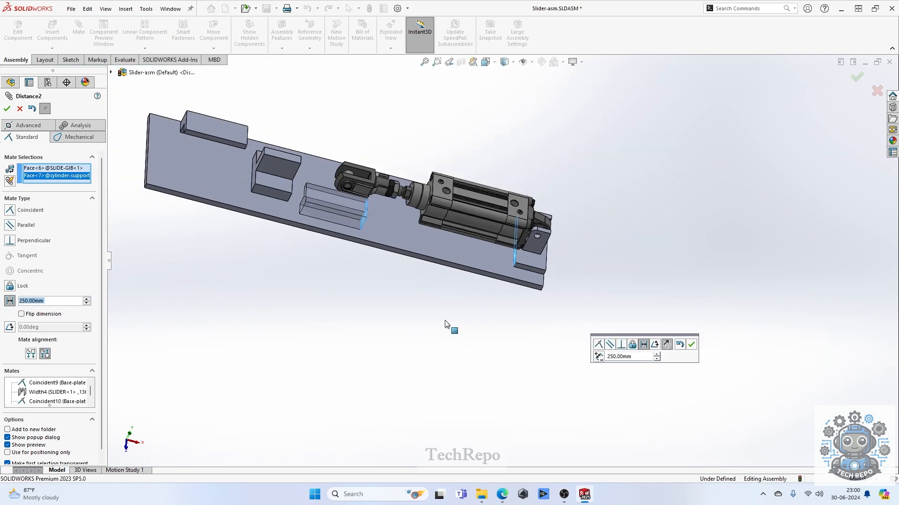
- Set the distance between the first gib and the cylinder support to 300 mm and accept the mate
scroll(378, 220, down, 3)
middle_drag(378, 219, 339, 234)
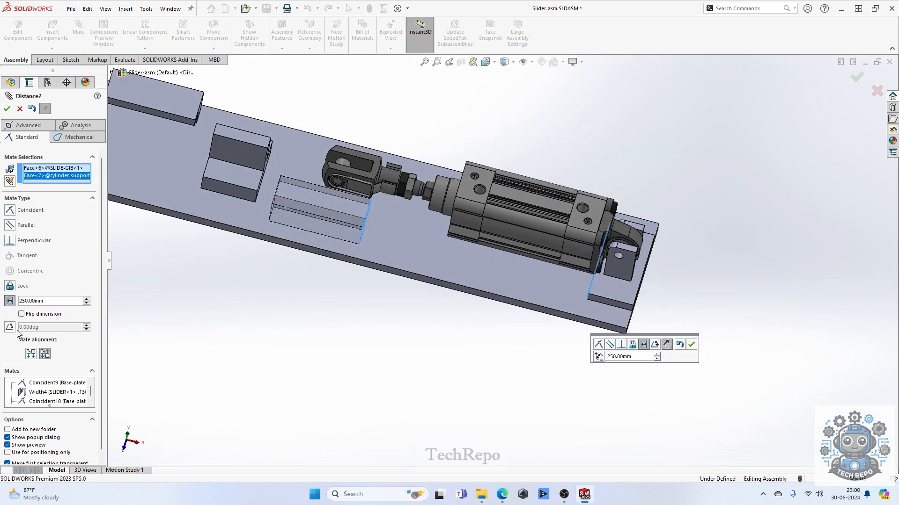
drag(46, 302, 18, 303)
text(300)
key(Return)
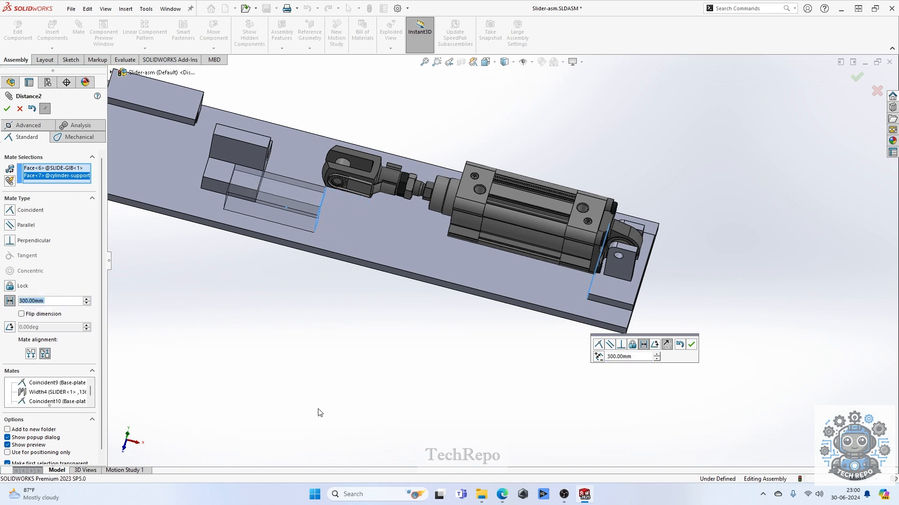
click(4, 112)
- Mate the underside of the second SLIDE-GIB coincident with the upper face of the base plate
scroll(287, 265, up, 3)
scroll(307, 175, down, 3)
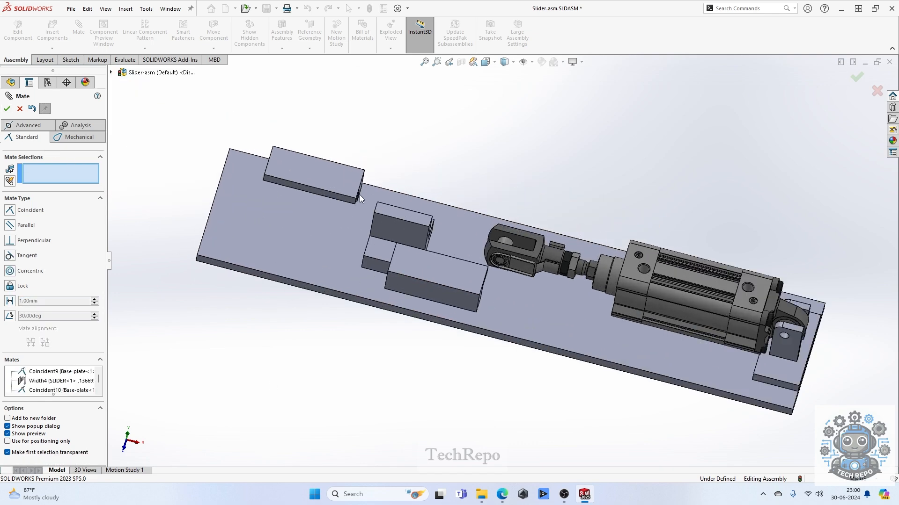
click(355, 260)
middle_drag(356, 260, 378, 119)
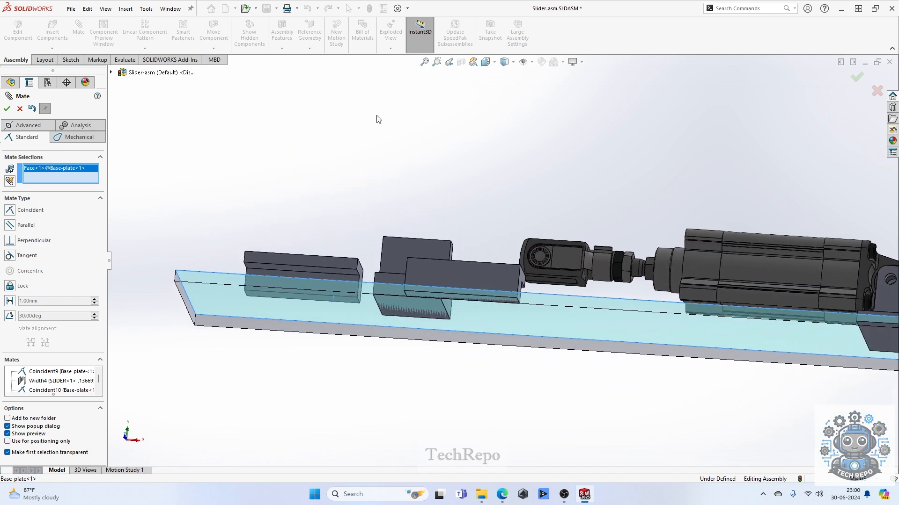
click(346, 299)
scroll(352, 326, up, 3)
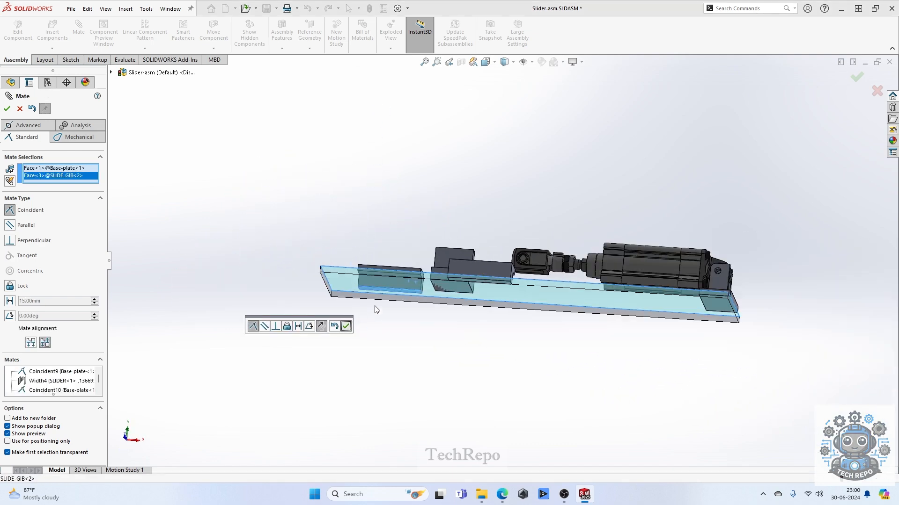
click(346, 326)
- Mate the second gib's end face away from the cylinder coincident with the matching end face of the first gib
scroll(408, 266, down, 2)
middle_drag(408, 266, 508, 316)
scroll(359, 281, down, 1)
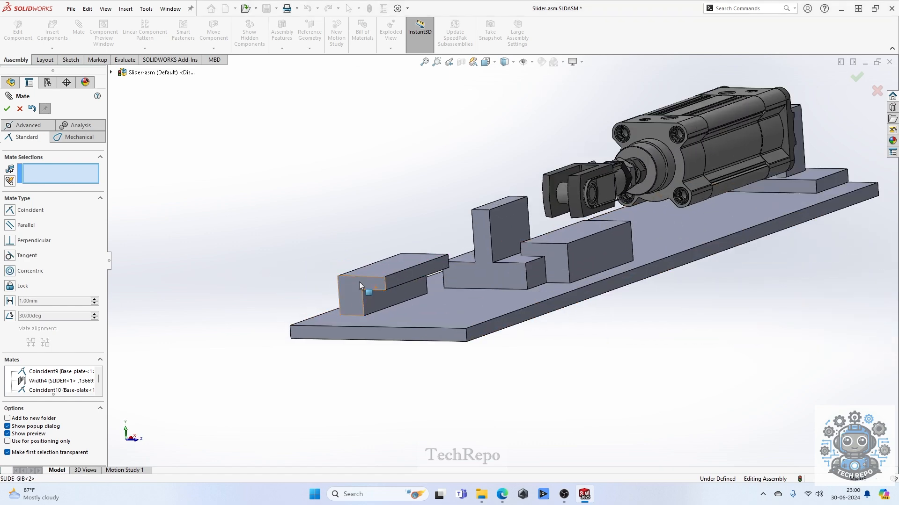
click(360, 283)
click(552, 256)
middle_drag(534, 271, 649, 252)
click(658, 244)
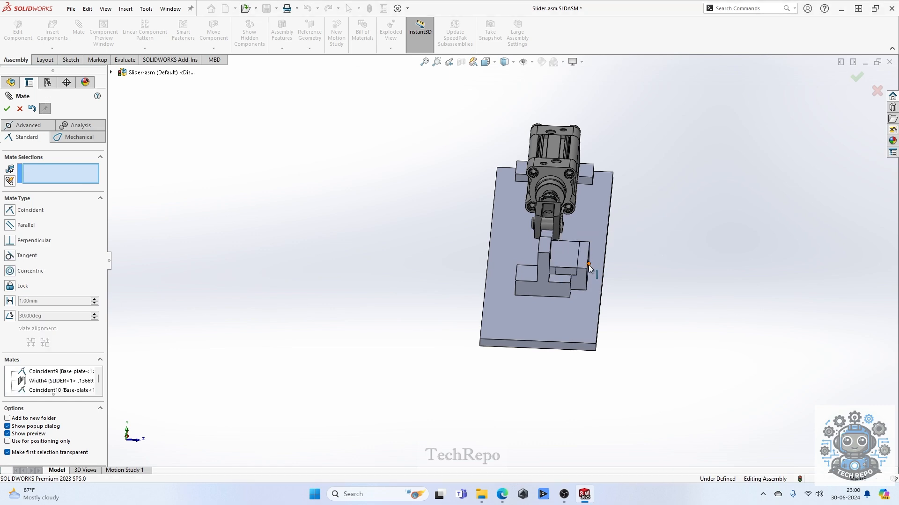
- Mate the free side face of the slider's foot coincident with the second gib's inner face, and finish mating
scroll(606, 266, down, 2)
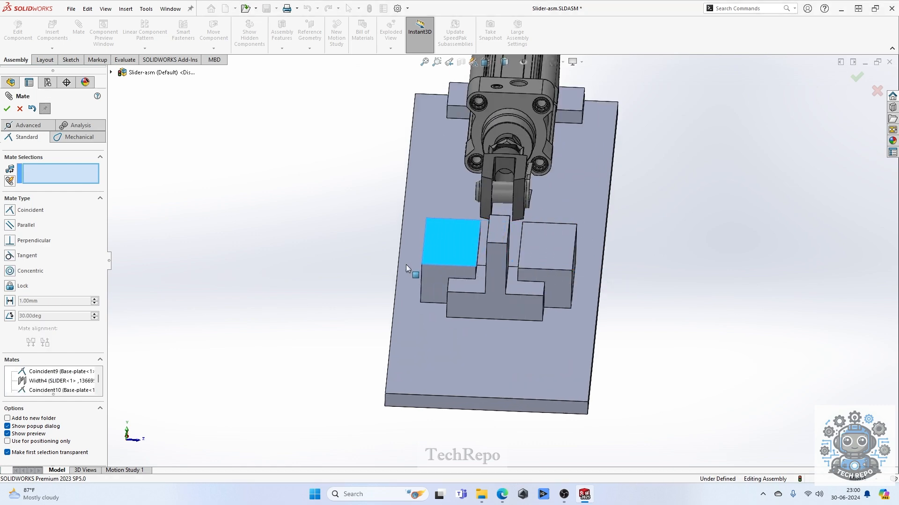
middle_drag(397, 267, 418, 287)
click(455, 300)
click(404, 279)
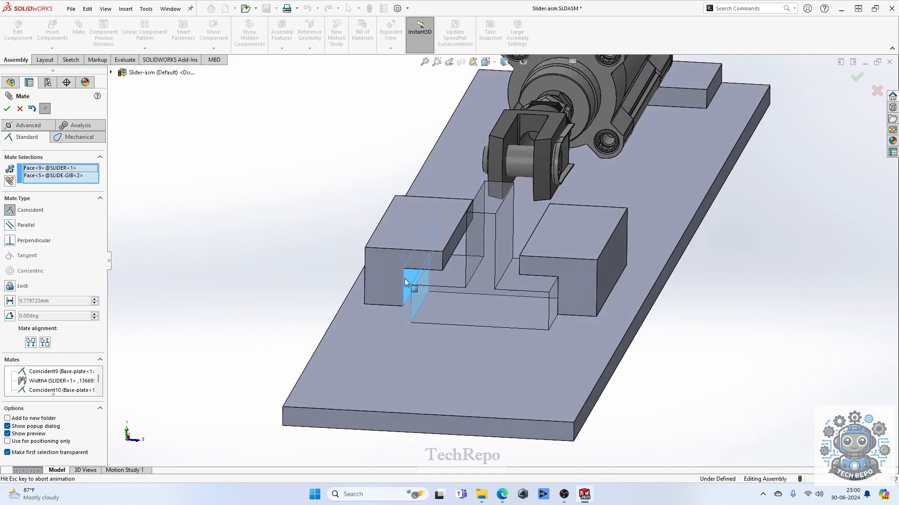
scroll(420, 280, up, 2)
click(394, 294)
middle_drag(473, 286, 545, 375)
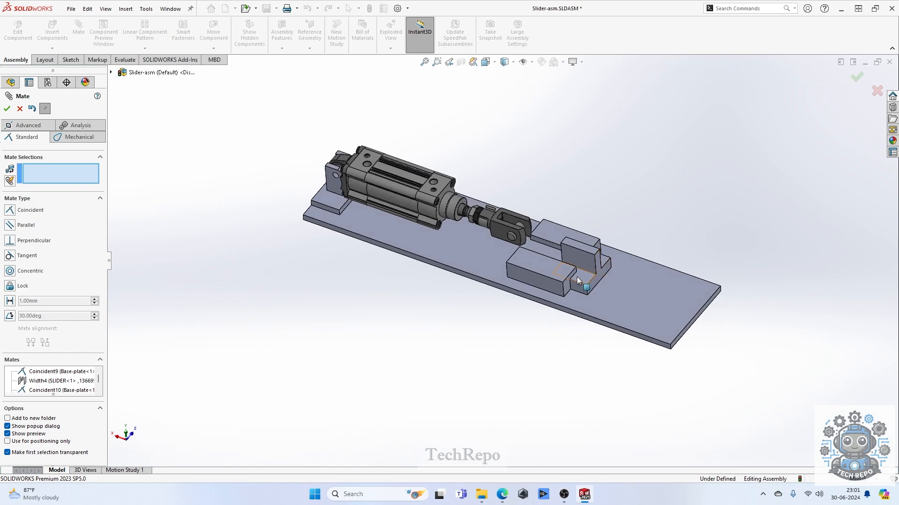
scroll(576, 277, down, 3)
click(7, 109)
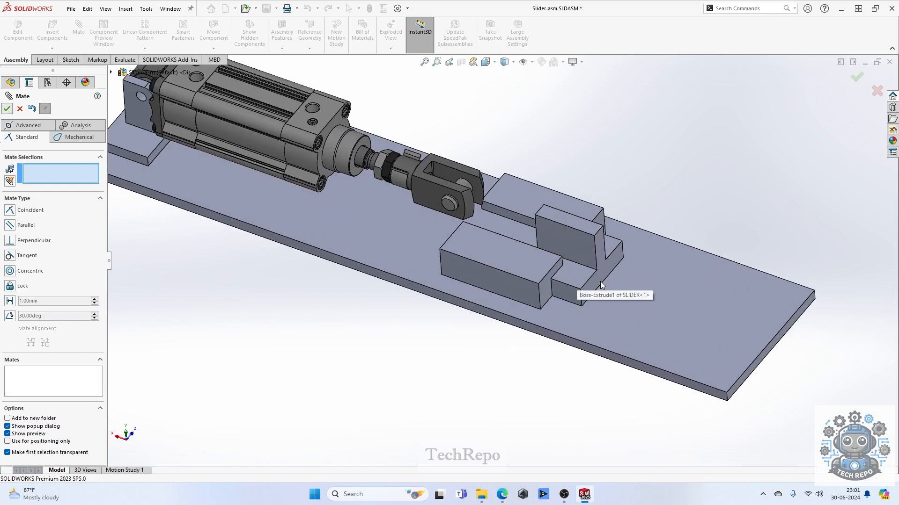
- Move the slider along the gibs toward the rod clevis and check the clevis pin's diameter
drag(591, 256, 543, 223)
scroll(459, 208, down, 4)
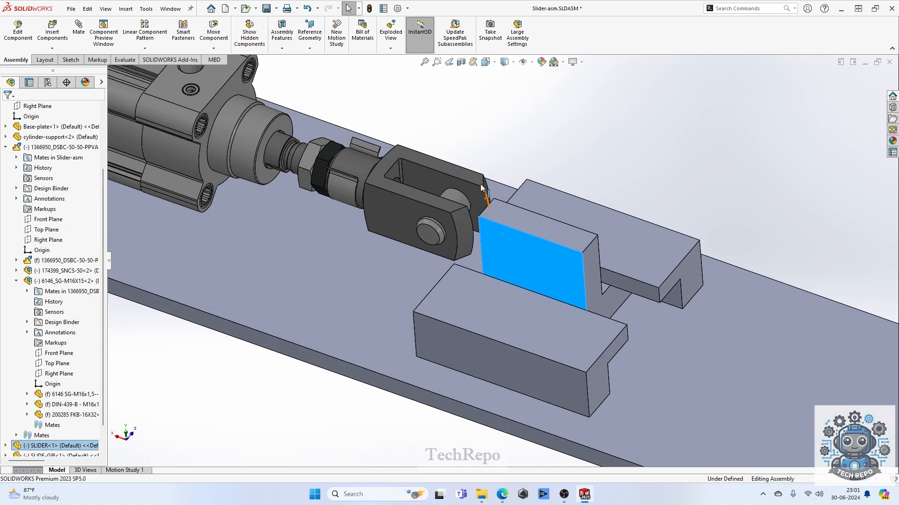
scroll(457, 215, down, 3)
click(453, 226)
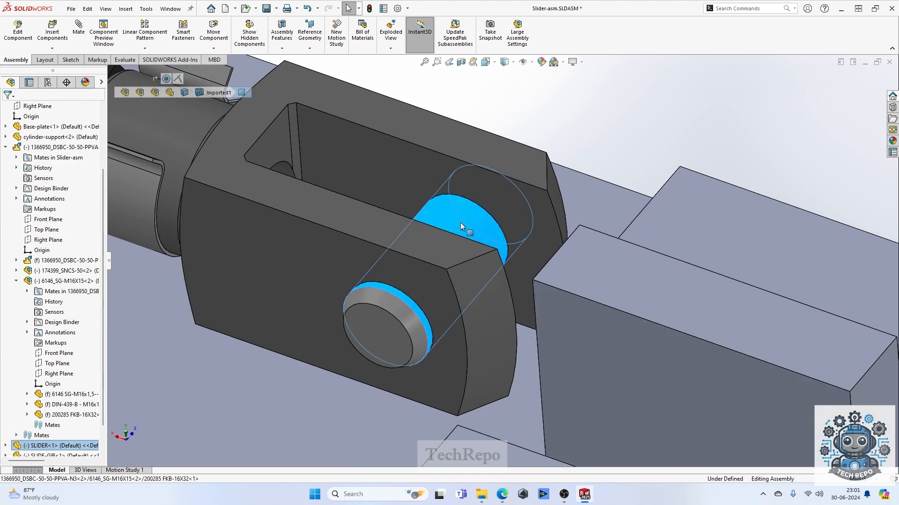
scroll(544, 254, up, 5)
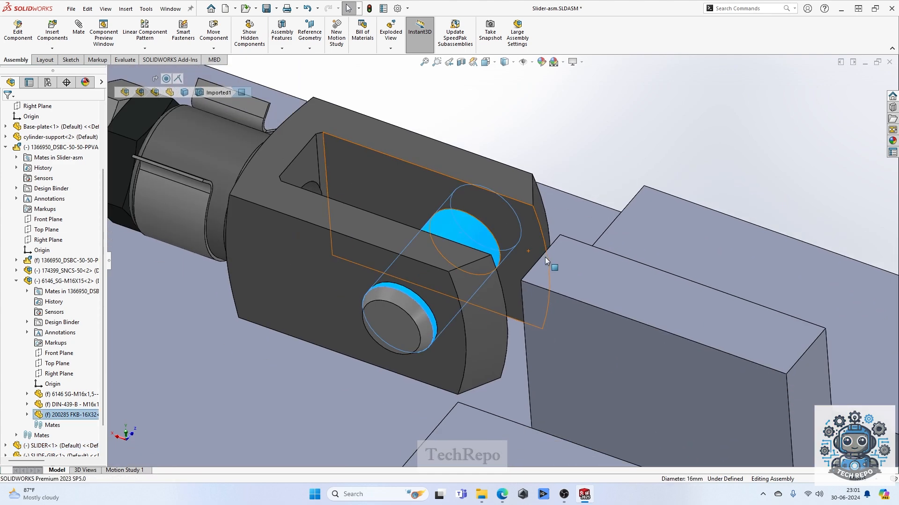
- Open the SLIDER part and define a simple 16.5 mm Through All Hole Wizard hole on the stem's side face
click(617, 325)
click(644, 270)
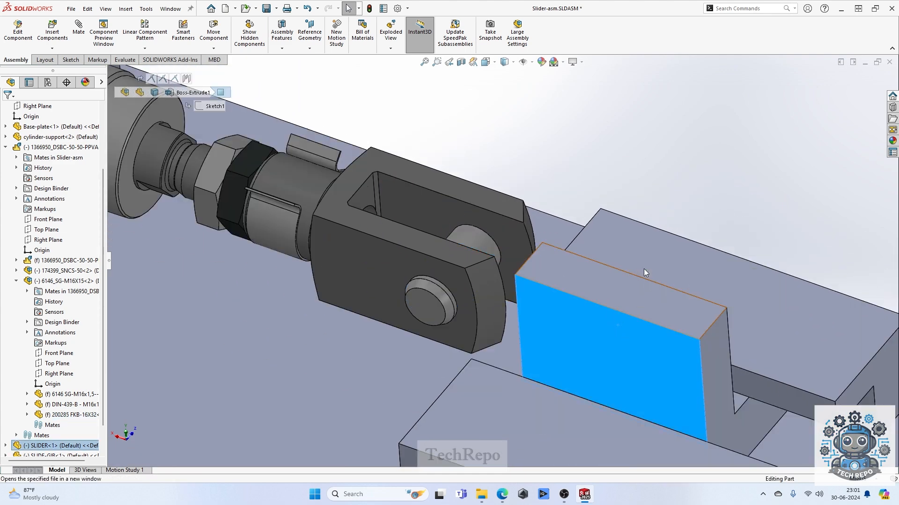
middle_drag(544, 276, 476, 251)
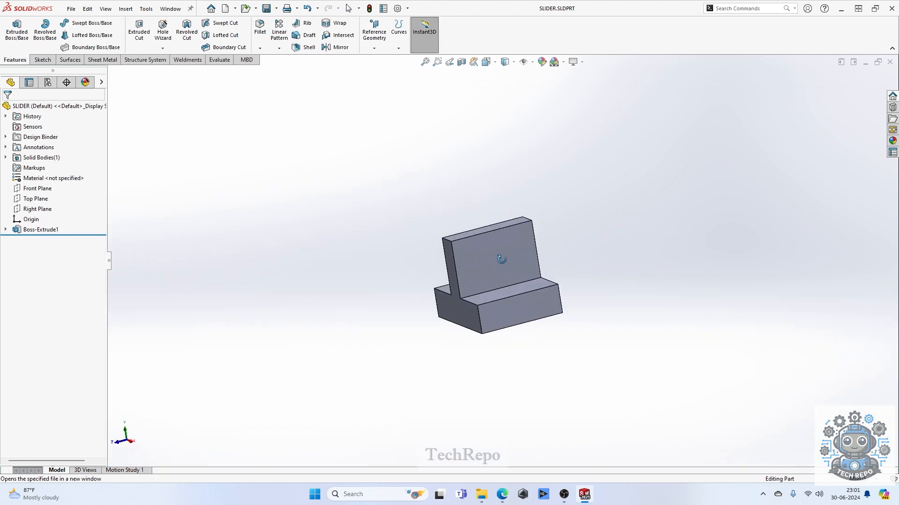
click(483, 253)
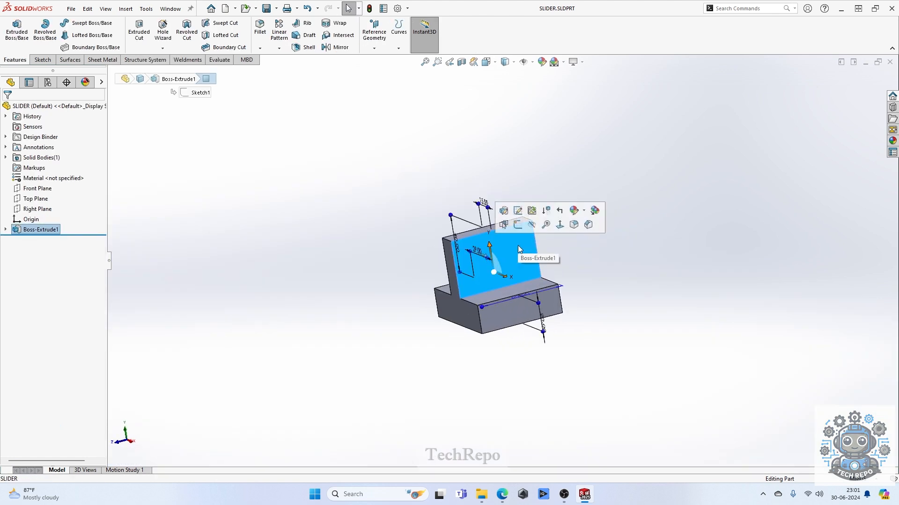
click(588, 252)
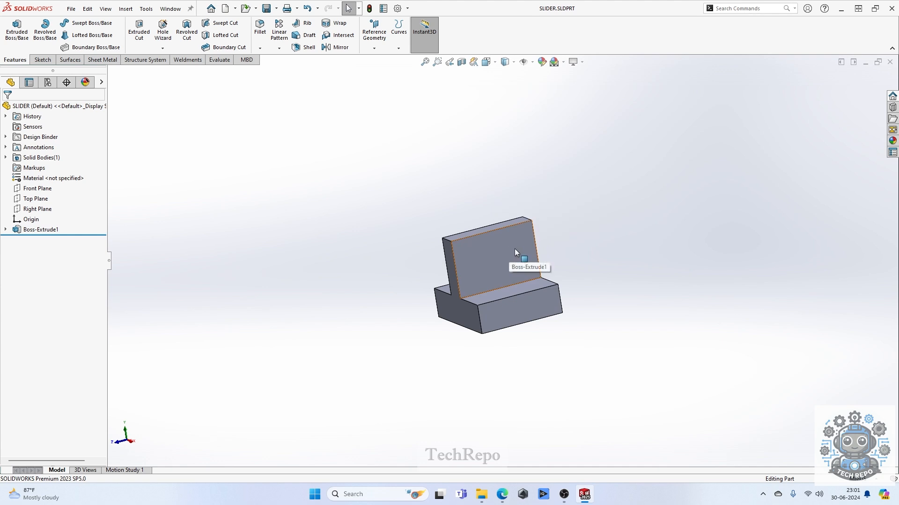
click(486, 260)
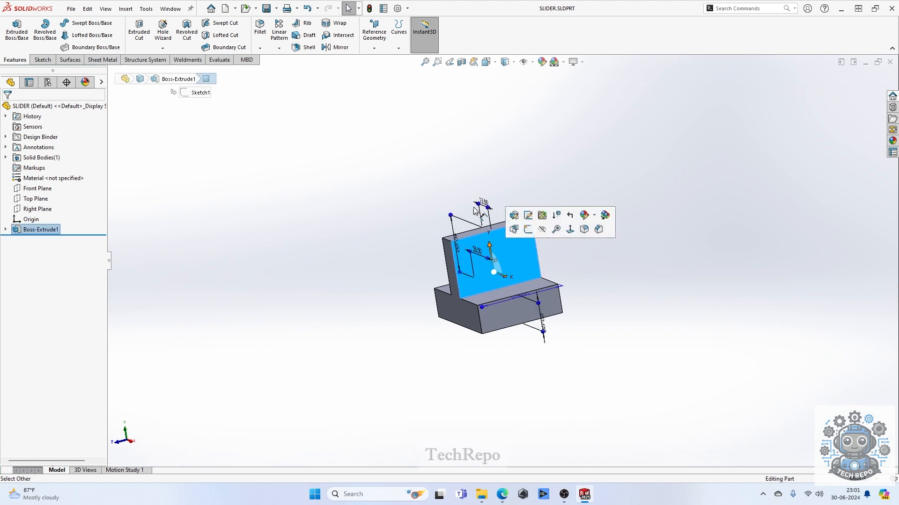
click(166, 36)
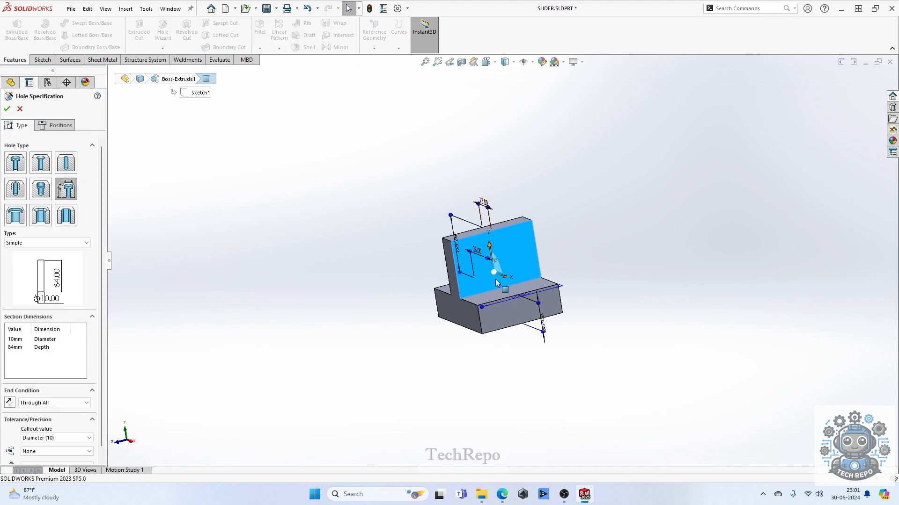
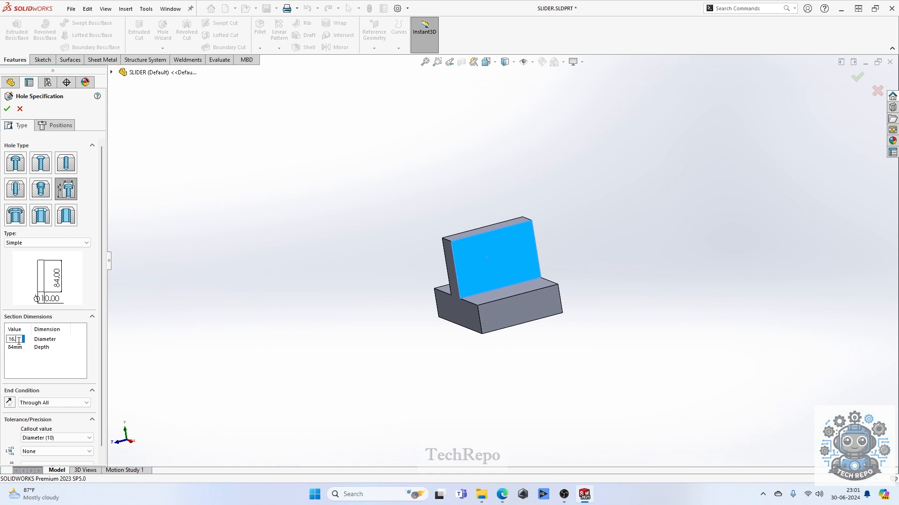
scroll(517, 280, down, 2)
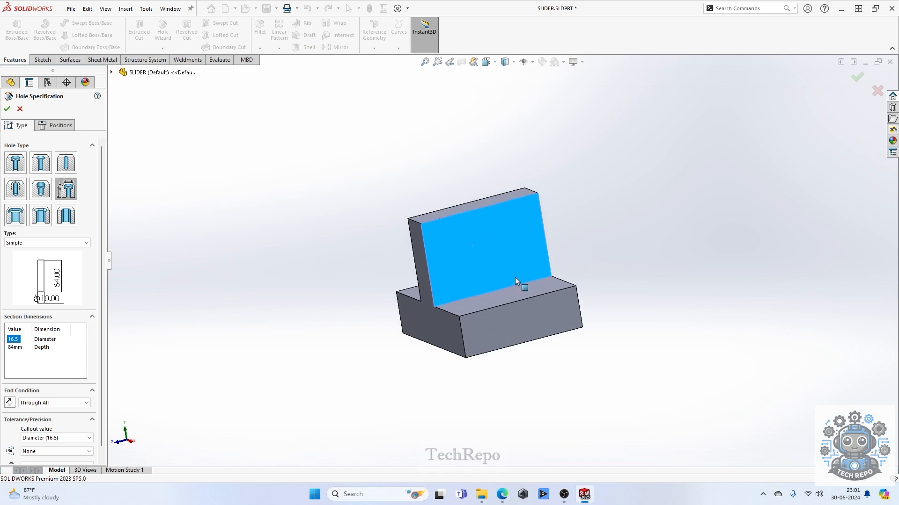
- Place the hole near an upper corner of the stem's side face and dimension its center 12 mm from the adjacent vertical edge
click(53, 125)
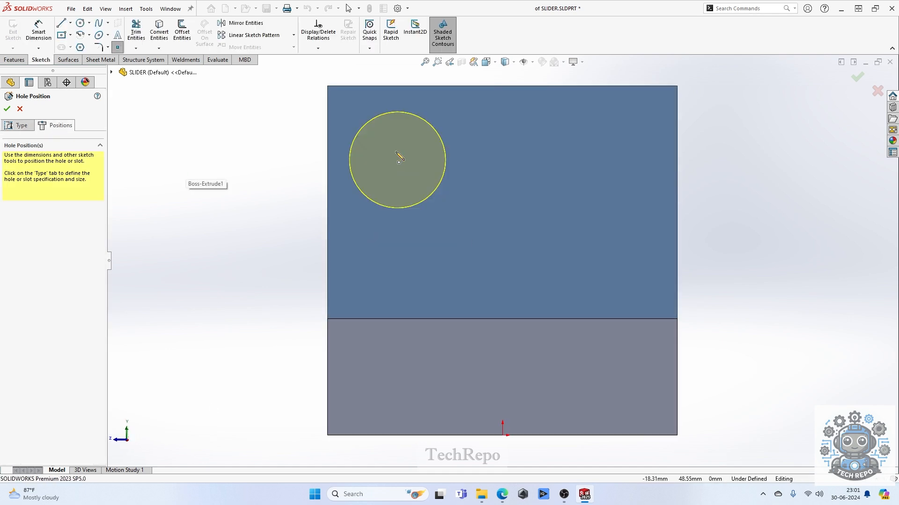
click(408, 160)
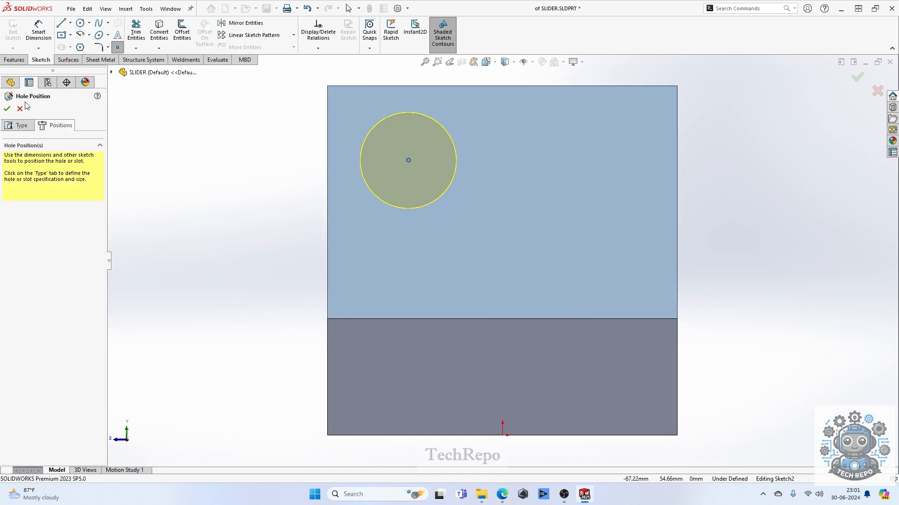
click(38, 32)
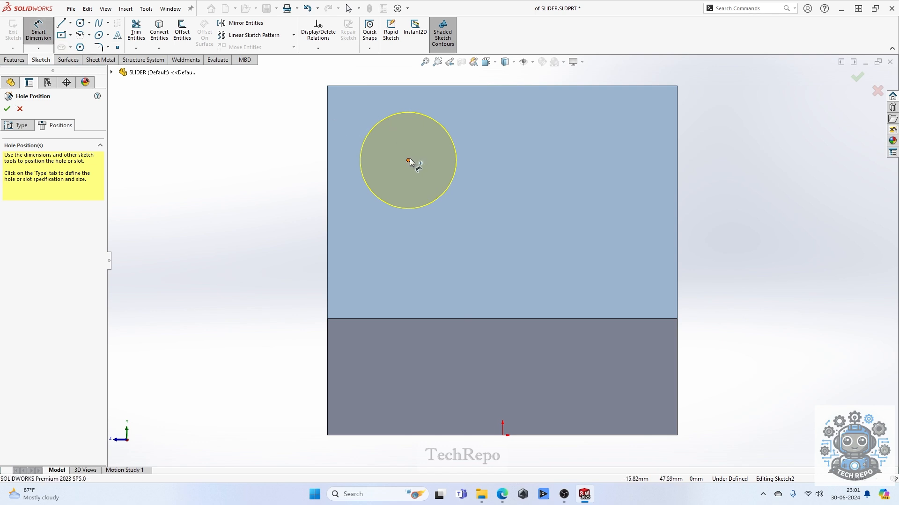
click(409, 161)
click(327, 160)
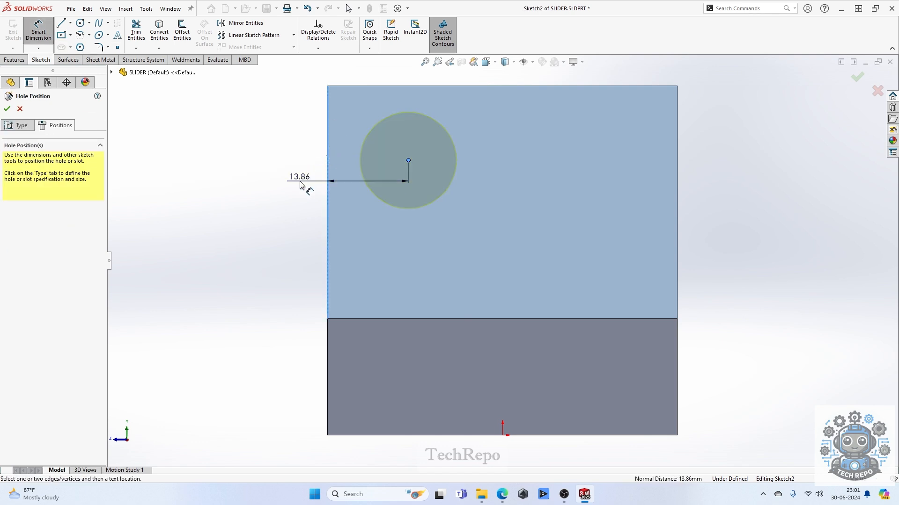
click(300, 184)
text(12)
key(Return)
- Dimension the hole's center 12 mm from the stem's top edge and complete the hole
click(414, 87)
click(397, 160)
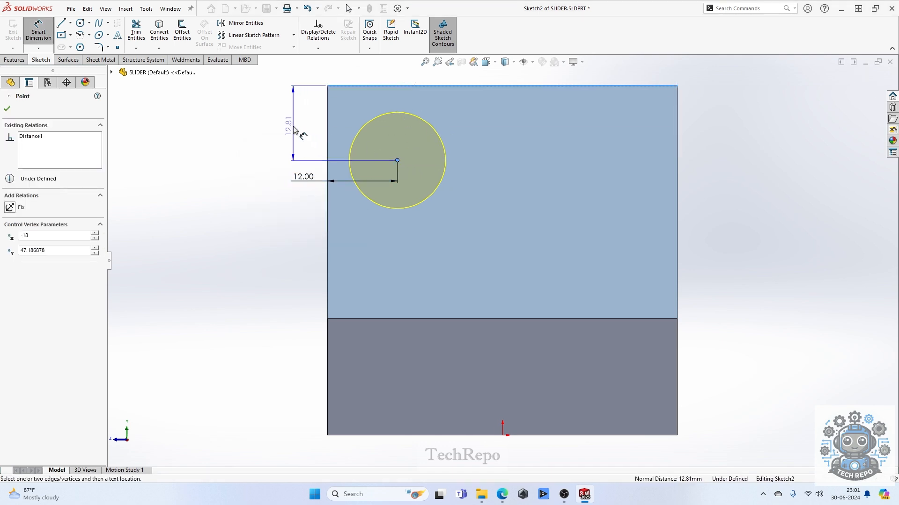
click(294, 125)
text(12)
key(Return)
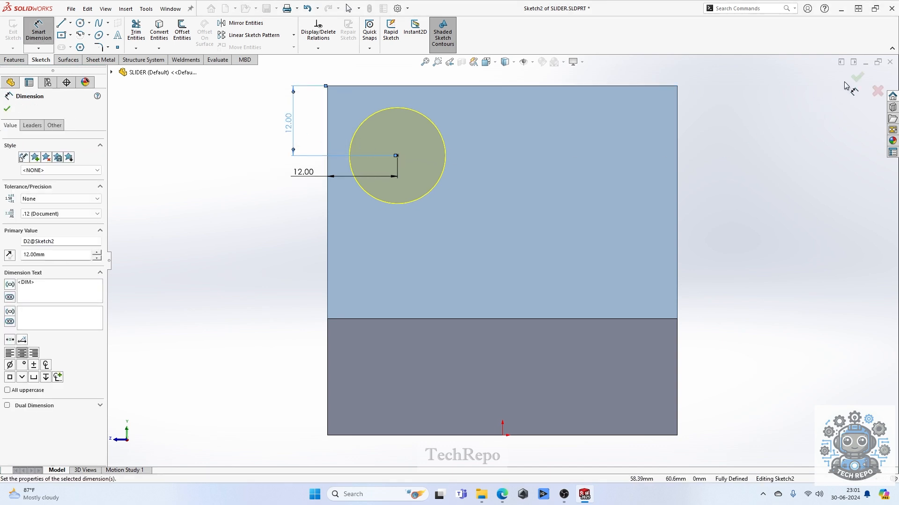
click(856, 78)
click(855, 78)
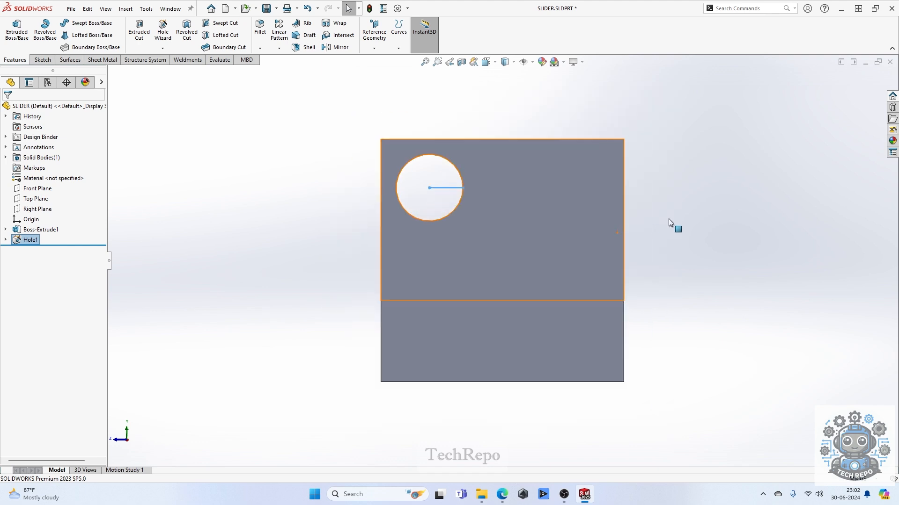
- Return to the Slider-asm assembly and rebuild it with the modified slider
key(alt+Tab)
click(186, 194)
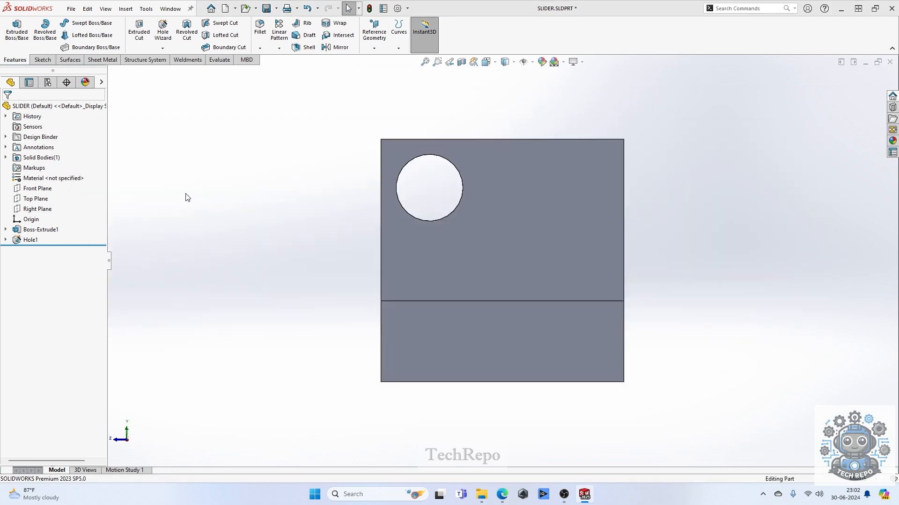
key(ctrl+Tab)
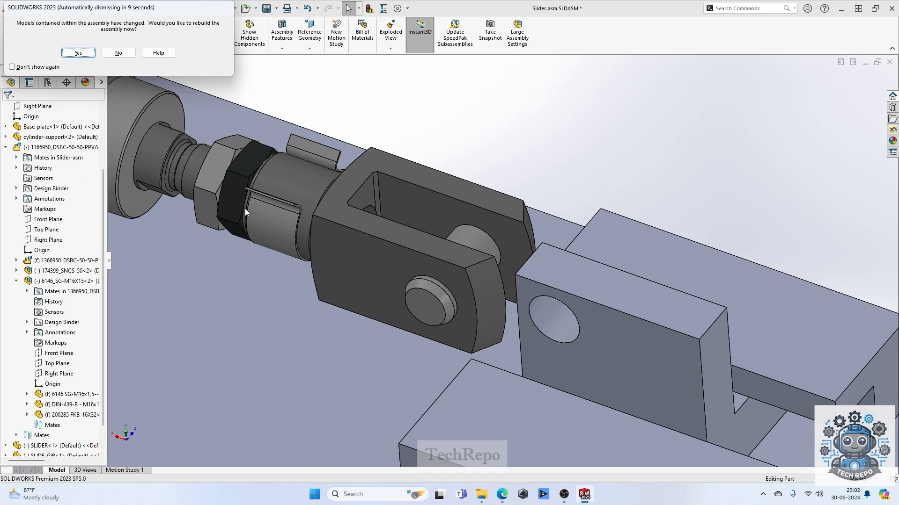
click(78, 53)
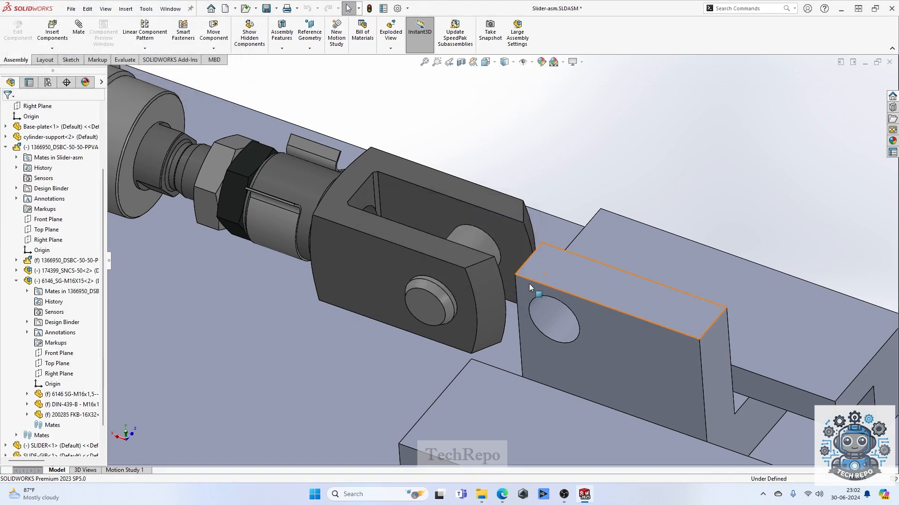
- Add a concentric mate between the slider's stem hole and the pin in the cylinder clevis
scroll(622, 366, up, 2)
click(597, 321)
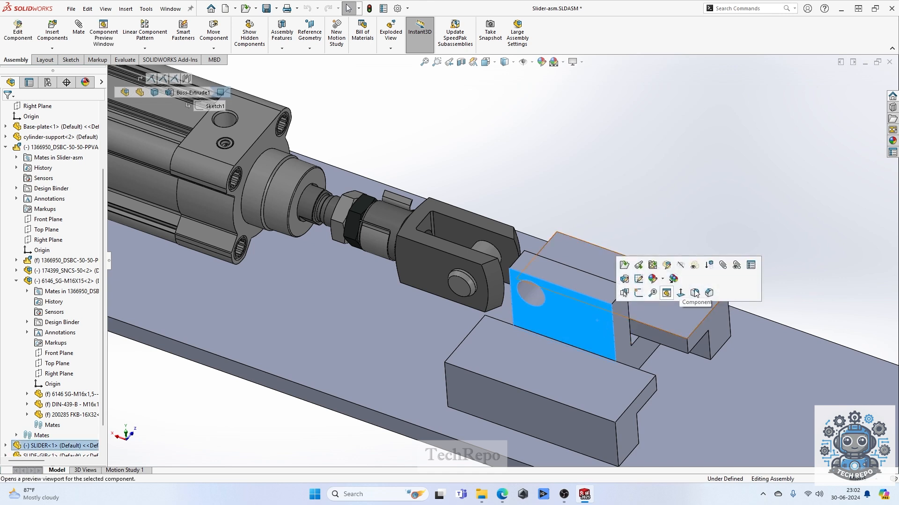
click(407, 146)
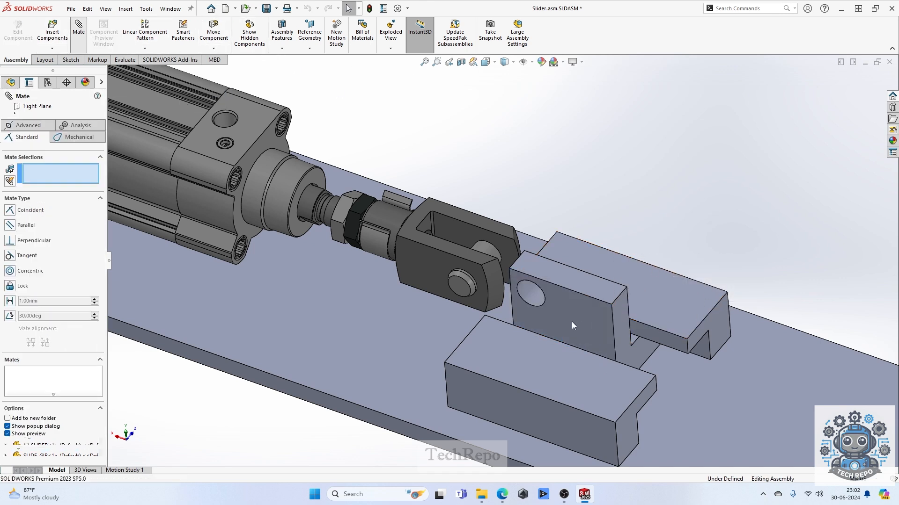
click(534, 300)
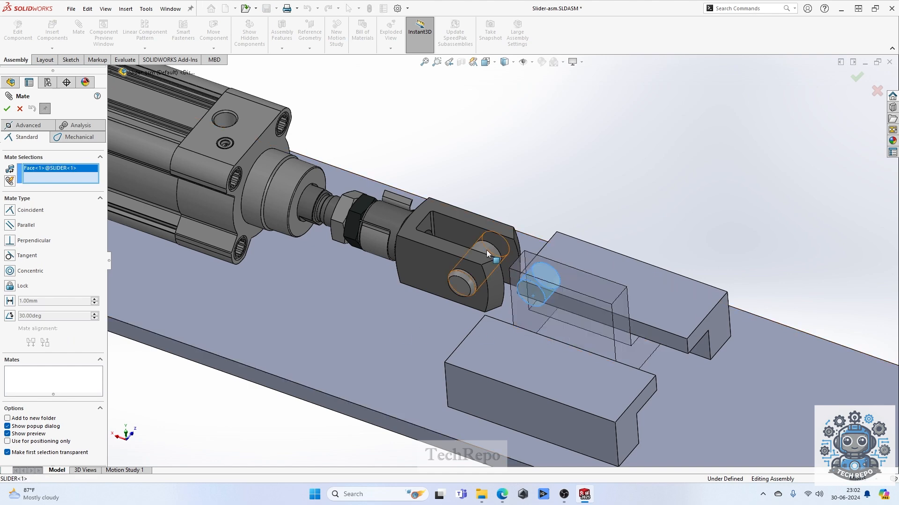
click(487, 254)
scroll(563, 289, up, 4)
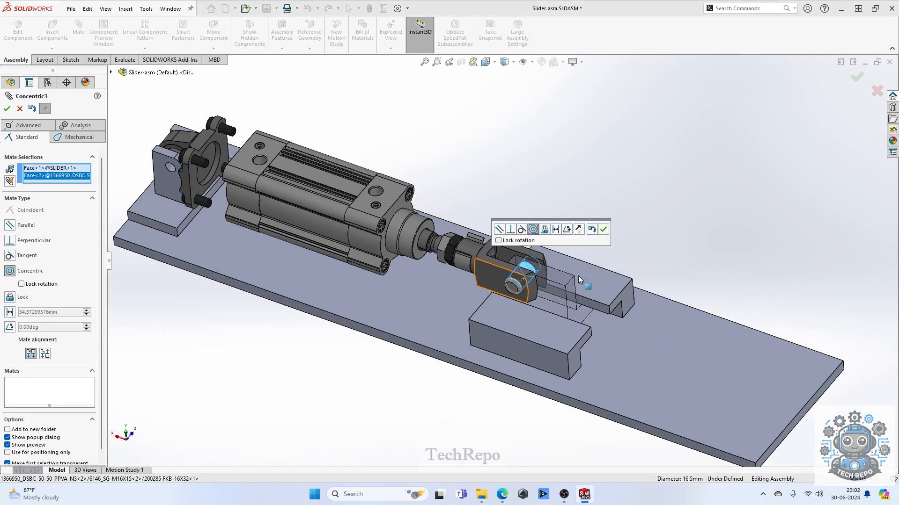
click(603, 229)
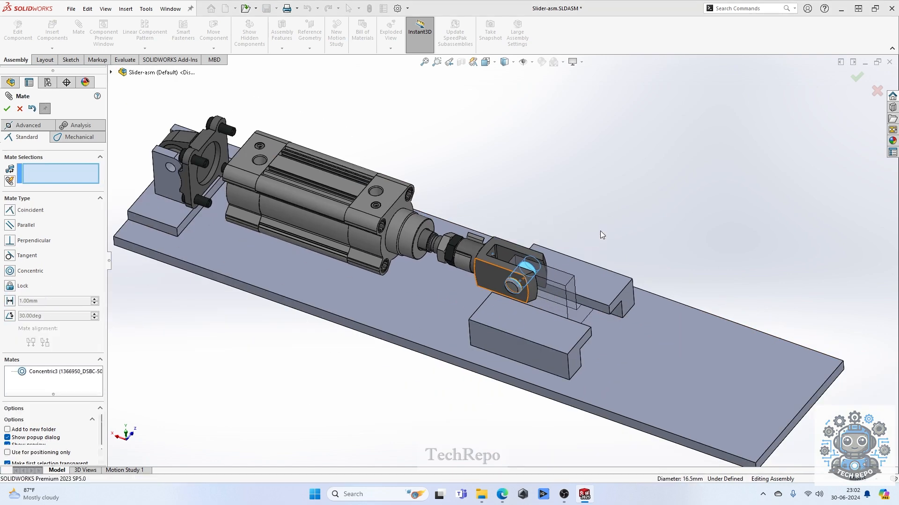
click(7, 109)
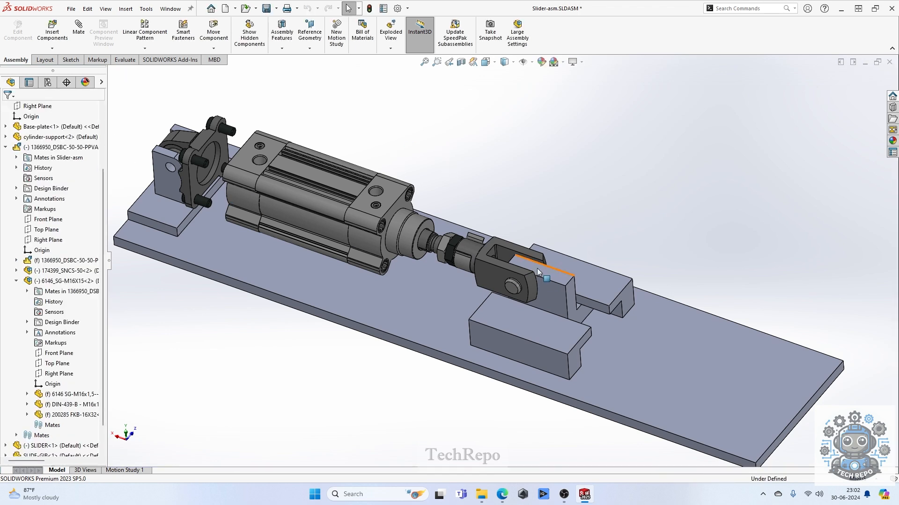
- Move the slider back and forth between the gibs to check its travel with the cylinder rod
mouse_move(546, 293)
mouse_down()
mouse_move(443, 271)
mouse_move(592, 302)
mouse_move(458, 262)
mouse_move(537, 293)
mouse_up()
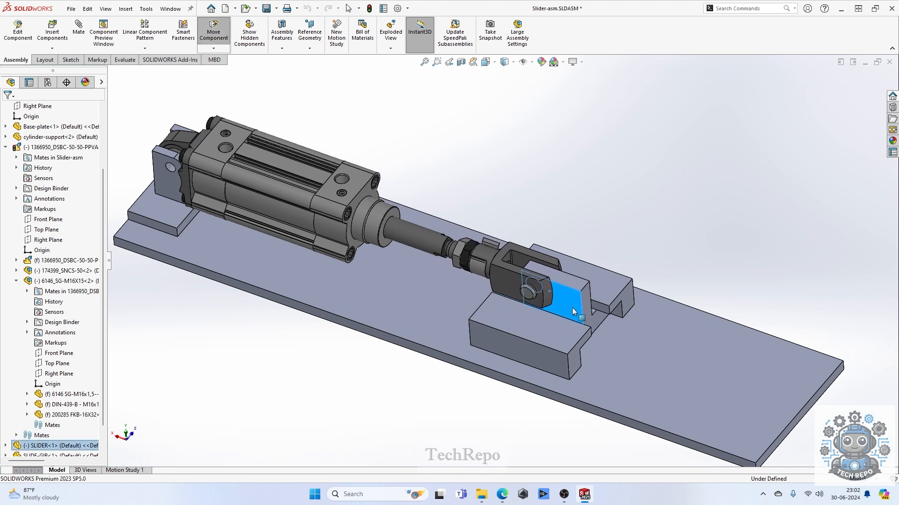
key(Escape)
key(ctrl+s)
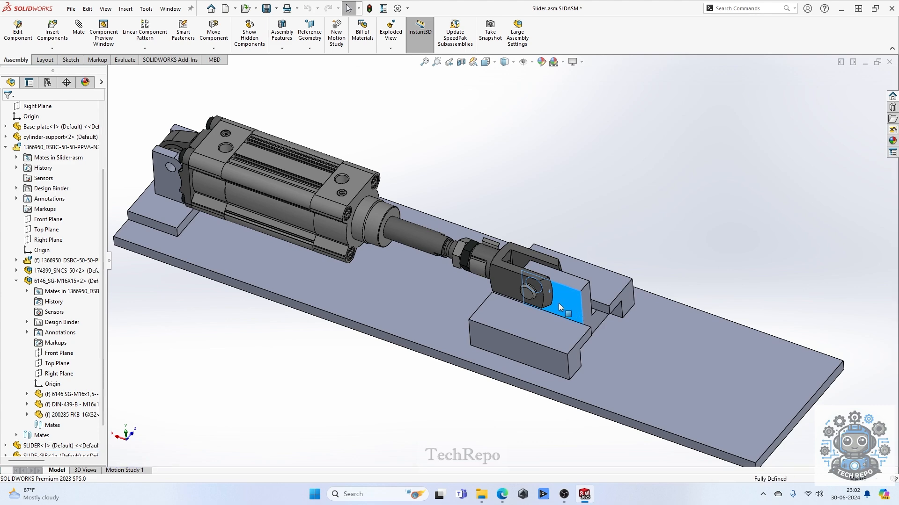
scroll(558, 311, down, 5)
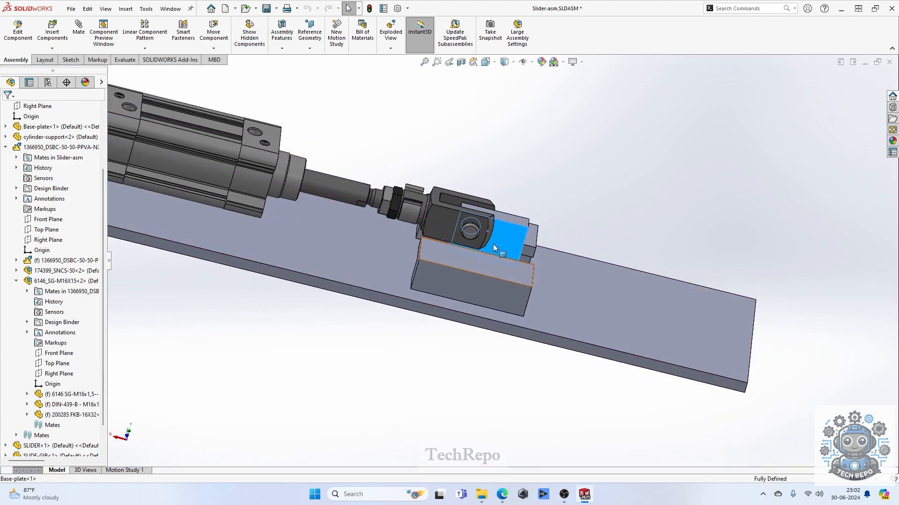
mouse_move(528, 245)
mouse_down()
mouse_move(384, 217)
mouse_move(470, 226)
mouse_move(540, 254)
mouse_up()
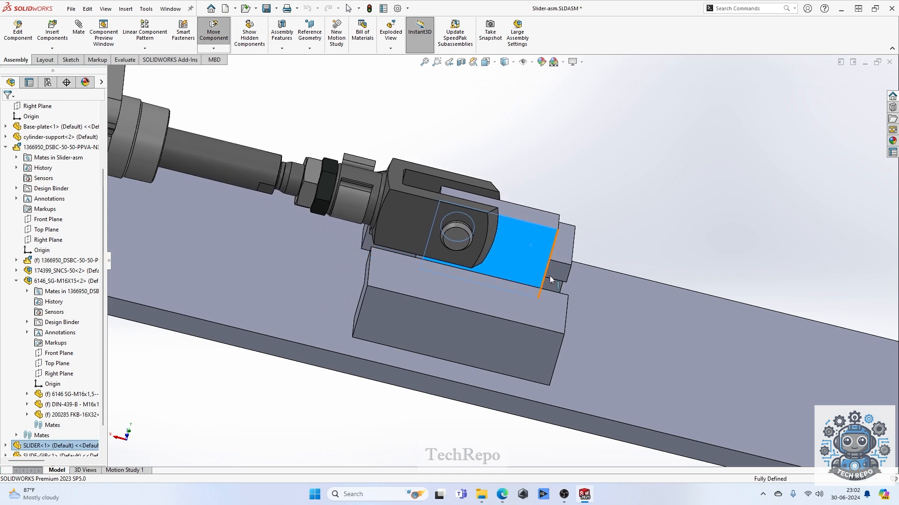
scroll(542, 288, down, 2)
middle_drag(532, 291, 478, 325)
middle_drag(389, 283, 469, 271)
scroll(469, 271, up, 3)
drag(442, 264, 361, 256)
scroll(404, 250, up, 1)
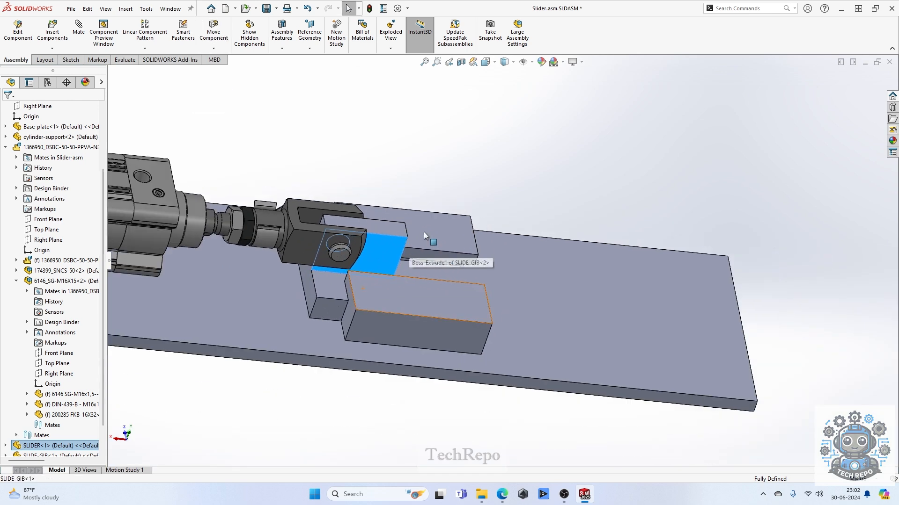
- Select the rear slide gib, SLIDE-GIB<1>, and display its feature dimensions
click(423, 231)
scroll(50, 424, down, 1)
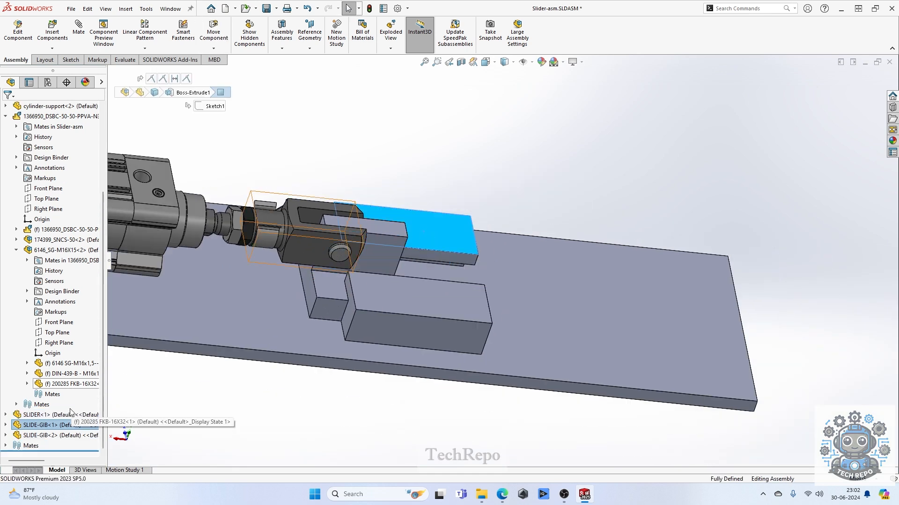
click(50, 424)
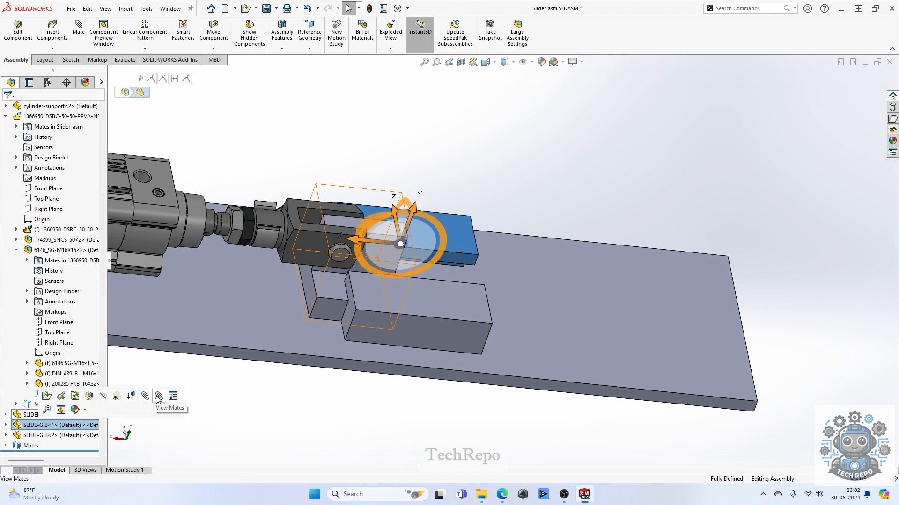
double_click(462, 237)
middle_drag(448, 269, 431, 281)
click(432, 166)
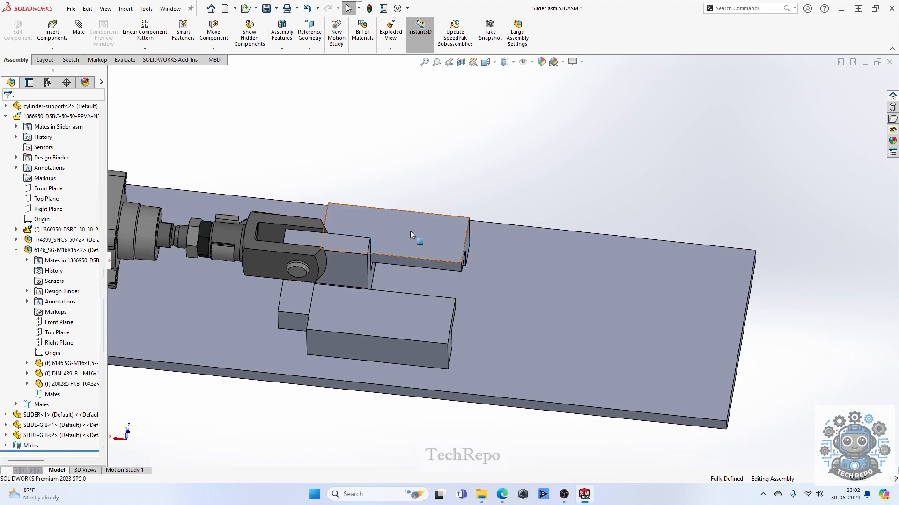
scroll(410, 231, up, 2)
click(391, 228)
middle_drag(391, 227, 386, 249)
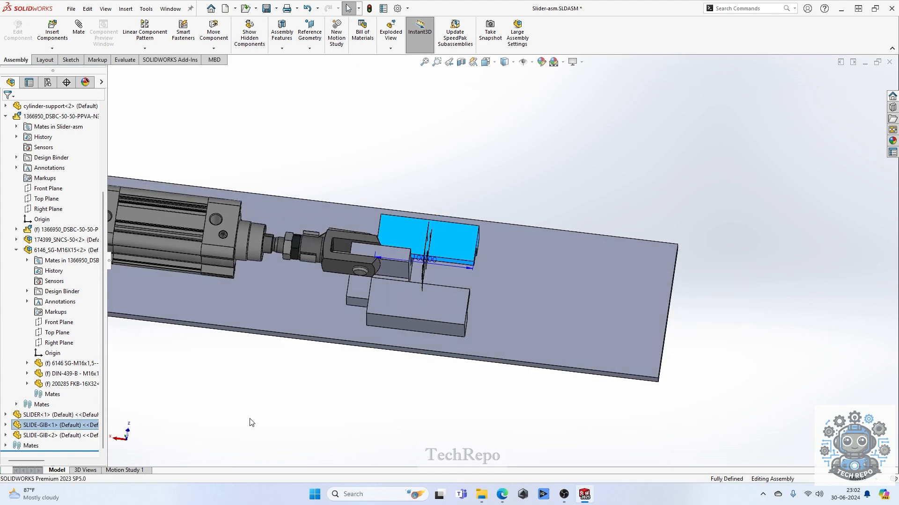
- View the list of mates that belong to SLIDE-GIB<1>
click(250, 420)
double_click(67, 426)
scroll(421, 364, up, 3)
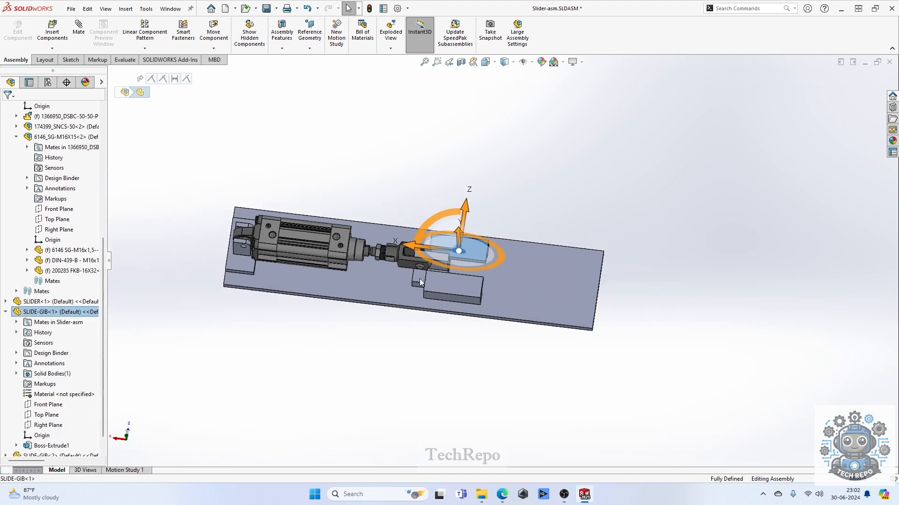
drag(409, 250, 389, 249)
click(353, 399)
click(68, 316)
click(187, 289)
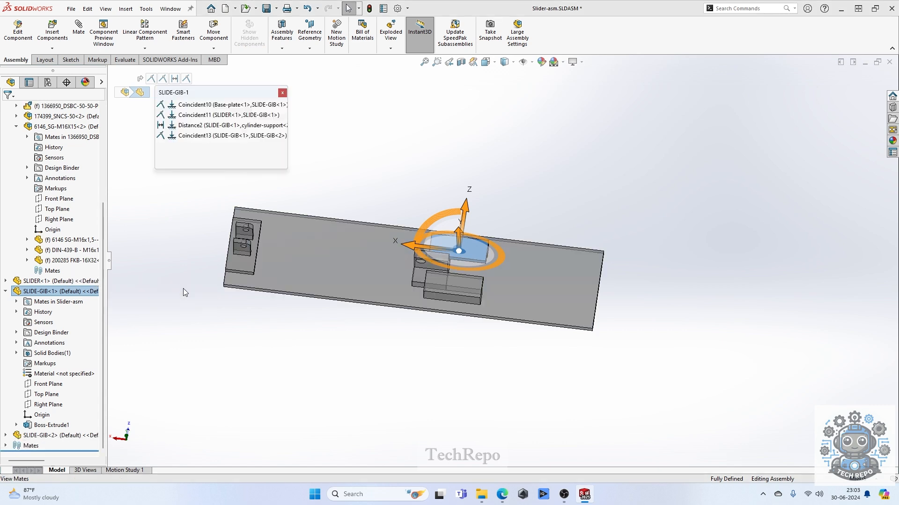
- Set the Distance2 mate between SLIDE-GIB<1> and the cylinder support to 270 mm
click(174, 125)
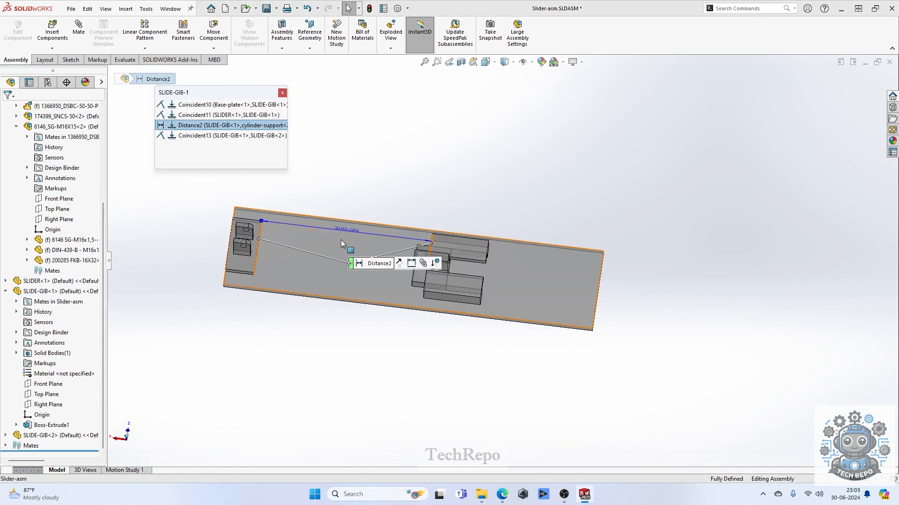
double_click(347, 228)
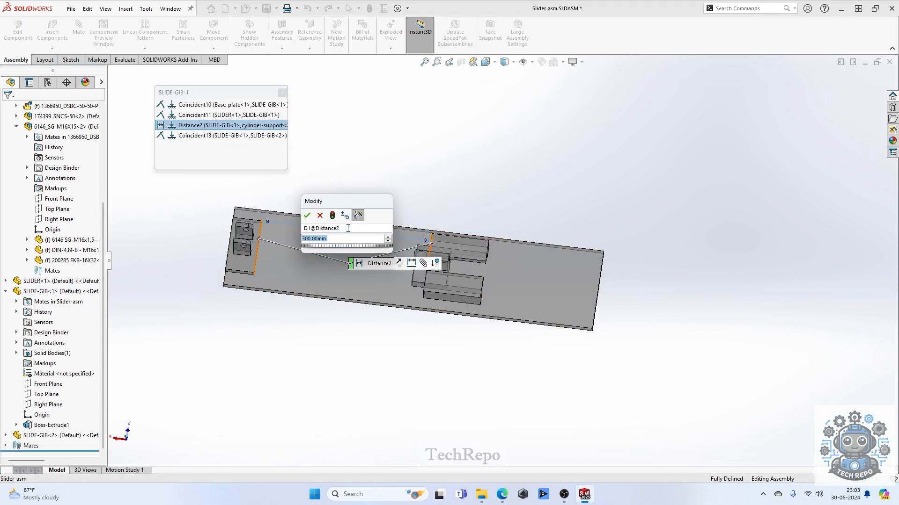
text(-50)
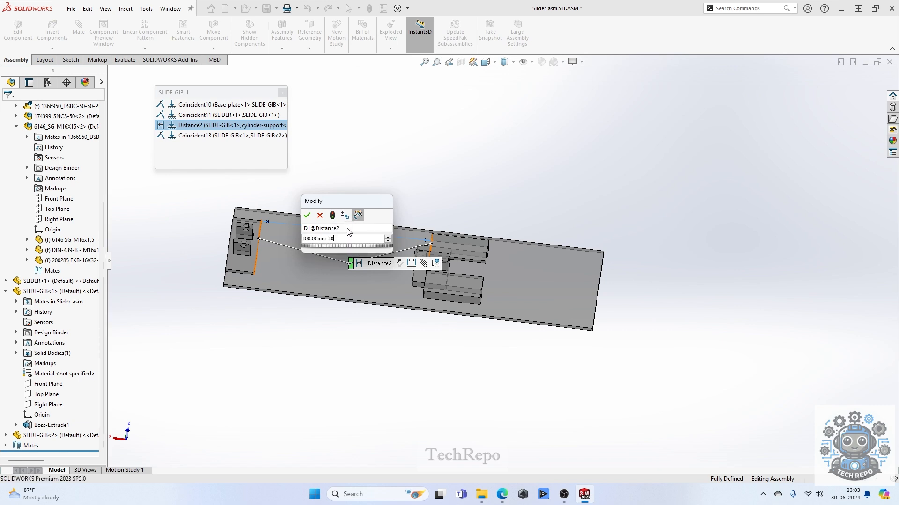
key(Return)
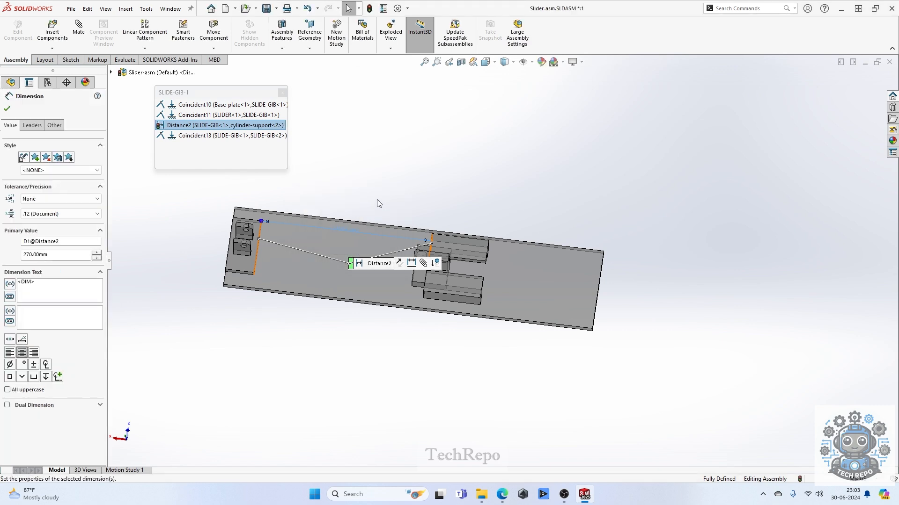
click(8, 109)
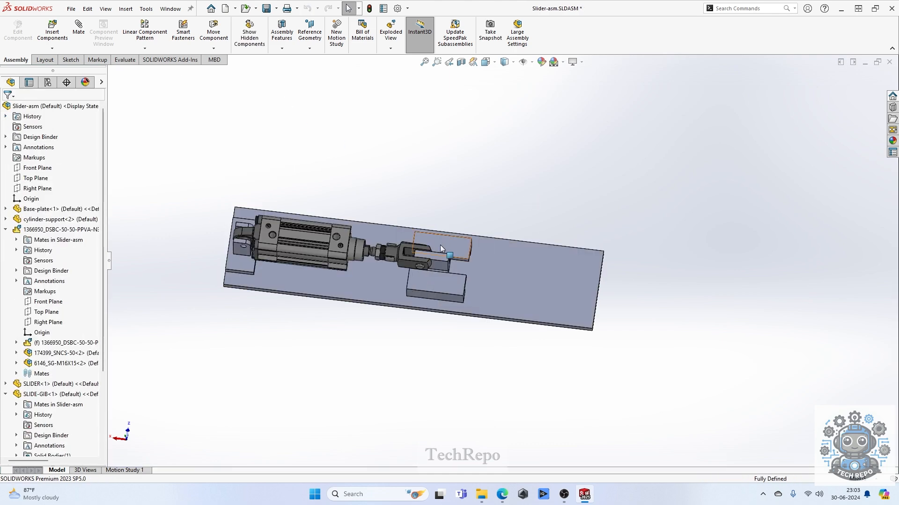
- Extend the slider to the end of its stroke and compare its end face with the front slide gib's end face
scroll(453, 241, down, 3)
drag(392, 273, 343, 281)
key(Escape)
middle_drag(404, 307, 398, 285)
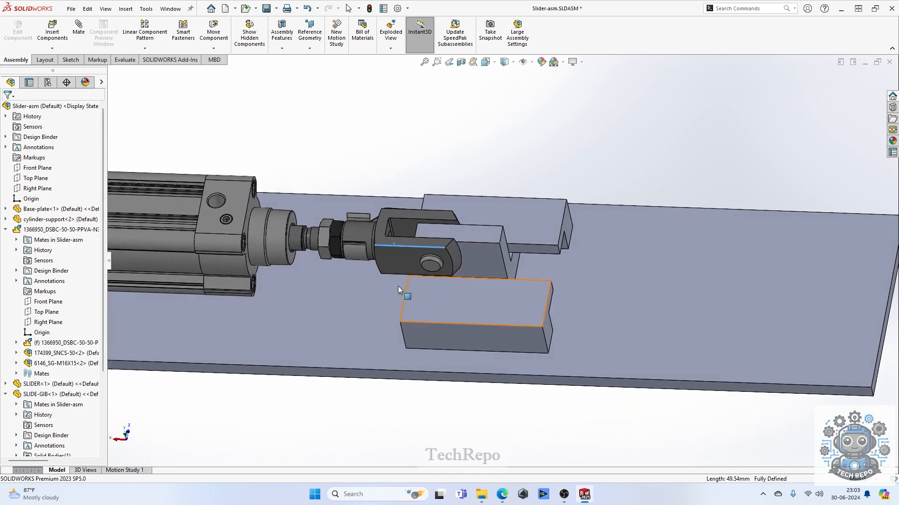
click(403, 258)
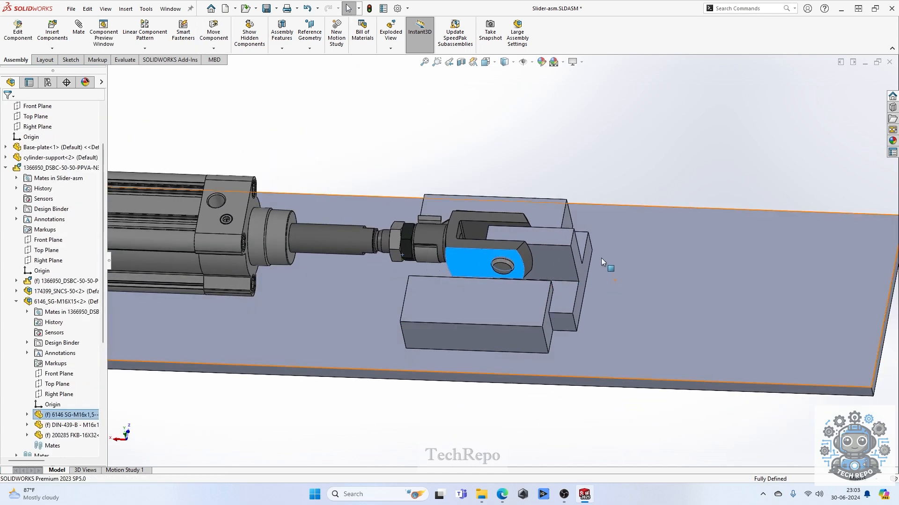
scroll(560, 273, down, 3)
click(554, 272)
ctrl+click(492, 379)
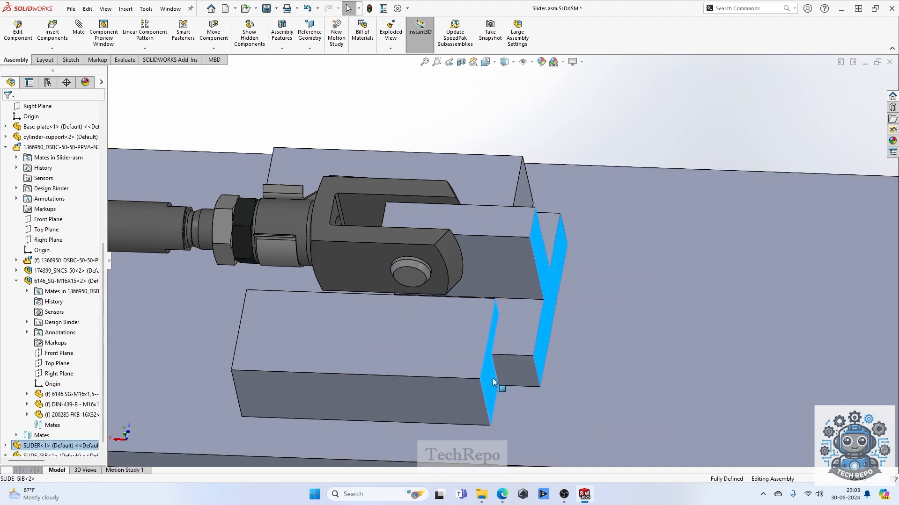
scroll(492, 382, up, 2)
click(568, 135)
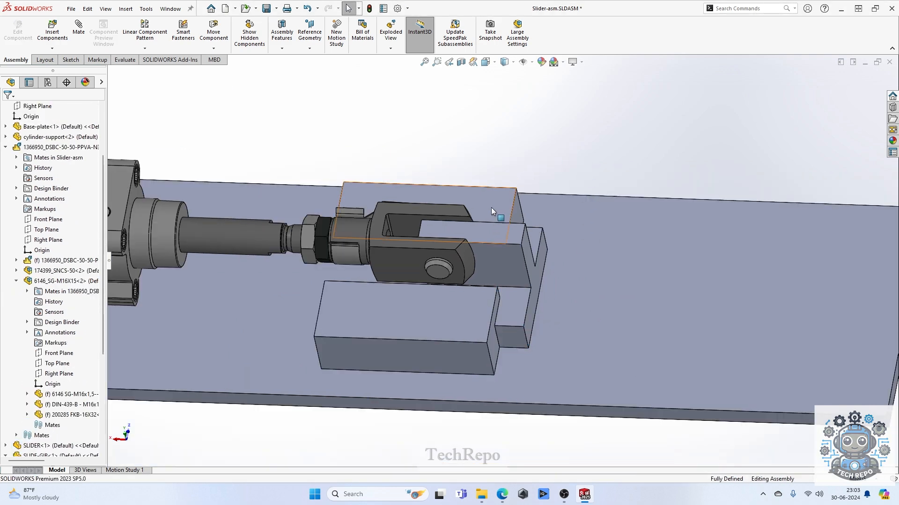
- Set the slide gib's extrusion length to 130 mm and rebuild
click(490, 207)
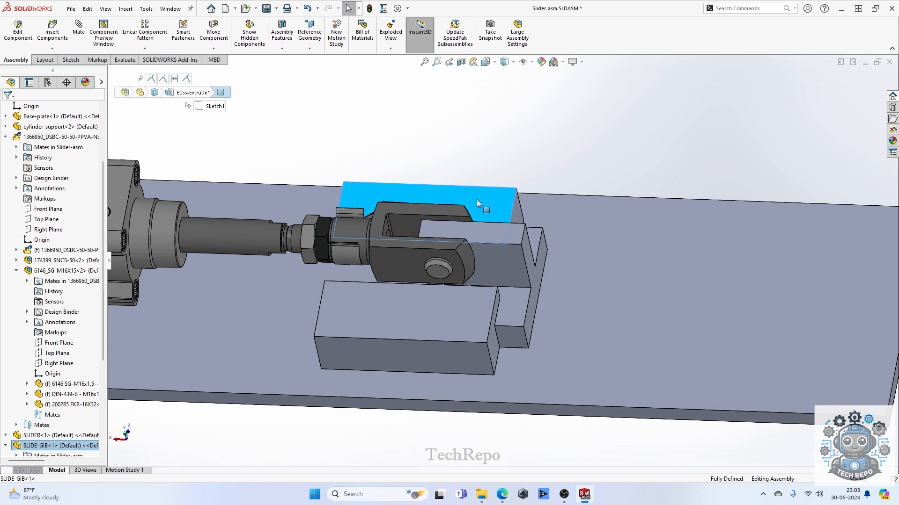
double_click(477, 201)
double_click(418, 249)
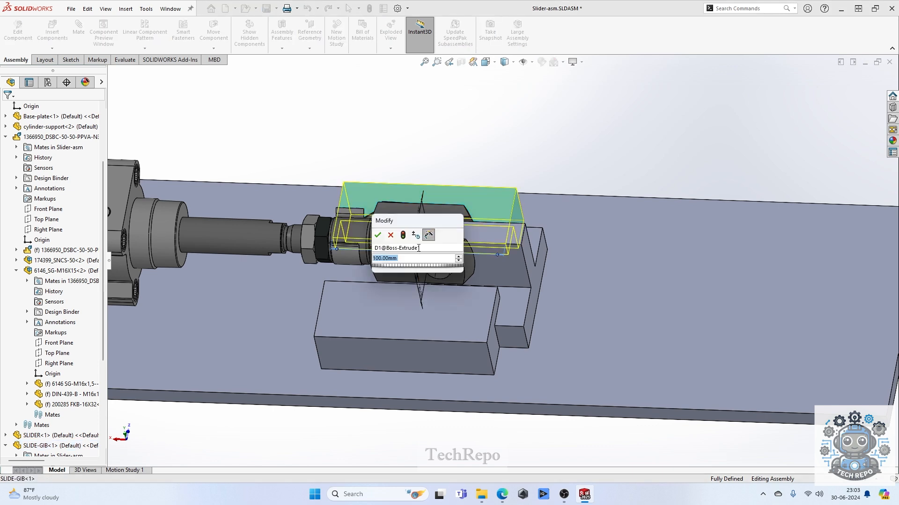
text(130)
key(Return)
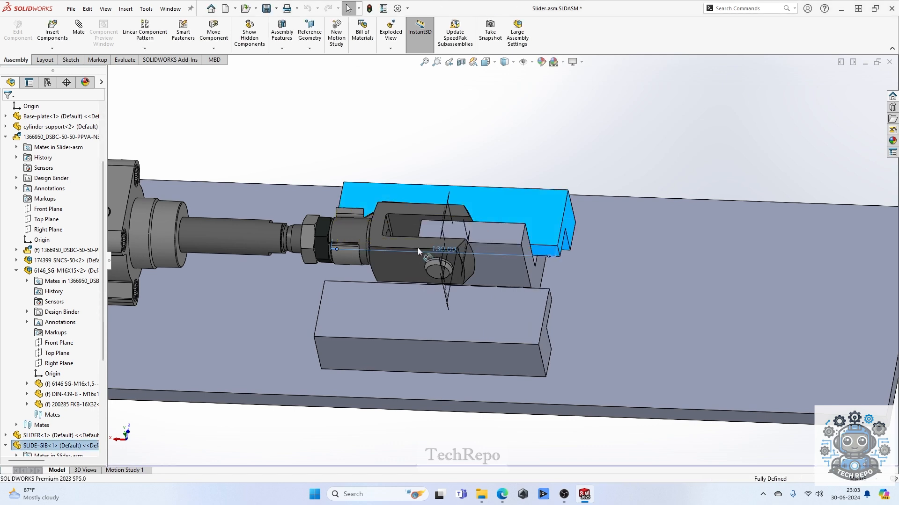
- Move the slider through its stroke to check its travel within the lengthened gibs
click(499, 125)
drag(482, 240, 364, 232)
scroll(361, 258, up, 2)
middle_drag(363, 260, 421, 302)
drag(438, 239, 581, 243)
- Set the slide gib's extrusion length to 120 mm and rebuild the assembly
click(443, 196)
click(463, 234)
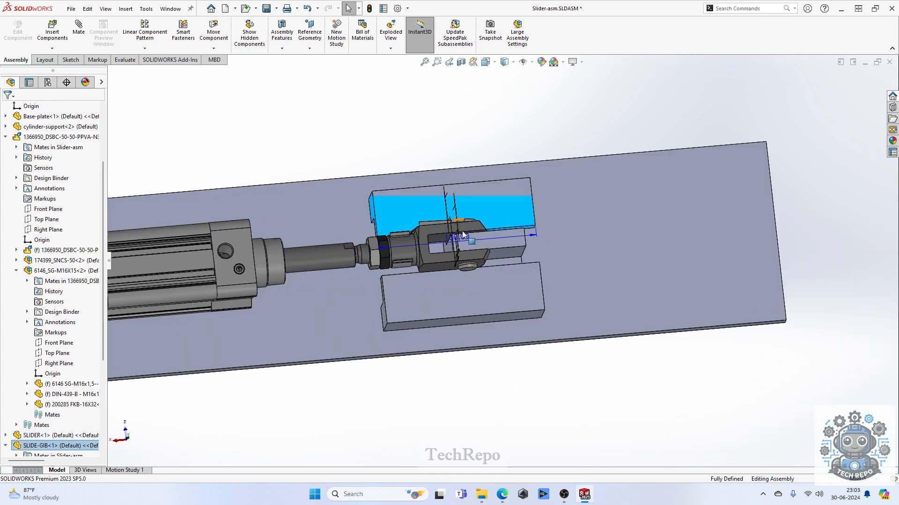
double_click(460, 243)
text(120)
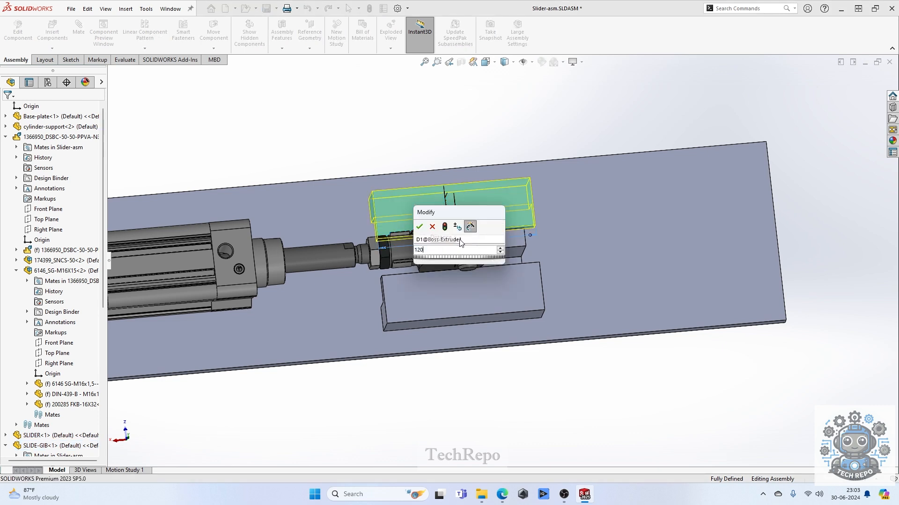
key(Return)
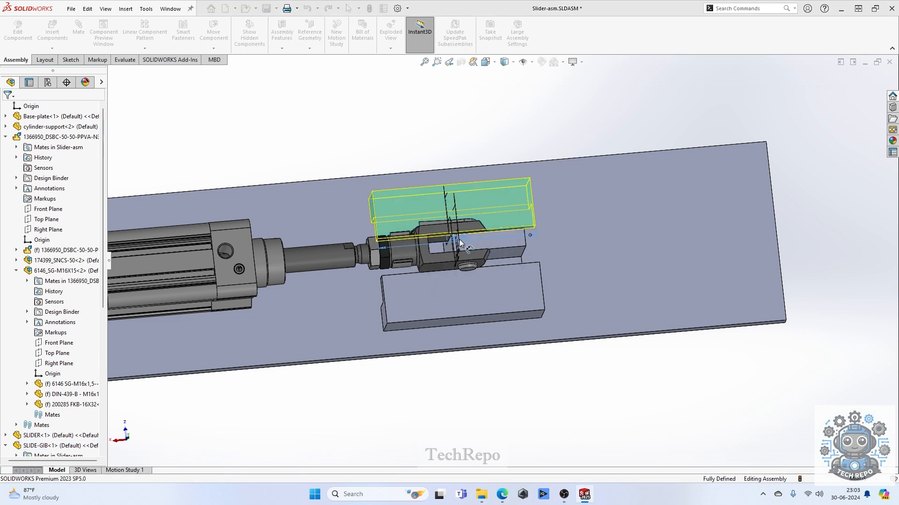
click(538, 370)
- Move the slider through its full stroke and examine its fit along the 120 mm gibs from several angles
drag(489, 237, 592, 249)
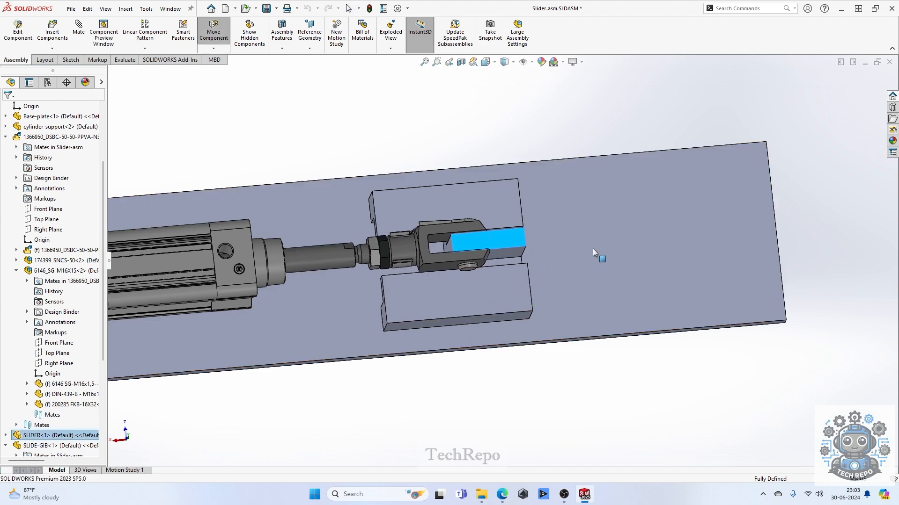
click(599, 257)
click(678, 231)
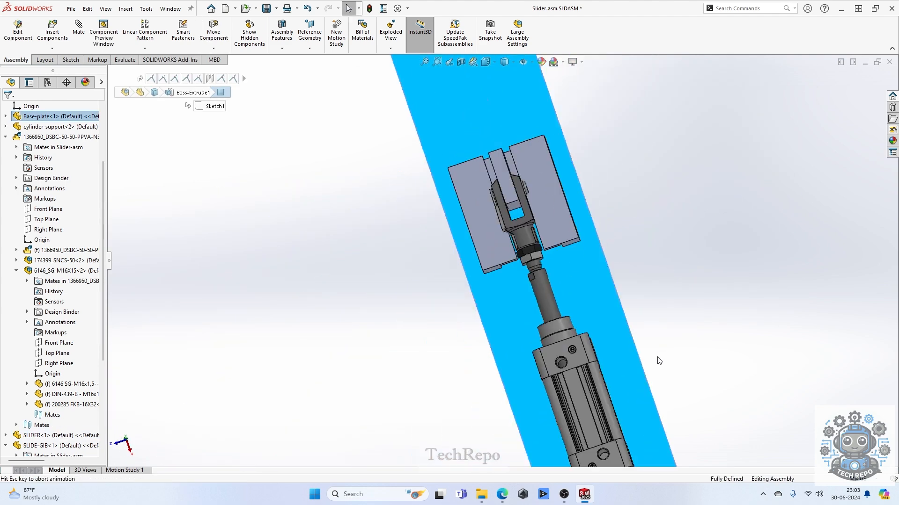
click(575, 387)
drag(548, 266, 442, 267)
scroll(442, 267, up, 3)
middle_drag(446, 270, 413, 196)
scroll(506, 306, down, 3)
scroll(494, 232, down, 2)
drag(430, 201, 548, 248)
scroll(448, 228, up, 2)
scroll(448, 229, down, 2)
scroll(504, 242, down, 2)
click(502, 240)
drag(501, 241, 533, 279)
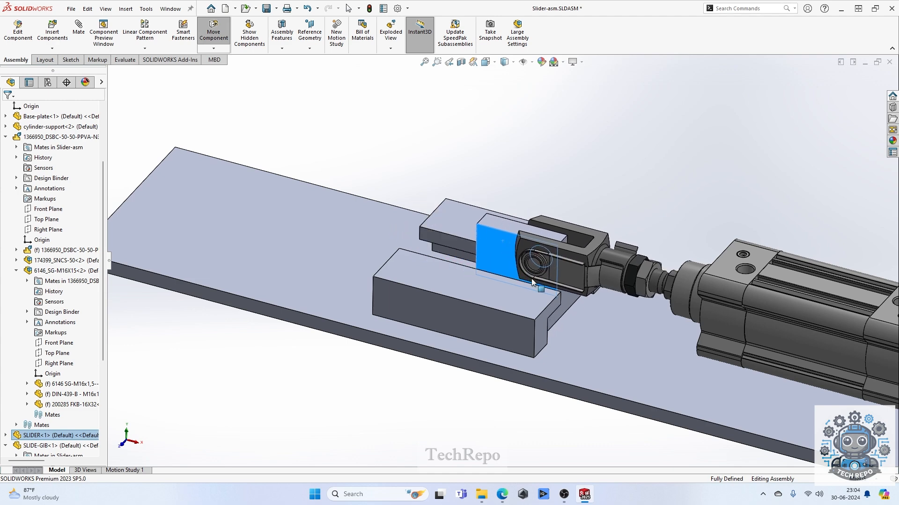
- Examine the slider, the cylinder mounting and the base plate from several angles, ending over the two slide gibs
scroll(548, 316, down, 2)
middle_drag(551, 318, 526, 363)
key(f)
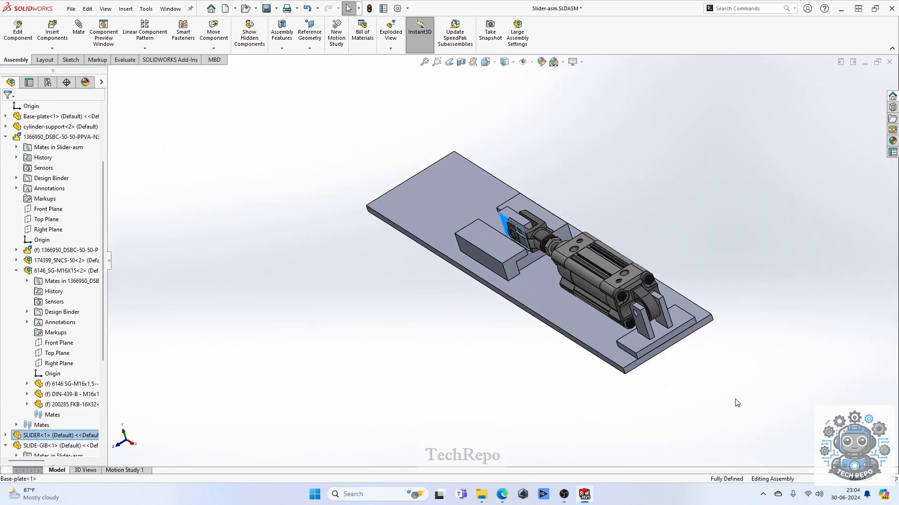
scroll(700, 345, down, 3)
middle_drag(665, 325, 668, 394)
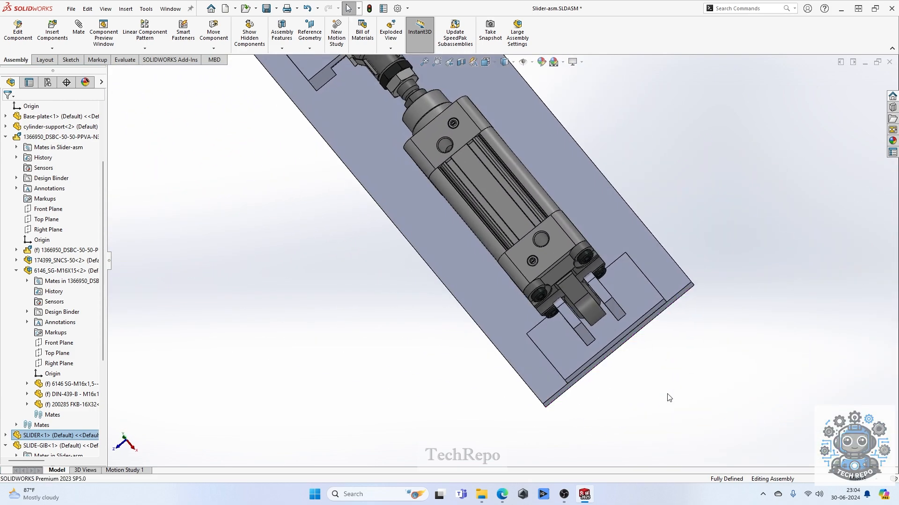
click(663, 285)
mouse_move(663, 333)
middle_down()
mouse_move(656, 351)
mouse_move(668, 283)
mouse_move(677, 344)
middle_up()
scroll(665, 355, up, 3)
scroll(389, 240, down, 2)
middle_drag(440, 240, 447, 266)
scroll(414, 207, down, 3)
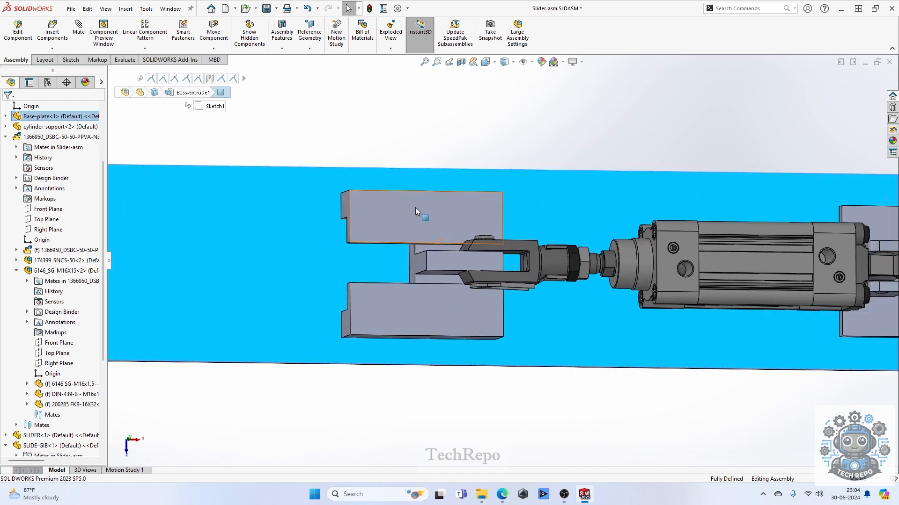
- Start editing the second slide gib in the context of the assembly
click(433, 207)
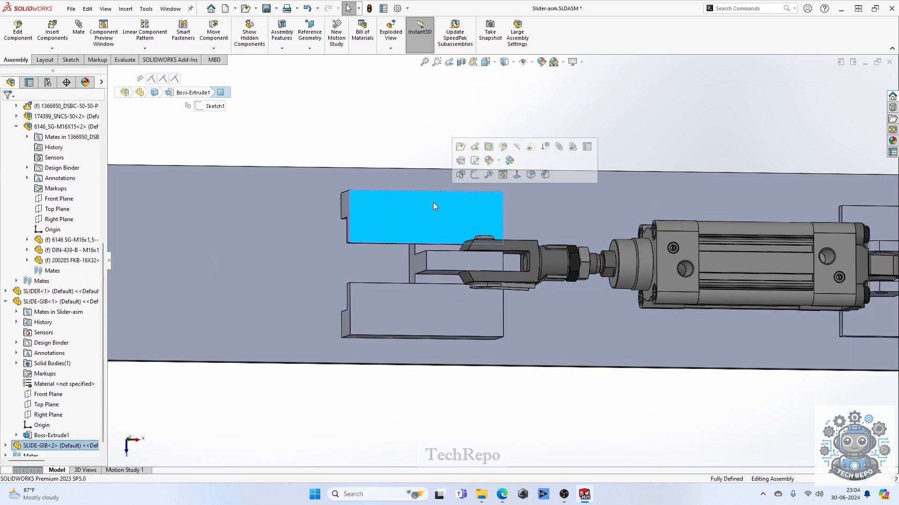
click(59, 446)
click(59, 448)
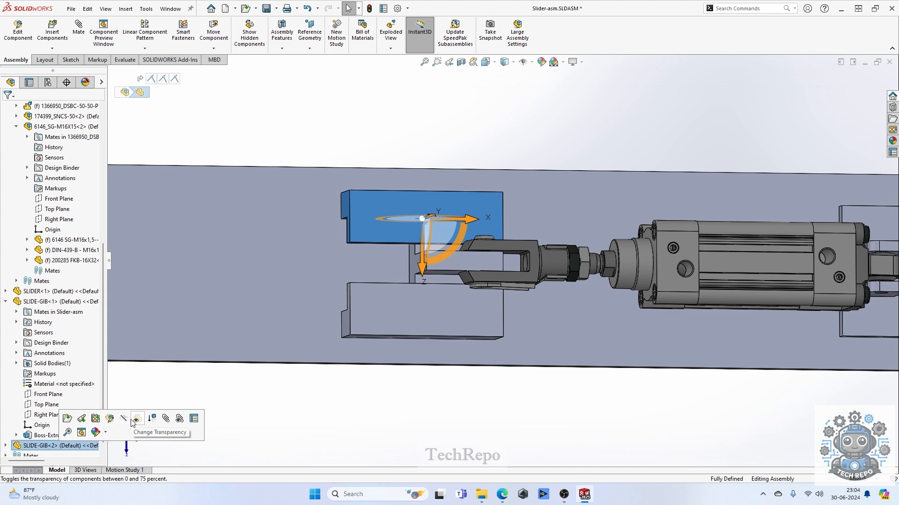
click(110, 423)
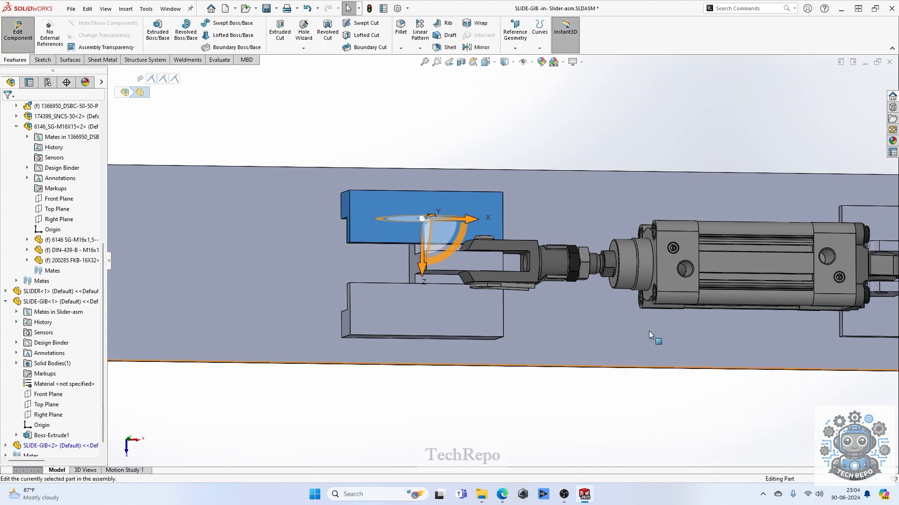
- Set up an ANSI Metric M6 counterbore hole for a Socket Head Cap Screw on the slide gib's top face
click(490, 207)
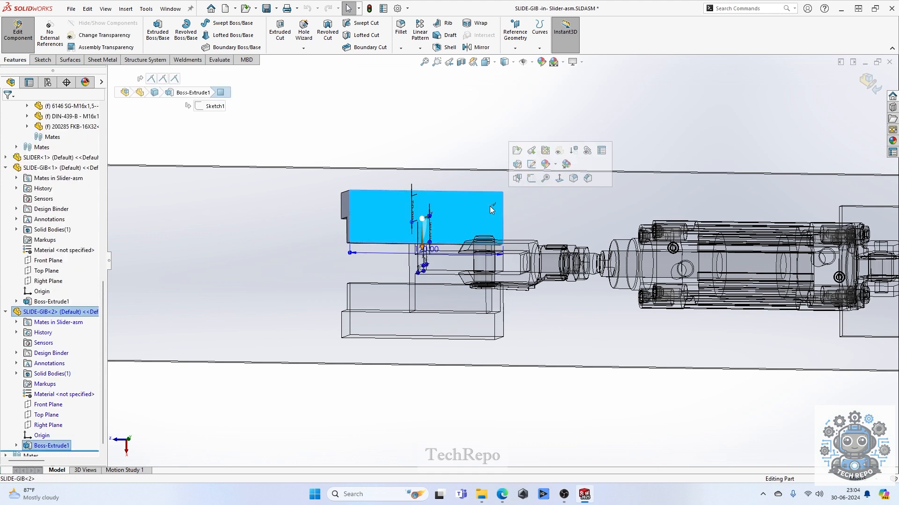
click(302, 35)
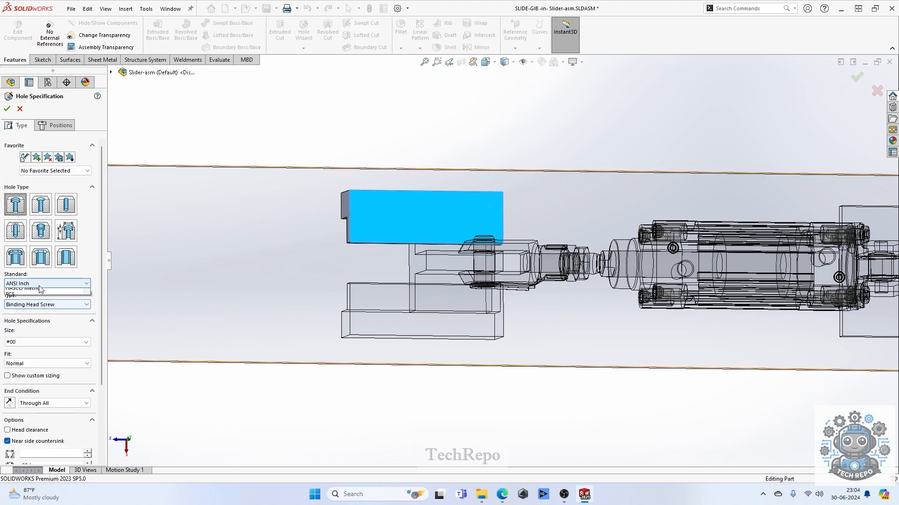
click(39, 295)
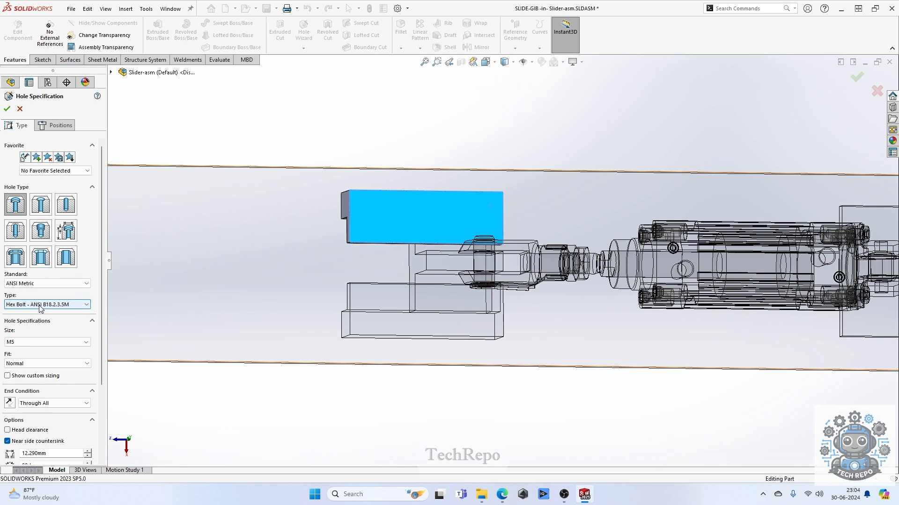
click(40, 305)
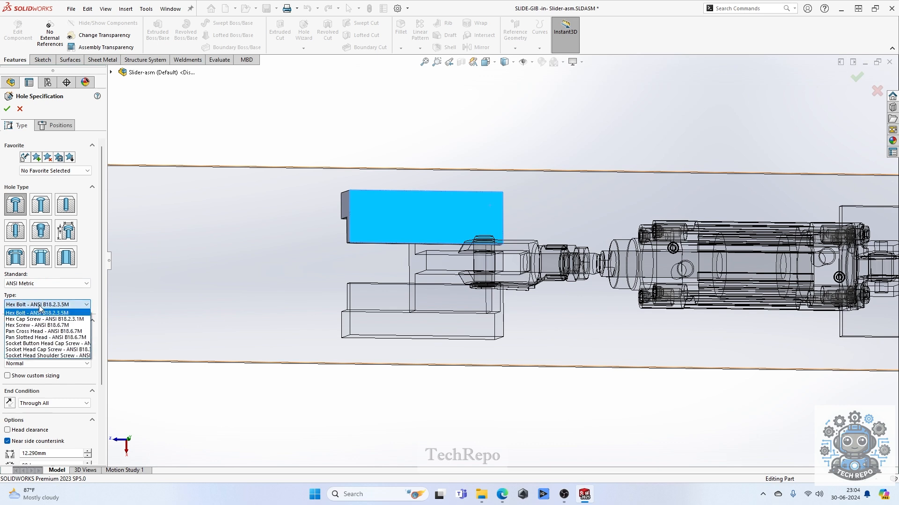
click(38, 351)
click(70, 348)
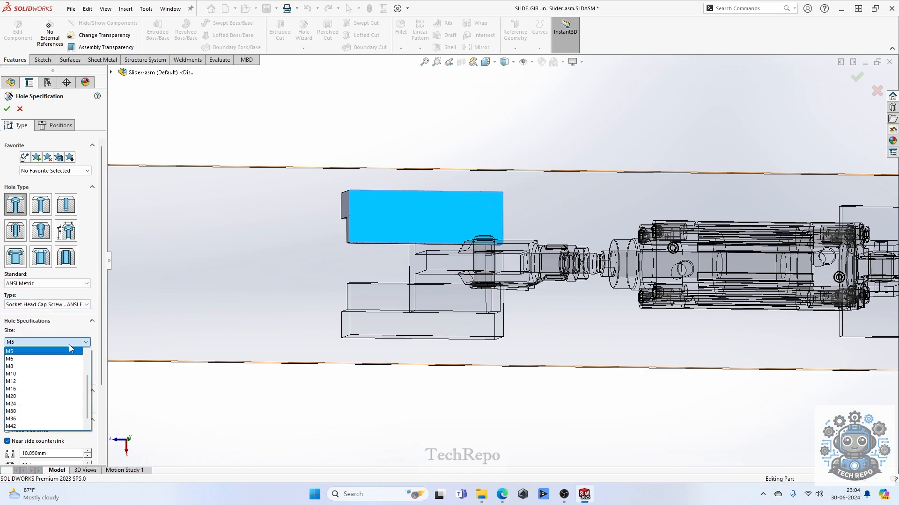
click(56, 365)
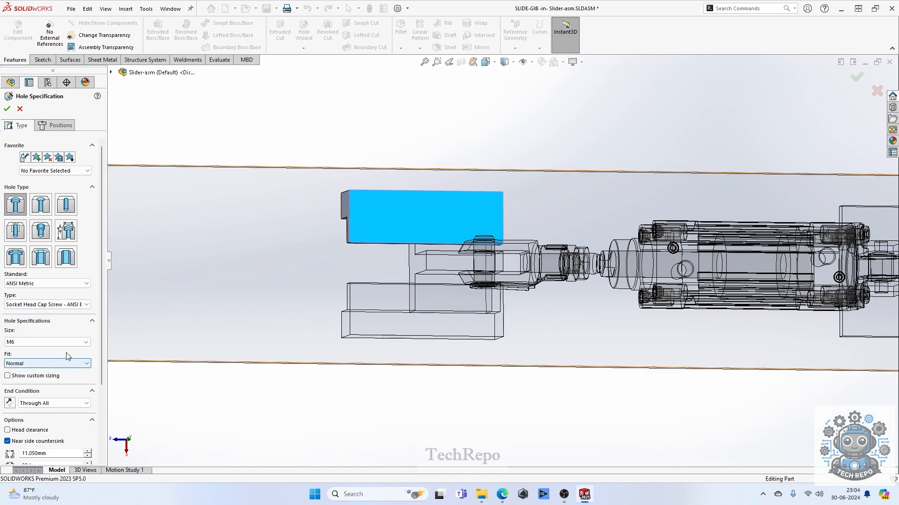
- Place two hole positions about 10 mm from the gib's outer long edge, one near the cylinder-side end and one near mid-length
click(55, 125)
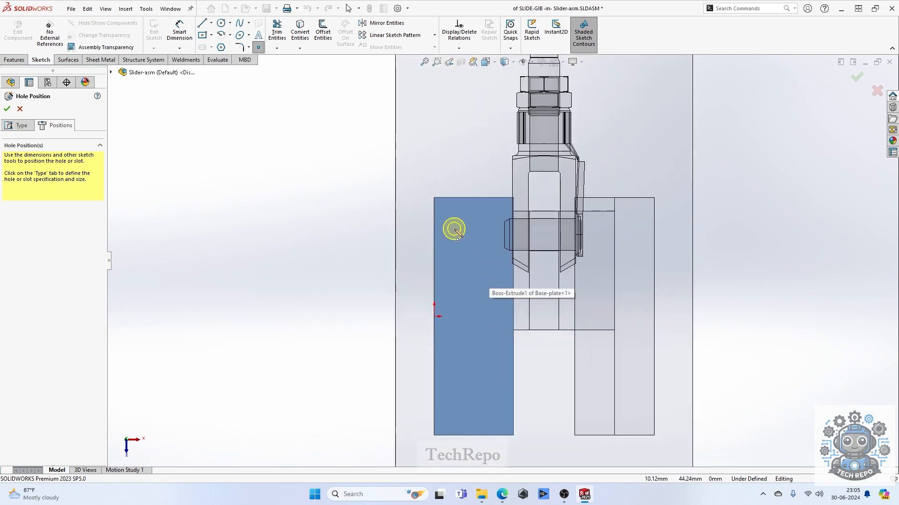
click(454, 229)
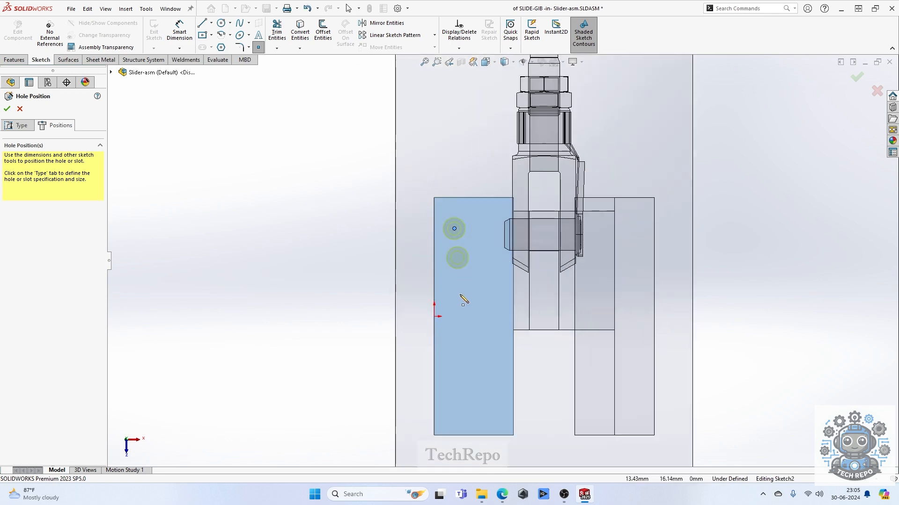
click(455, 318)
scroll(461, 318, up, 3)
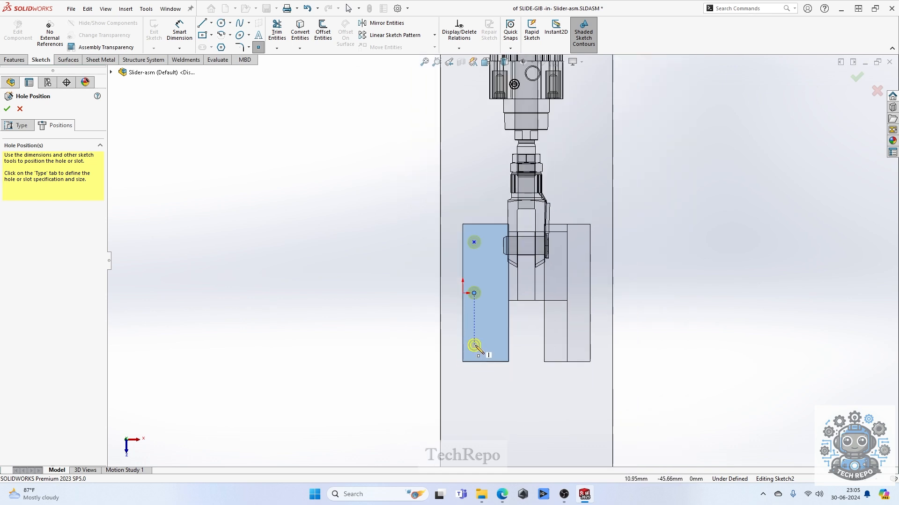
- Sketch an infinite horizontal construction line through the sketch origin across the gib
click(203, 23)
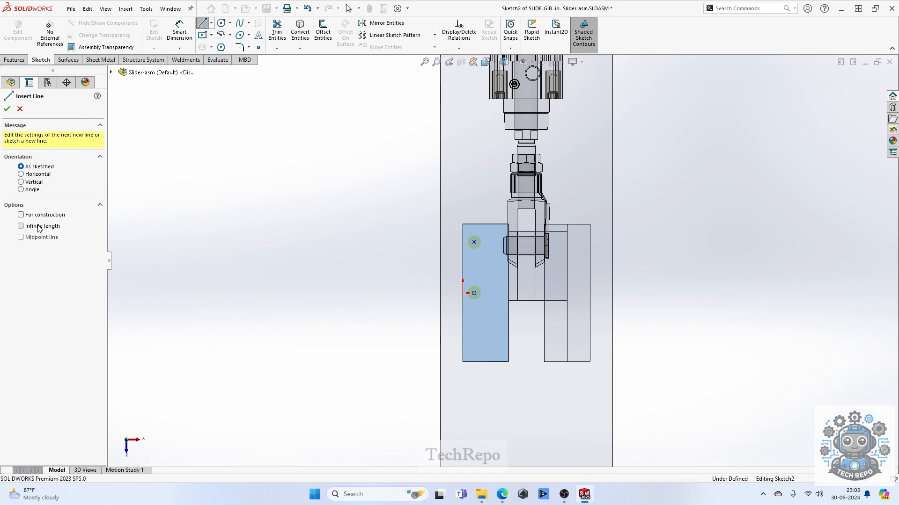
click(36, 176)
click(463, 293)
key(Escape)
scroll(503, 323, down, 4)
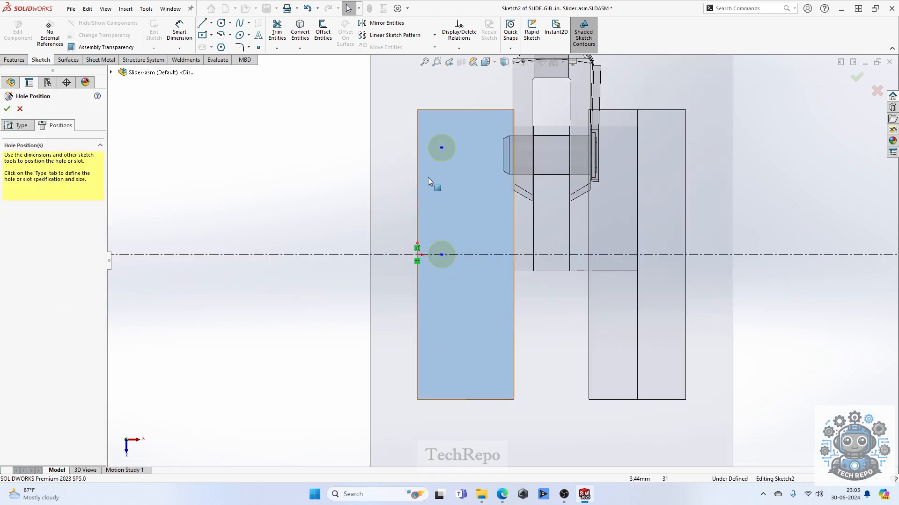
- Mirror the end hole's point about the horizontal construction line to create a third hole near the opposite end
click(441, 148)
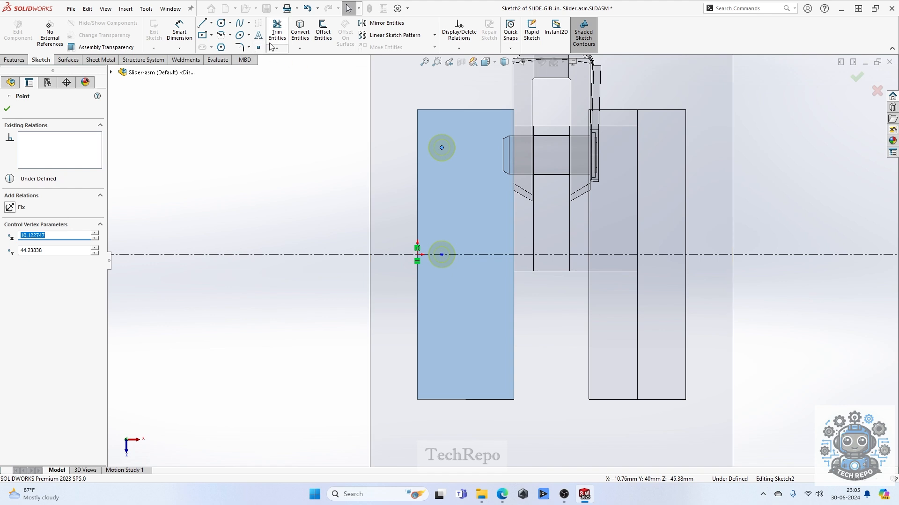
click(385, 23)
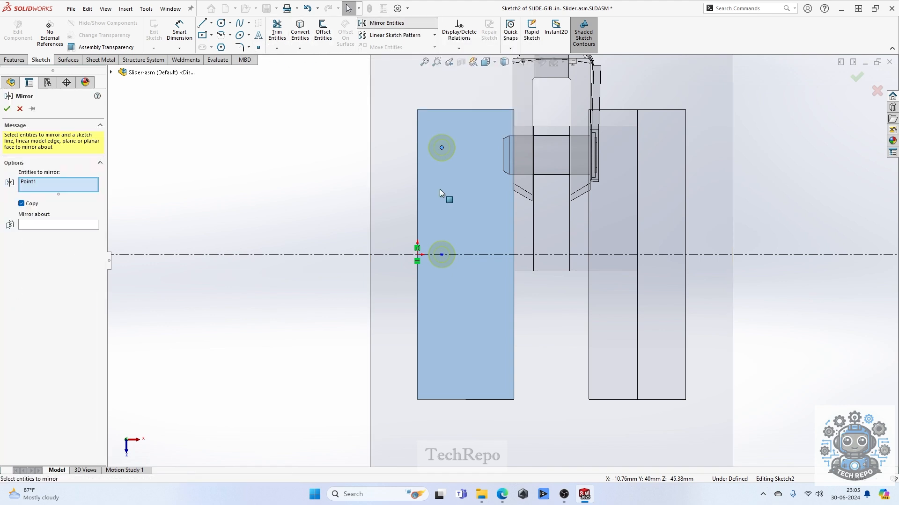
click(65, 226)
click(486, 255)
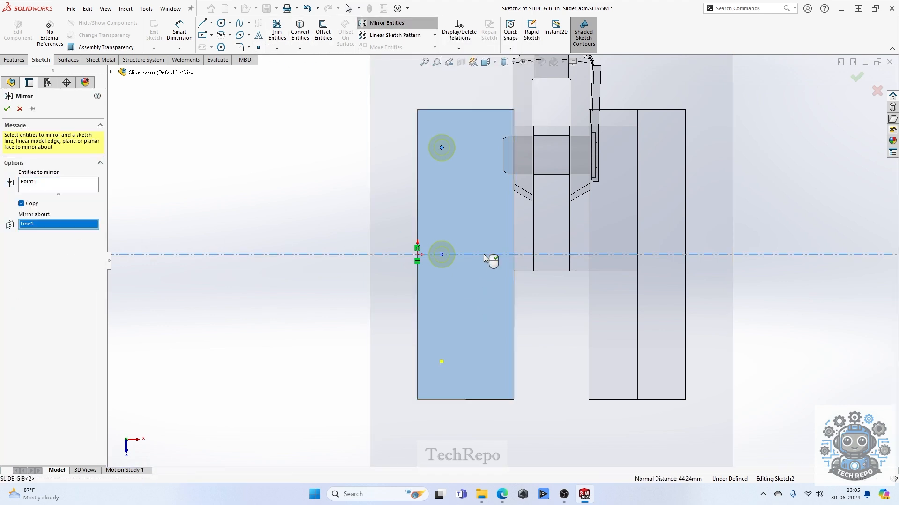
click(7, 109)
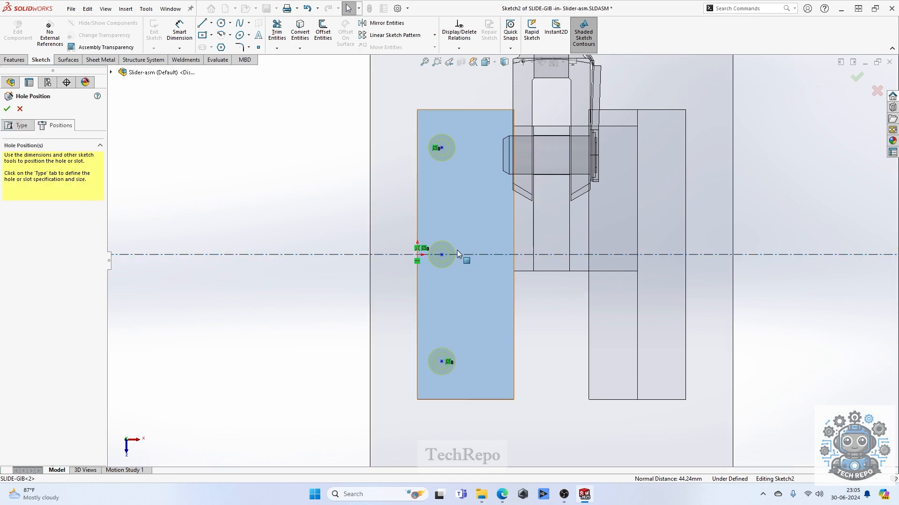
- Pull the middle hole's point off the construction line and make it coincident with that line
click(454, 282)
drag(455, 283, 459, 286)
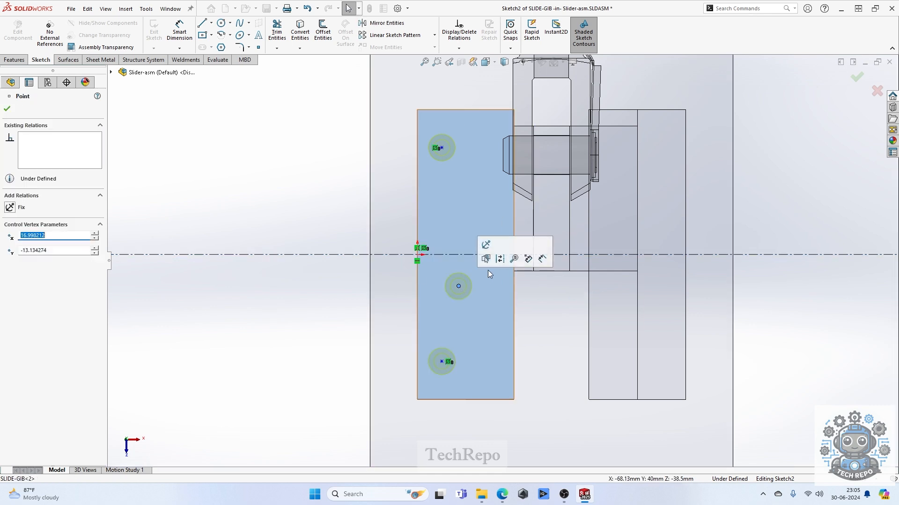
ctrl+click(461, 255)
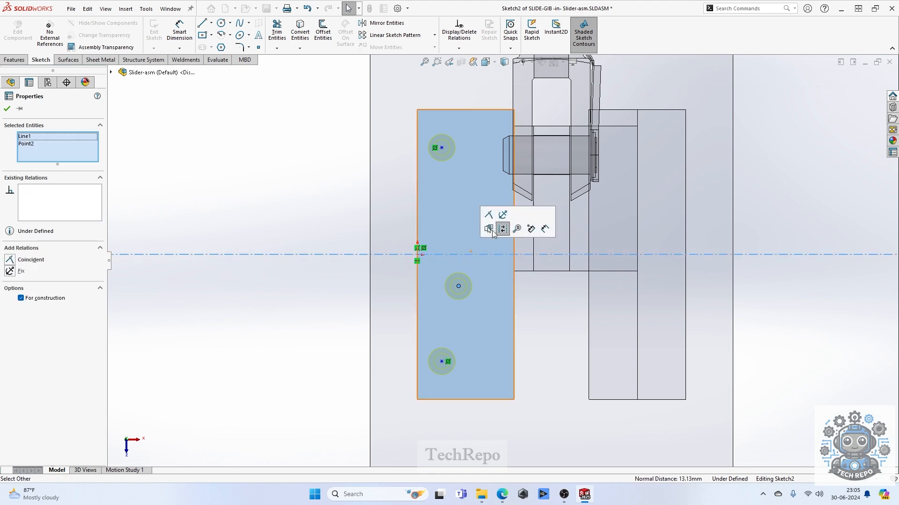
click(488, 215)
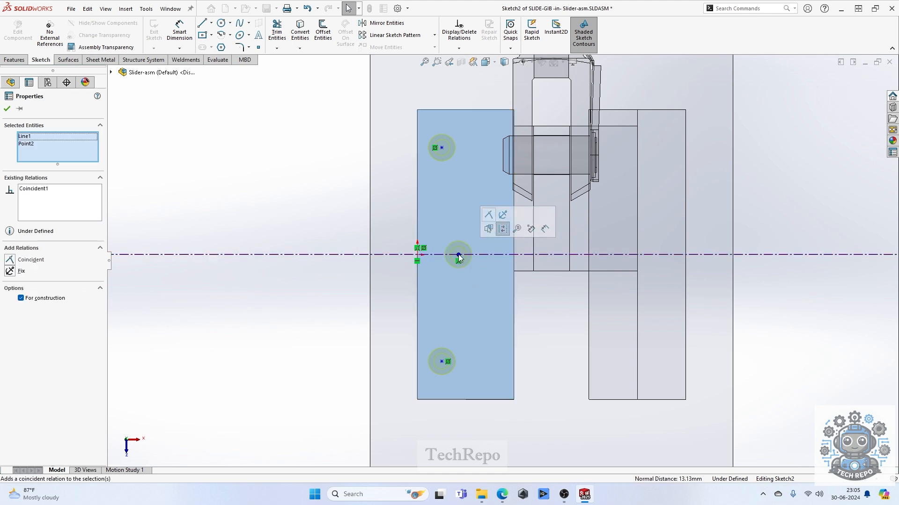
- Align the middle hole's point with the end hole's point using a Vertical relation
ctrl+click(441, 148)
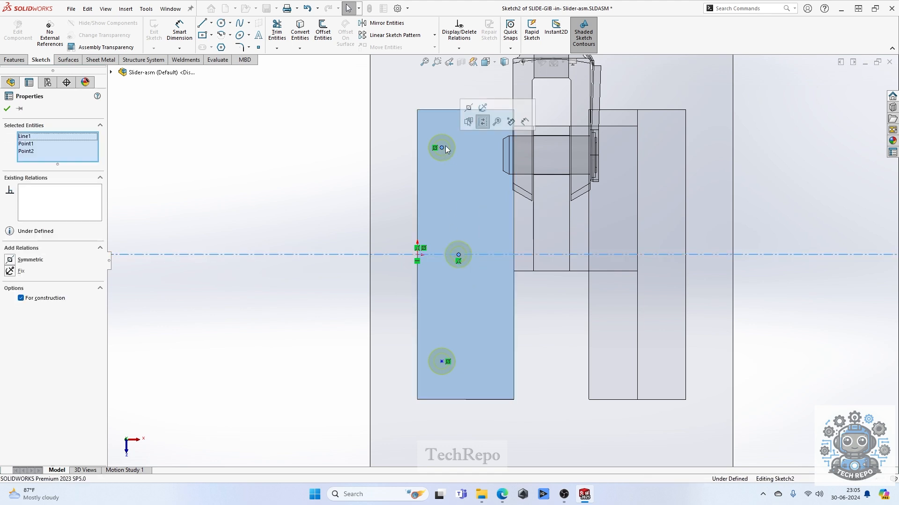
click(469, 109)
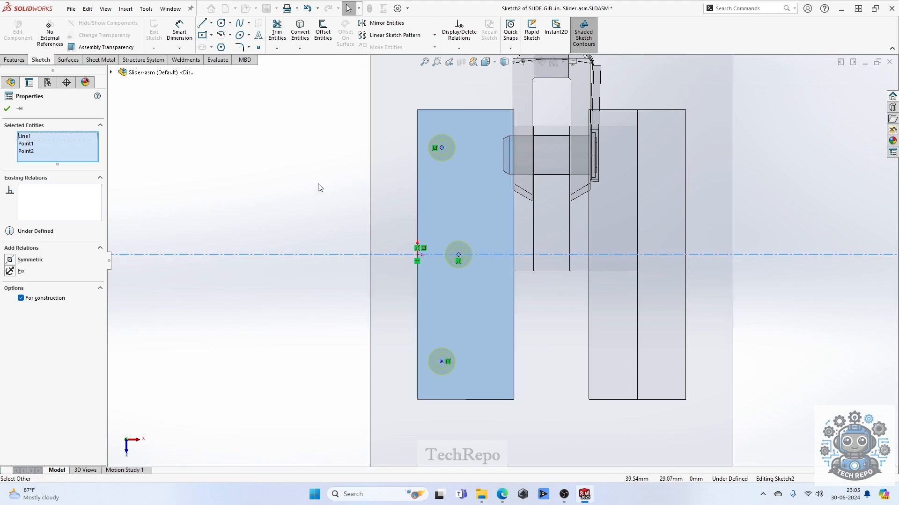
click(458, 257)
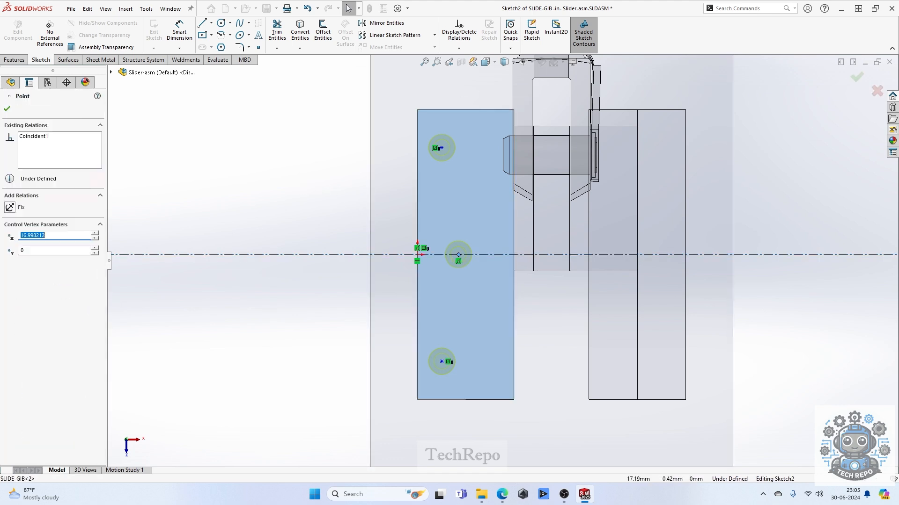
ctrl+click(443, 147)
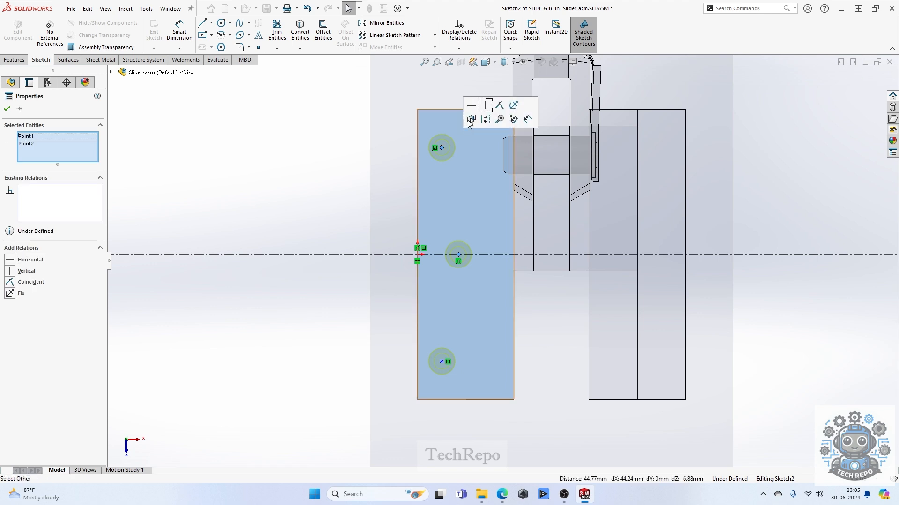
click(485, 105)
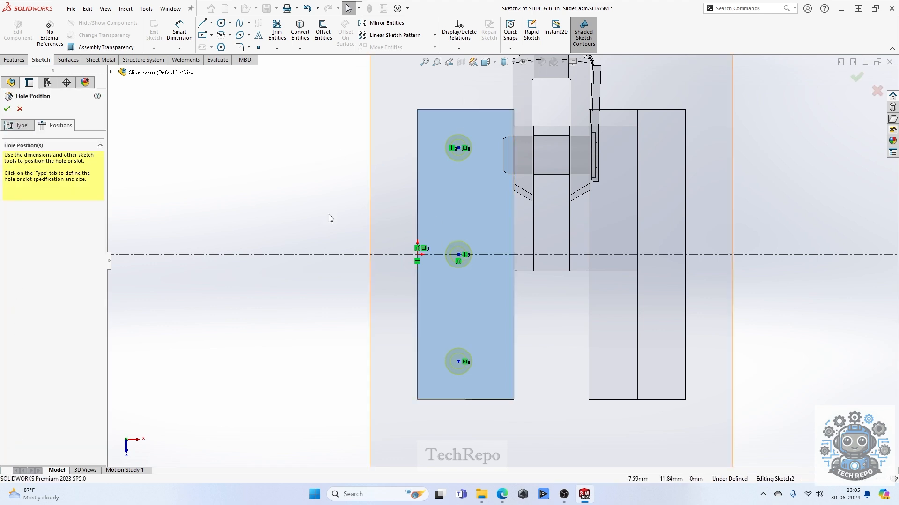
- Dimension the end hole's distance from the gib's outer long edge and set it to 8 mm
click(179, 31)
click(459, 149)
click(417, 150)
click(420, 89)
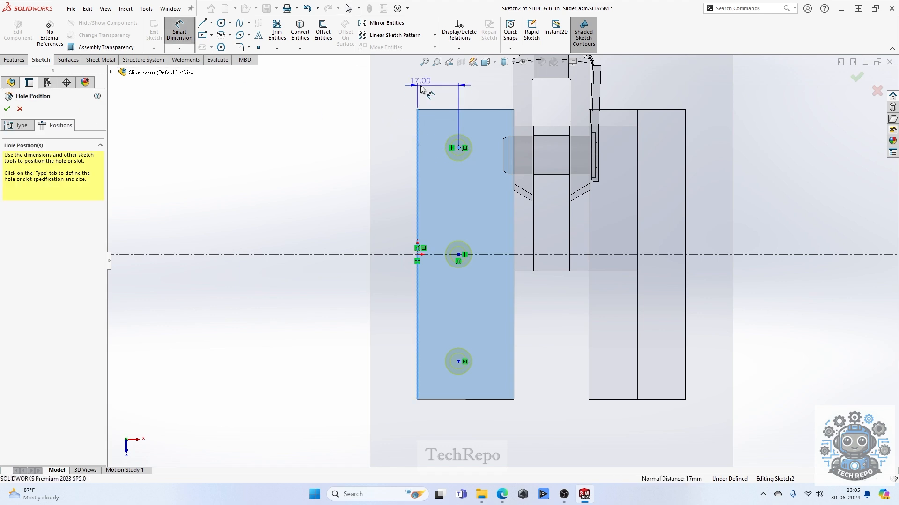
text(12)
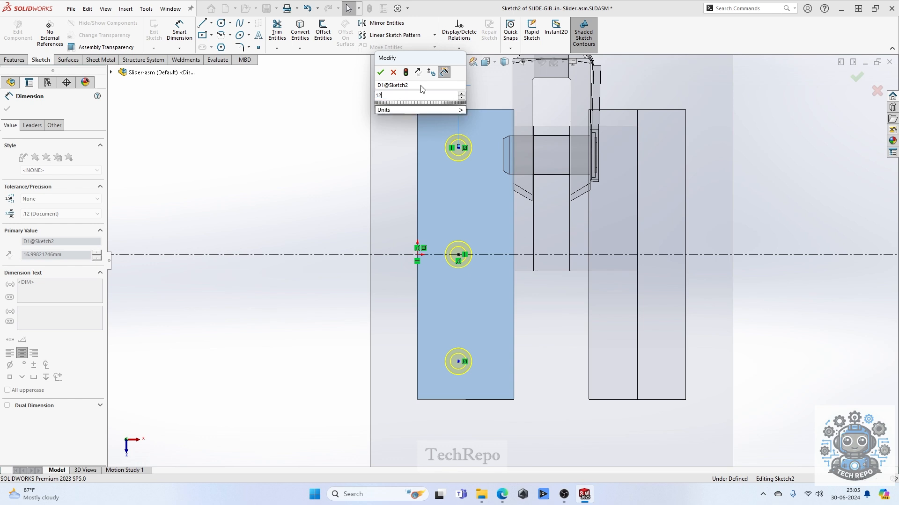
key(Return)
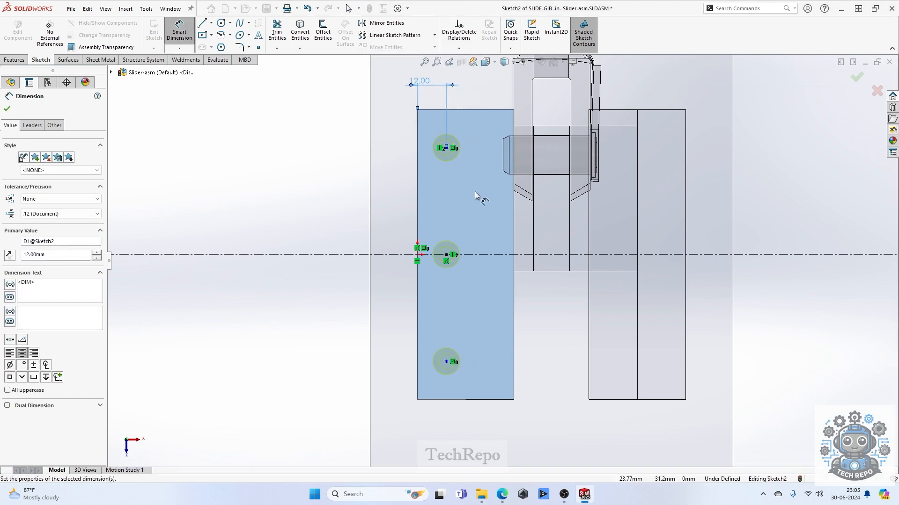
double_click(429, 87)
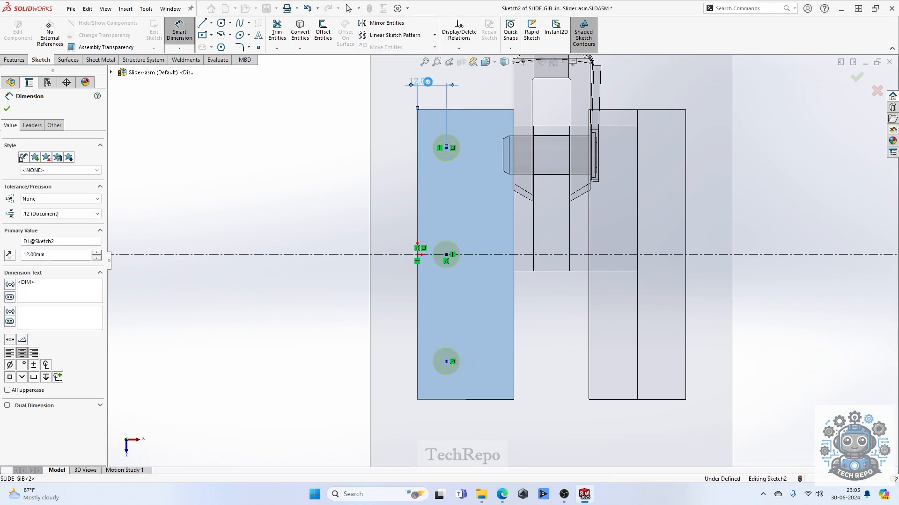
key(Return)
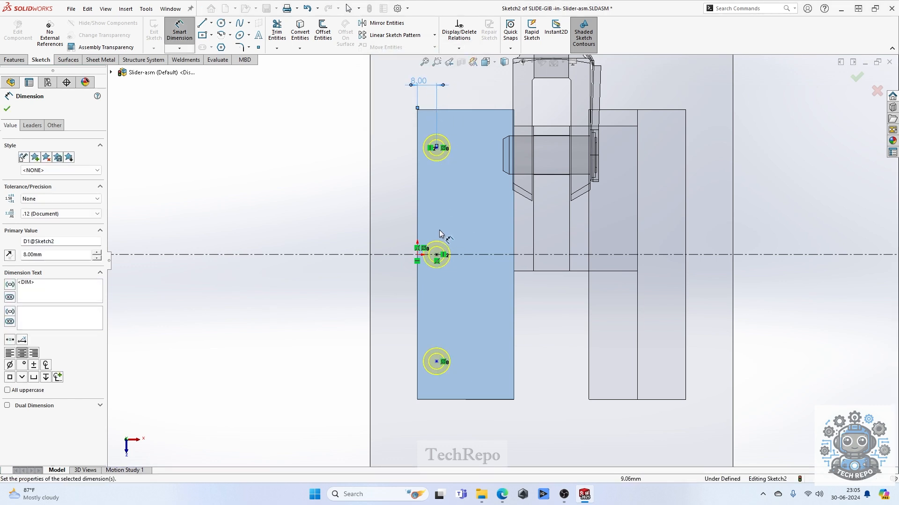
- Dimension the distance between the gib's two end holes and set it to 90 mm
click(438, 362)
click(438, 149)
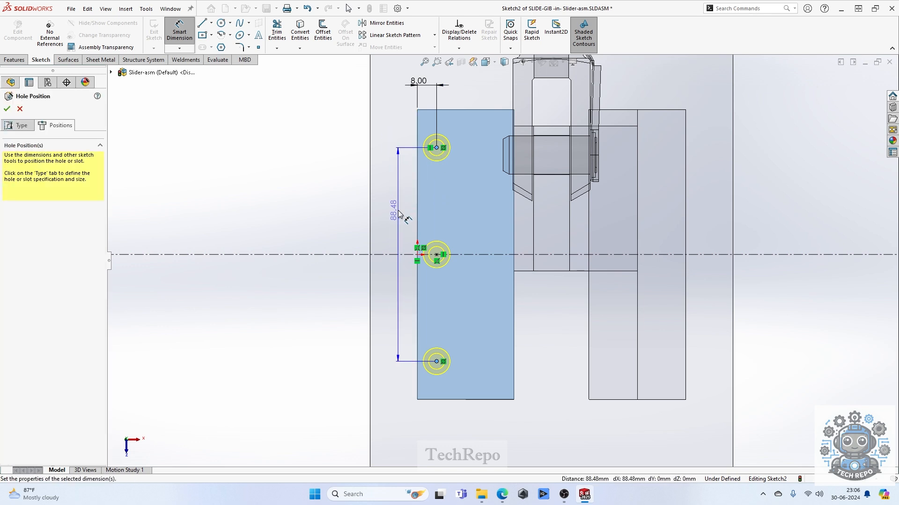
click(398, 214)
text(90)
key(Return)
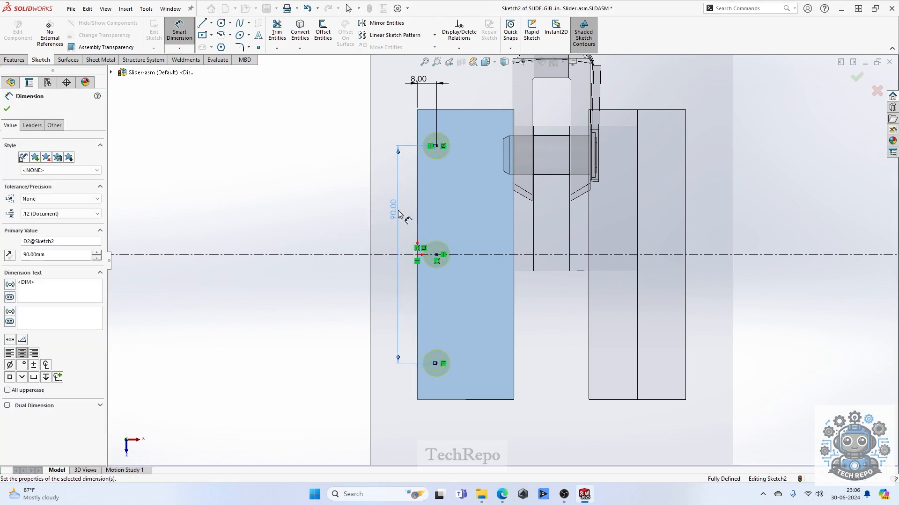
click(270, 207)
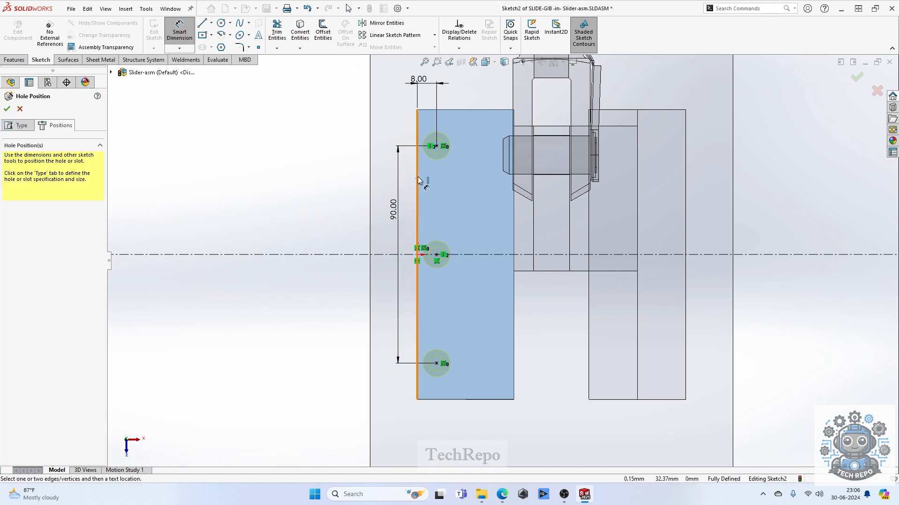
- Set the spacing between the gib's end holes to 100 mm
double_click(394, 214)
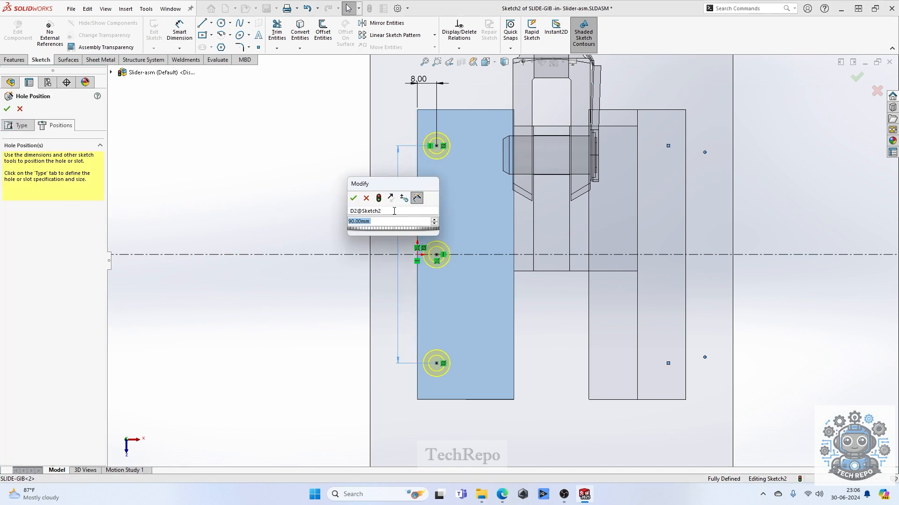
key(Return)
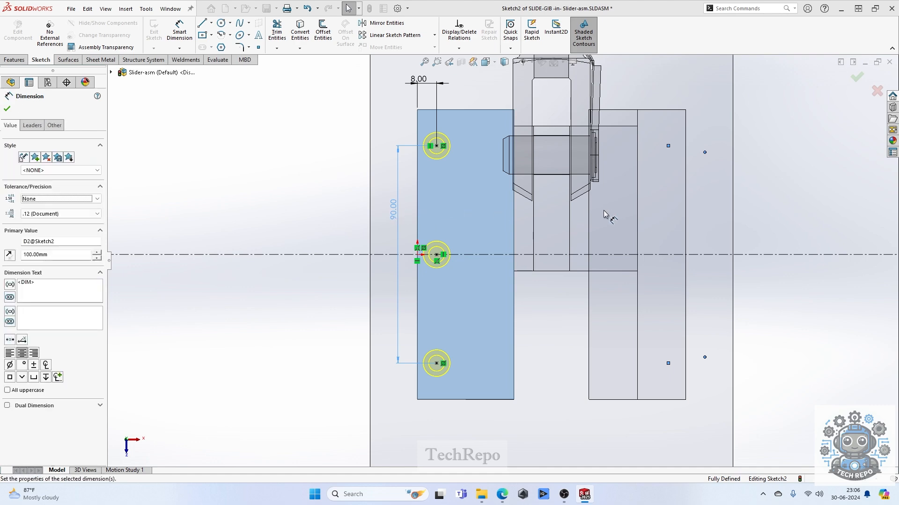
click(852, 97)
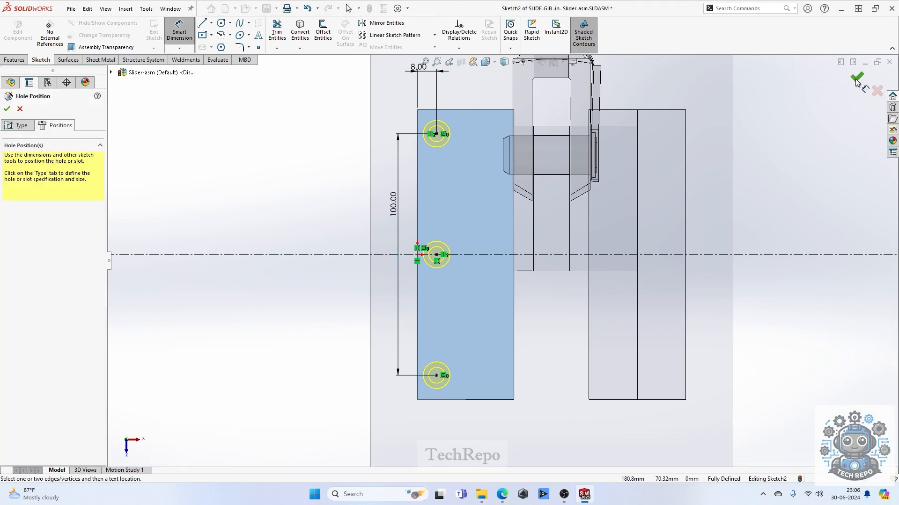
- Finish the gib's hole feature and return from part editing to the assembly
click(855, 82)
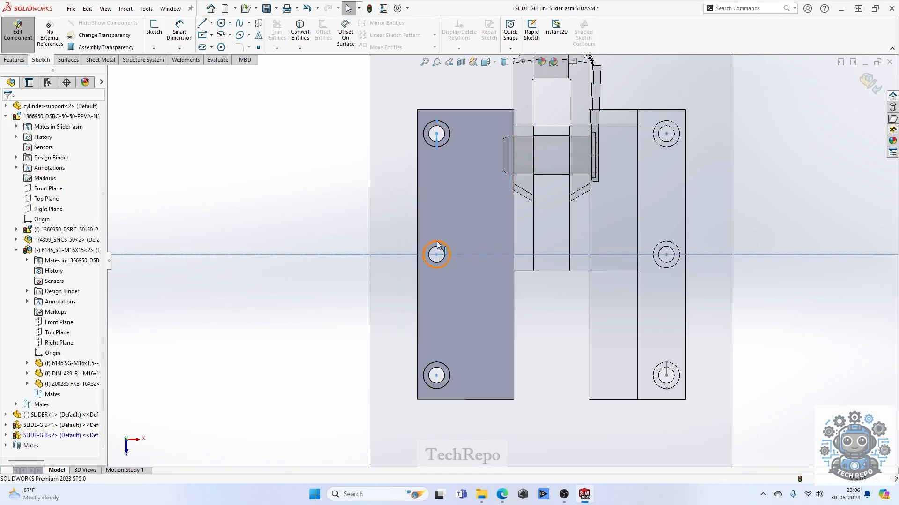
click(868, 84)
middle_drag(459, 148, 455, 89)
scroll(451, 181, up, 5)
middle_drag(465, 250, 450, 250)
key(ctrl+2)
middle_drag(577, 278, 584, 219)
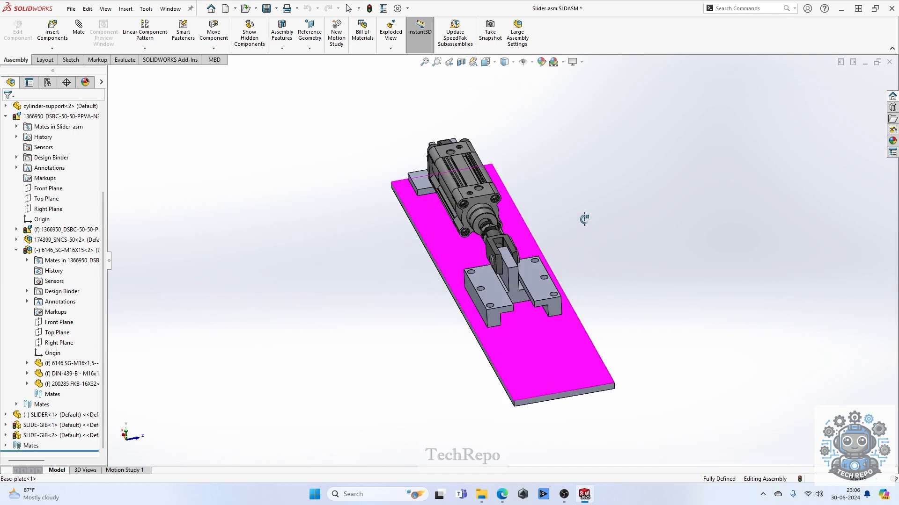
- Display the assembly with Hidden Lines Visible to examine the screw holes in both gibs
click(491, 64)
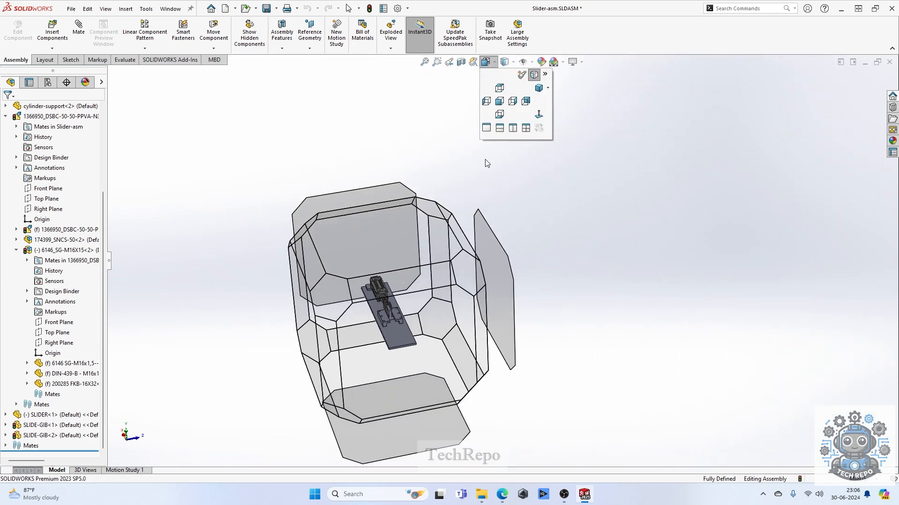
click(505, 63)
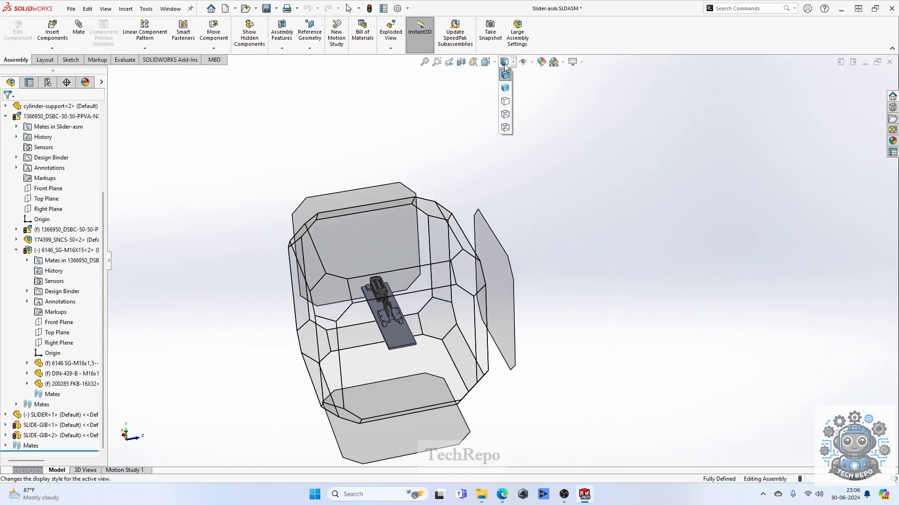
click(505, 127)
scroll(535, 268, down, 5)
mouse_move(535, 268)
middle_down()
mouse_move(517, 249)
mouse_move(518, 195)
mouse_move(508, 188)
mouse_move(494, 202)
mouse_move(538, 263)
middle_up()
scroll(538, 262, up, 3)
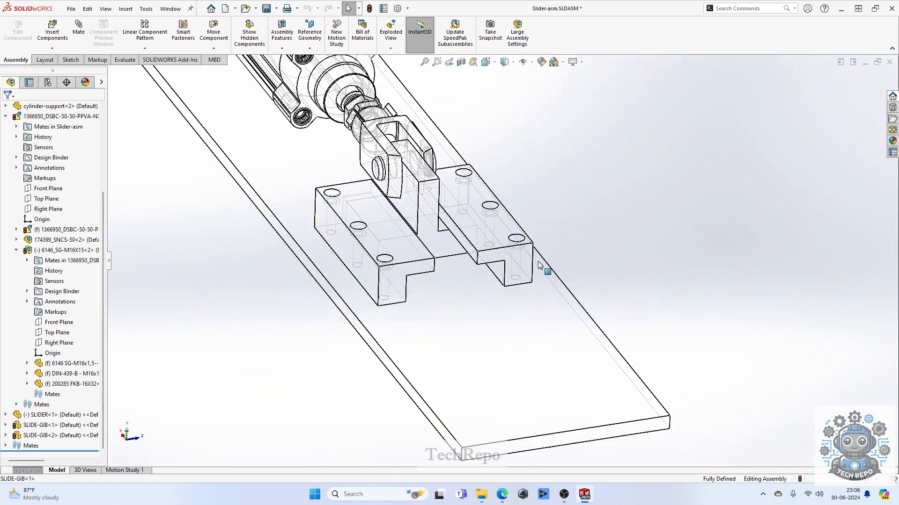
scroll(540, 265, up, 1)
- Restore the Shaded With Edges display and look over the whole assembly from above
click(505, 62)
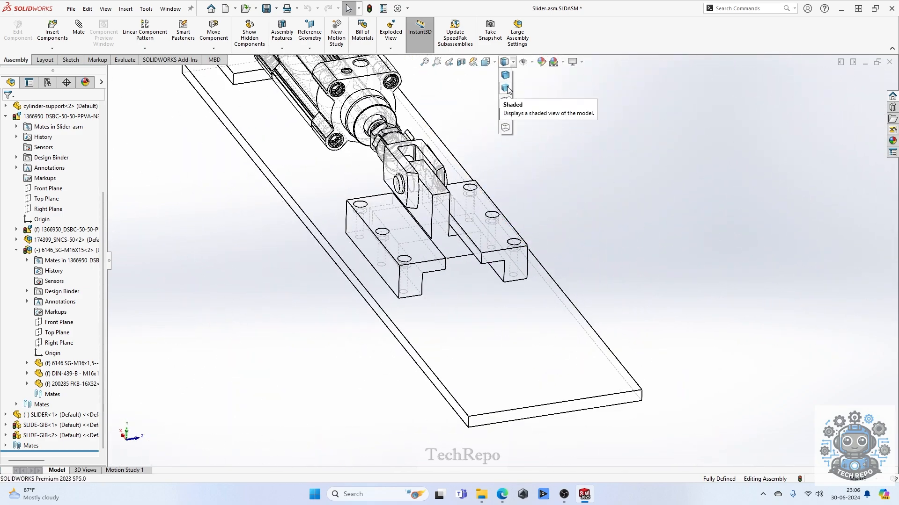
click(505, 75)
mouse_move(605, 192)
middle_down()
mouse_move(463, 288)
mouse_move(427, 257)
mouse_move(461, 336)
middle_up()
scroll(461, 328, up, 2)
middle_drag(479, 251, 453, 357)
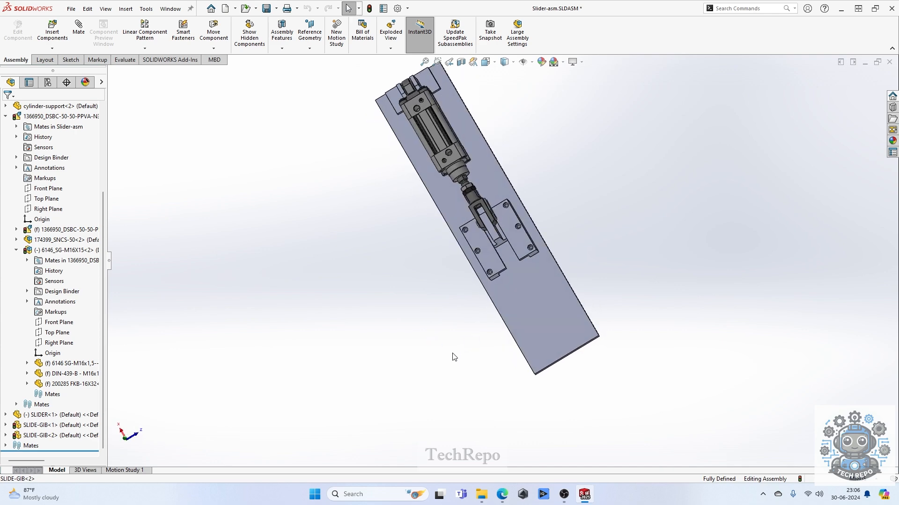
scroll(463, 261, up, 2)
middle_drag(463, 260, 533, 313)
scroll(382, 238, up, 4)
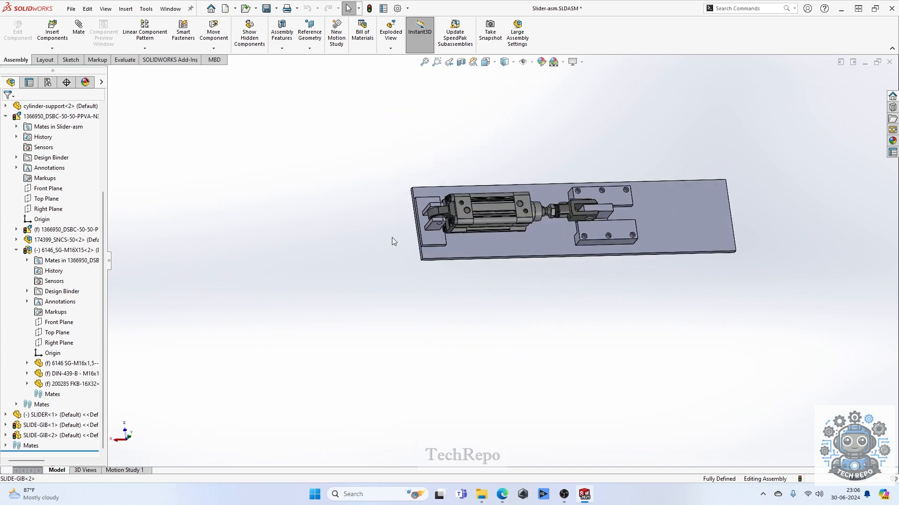
- Edit the cylinder support in place within the assembly
click(464, 240)
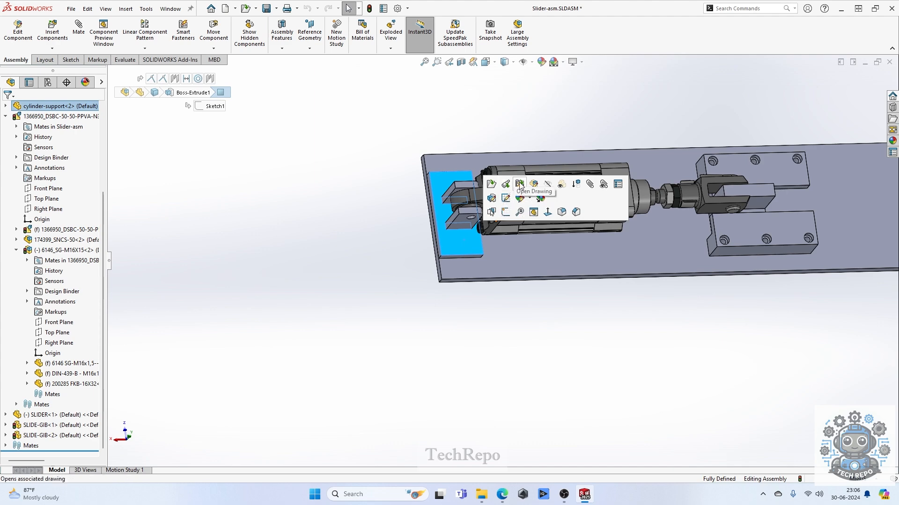
click(533, 184)
scroll(432, 249, up, 3)
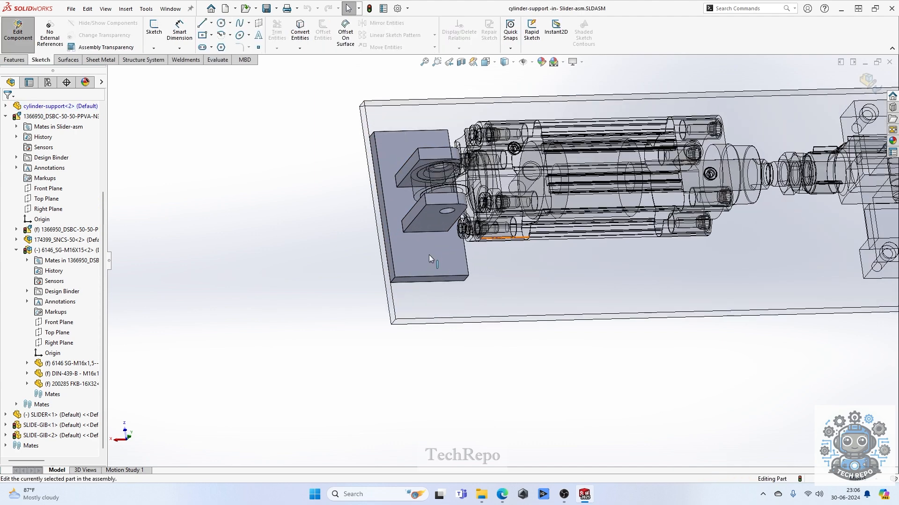
- Define an M6 Screw Clearances hole with the Hole Wizard on the upper face of the cylinder support's base
click(426, 259)
click(425, 260)
click(425, 260)
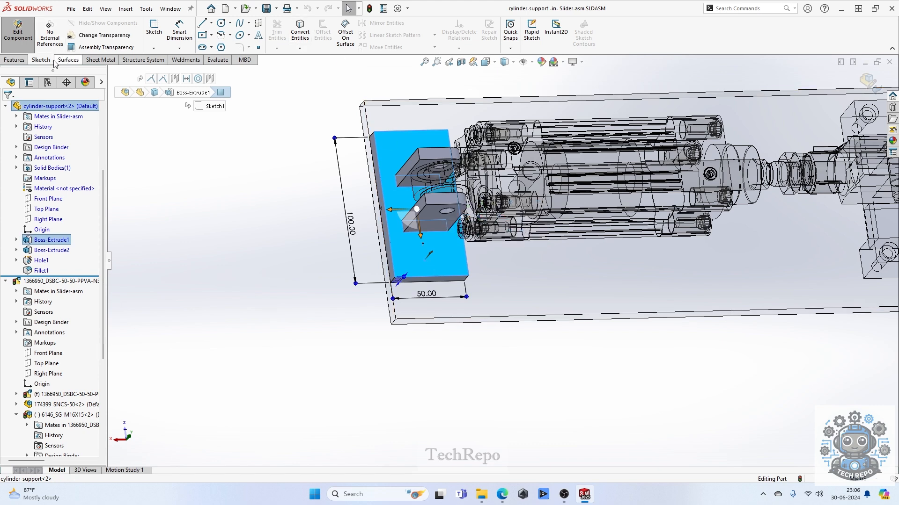
click(26, 61)
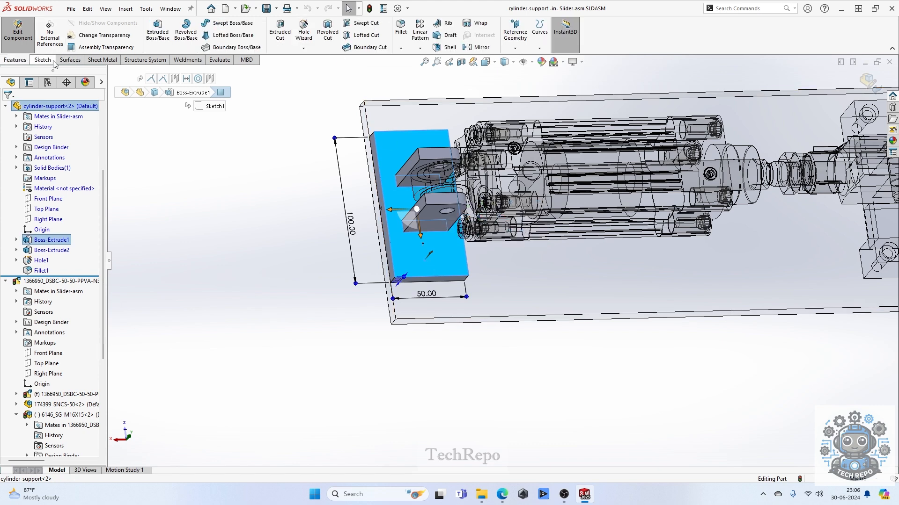
click(311, 26)
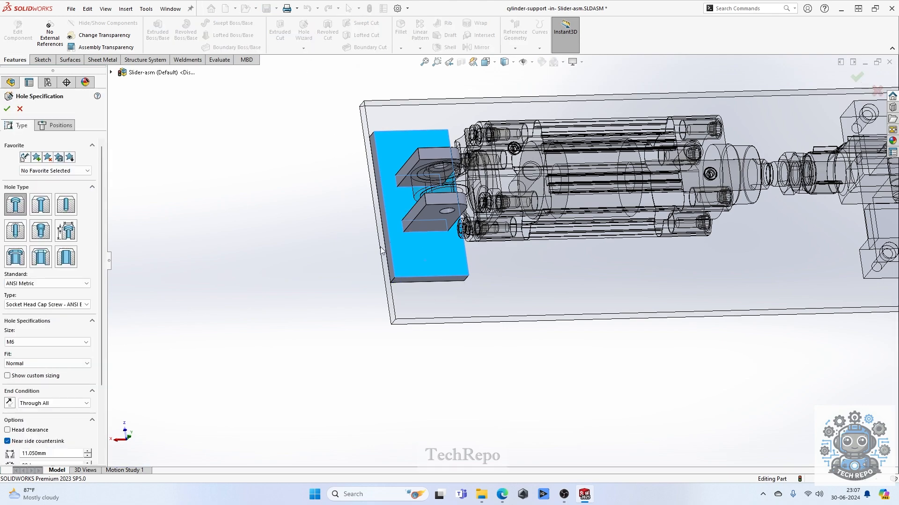
scroll(439, 241, down, 2)
middle_drag(442, 241, 423, 273)
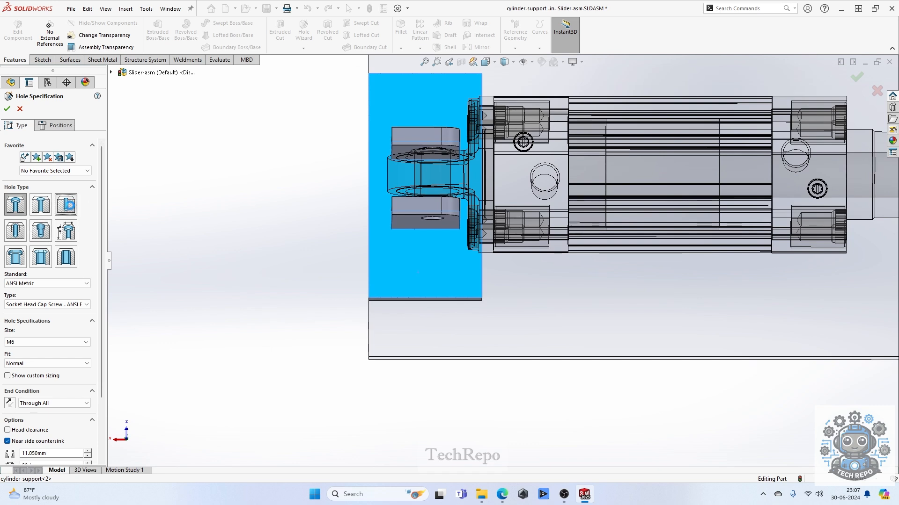
click(65, 204)
click(61, 304)
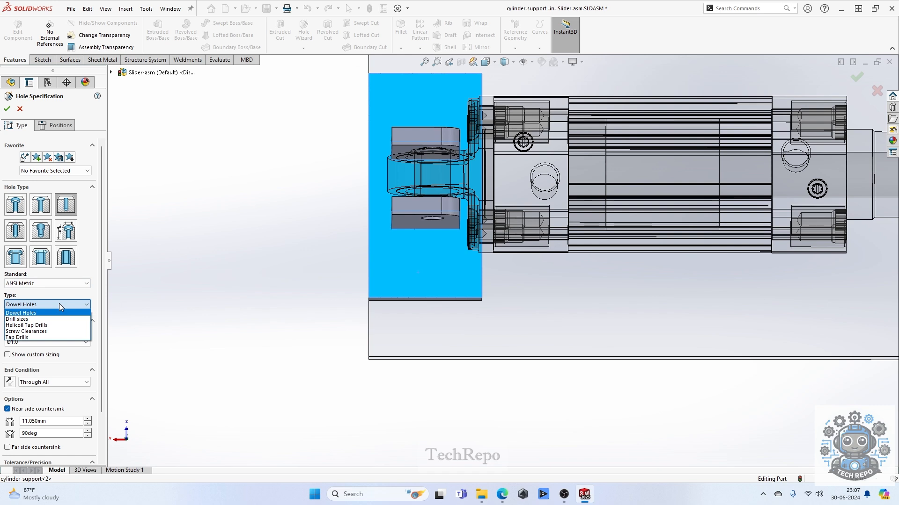
click(50, 332)
click(49, 345)
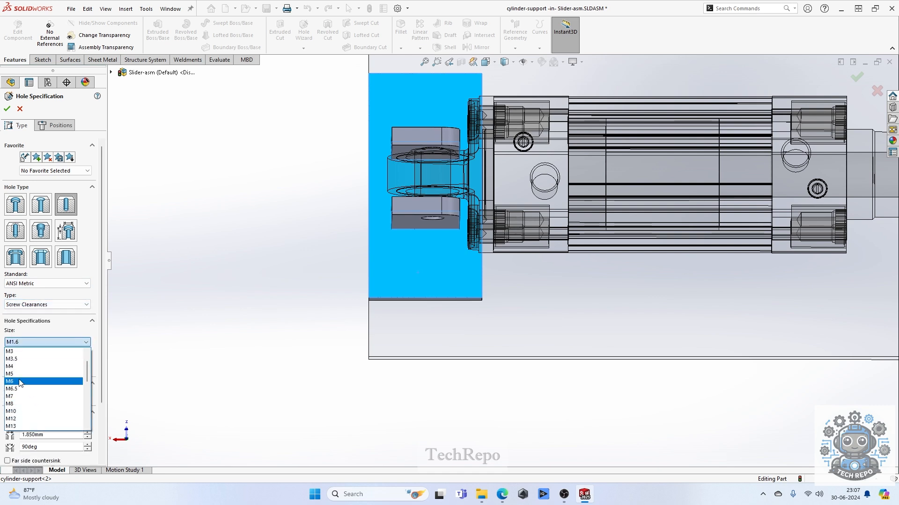
click(20, 382)
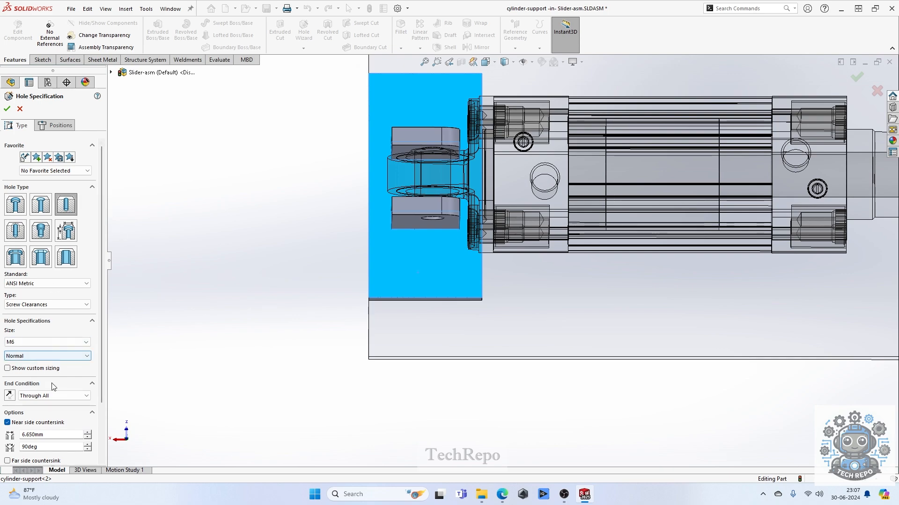
- Sketch a center rectangle about 39 by 88 mm from the origin on the support's base face to position the holes
click(61, 126)
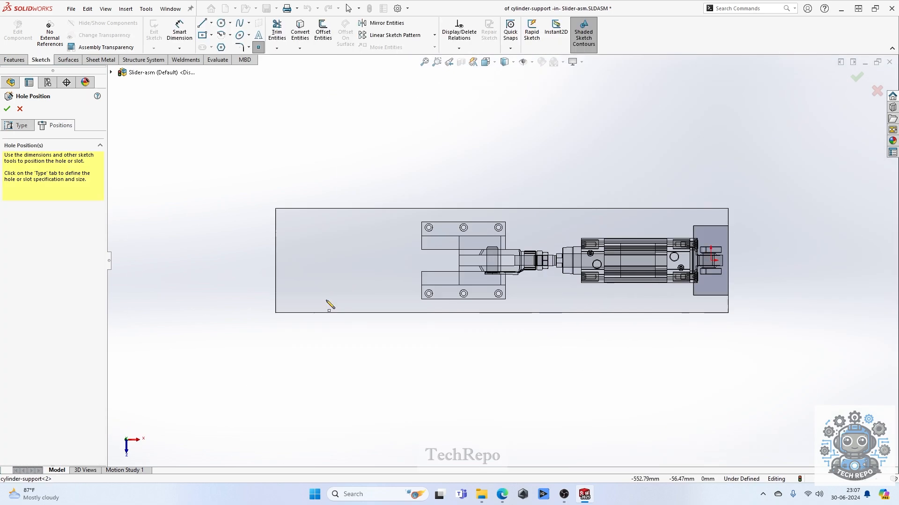
scroll(878, 255, down, 2)
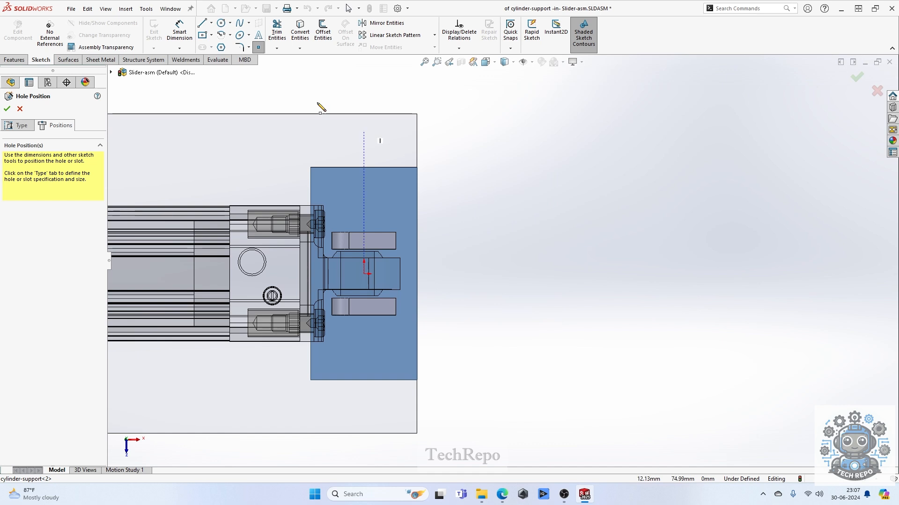
click(202, 36)
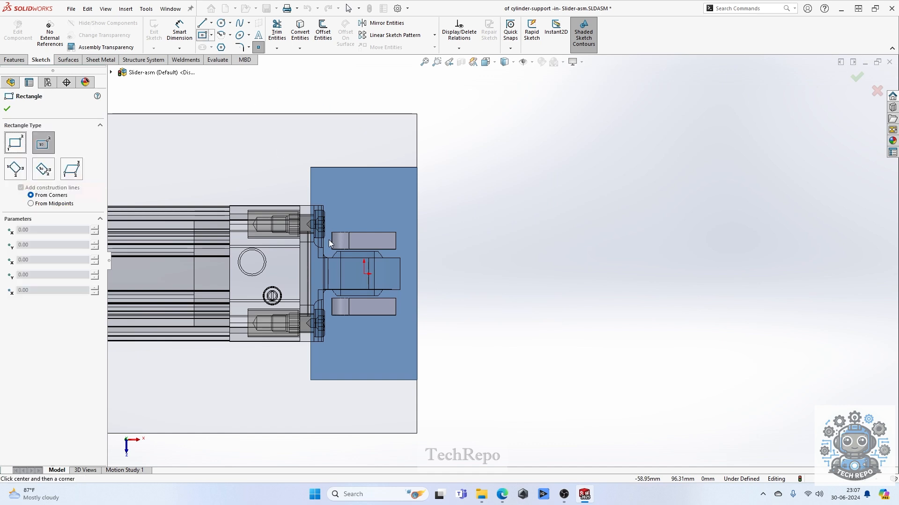
click(365, 274)
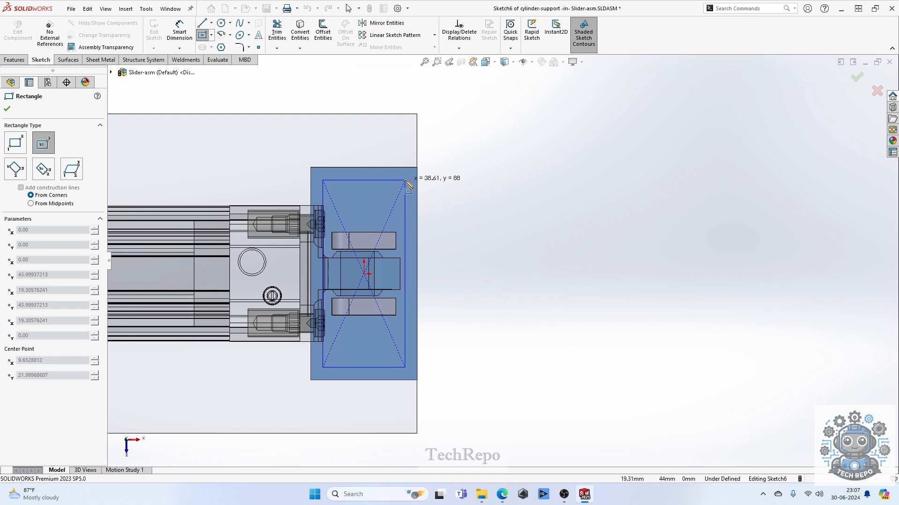
click(405, 181)
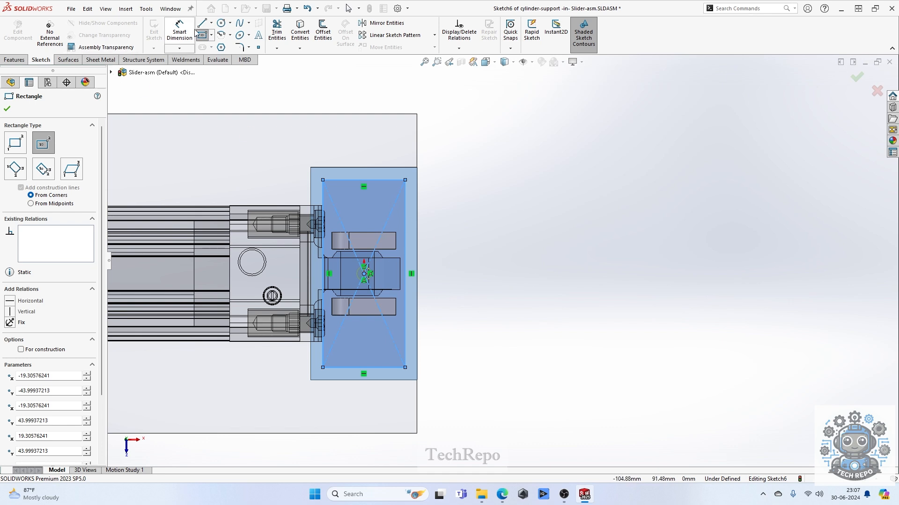
- Place M6 clearance hole points at the four corners of the rectangle
click(180, 32)
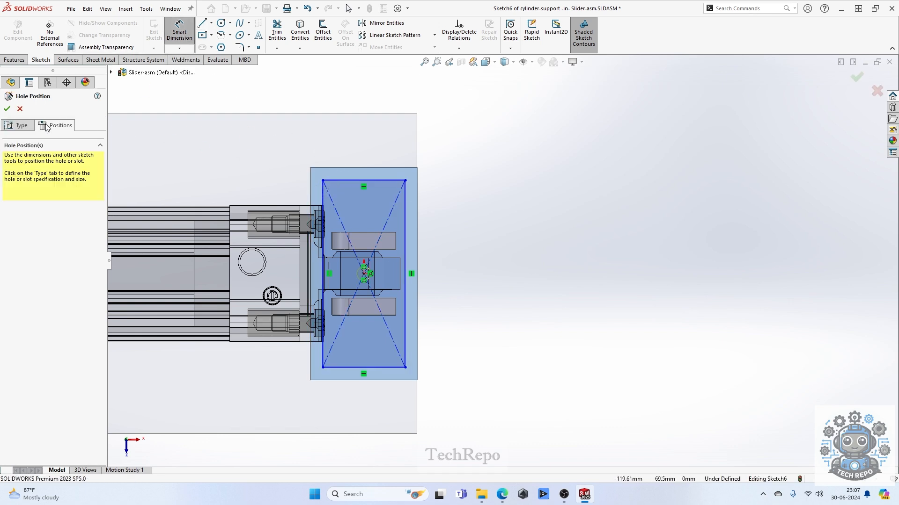
click(181, 39)
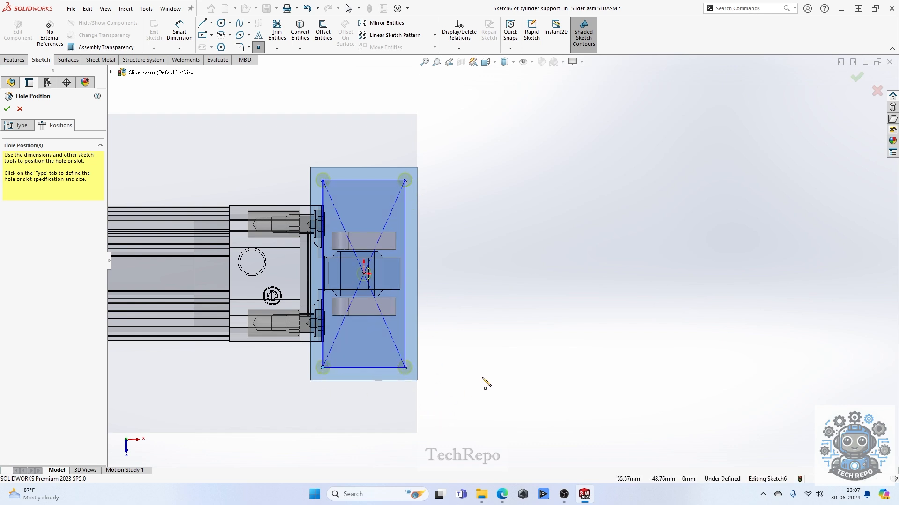
key(Escape)
click(365, 274)
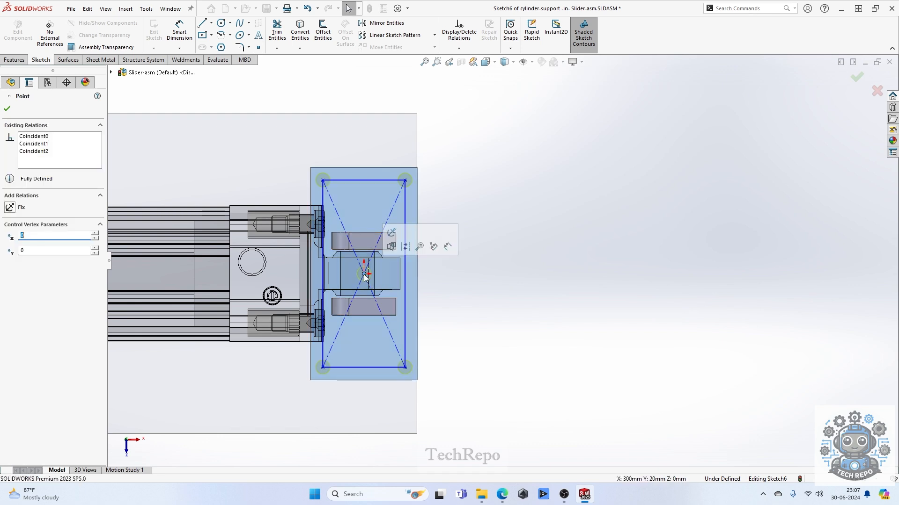
key(Escape)
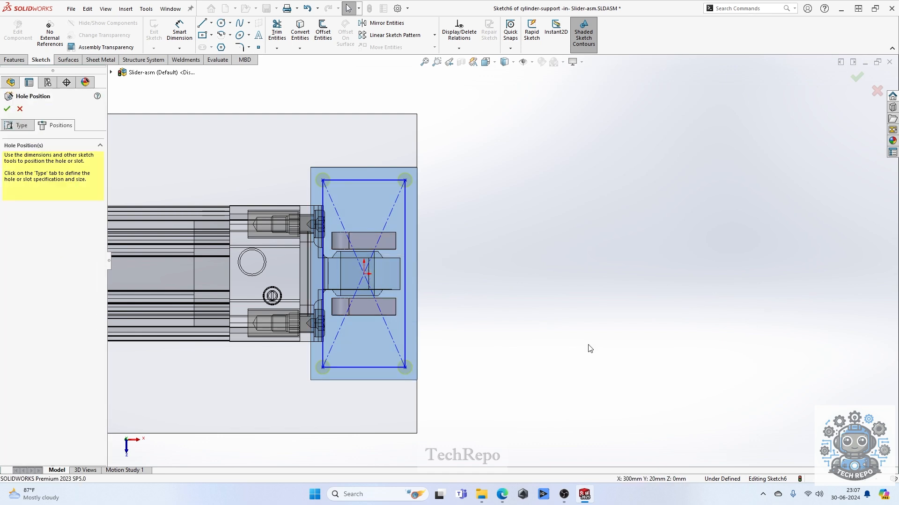
- Dimension the rectangle's long side from the support base's outer long edge and set the distance to 6 mm
click(180, 32)
click(409, 208)
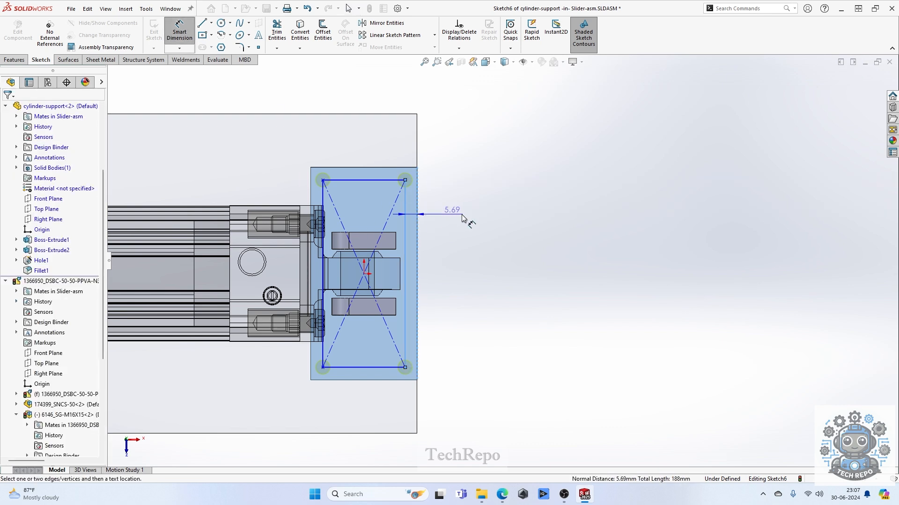
click(475, 190)
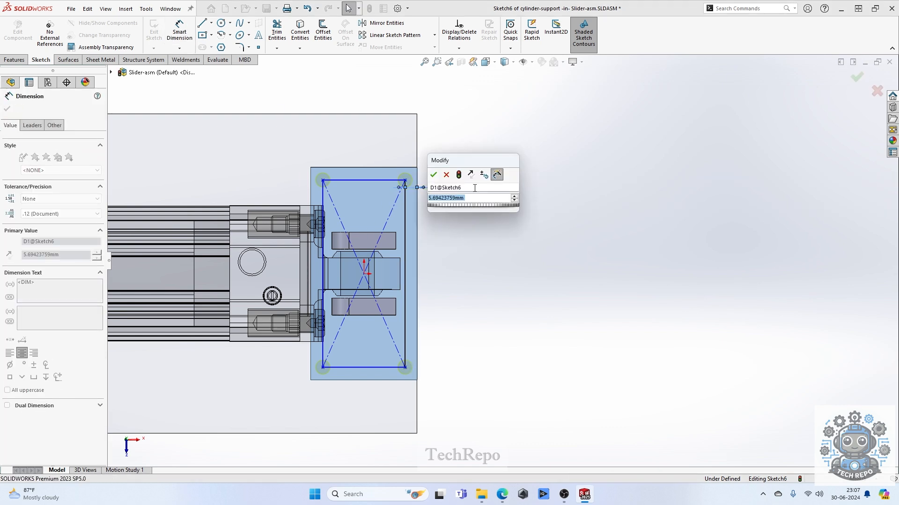
text(6)
key(Return)
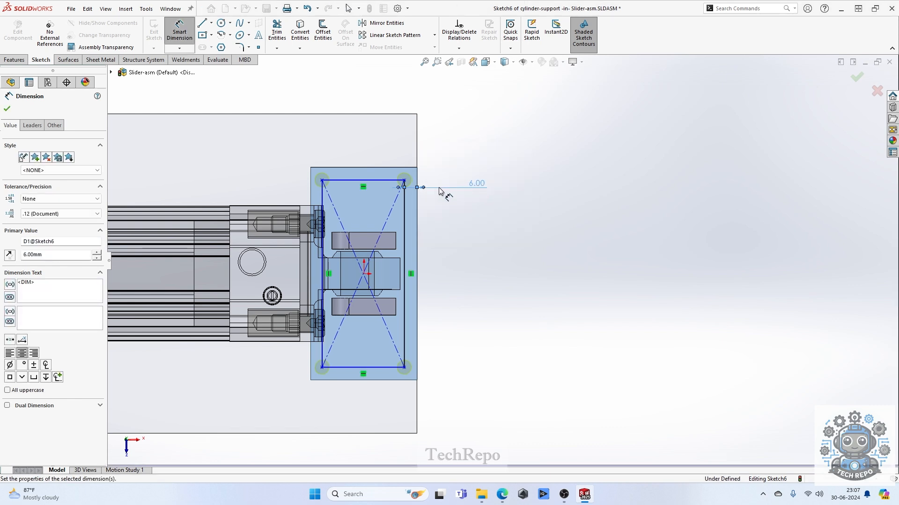
- Change the outer long-side distance to 8 mm and dimension the opposite long side 8 mm from the support base's inner edge
double_click(474, 186)
text(7)
key(BackSpace)
text(8)
key(Return)
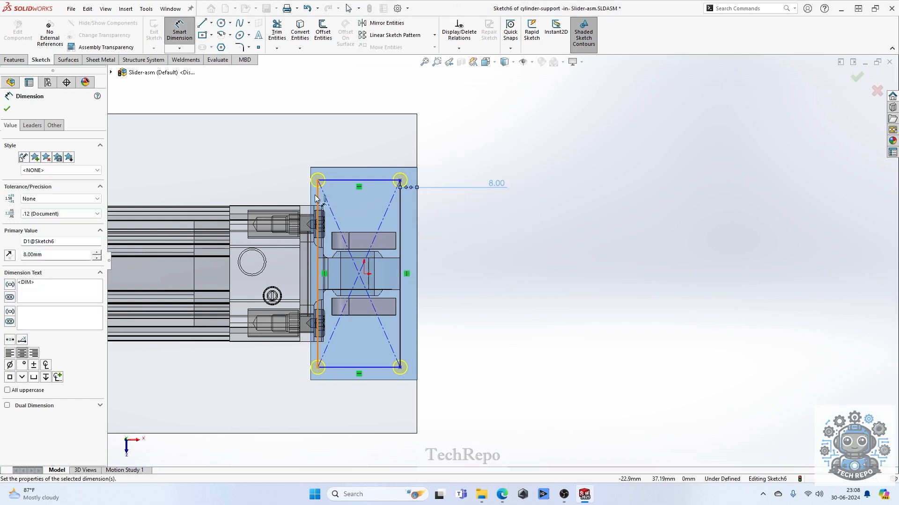
click(316, 199)
click(291, 159)
key(Return)
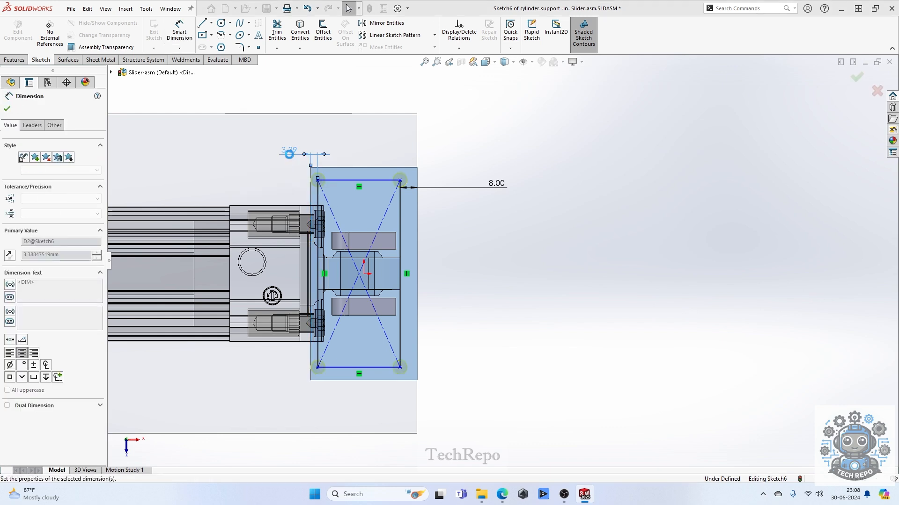
- Dimension both short sides of the rectangle 8 mm from the support base's short edges and finish the clearance holes
click(374, 180)
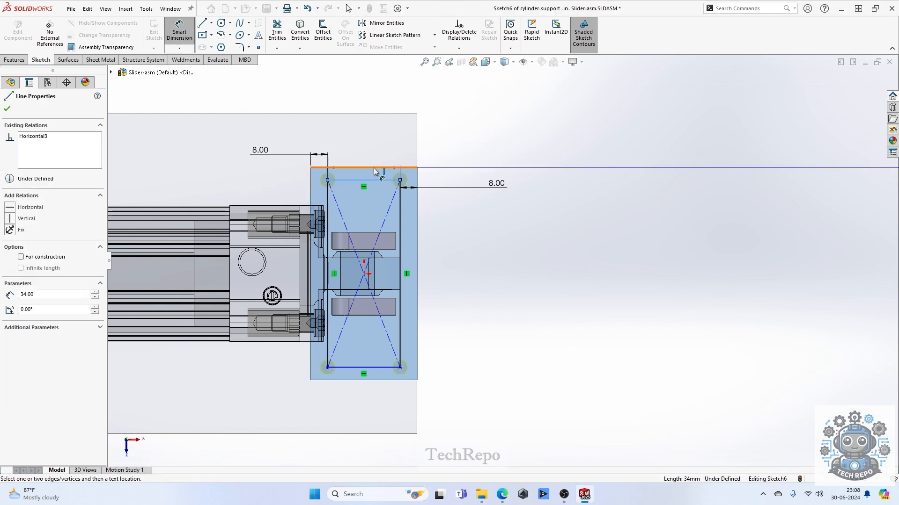
click(374, 167)
click(453, 145)
key(Return)
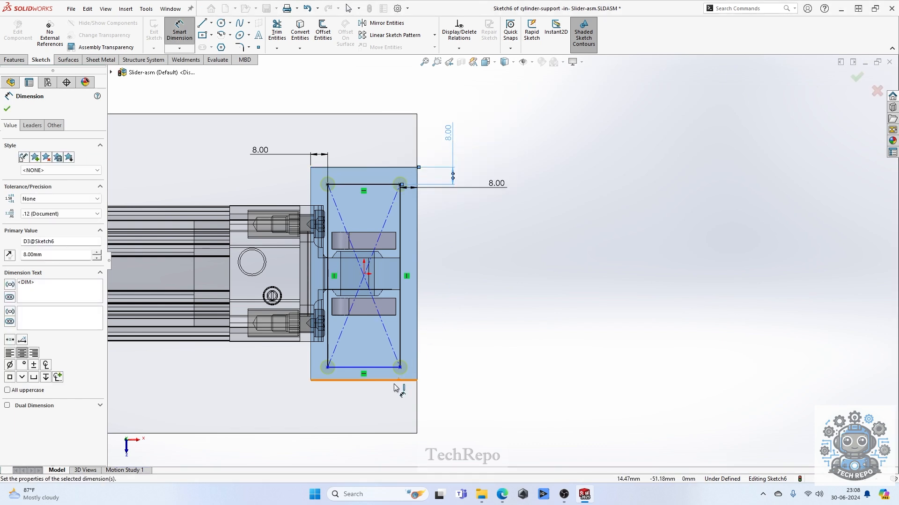
click(393, 381)
click(395, 368)
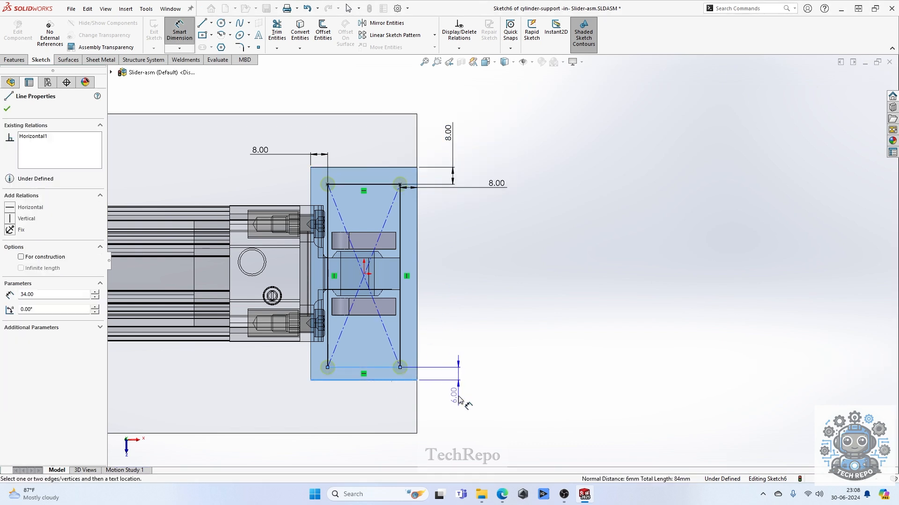
click(459, 400)
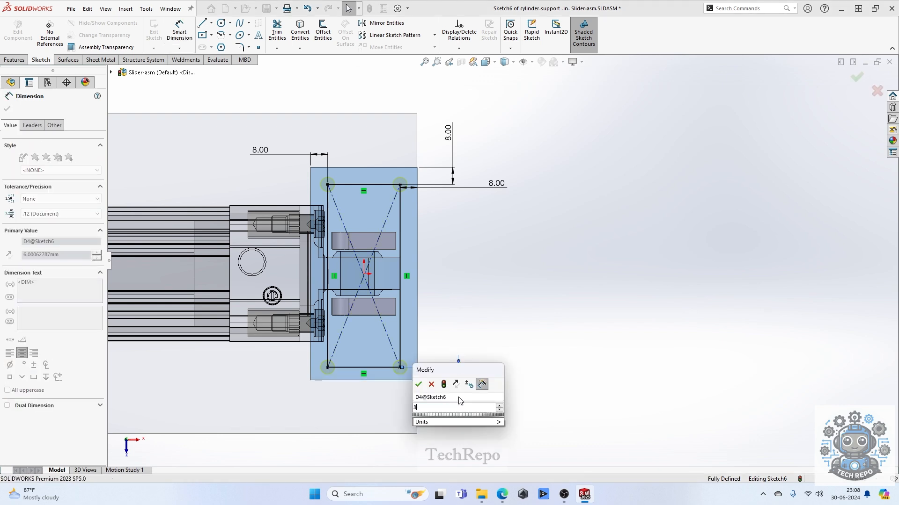
key(Return)
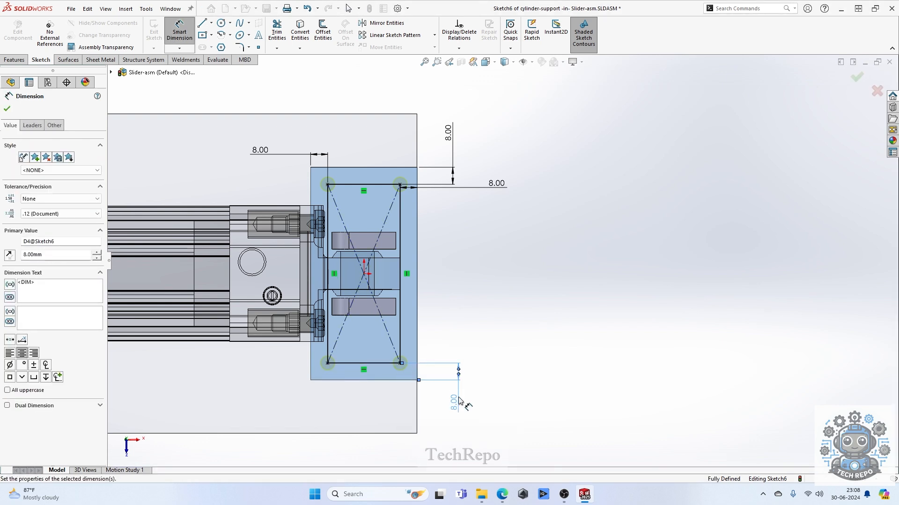
click(851, 76)
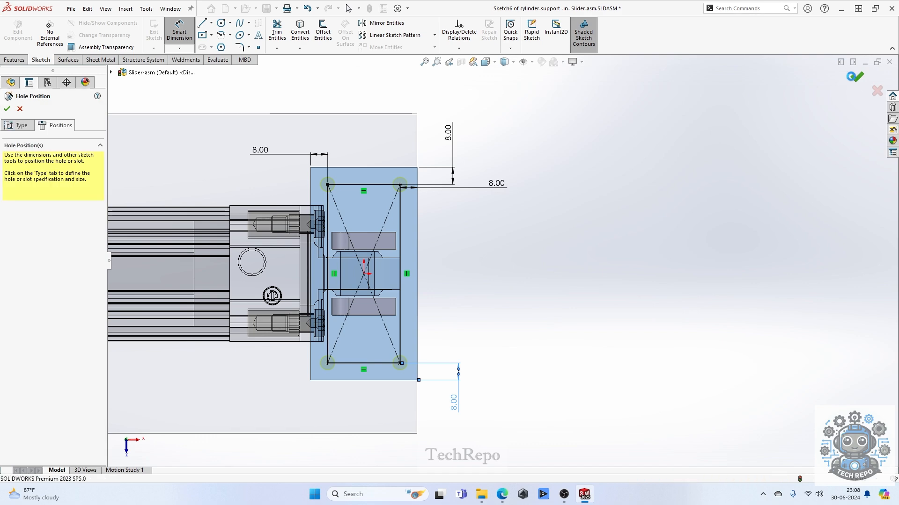
click(855, 79)
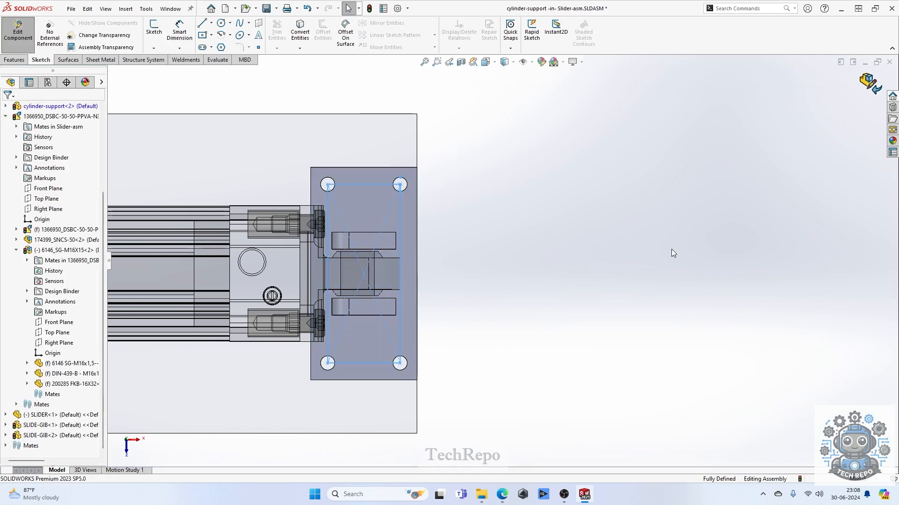
- Leave the cylinder support and start editing the base plate in the context of the assembly
scroll(589, 270, up, 3)
middle_drag(360, 298, 420, 338)
click(311, 324)
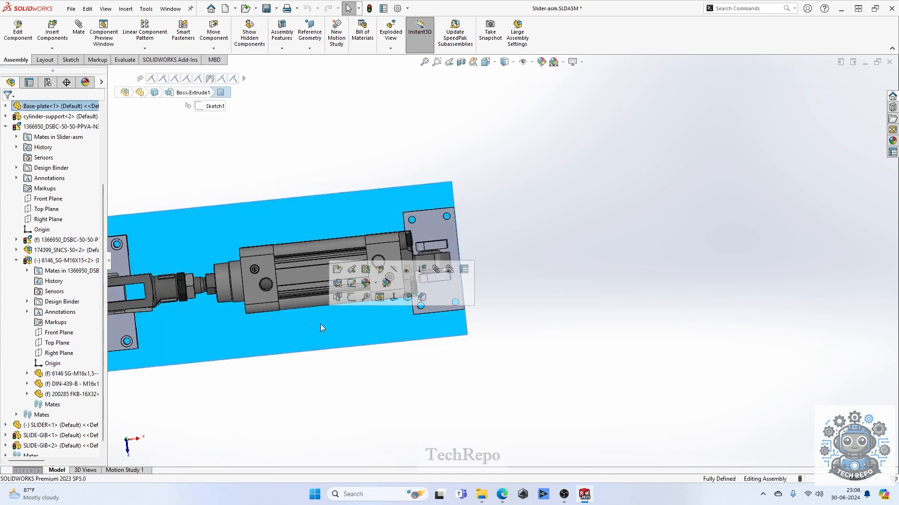
click(381, 270)
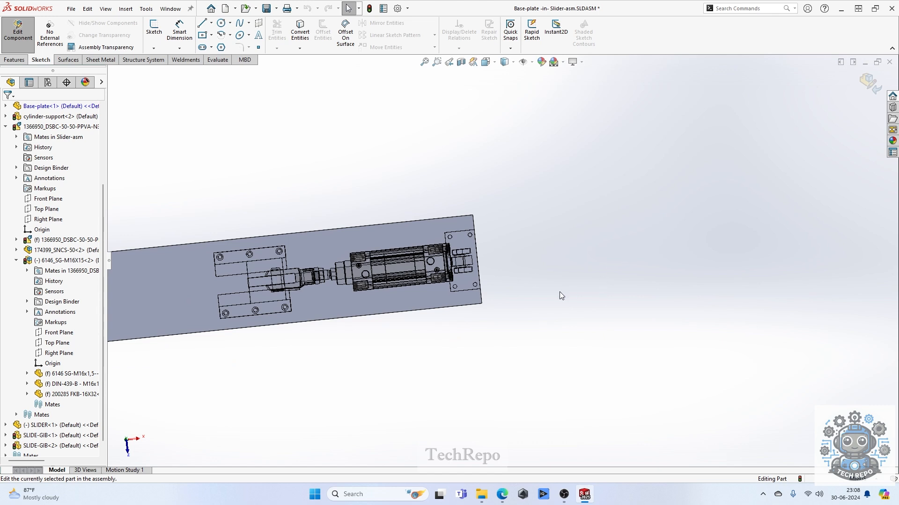
- Define an M6x1.0 Tapped hole, Through All, with the Hole Wizard on the base plate's upper face
click(316, 240)
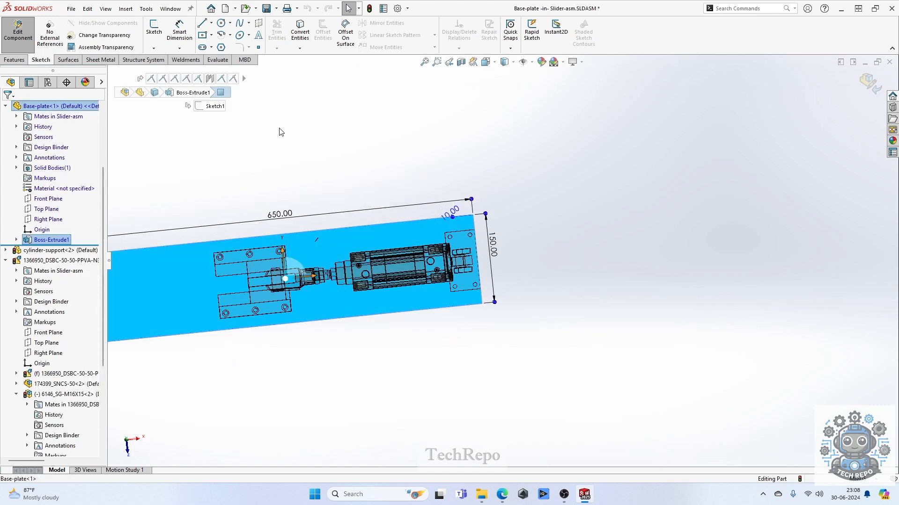
click(281, 132)
click(316, 239)
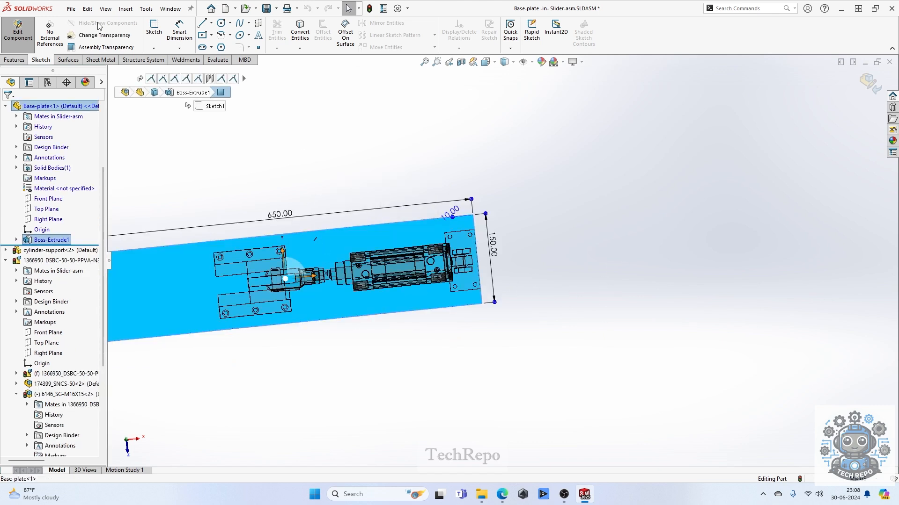
click(15, 59)
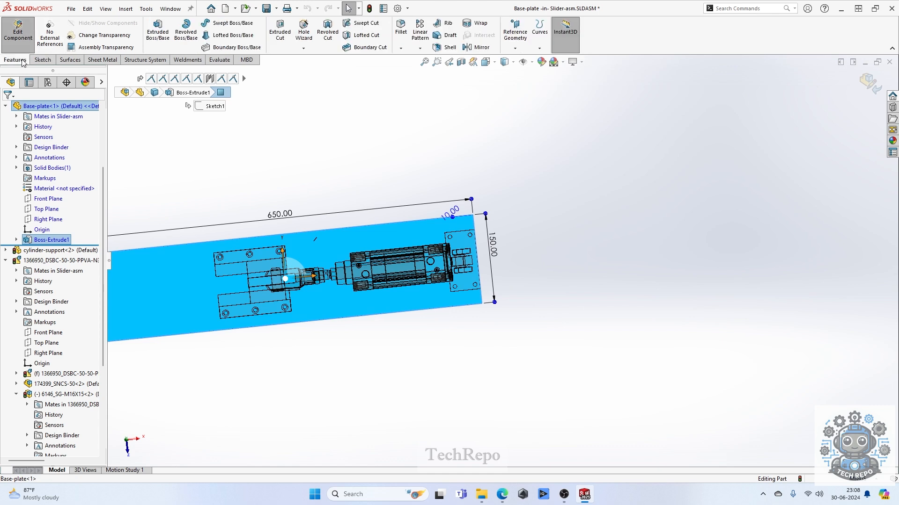
click(303, 33)
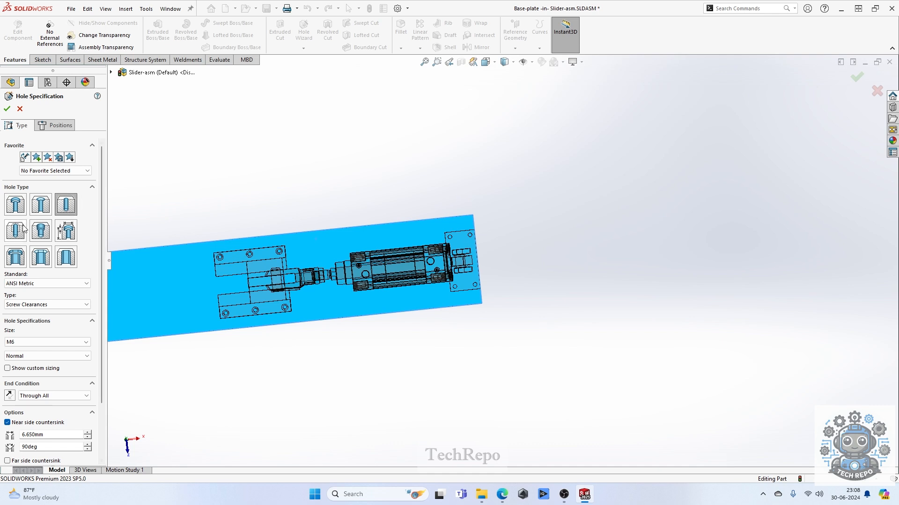
click(15, 231)
click(51, 304)
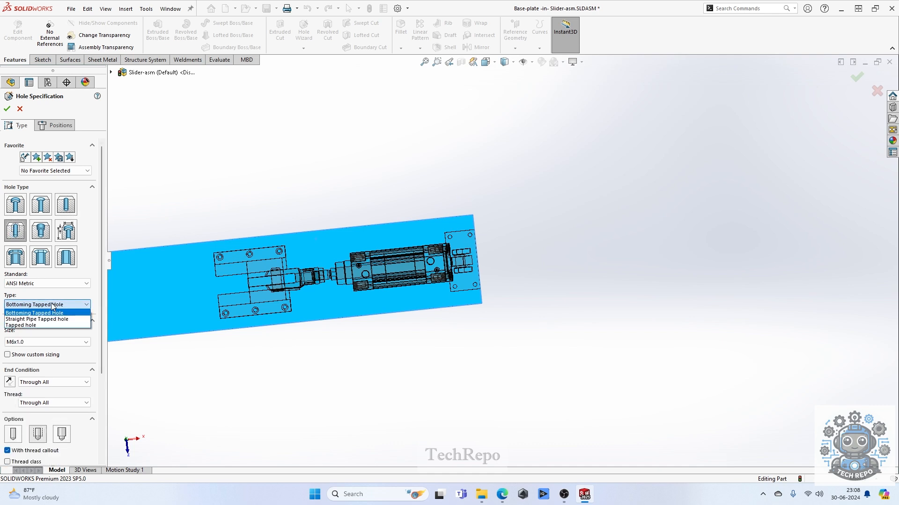
click(45, 325)
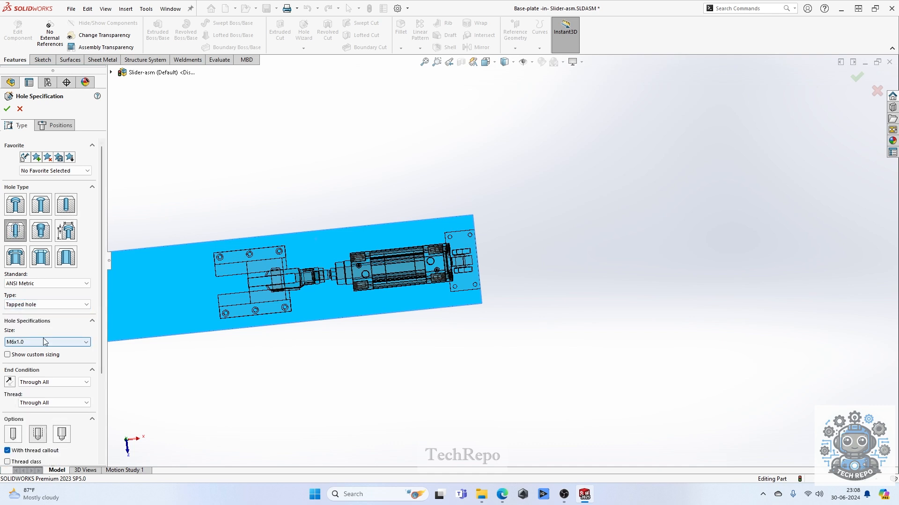
click(45, 342)
click(48, 332)
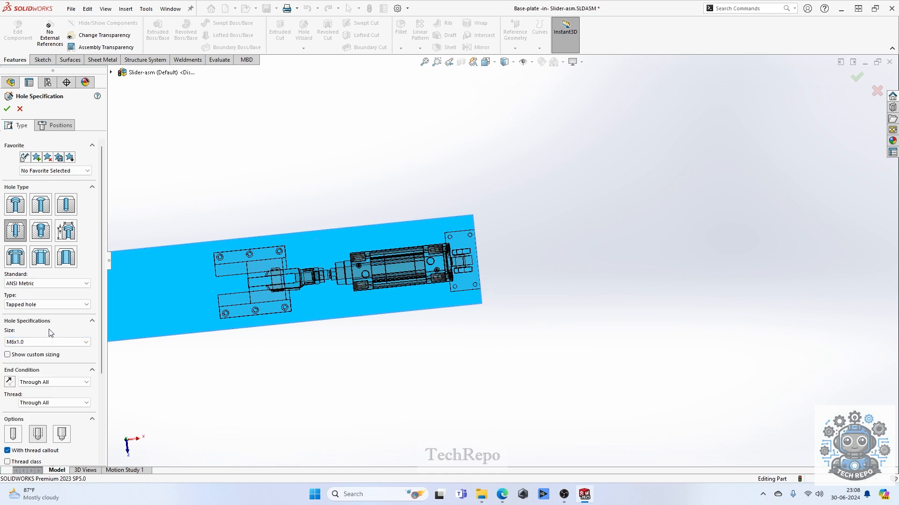
- Place tapped hole points on the base plate at the centers of the six screw holes in the two slide gibs
click(55, 125)
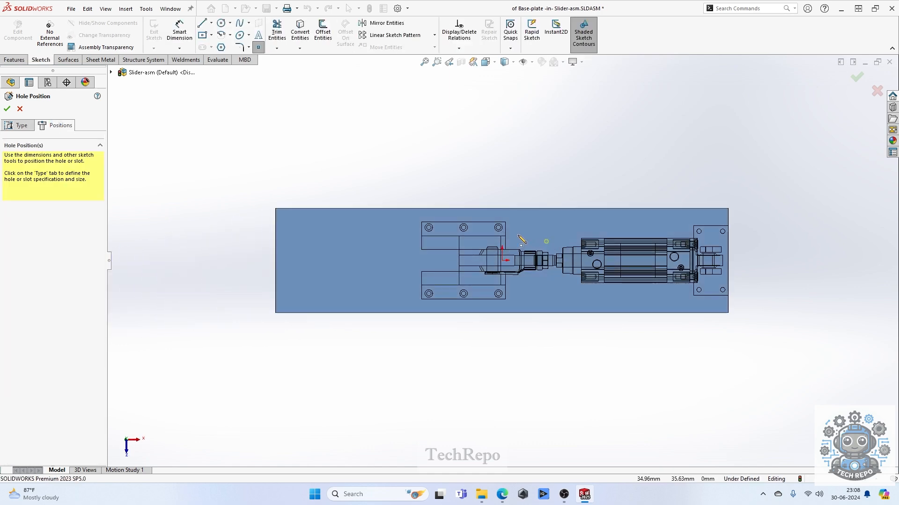
scroll(495, 237, down, 3)
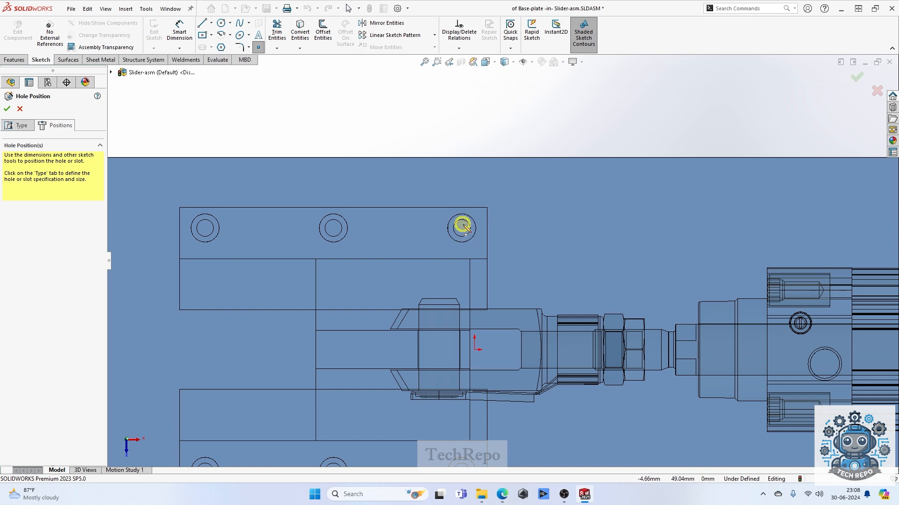
click(462, 228)
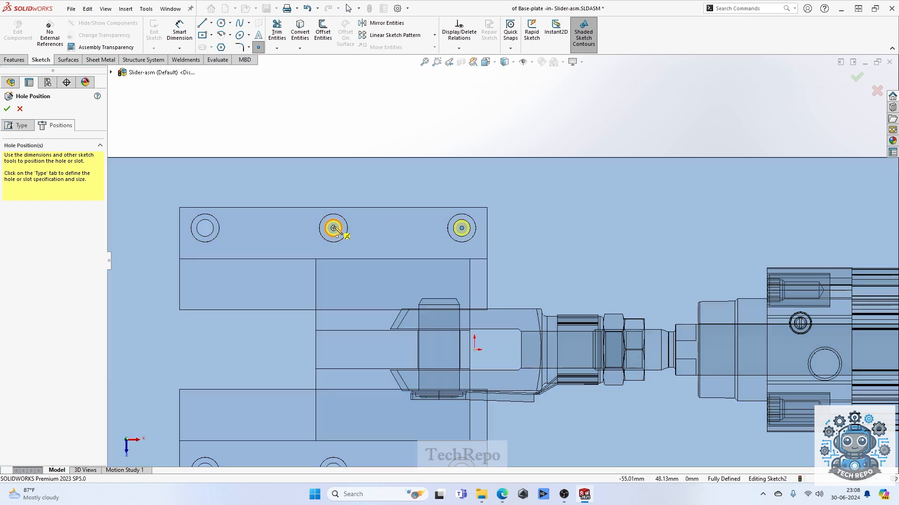
click(333, 227)
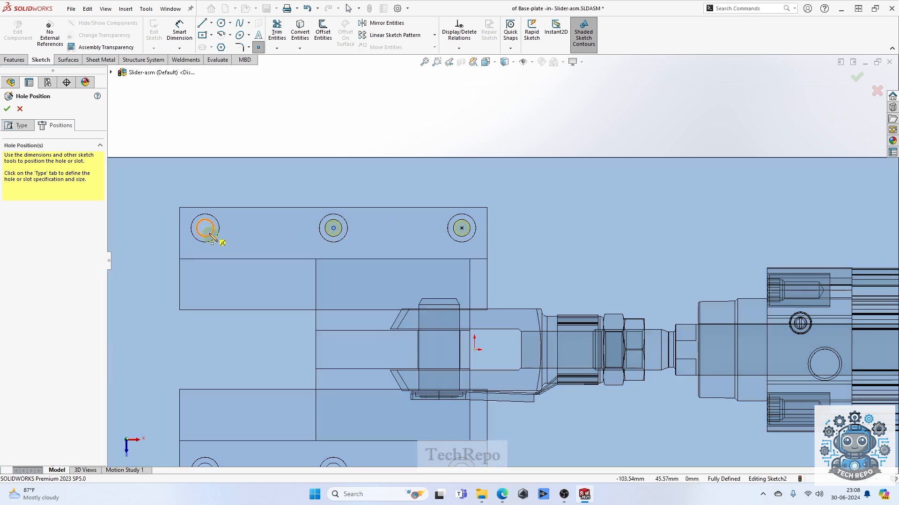
scroll(403, 224, up, 2)
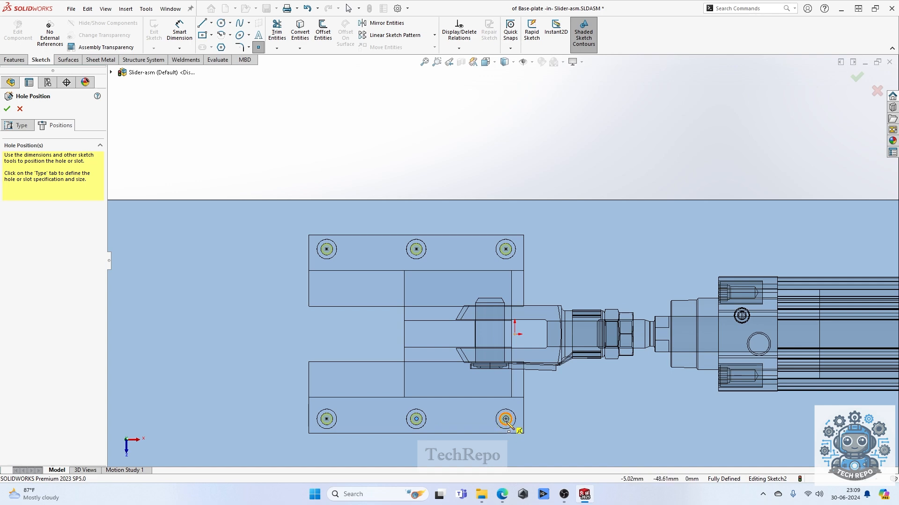
- Place tapped hole points at the centers of the cylinder support's four clearance holes and finish the base plate's hole feature
scroll(311, 301, up, 5)
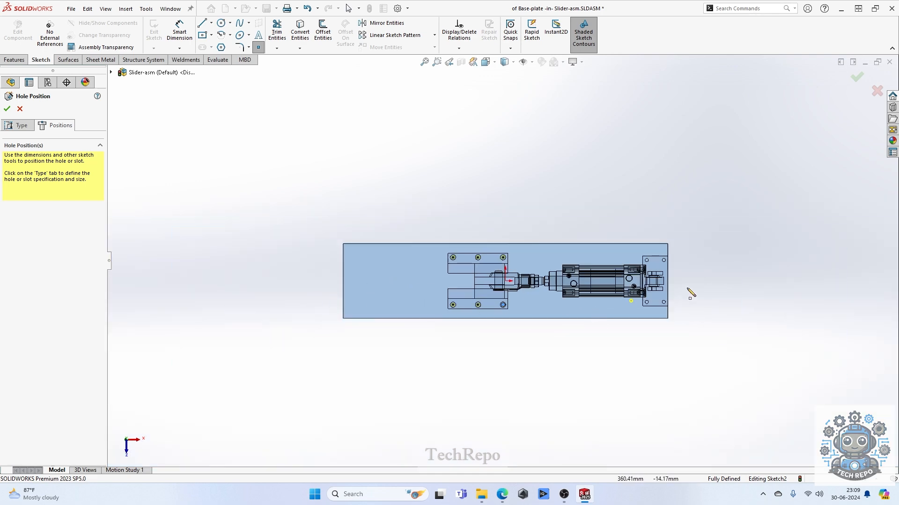
scroll(702, 285, down, 5)
scroll(562, 234, down, 1)
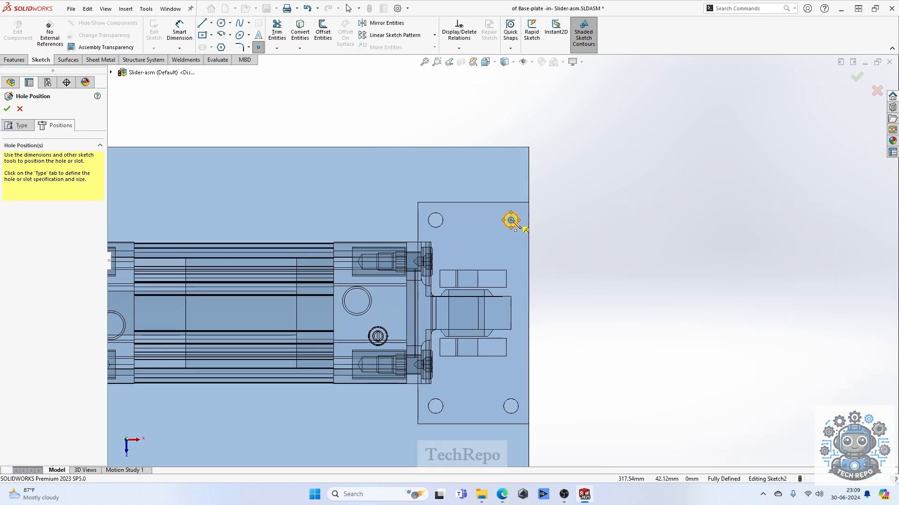
click(511, 220)
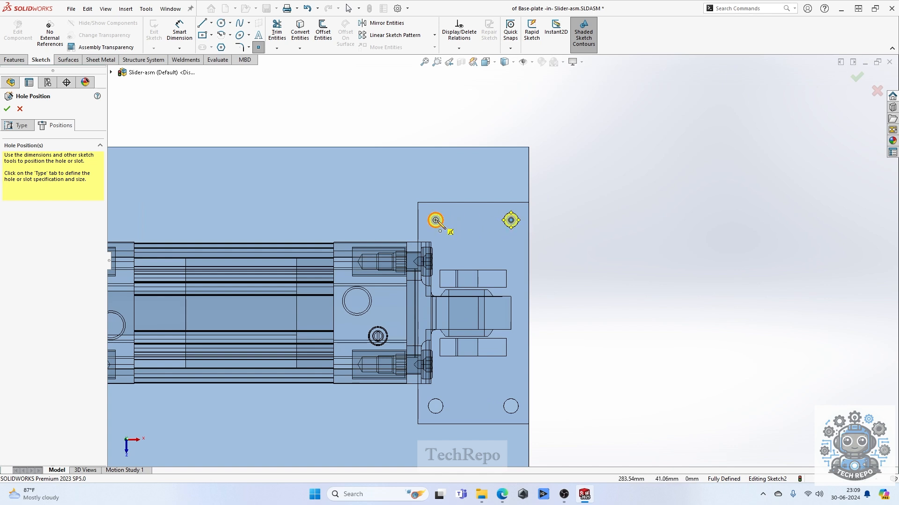
click(435, 220)
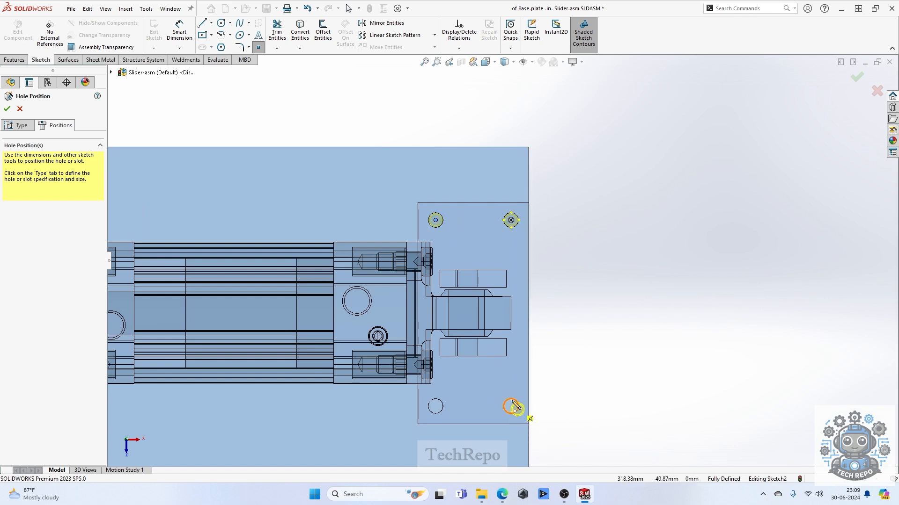
click(511, 406)
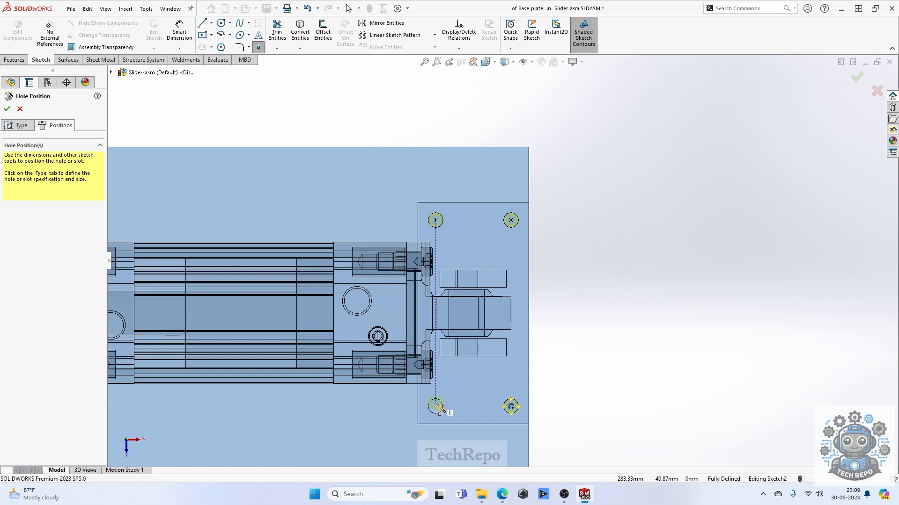
scroll(646, 301, up, 4)
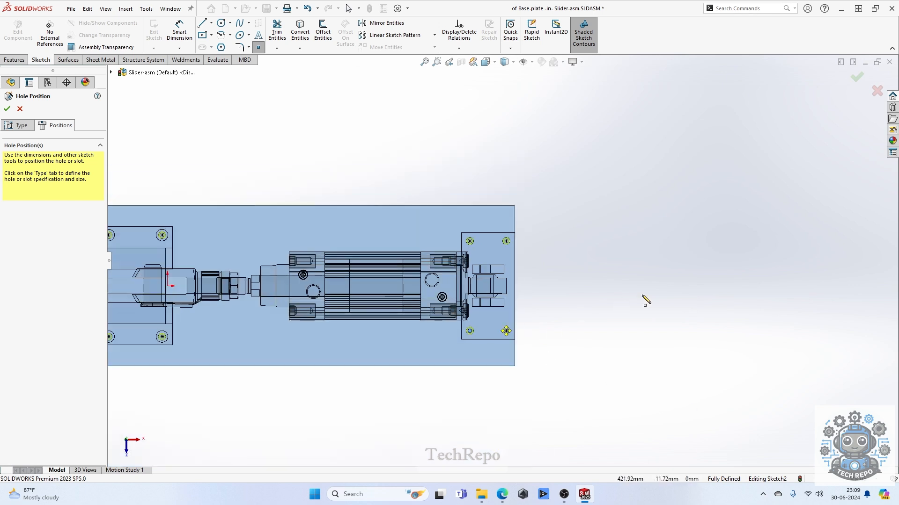
key(Escape)
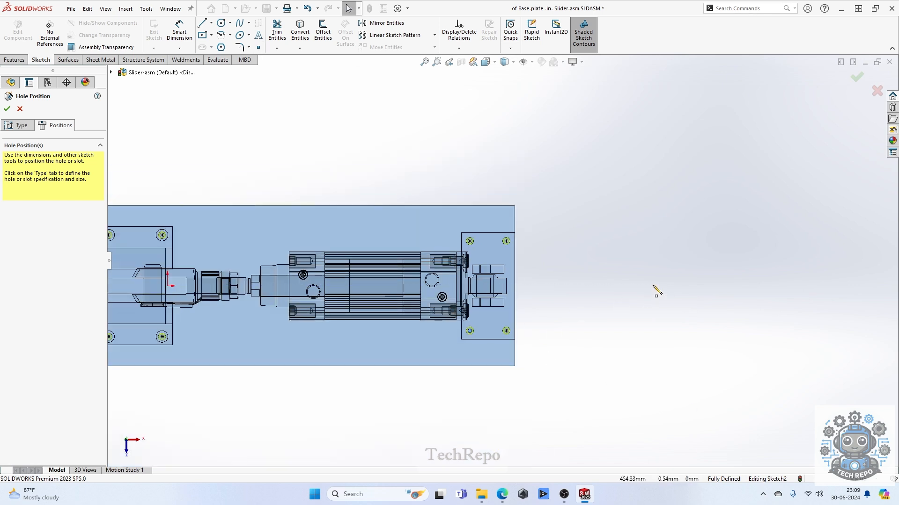
scroll(648, 290, up, 3)
scroll(381, 330, down, 1)
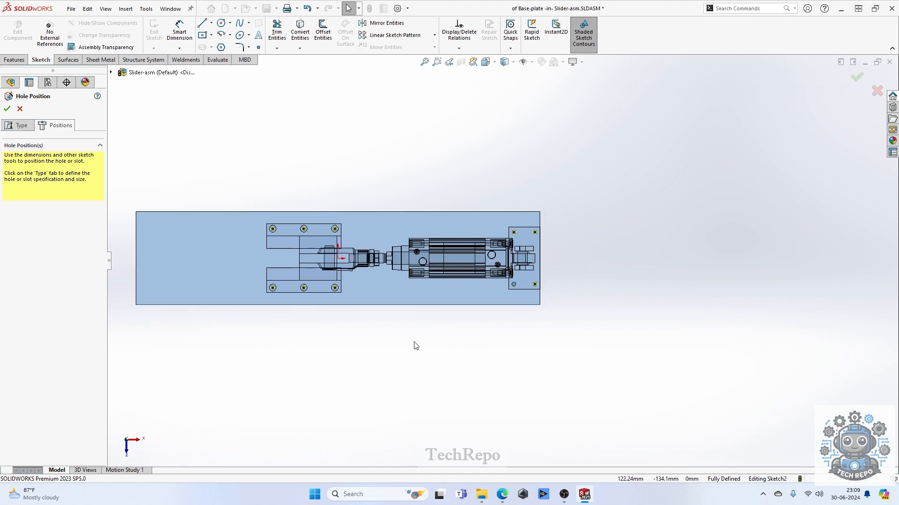
click(858, 78)
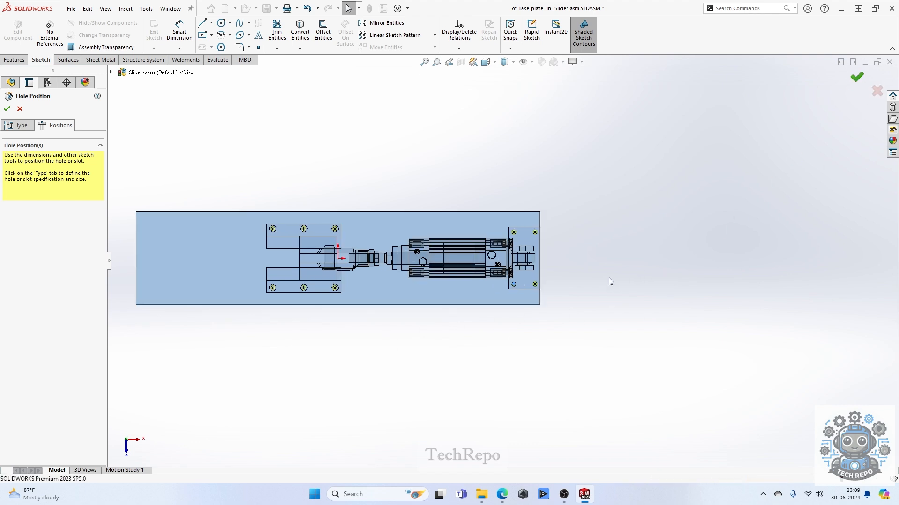
- Return to the Slider-asm assembly and save it with all modified component documents
click(870, 84)
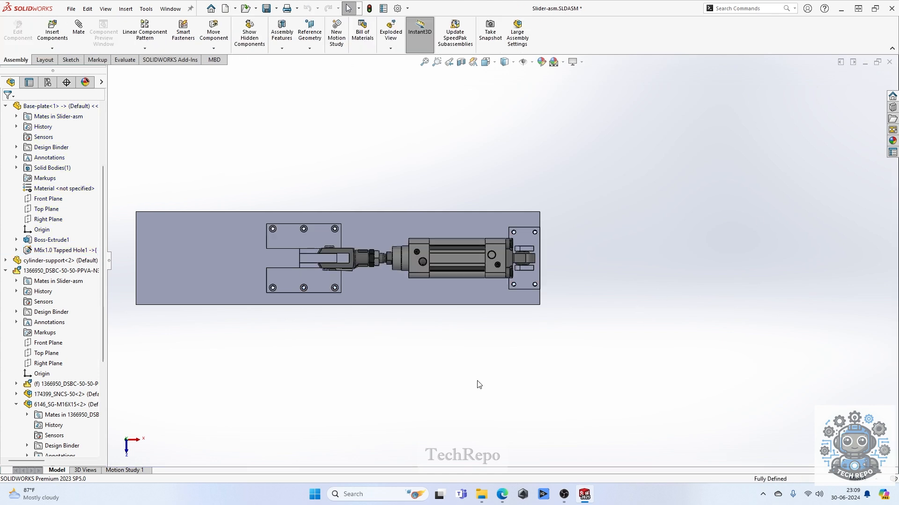
key(ctrl+s)
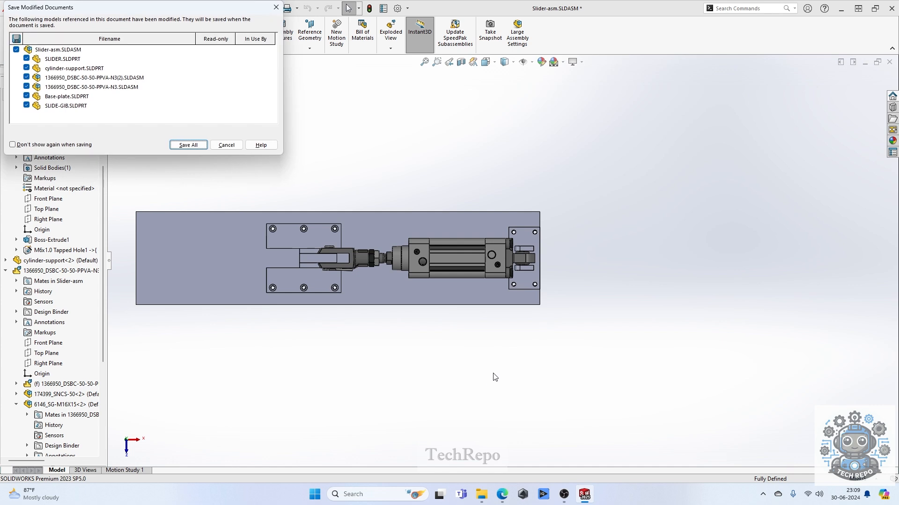
click(188, 144)
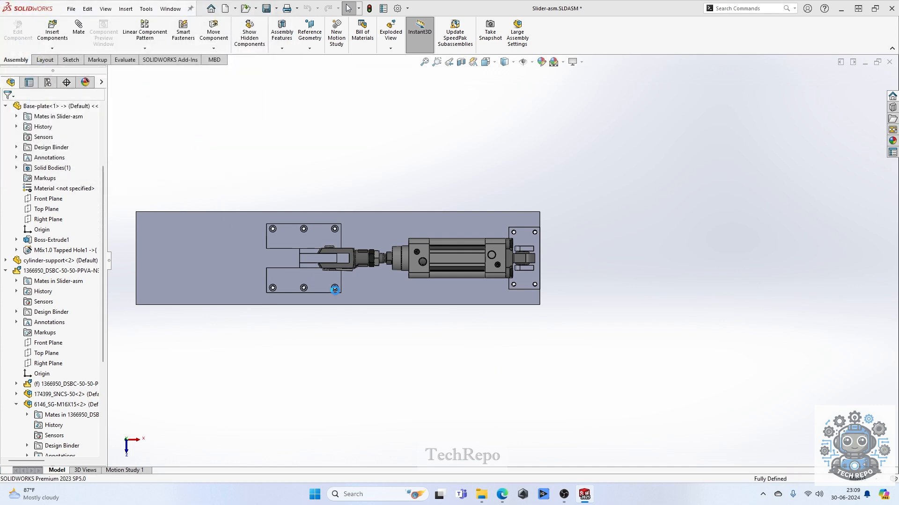
- Set the counterbore depth of the slide gib's M6 screw holes to 10 mm
middle_drag(351, 301, 337, 217)
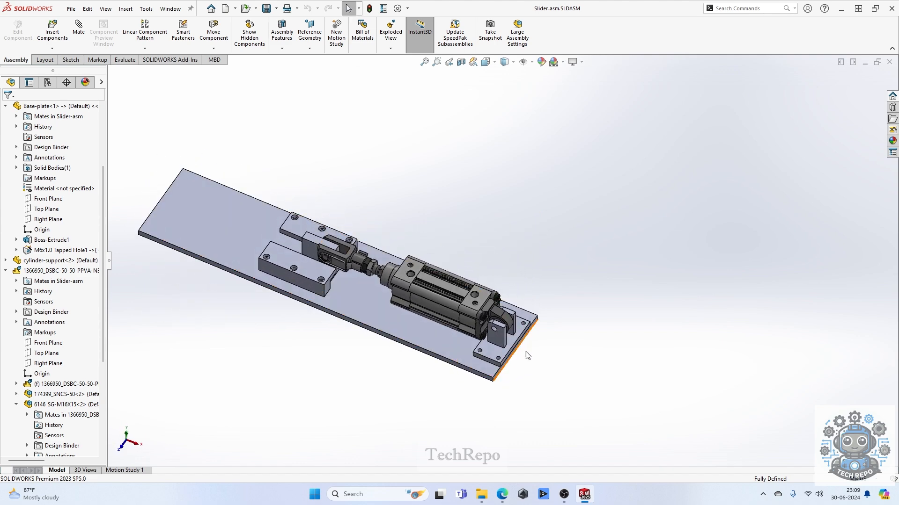
scroll(338, 303, down, 6)
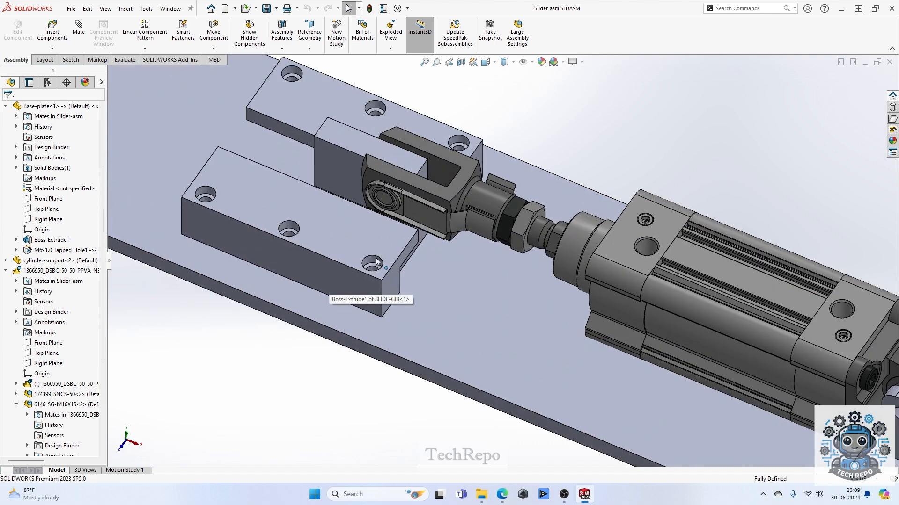
click(375, 261)
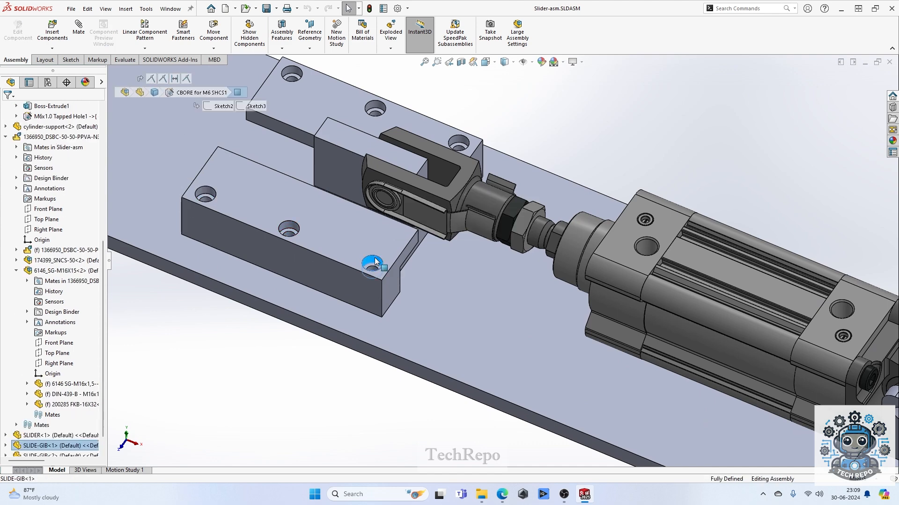
double_click(375, 261)
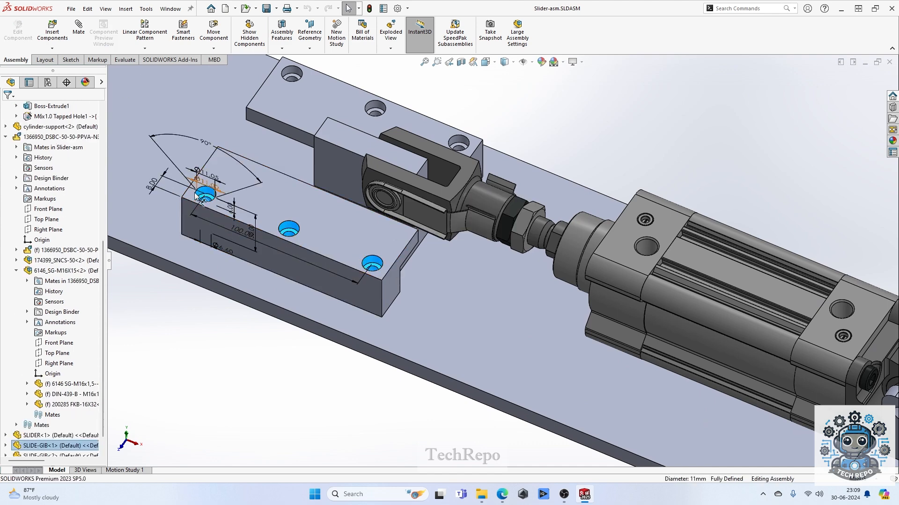
scroll(290, 231, down, 4)
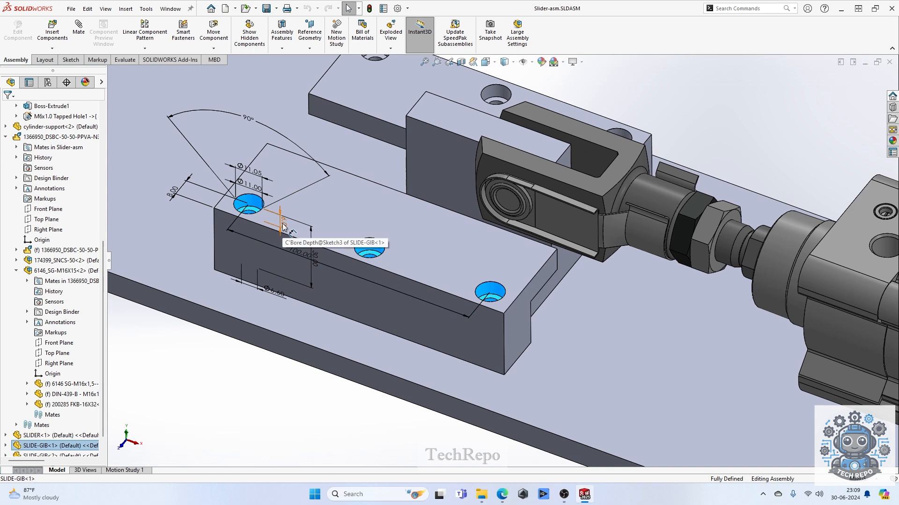
double_click(284, 224)
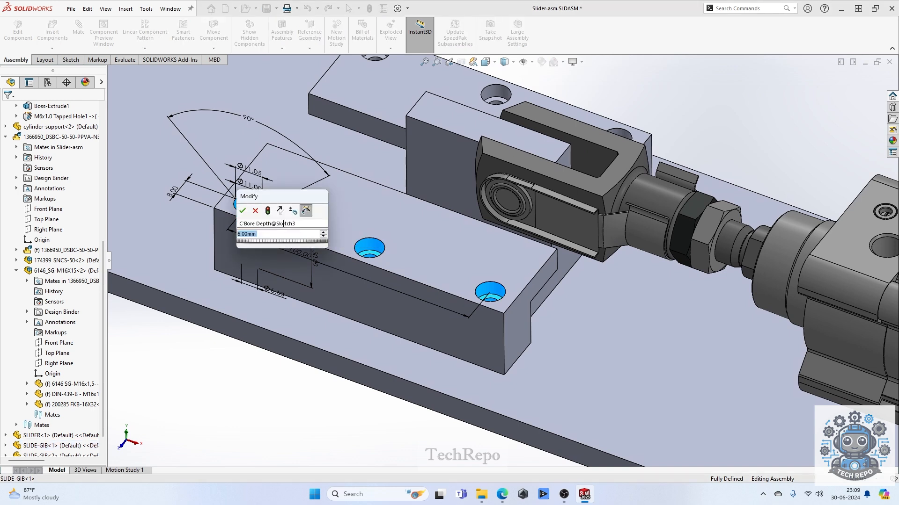
text(10)
key(Return)
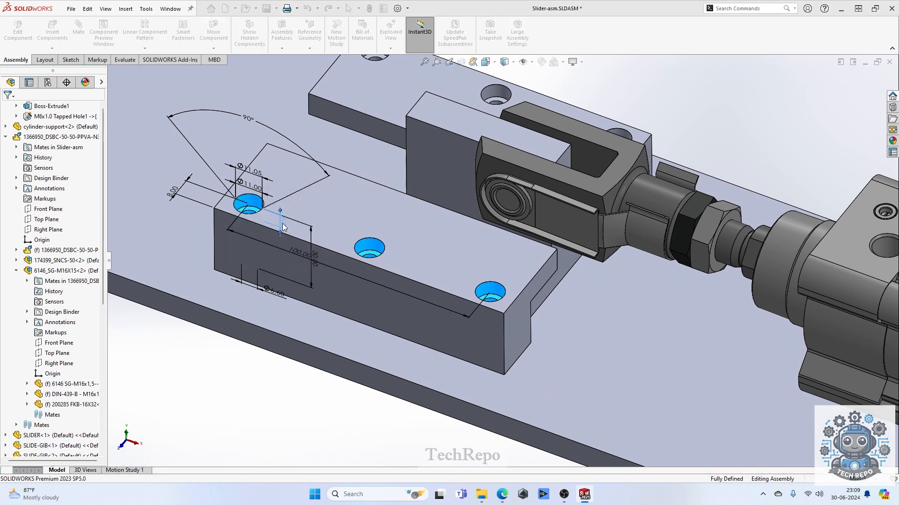
middle_drag(315, 237, 303, 254)
scroll(303, 254, up, 5)
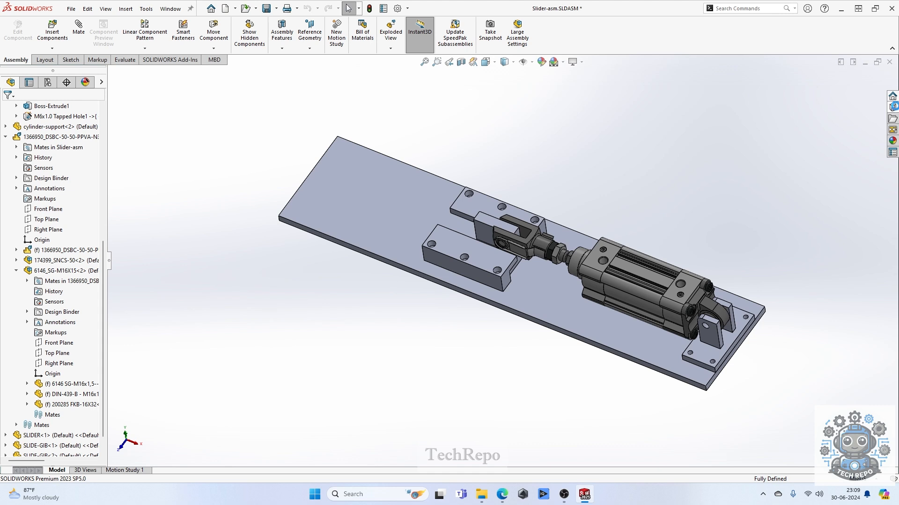
- Activate the Toolbox add-in from the Design Library
click(893, 107)
click(765, 101)
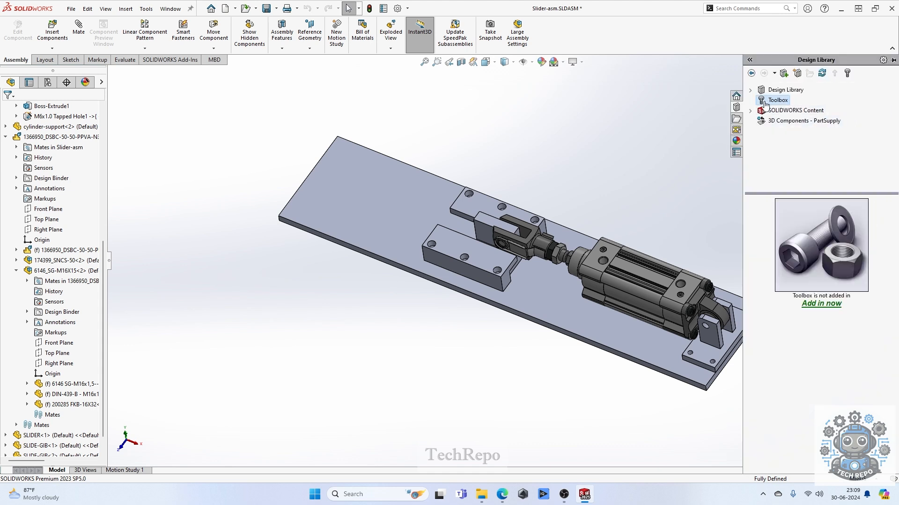
click(816, 306)
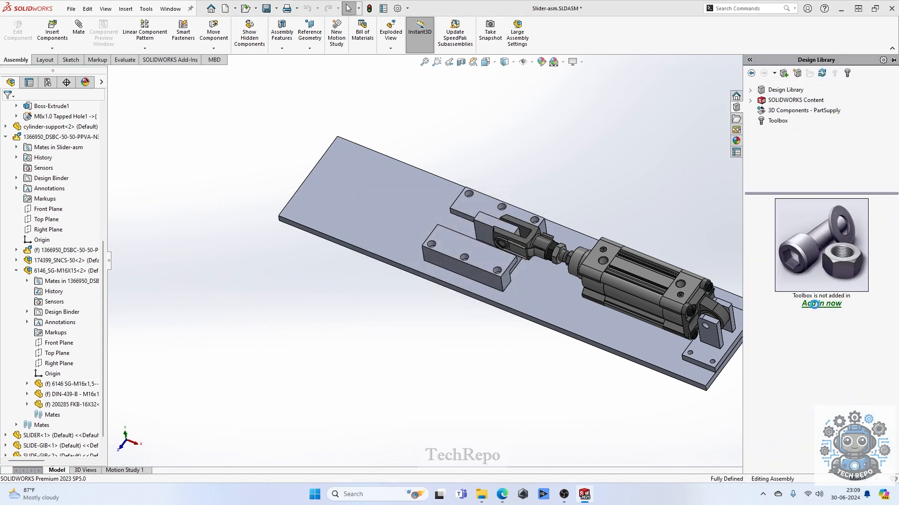
scroll(755, 281, up, 2)
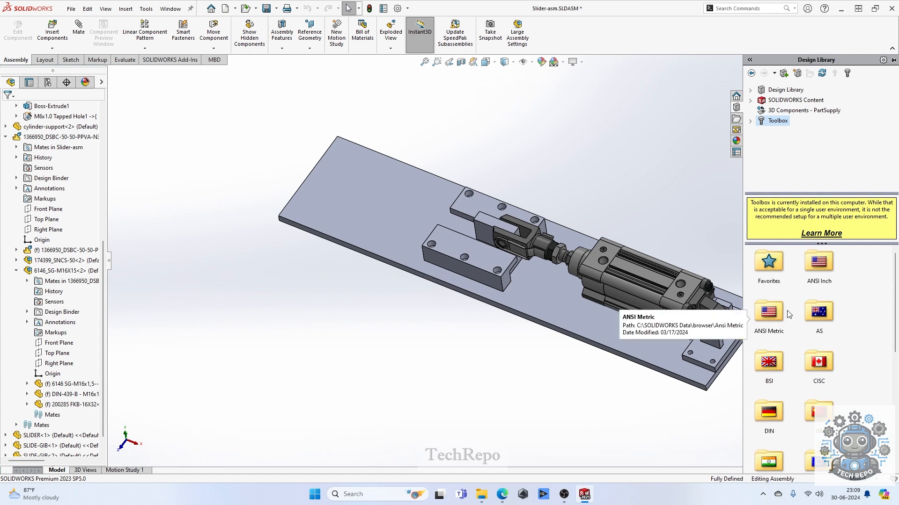
- Browse the Toolbox's ANSI Metric bolts and screws to the Socket Head Cap Screw among the socket head screws
double_click(769, 313)
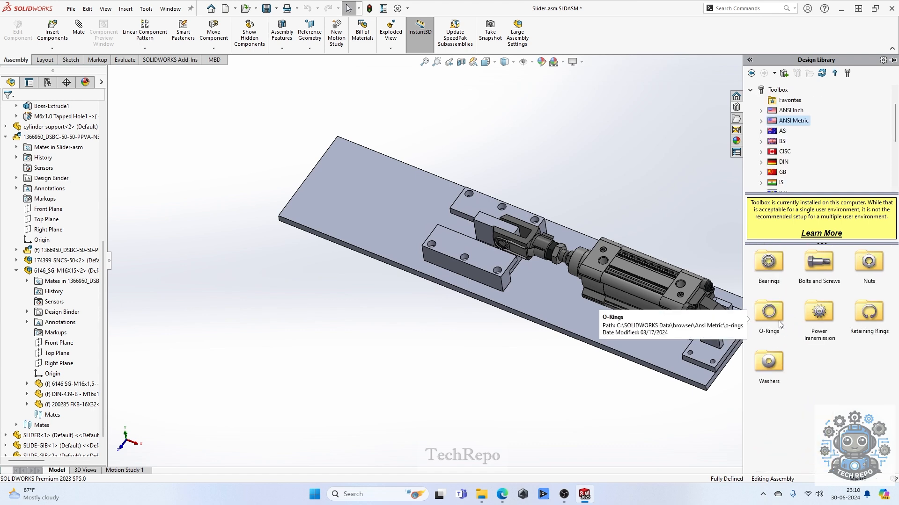
double_click(816, 265)
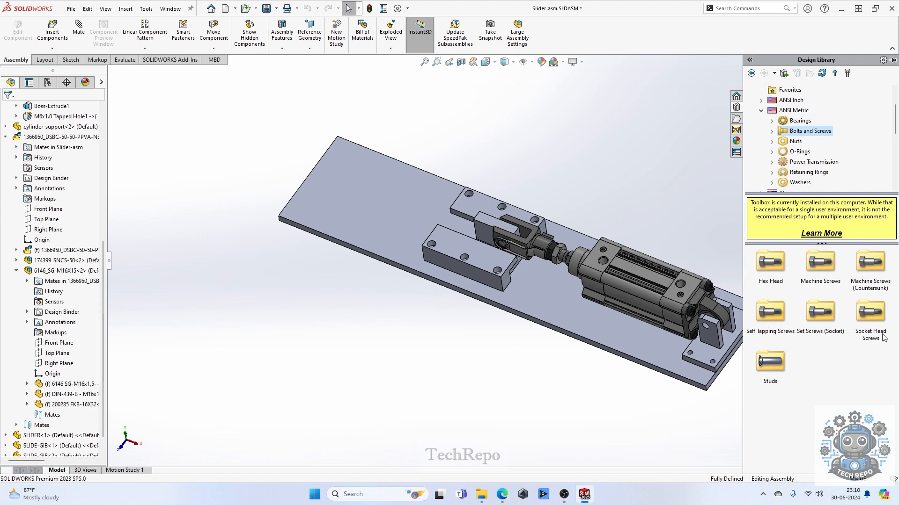
double_click(816, 335)
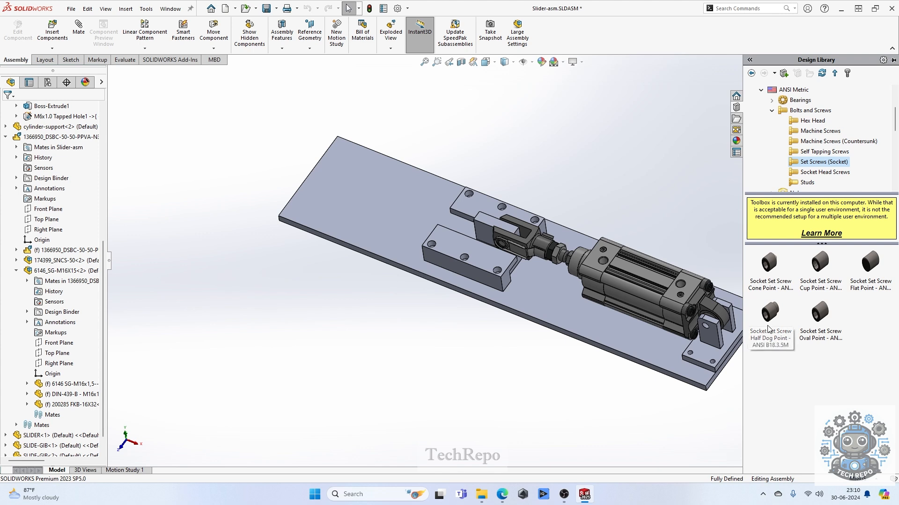
click(822, 174)
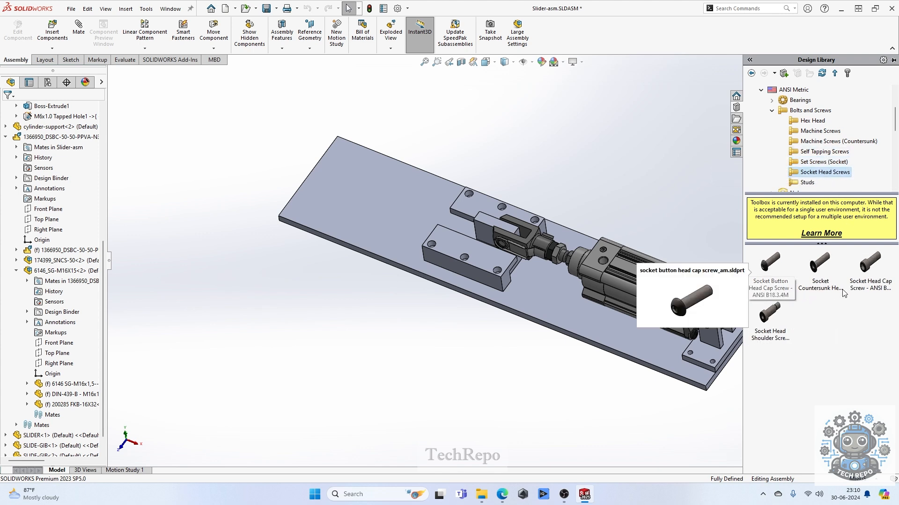
click(881, 290)
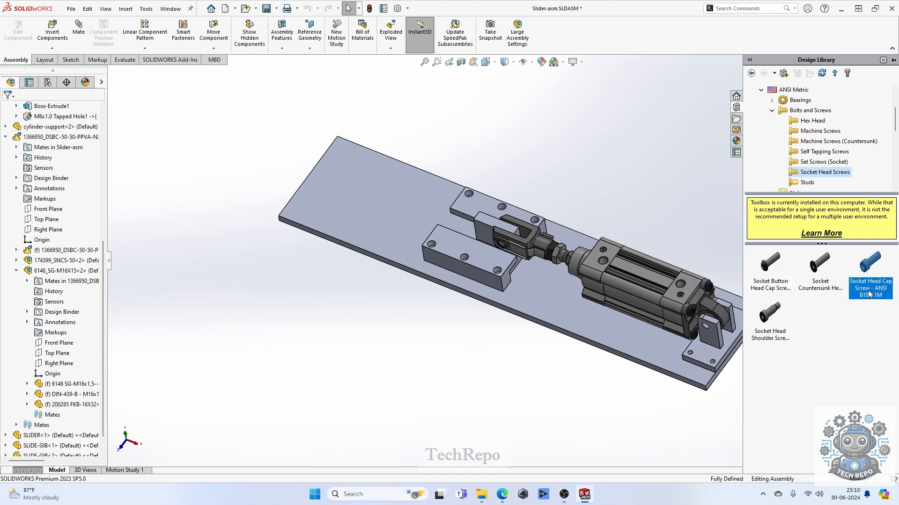
- Insert an M6 Socket Head Cap Screw into a rear corner hole of the cylinder support
drag(869, 293, 447, 258)
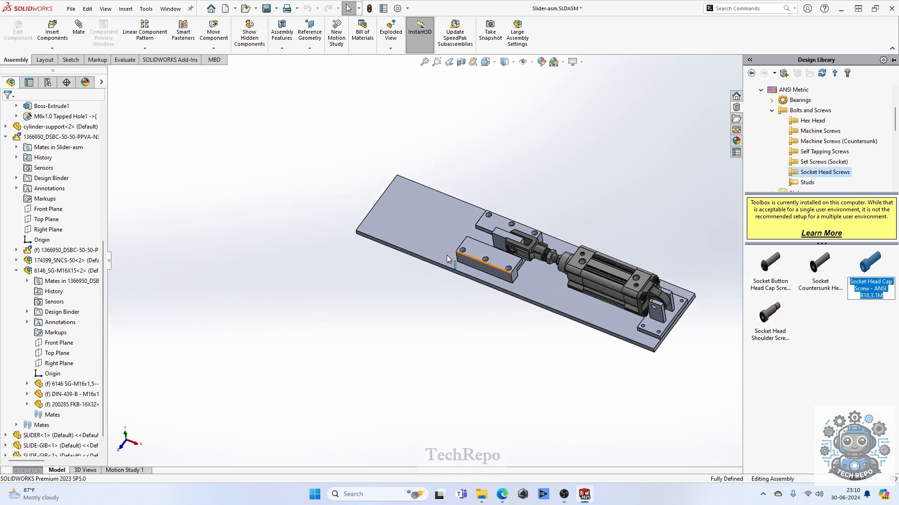
scroll(725, 326, down, 3)
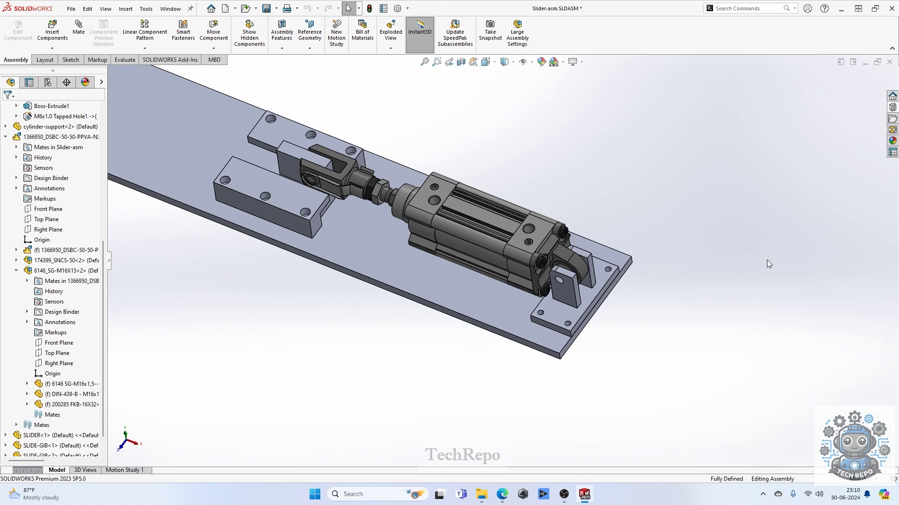
click(892, 117)
drag(869, 253, 609, 270)
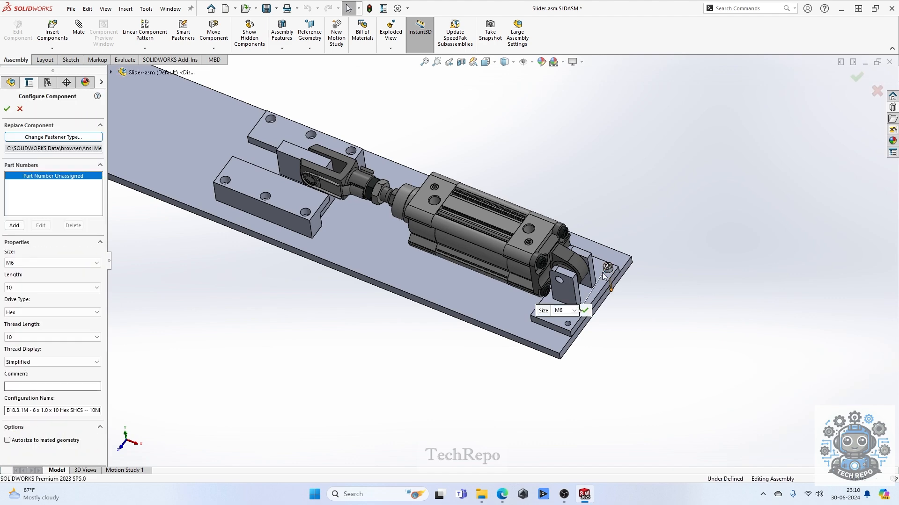
- Try a 25 mm length for the M6 screw and check its end from beneath the base plate
scroll(604, 274, up, 3)
scroll(602, 273, up, 2)
middle_drag(591, 286, 587, 219)
scroll(578, 222, down, 4)
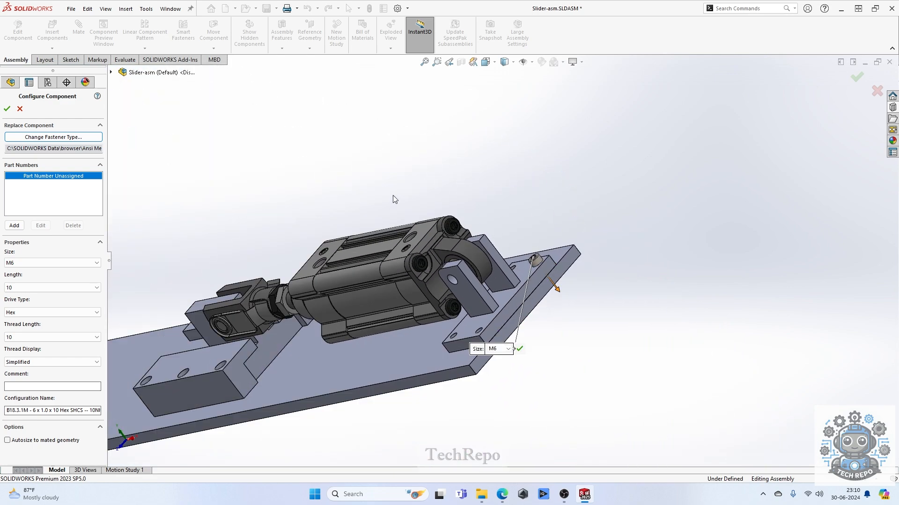
scroll(391, 200, down, 2)
click(72, 344)
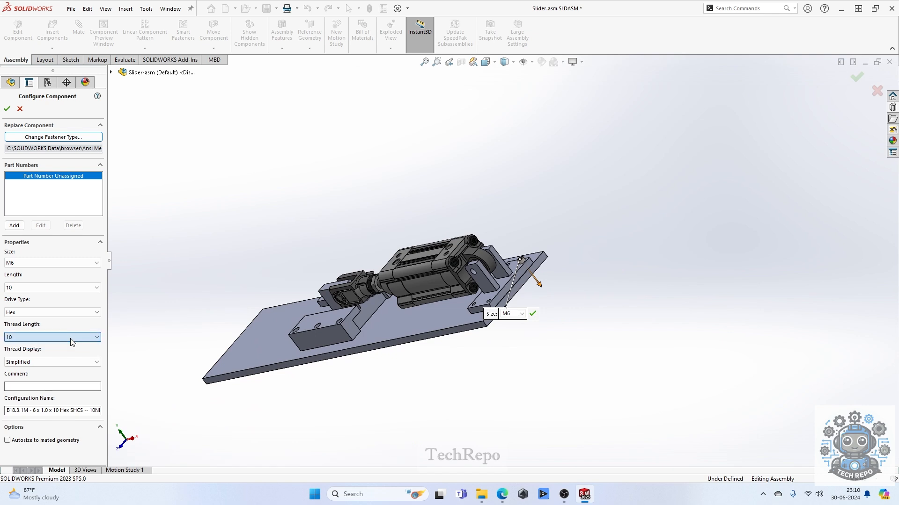
click(40, 288)
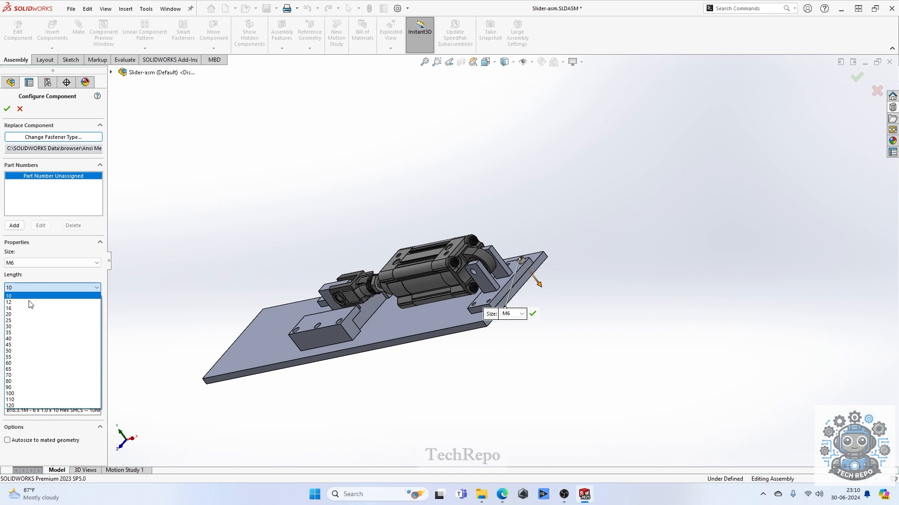
click(22, 321)
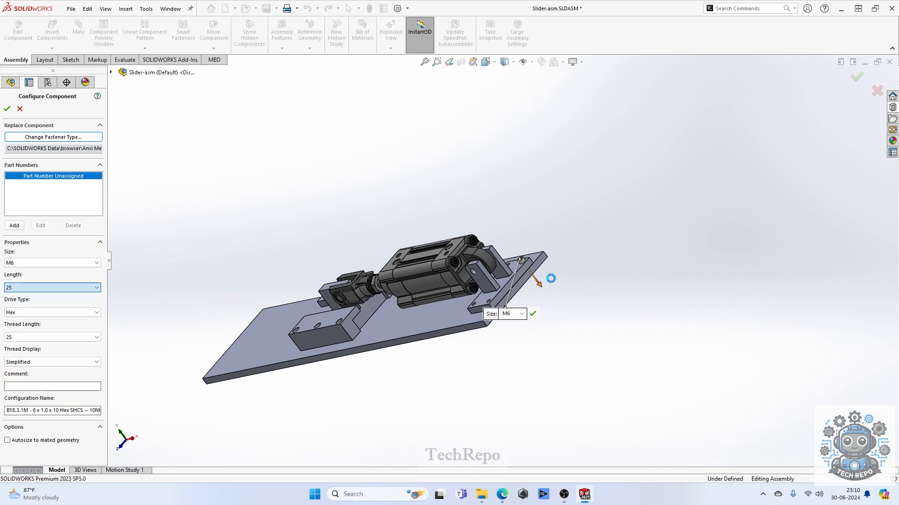
scroll(552, 281, down, 1)
middle_drag(235, 362, 461, 284)
- Compare screw lengths of 20 mm and 16 mm against the base plate's underside
click(40, 288)
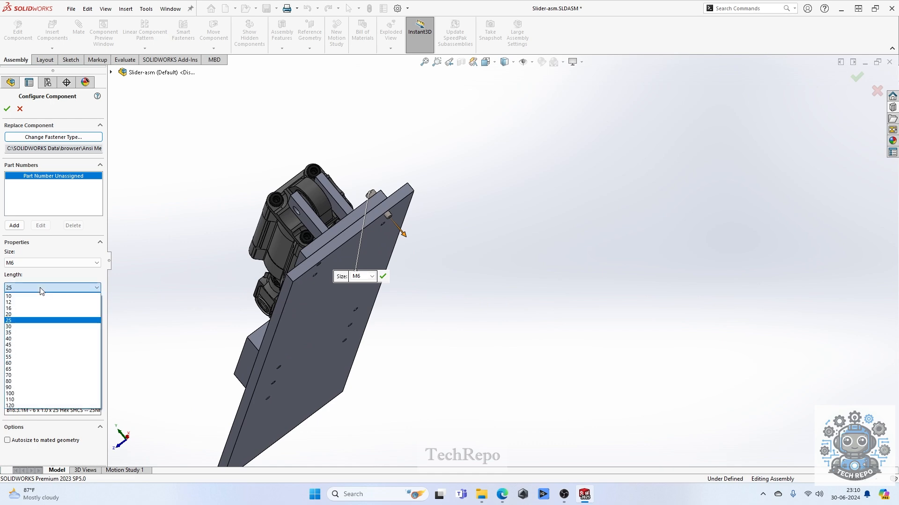
click(23, 312)
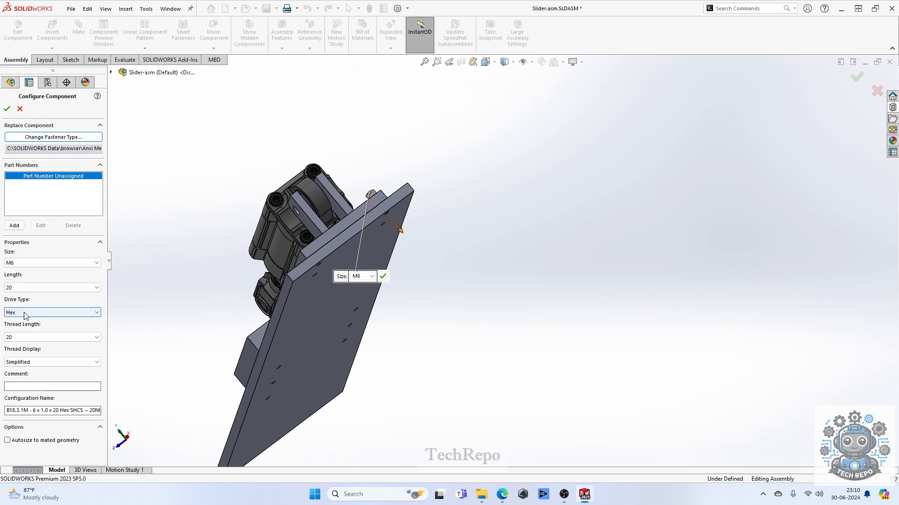
scroll(416, 221, down, 5)
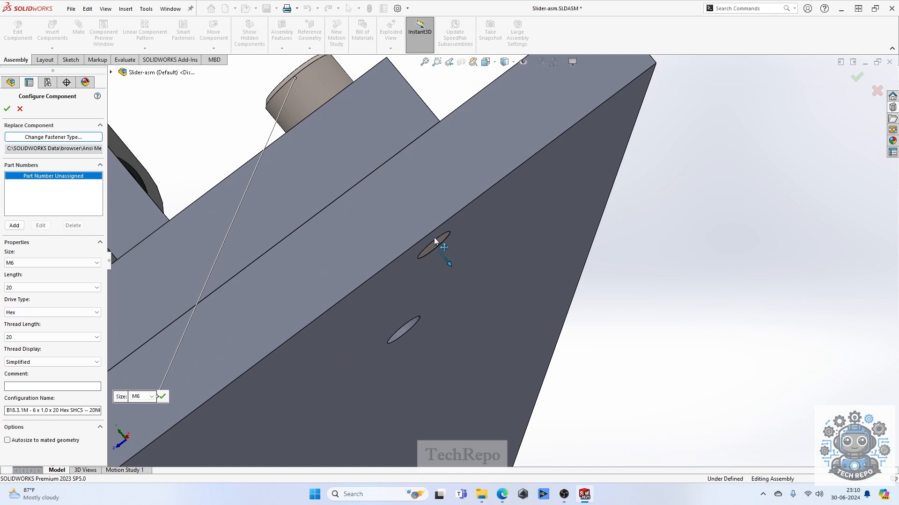
scroll(435, 241, up, 3)
click(24, 288)
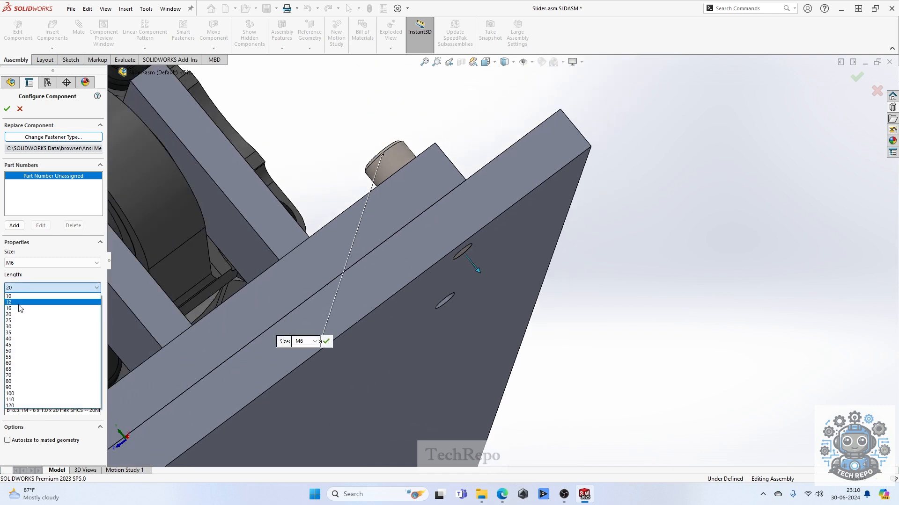
click(20, 308)
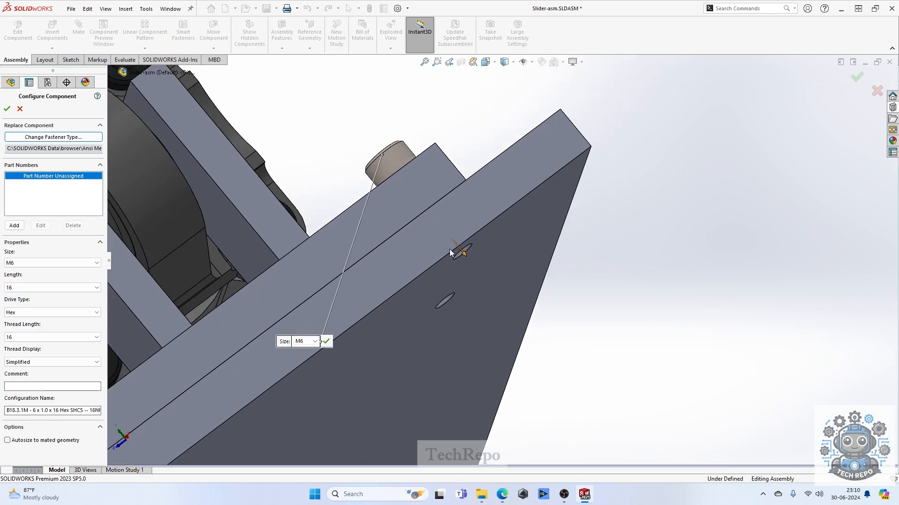
- Set the M6 screw's length to 20 mm and accept the fastener configuration
click(47, 287)
click(27, 313)
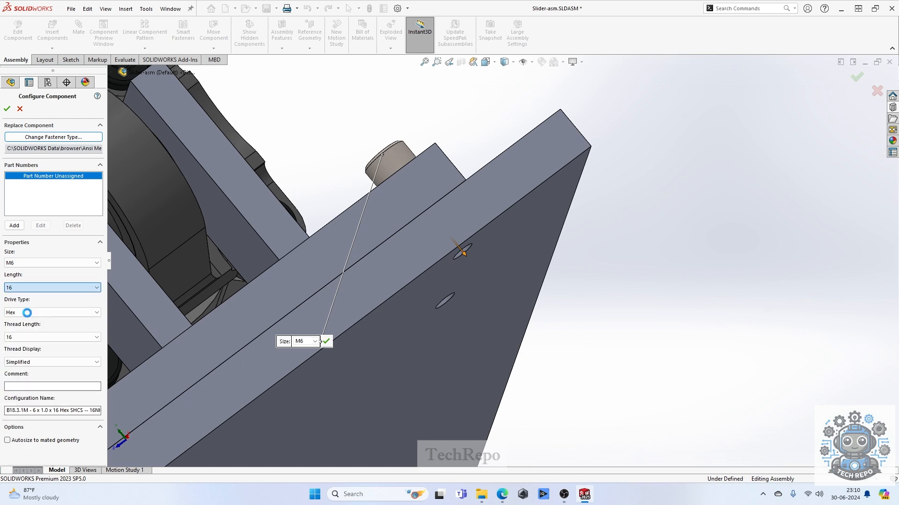
scroll(521, 271, up, 9)
middle_drag(461, 241, 165, 158)
click(7, 109)
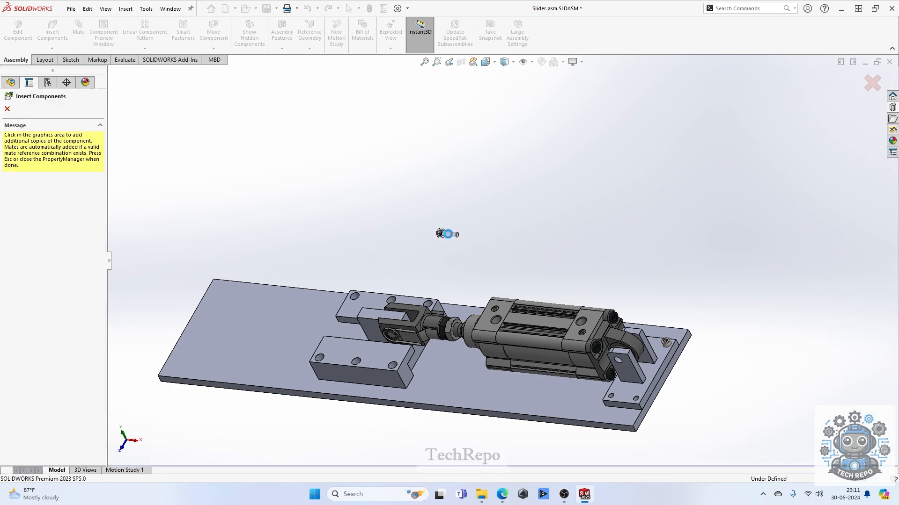
- Place copies of the M6 screw in the three remaining holes of the cylinder support
scroll(702, 422, down, 3)
scroll(653, 416, down, 3)
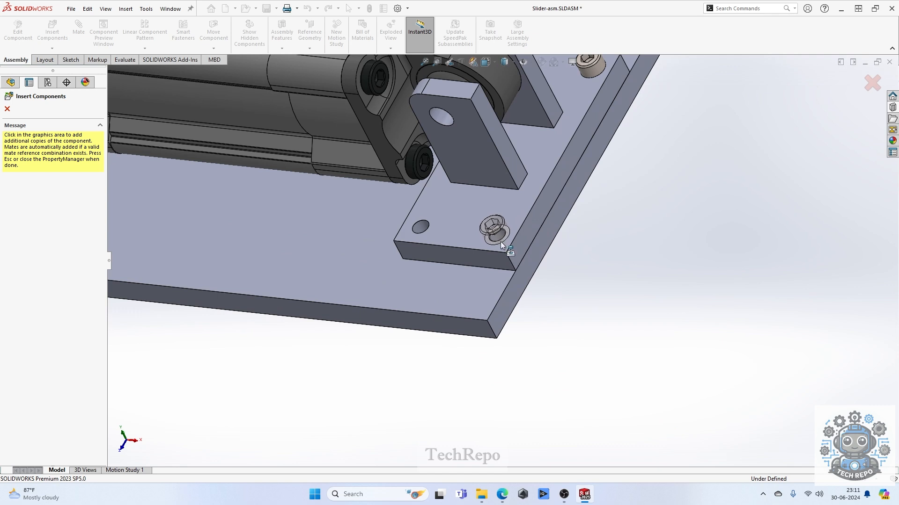
click(426, 229)
scroll(515, 257, up, 6)
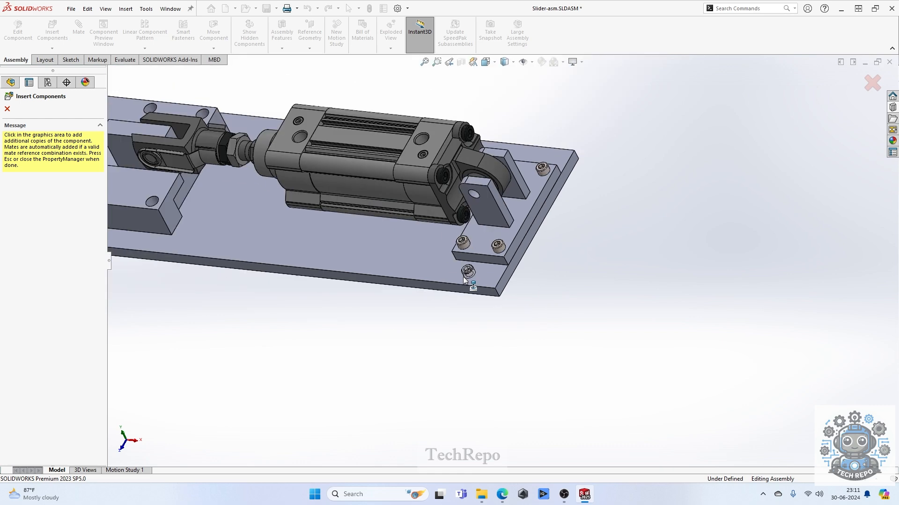
scroll(523, 251, down, 2)
middle_drag(522, 252, 496, 327)
click(520, 213)
- Place a copy of the M6 screw in the slide gib's counterbored hole nearest the cylinder and finish inserting
scroll(526, 287, up, 4)
middle_drag(526, 286, 546, 262)
scroll(461, 230, down, 6)
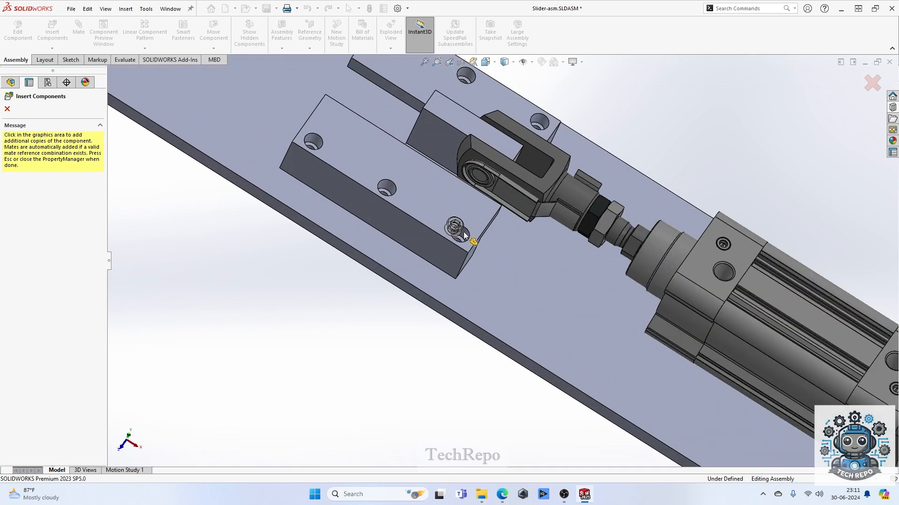
scroll(463, 234, down, 2)
click(465, 243)
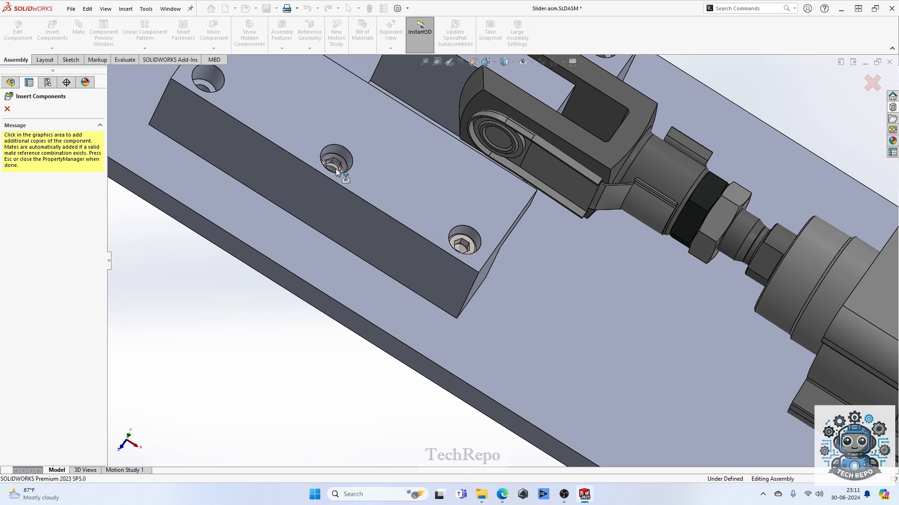
click(7, 109)
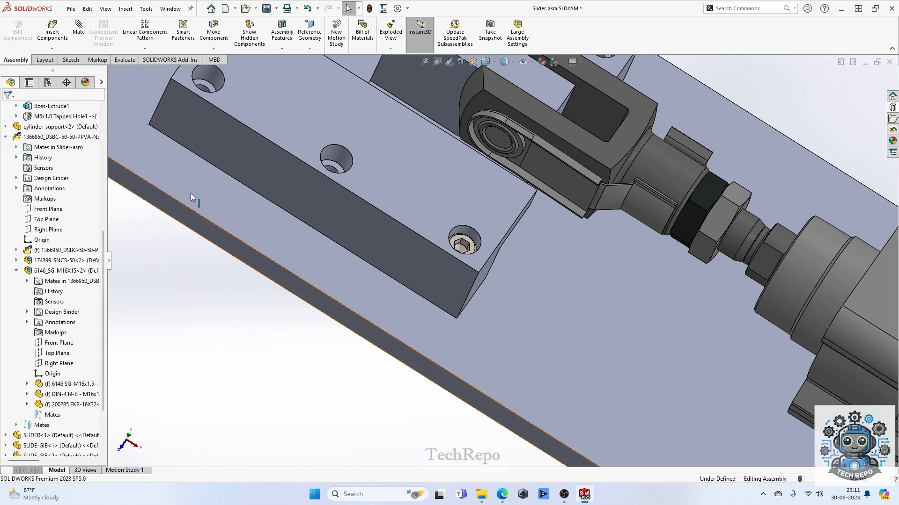
- Delete the M6 screw from the slide gib's counterbored hole nearest the cylinder, together with its dependent mates
scroll(423, 218, up, 4)
scroll(498, 255, down, 5)
scroll(47, 384, down, 3)
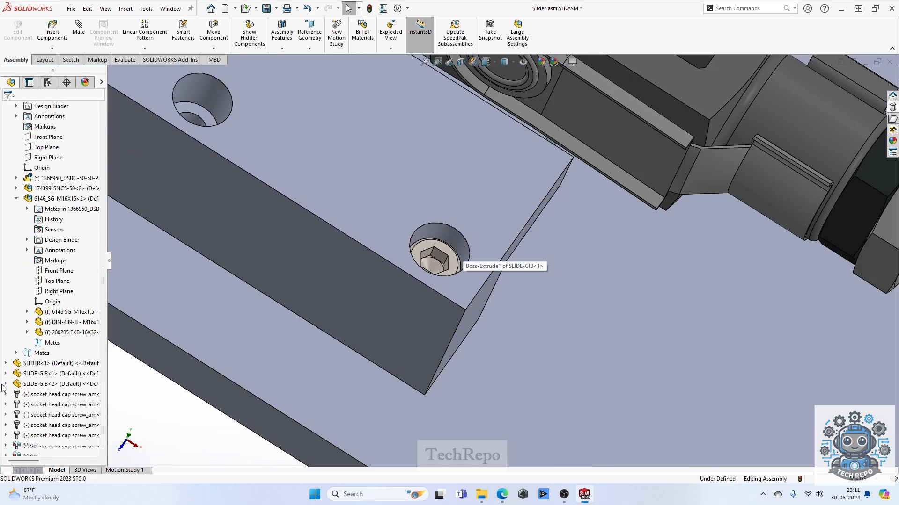
click(61, 436)
key(Delete)
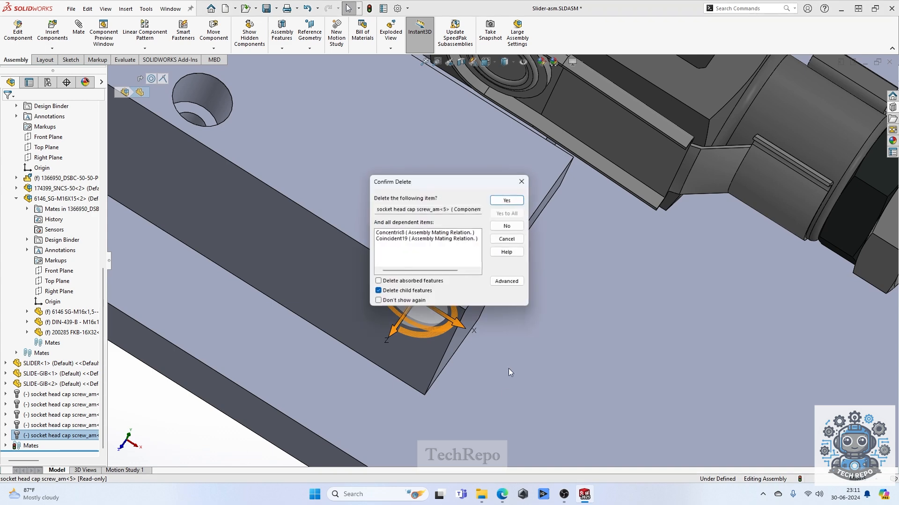
click(507, 200)
scroll(507, 301, up, 5)
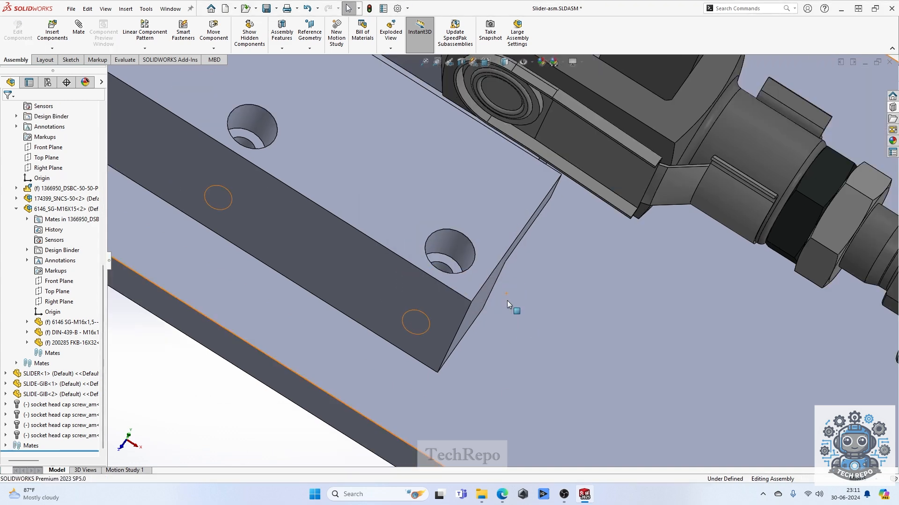
- Insert a new ANSI Metric Toolbox socket head cap screw into the slide gib's counterbored hole nearest the cylinder
click(892, 108)
drag(869, 281, 470, 254)
scroll(471, 254, down, 3)
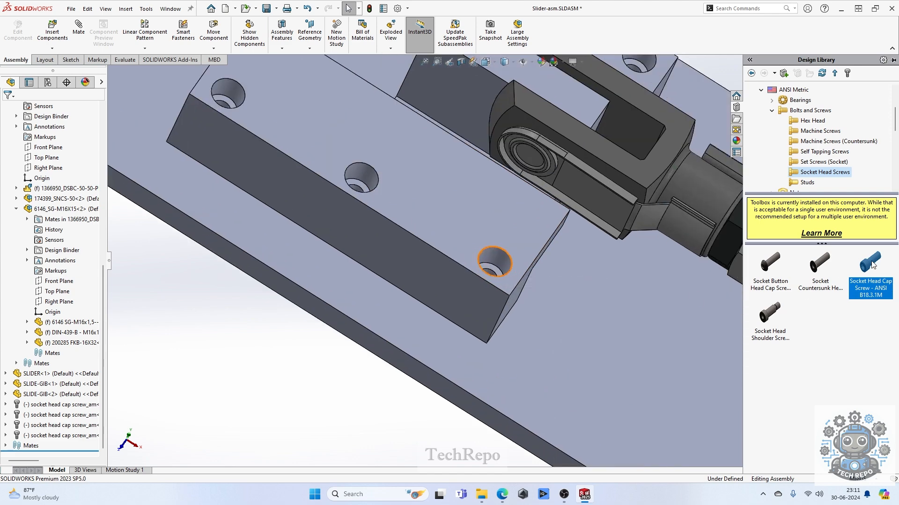
drag(871, 265, 499, 272)
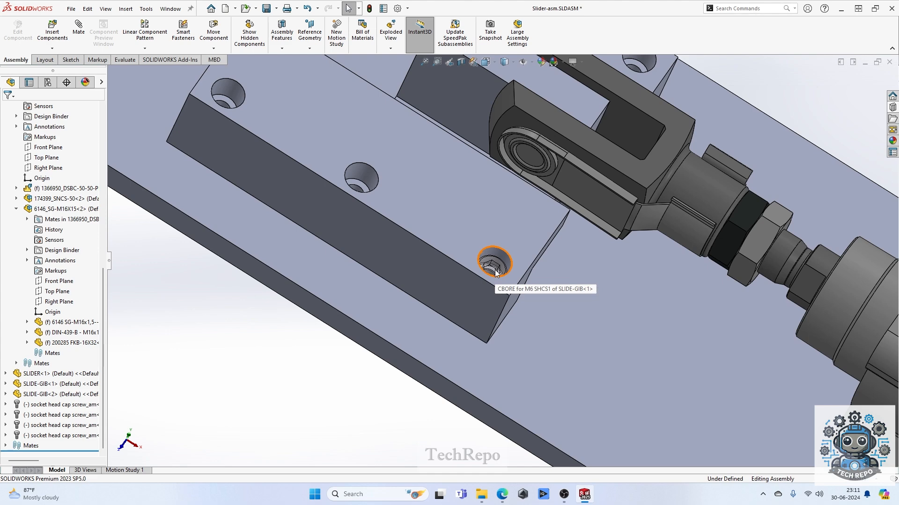
- Try screw lengths of 16 mm and 25 mm and compare each against the base plate's underside
scroll(496, 271, up, 5)
middle_drag(478, 345, 517, 181)
scroll(432, 351, down, 5)
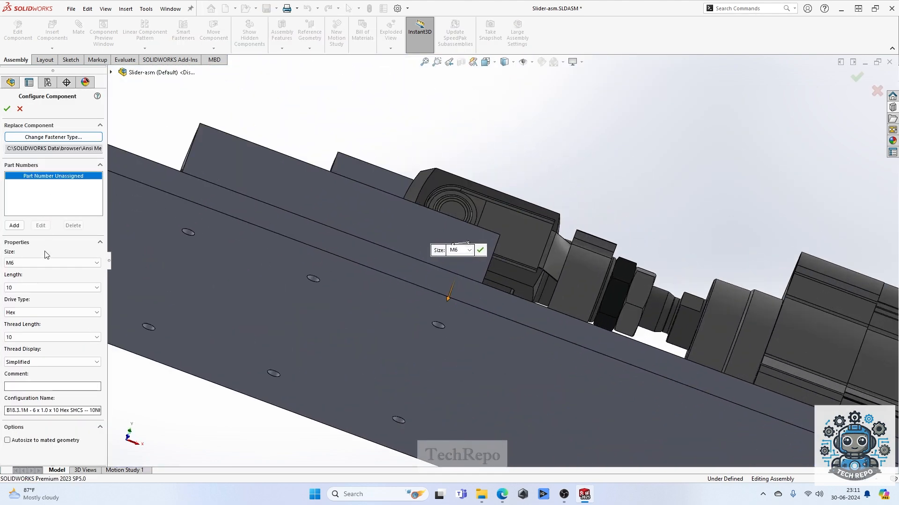
click(47, 288)
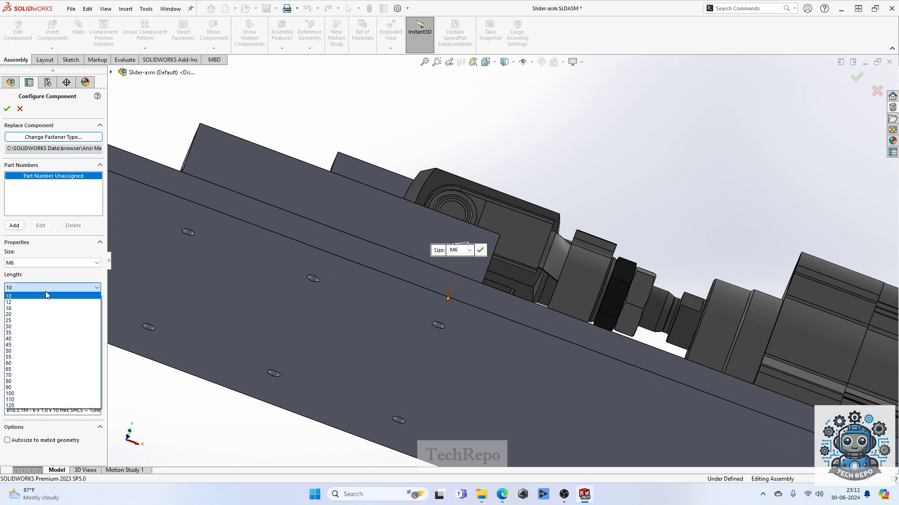
click(37, 308)
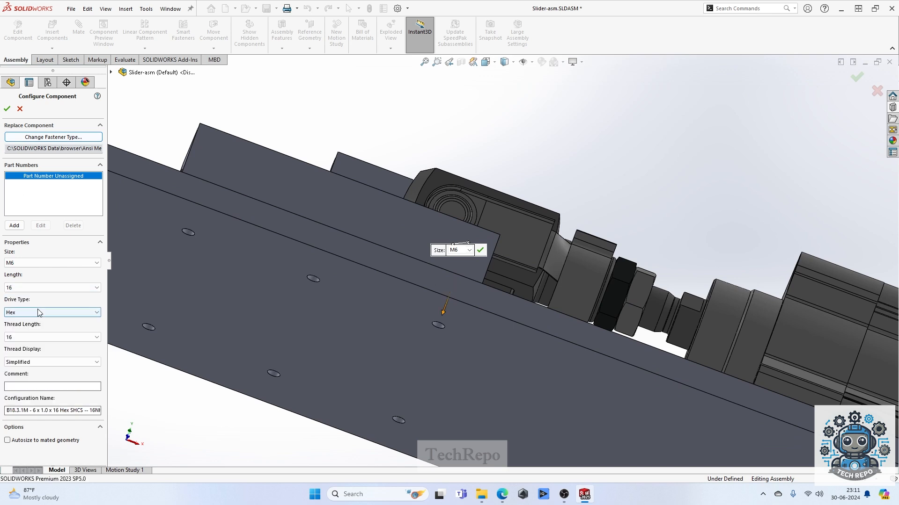
click(33, 289)
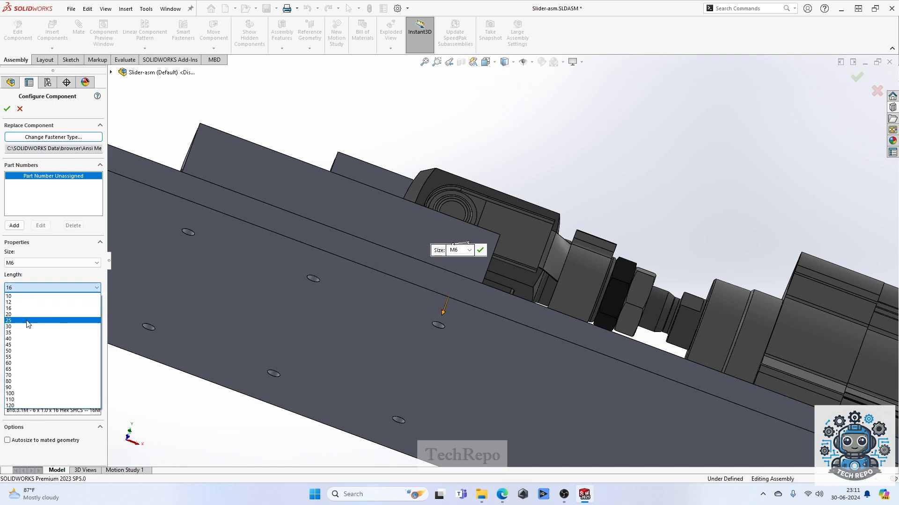
click(25, 321)
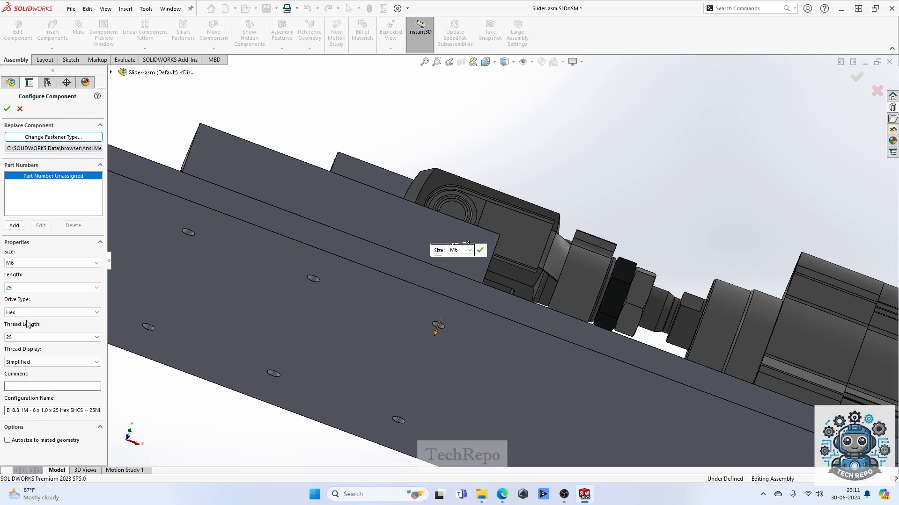
scroll(450, 338, up, 2)
scroll(450, 343, down, 2)
middle_drag(451, 342, 471, 221)
middle_drag(394, 231, 427, 272)
middle_drag(457, 130, 389, 217)
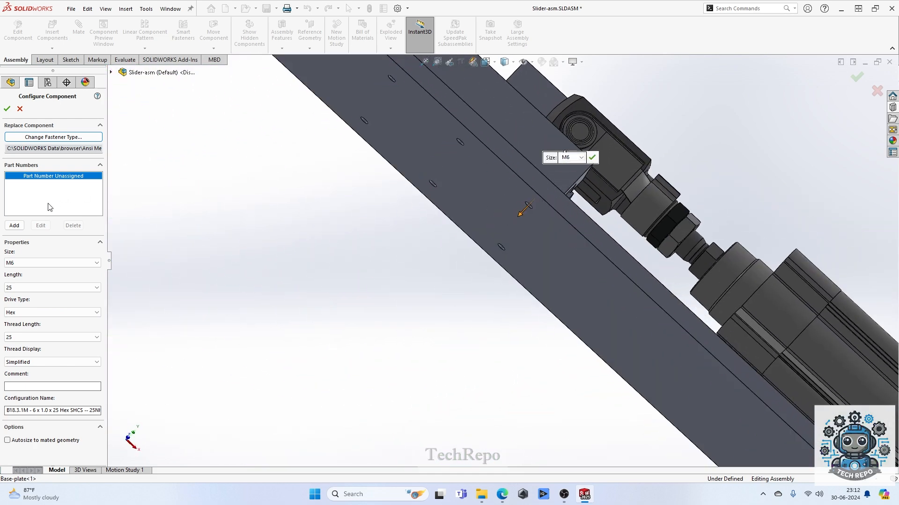
- Set the M6 screw's length to 30 mm, accept the configuration and finish inserting without placing further copies
click(30, 289)
click(14, 324)
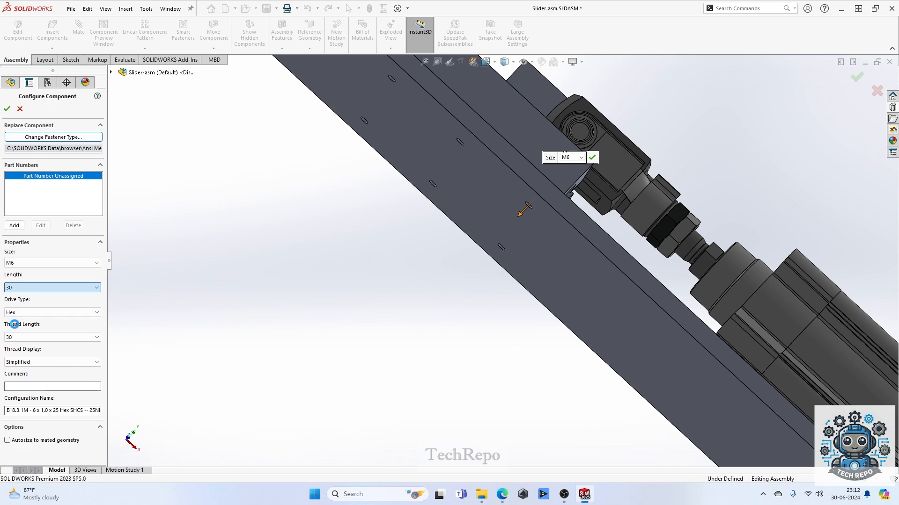
scroll(536, 206, down, 8)
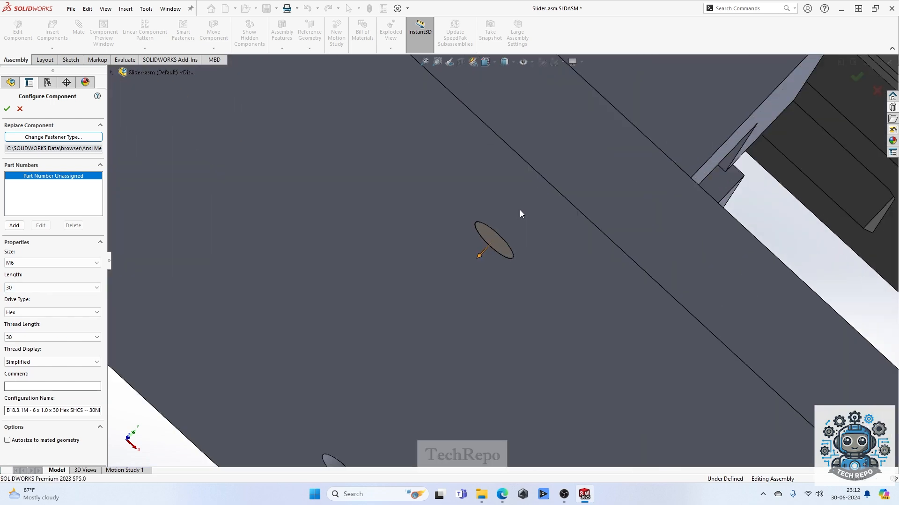
scroll(516, 239, up, 8)
click(6, 109)
scroll(423, 196, up, 3)
middle_drag(425, 197, 361, 327)
scroll(478, 249, down, 8)
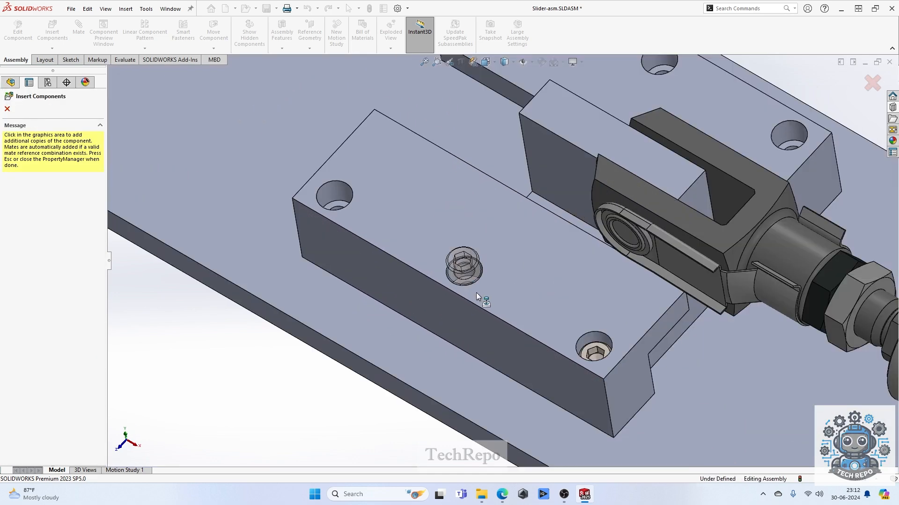
click(872, 83)
scroll(339, 271, up, 5)
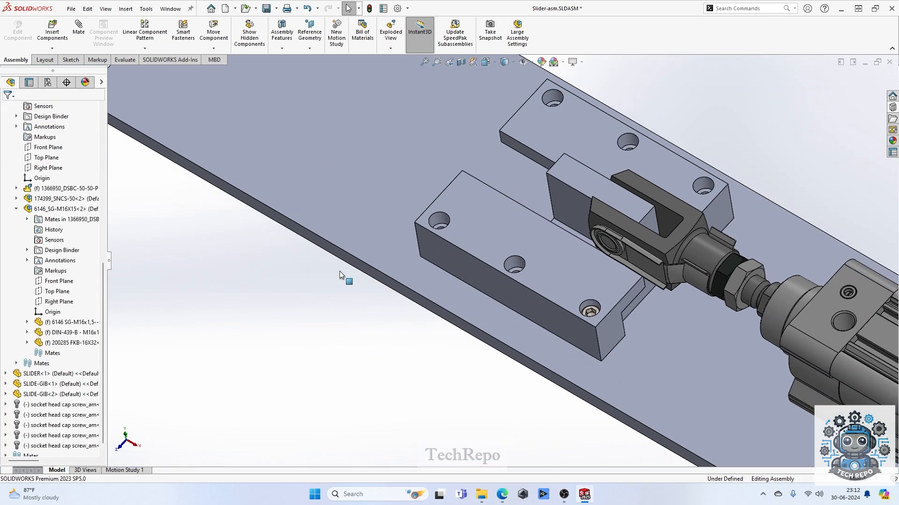
click(47, 435)
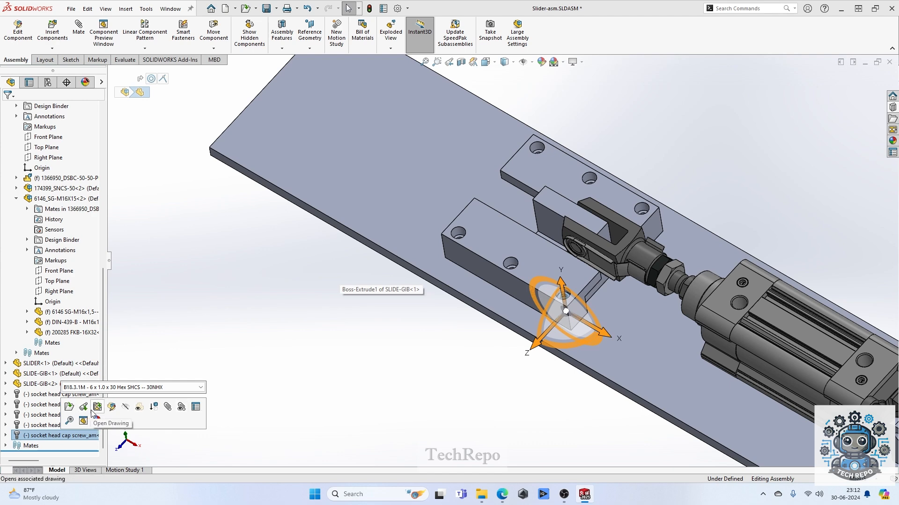
right_click(39, 437)
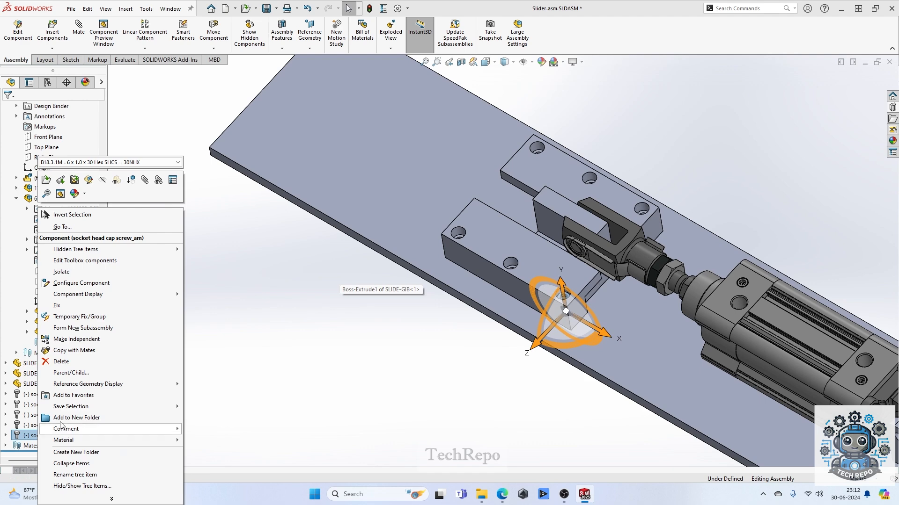
click(141, 27)
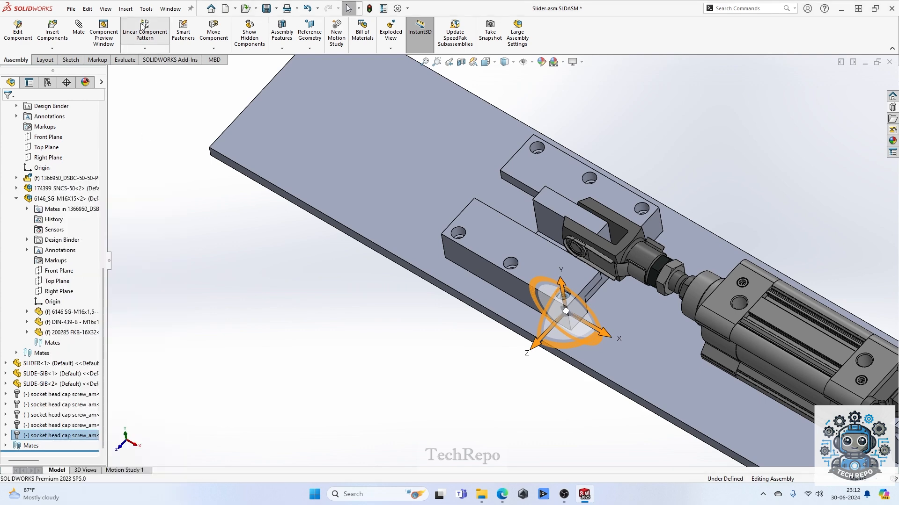
click(142, 27)
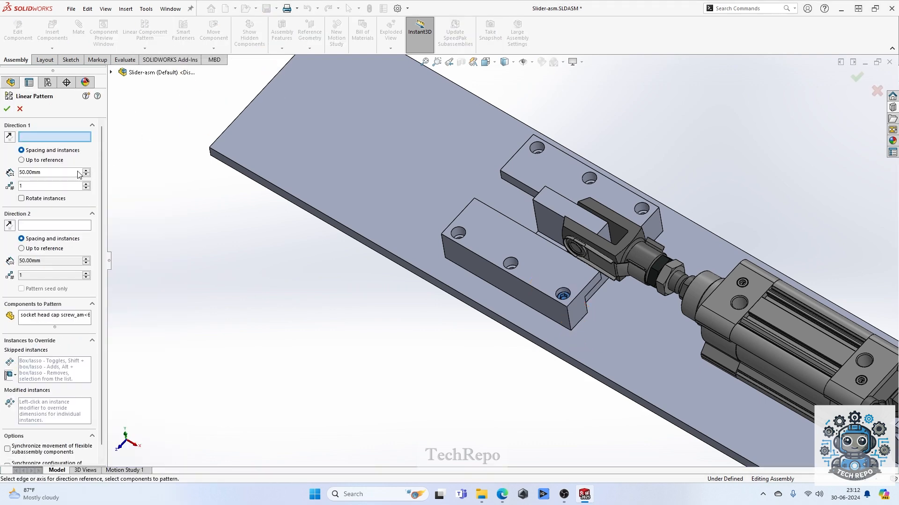
click(20, 109)
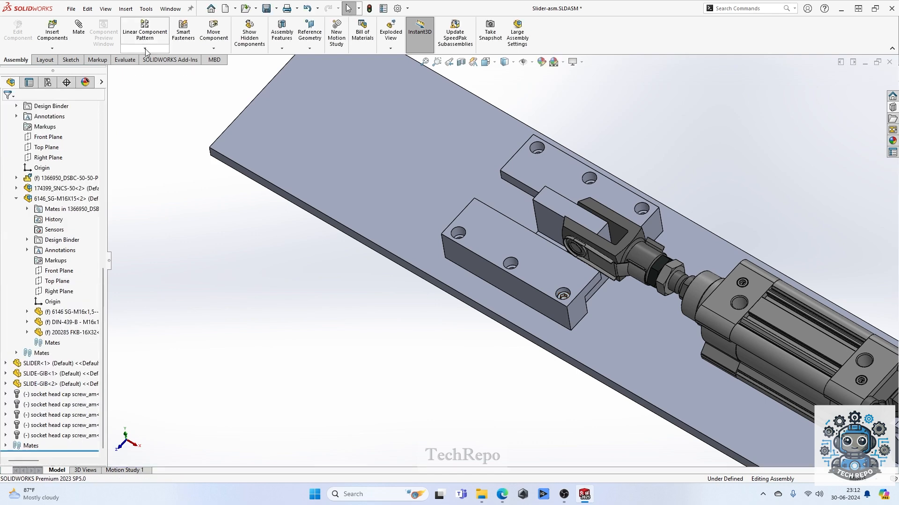
- Start a Pattern Driven Component Pattern with the slide gib's M6 screw as the component to pattern
click(146, 50)
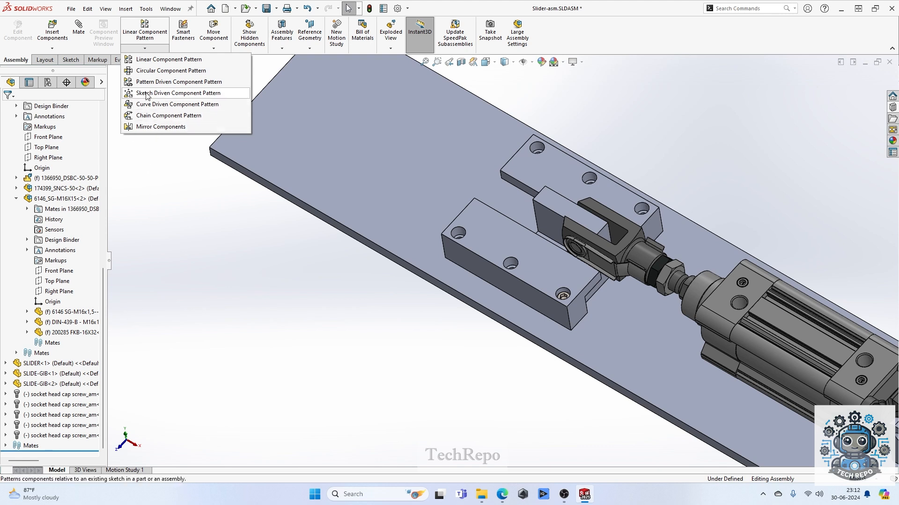
click(178, 82)
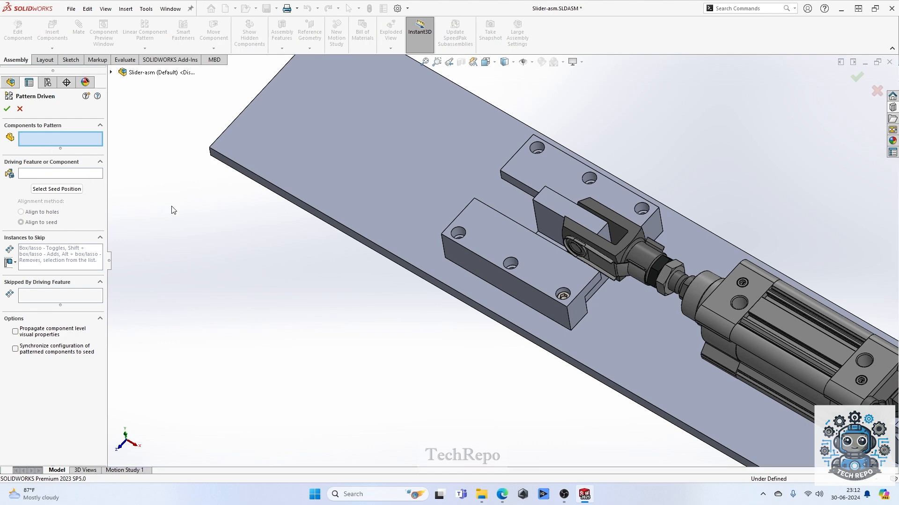
scroll(565, 293, down, 3)
click(549, 288)
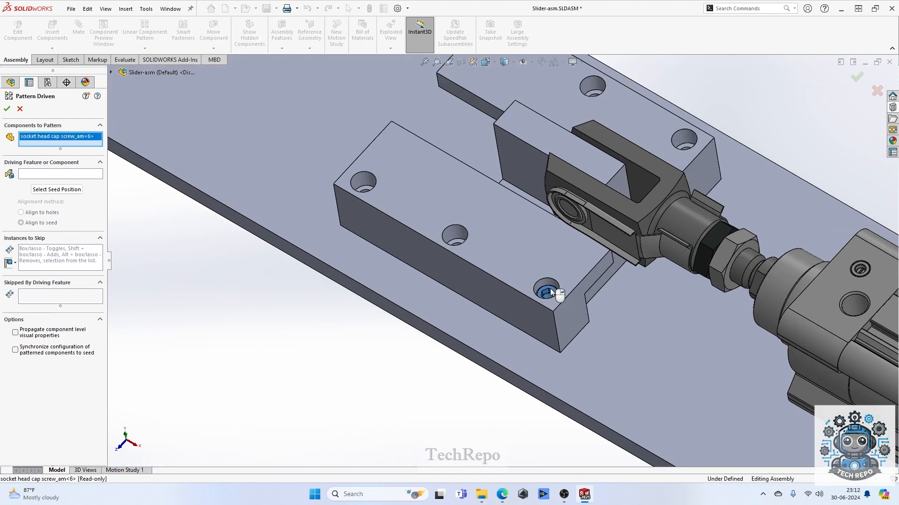
- Use the base plate's M6x1.0 Tapped Hole1 as the driving feature, aligned to holes, and accept the screw pattern
click(66, 174)
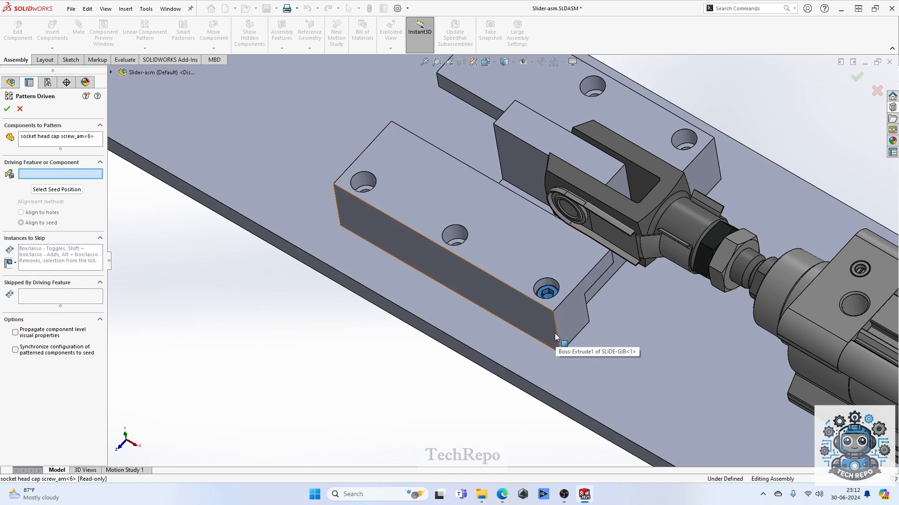
click(521, 333)
click(499, 252)
middle_drag(473, 249, 490, 335)
scroll(463, 252, down, 5)
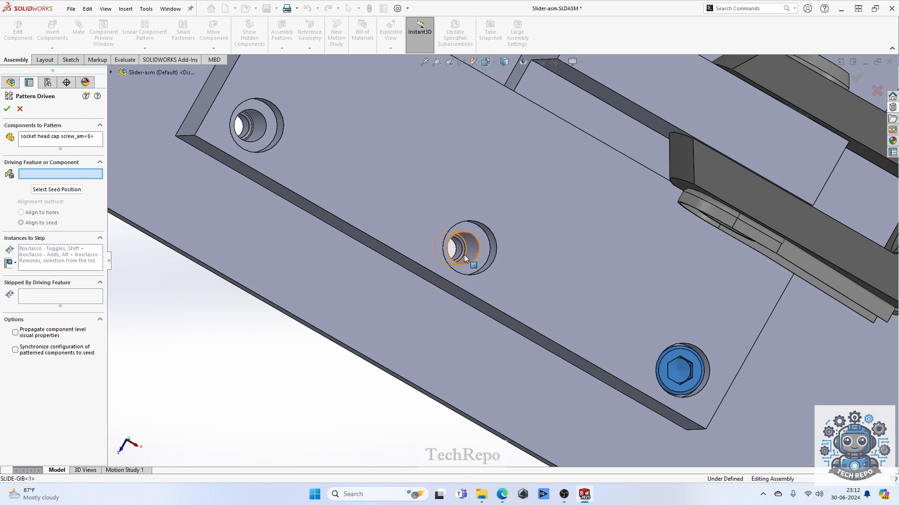
click(463, 252)
scroll(463, 254, up, 8)
middle_drag(489, 285, 477, 243)
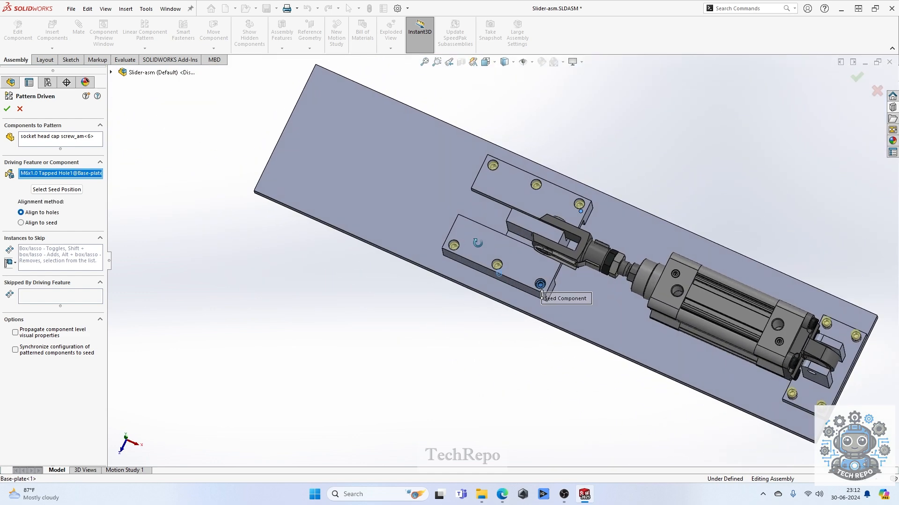
click(855, 78)
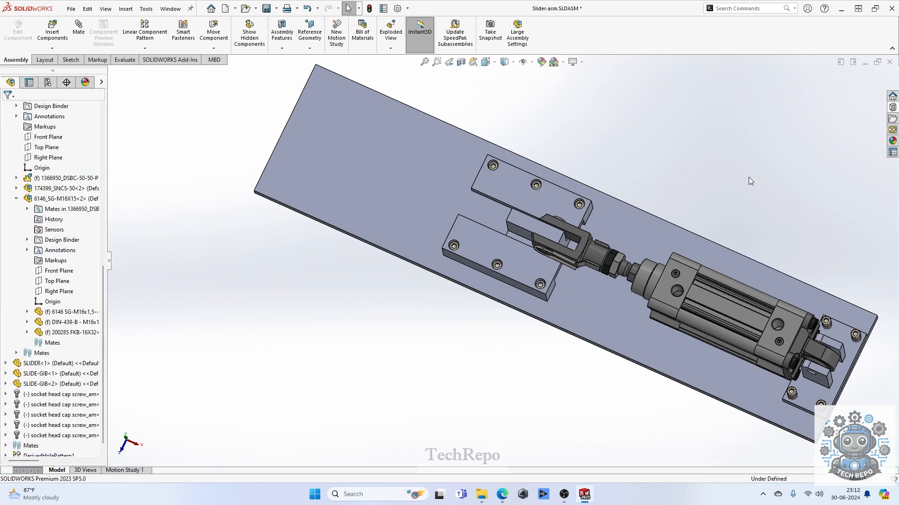
- Open the hole-driven screw pattern DerivedHolePattern1 for editing
key(f)
scroll(757, 331, down, 6)
middle_drag(682, 283, 704, 240)
scroll(704, 239, up, 1)
key(f)
click(45, 450)
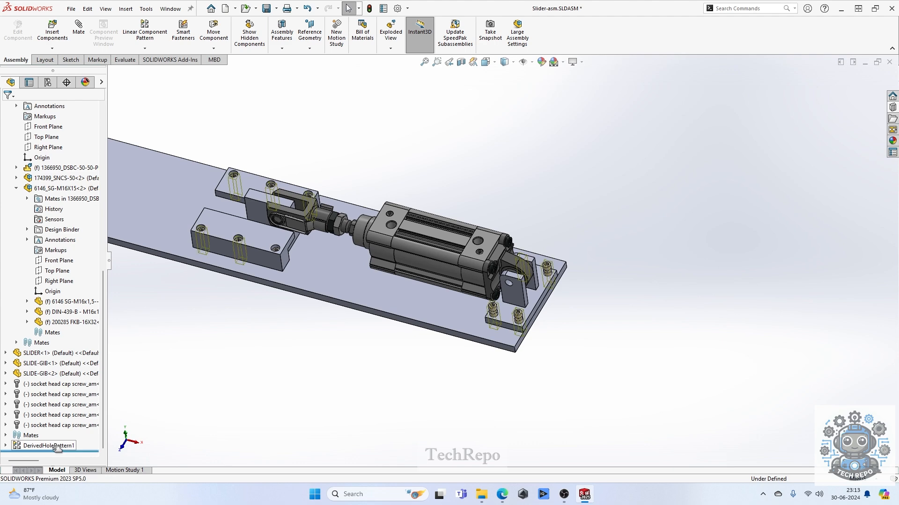
click(44, 449)
click(50, 422)
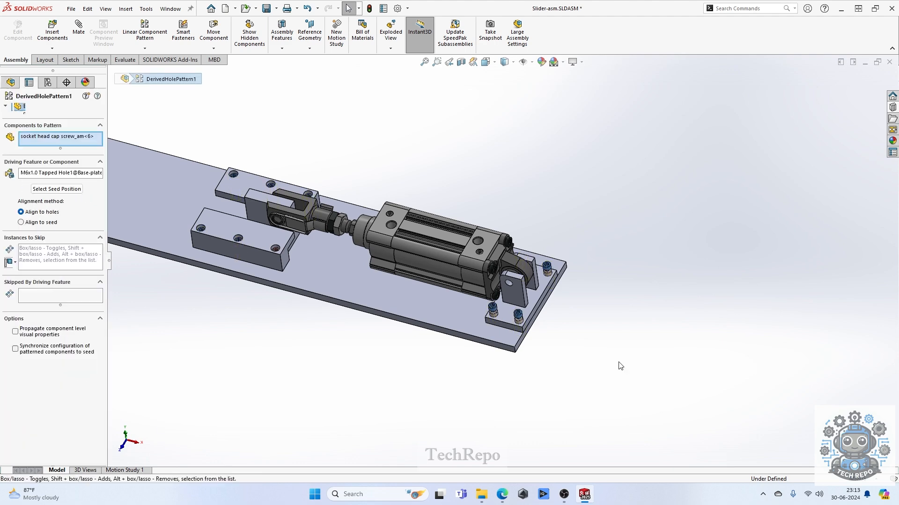
- Try the slide gib's other two screw holes as the pattern's seed position and reselect the hole containing the seed screw
scroll(548, 282, down, 5)
middle_drag(547, 283, 550, 375)
scroll(503, 262, up, 5)
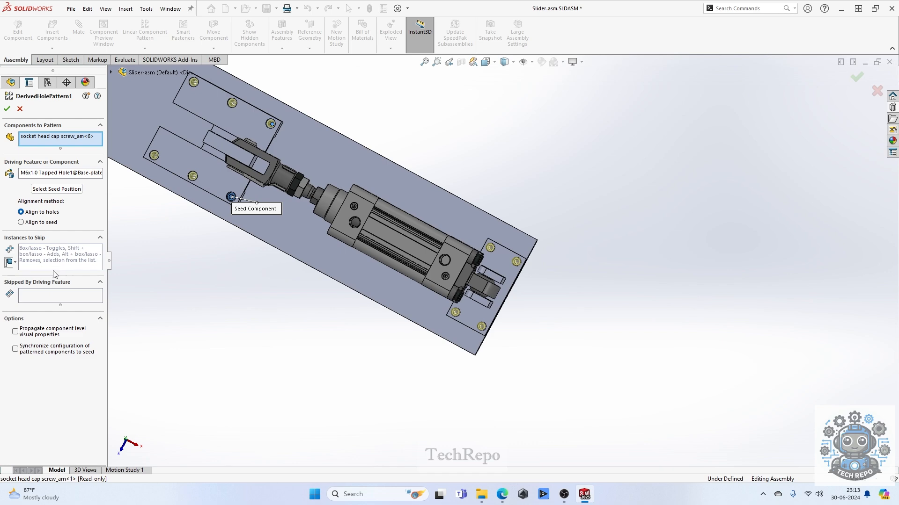
scroll(589, 293, down, 3)
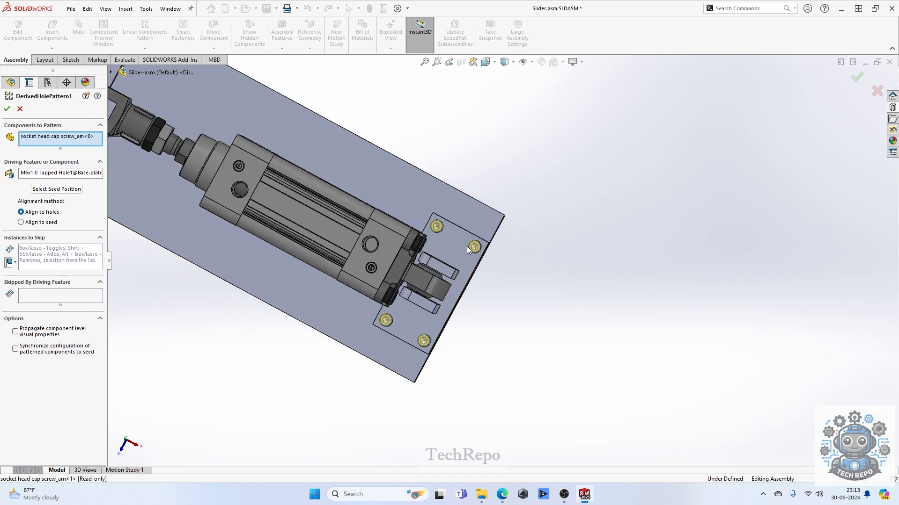
scroll(630, 325, up, 4)
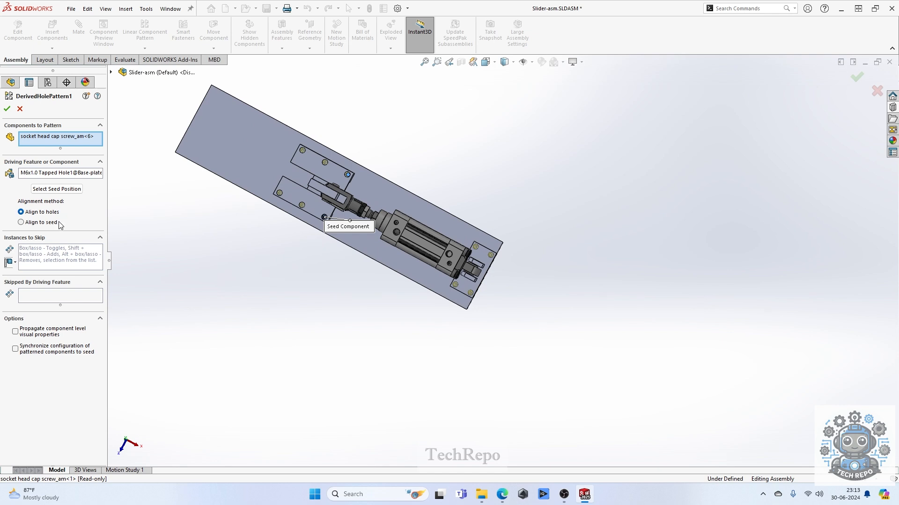
click(57, 189)
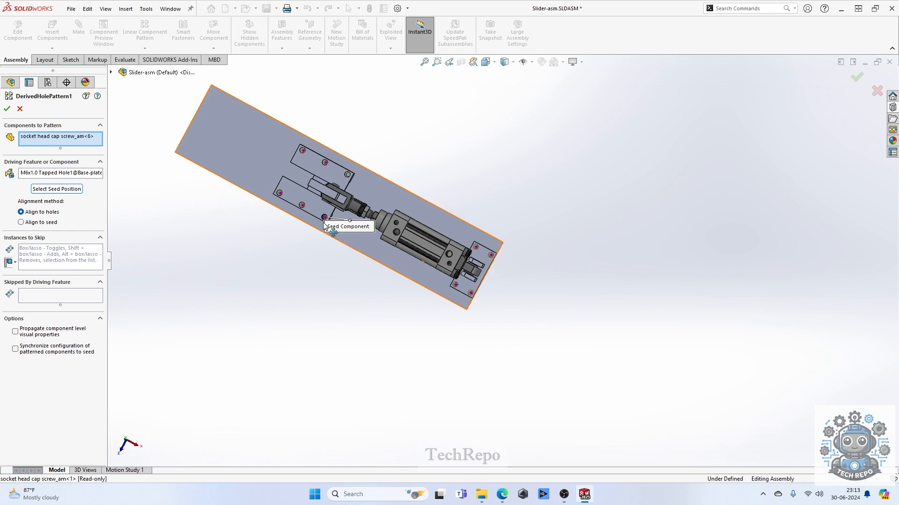
scroll(260, 199, down, 4)
click(350, 213)
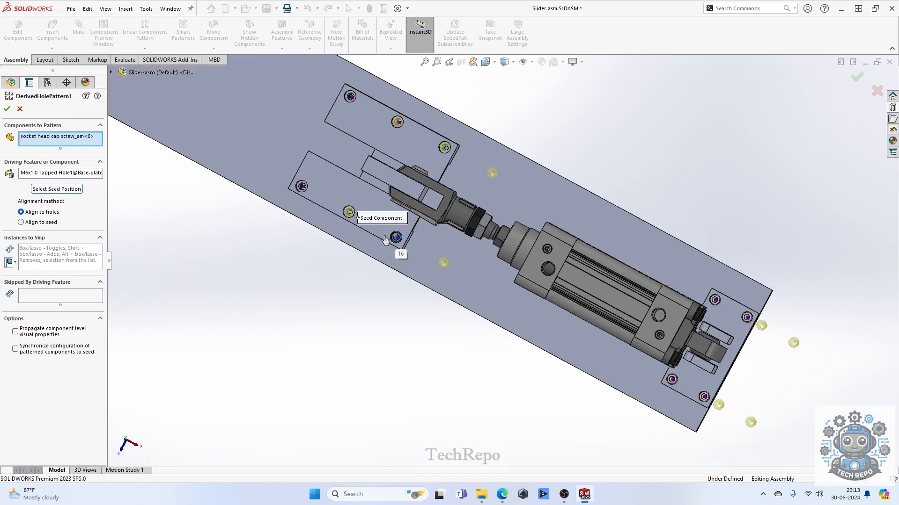
click(302, 187)
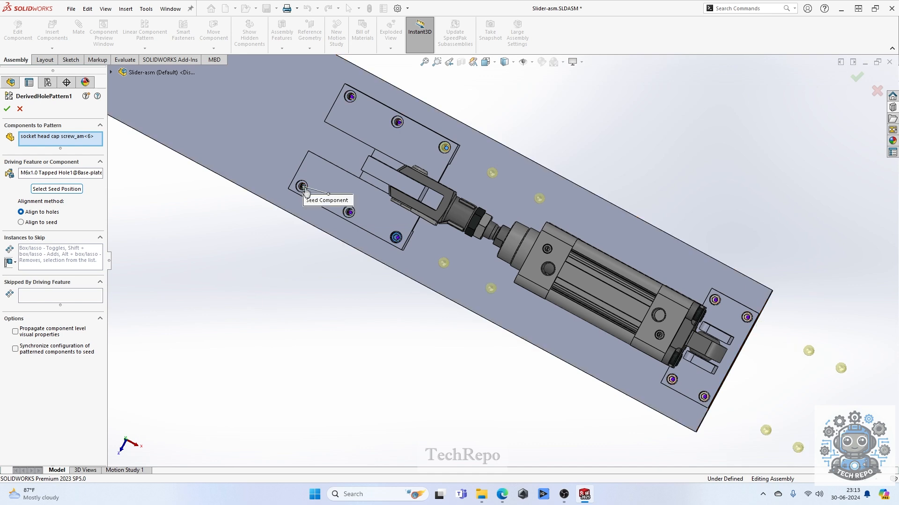
click(395, 237)
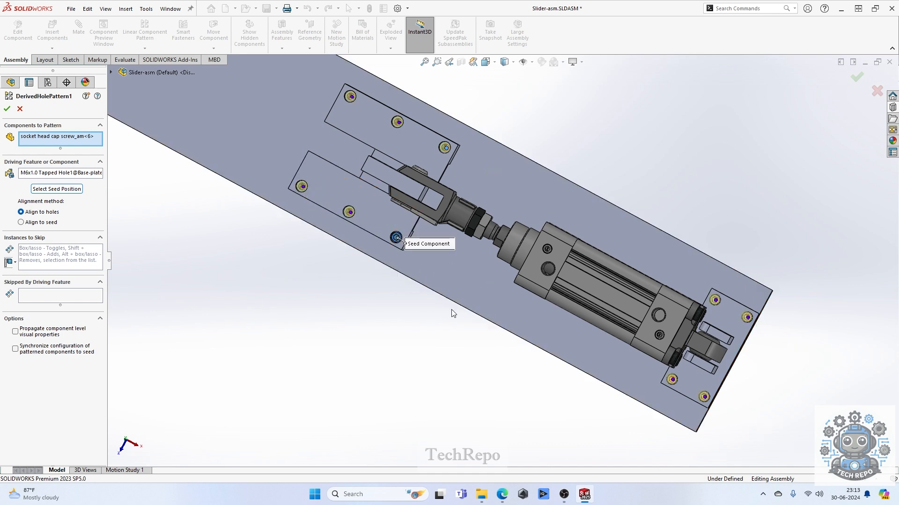
scroll(472, 366, up, 2)
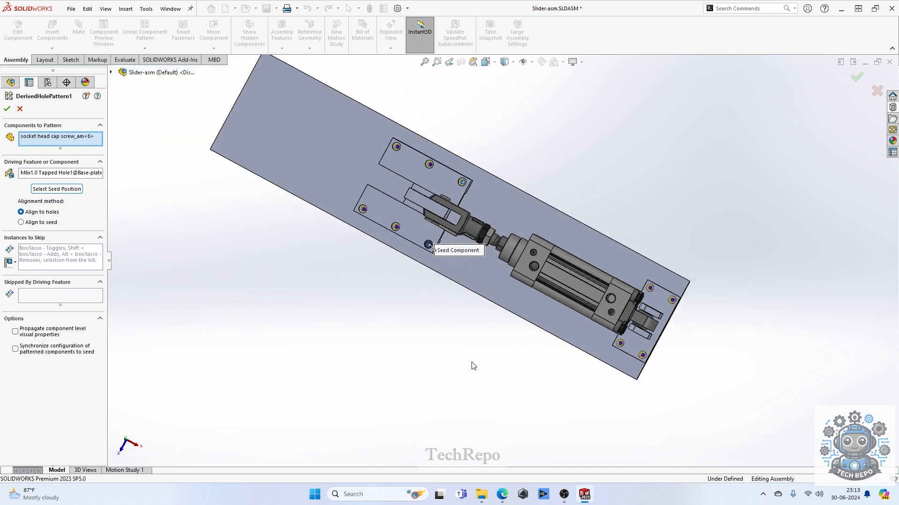
- Replace the pattern's driving feature with the slide gib's CBORE for M6 SHCS1 holes
click(35, 223)
click(63, 174)
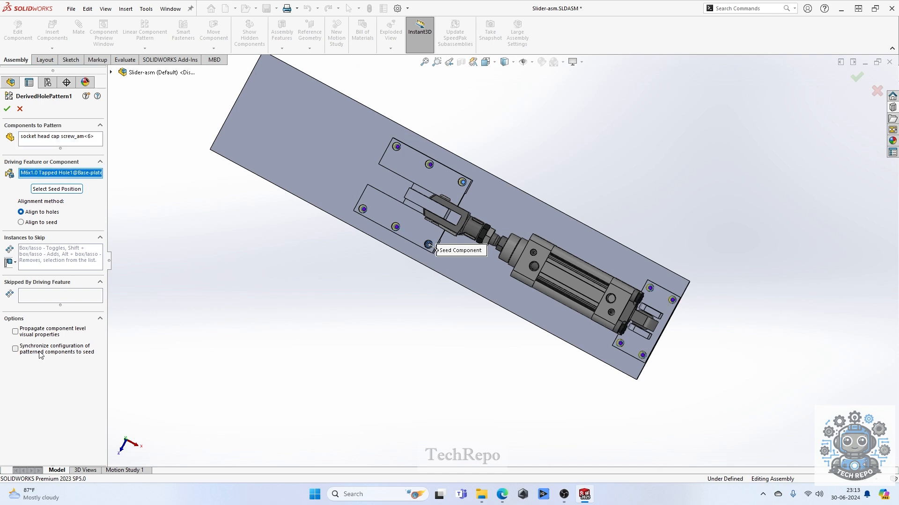
right_click(66, 177)
click(82, 180)
scroll(438, 261, down, 4)
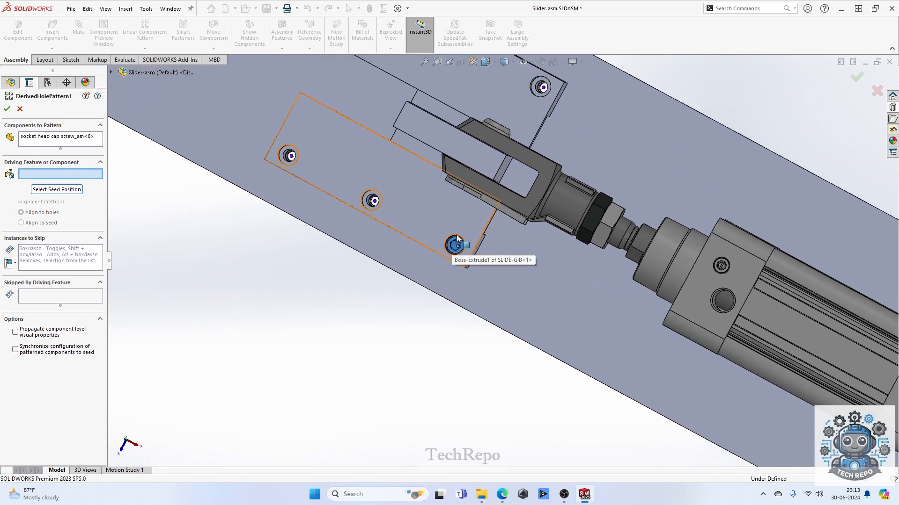
scroll(457, 240, down, 6)
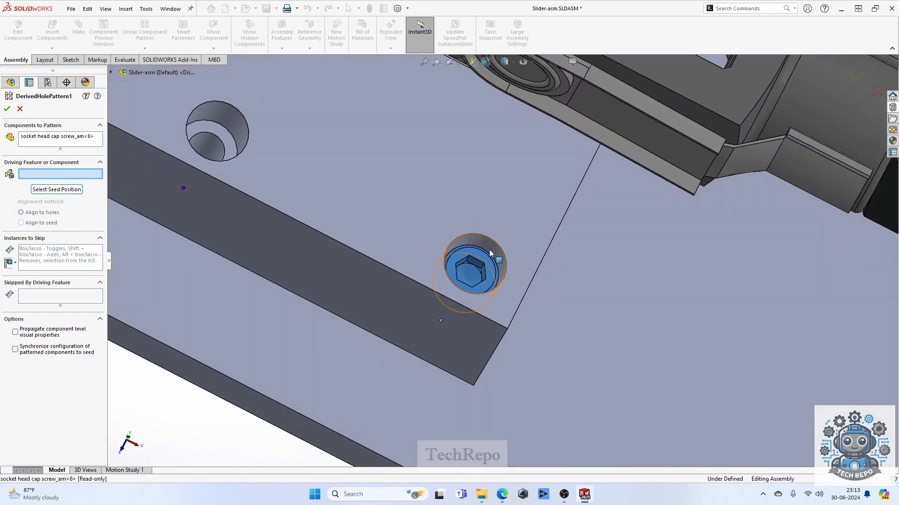
click(490, 253)
scroll(486, 260, up, 8)
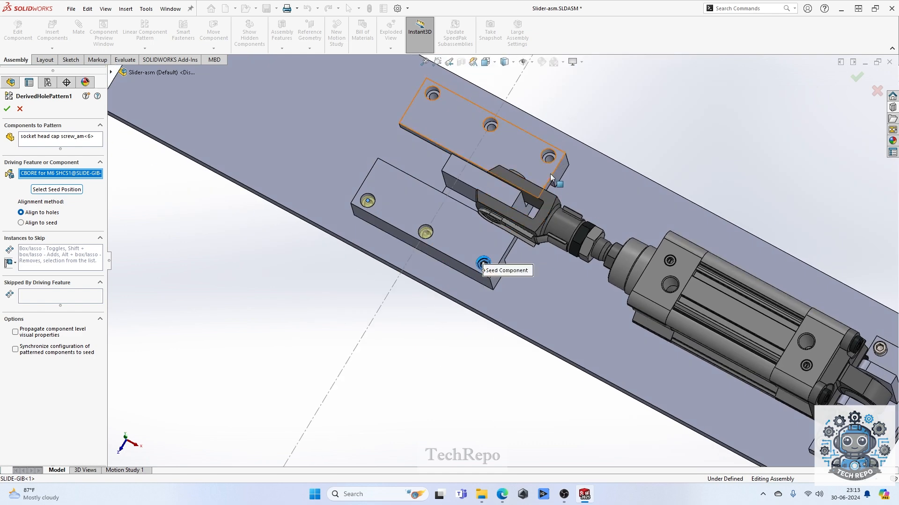
scroll(549, 173, down, 4)
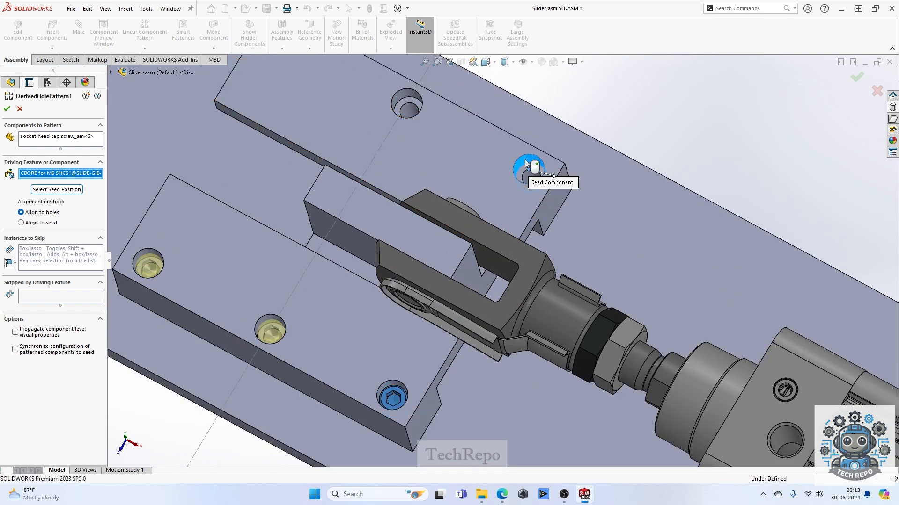
scroll(409, 353, down, 3)
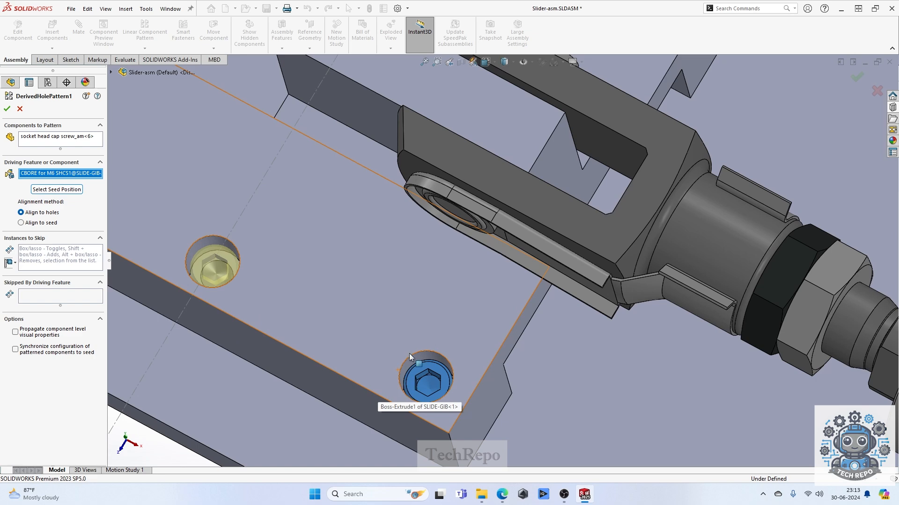
scroll(414, 358, up, 5)
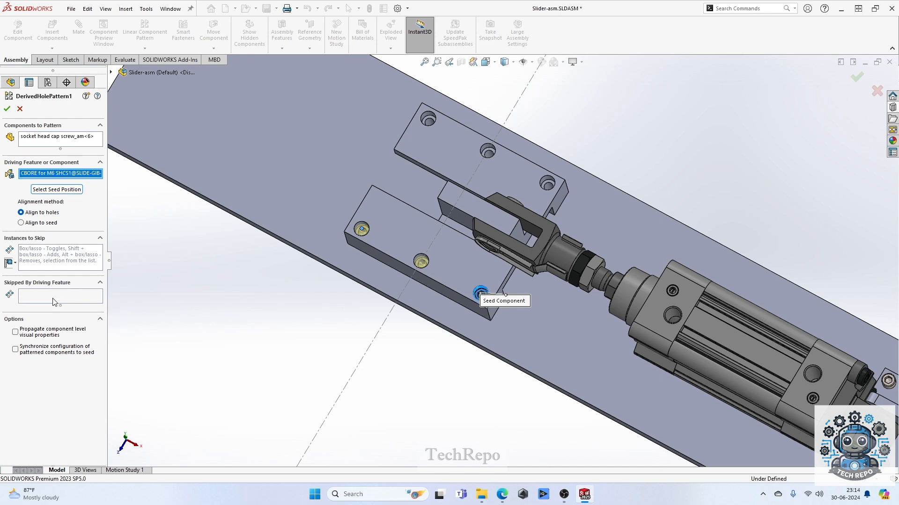
click(50, 262)
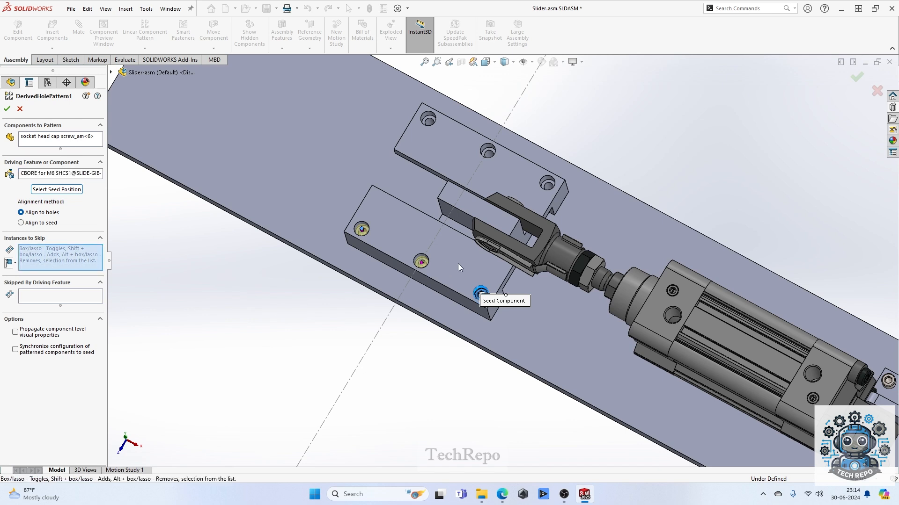
- Remove the slide gib's counterbore feature as driver and use the base plate's M6x1.0 Tapped Hole1 as the driving feature
click(58, 174)
right_click(59, 174)
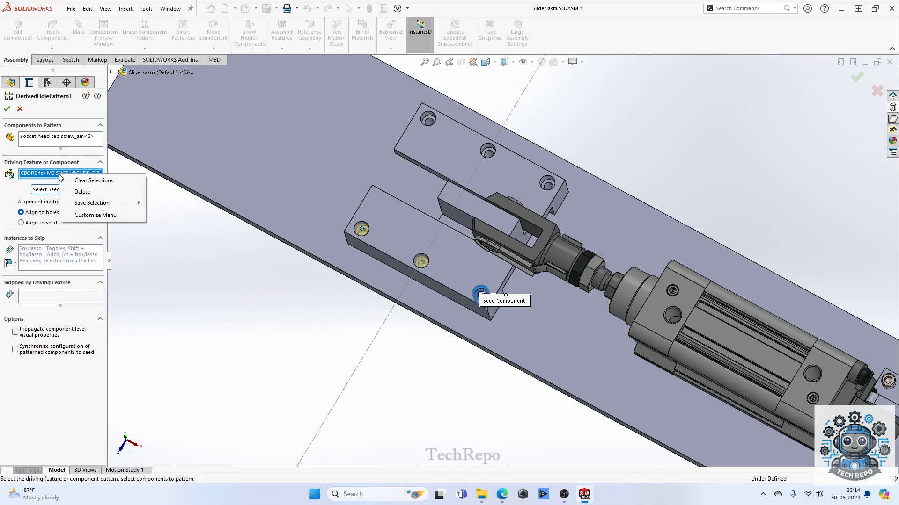
click(85, 193)
scroll(416, 287, down, 4)
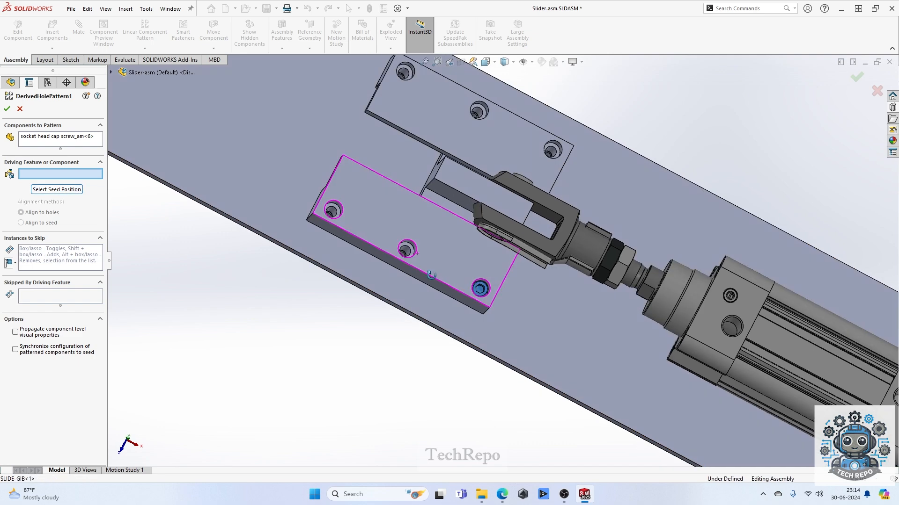
scroll(398, 263, down, 3)
click(435, 253)
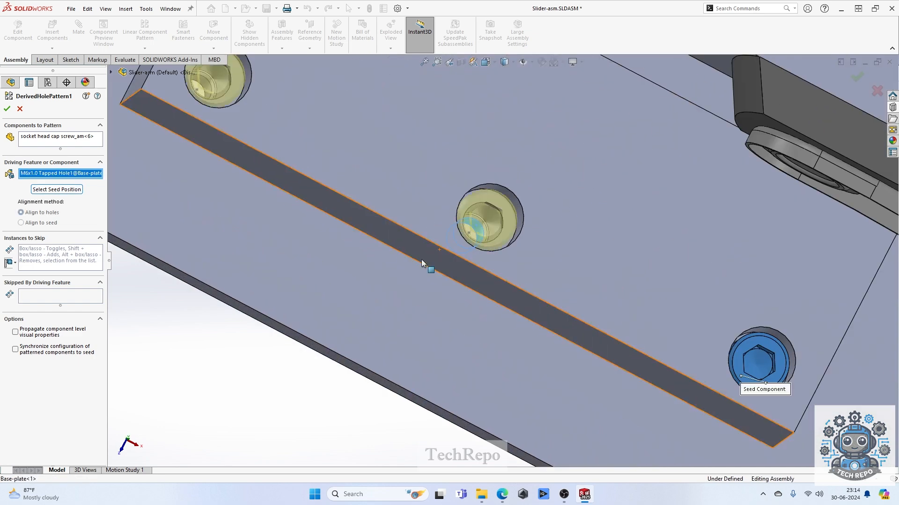
scroll(402, 268, up, 3)
scroll(402, 269, up, 3)
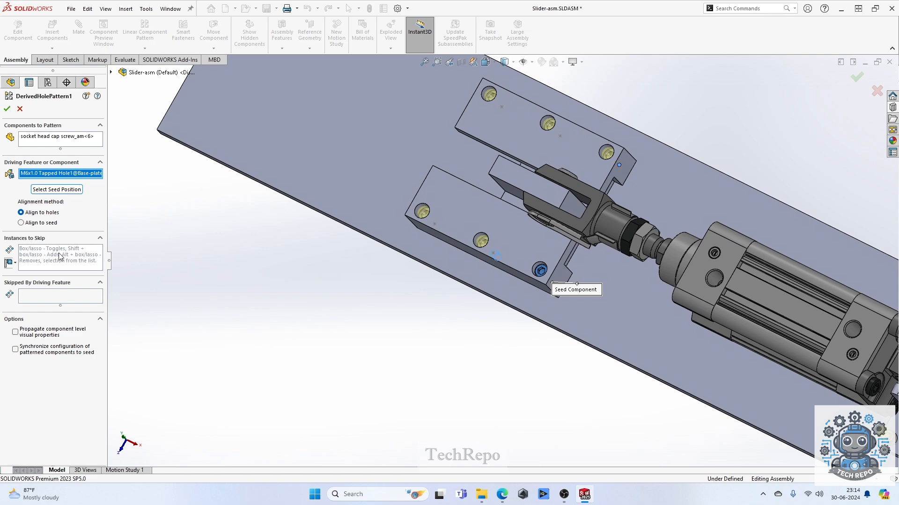
- Skip the four pattern instances at the cylinder support's holes and accept the edited screw pattern
click(60, 256)
scroll(182, 279, up, 5)
scroll(633, 359, down, 3)
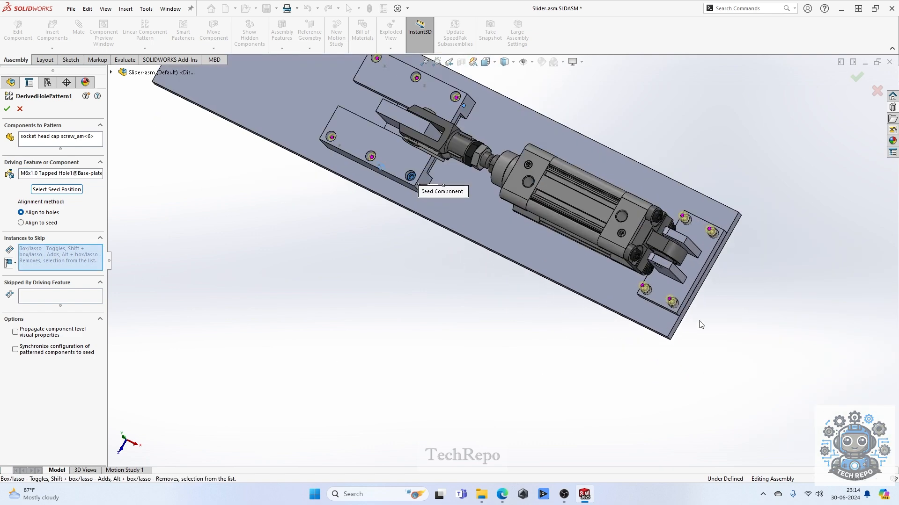
click(672, 303)
click(710, 231)
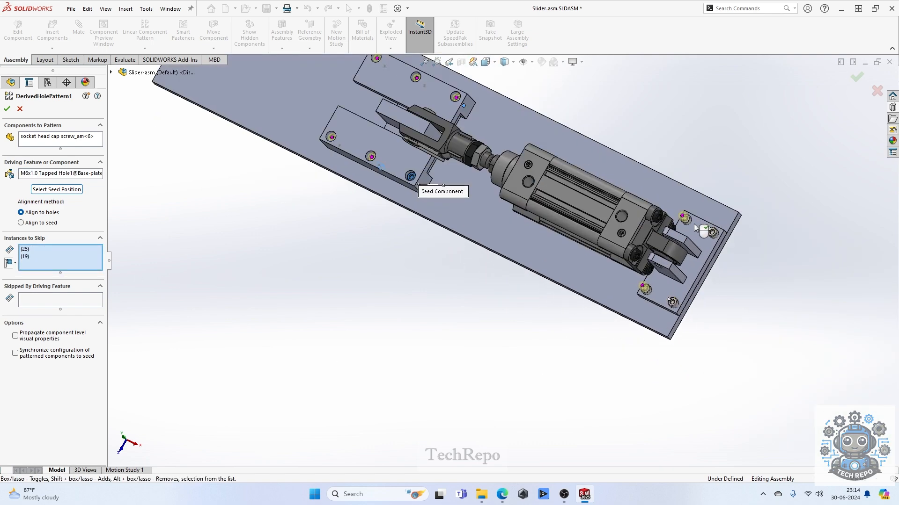
click(645, 288)
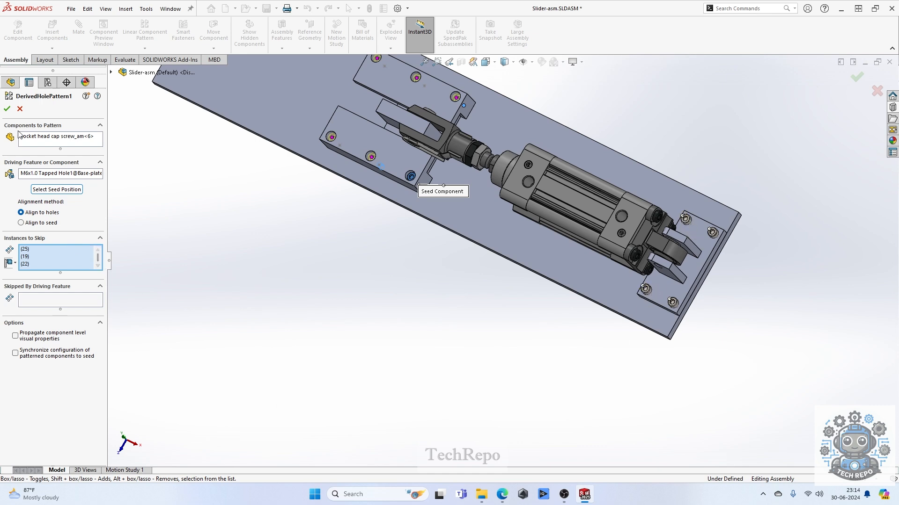
click(7, 108)
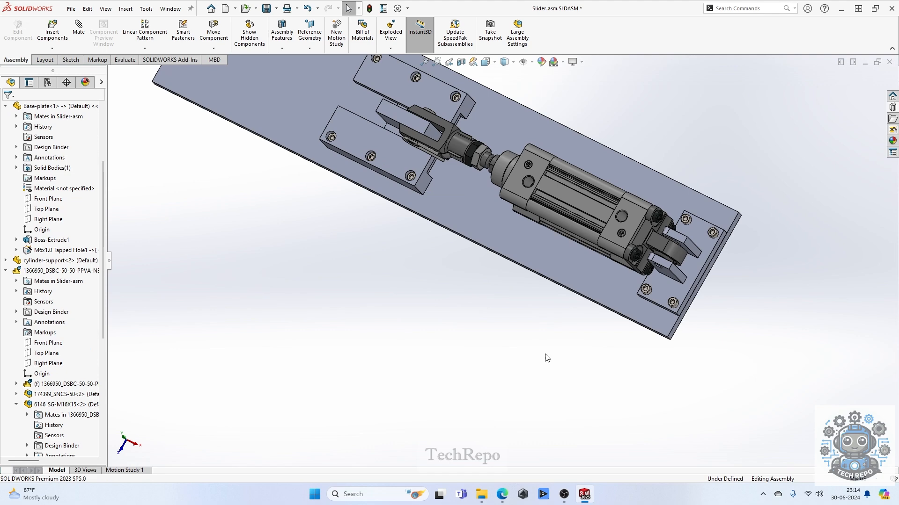
- Collapse all items in Slider-asm's feature tree and save the assembly together with the modified SLIDE-GIB part
scroll(679, 287, down, 5)
scroll(482, 308, up, 5)
scroll(274, 201, down, 3)
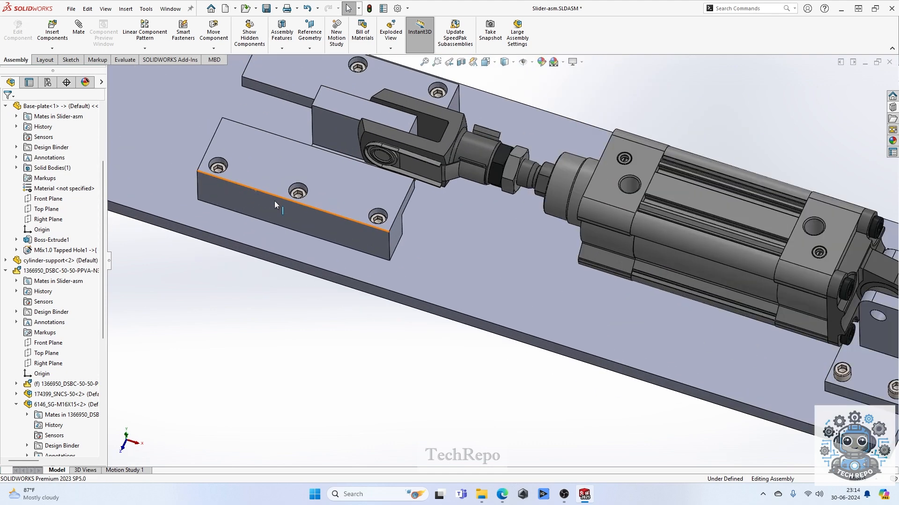
scroll(366, 356, up, 3)
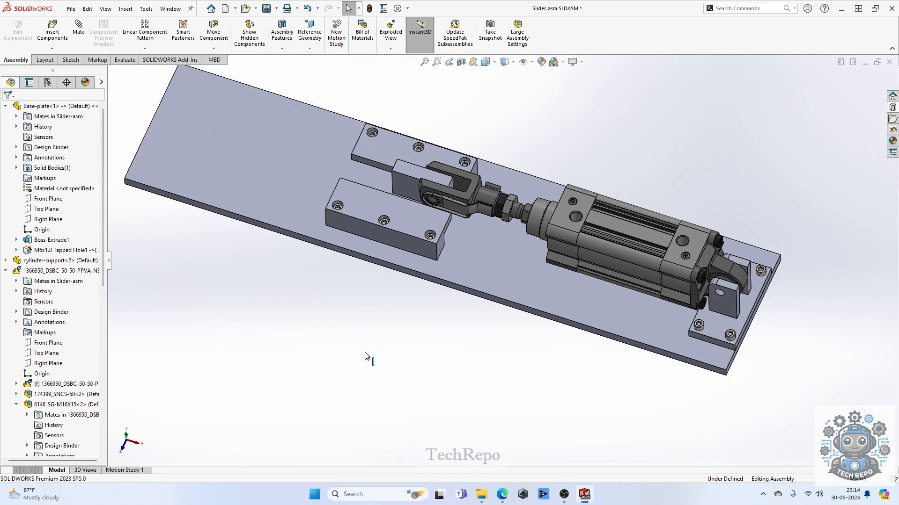
scroll(45, 159, up, 3)
scroll(45, 160, up, 1)
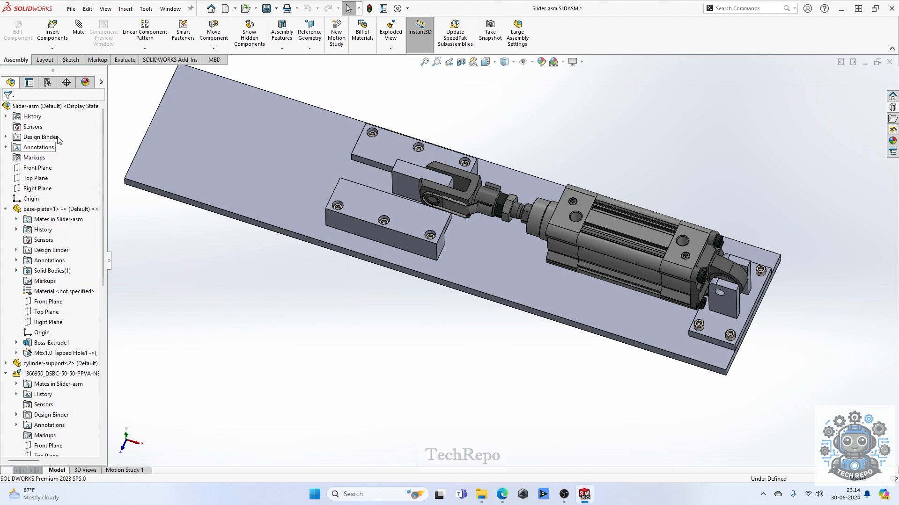
click(52, 108)
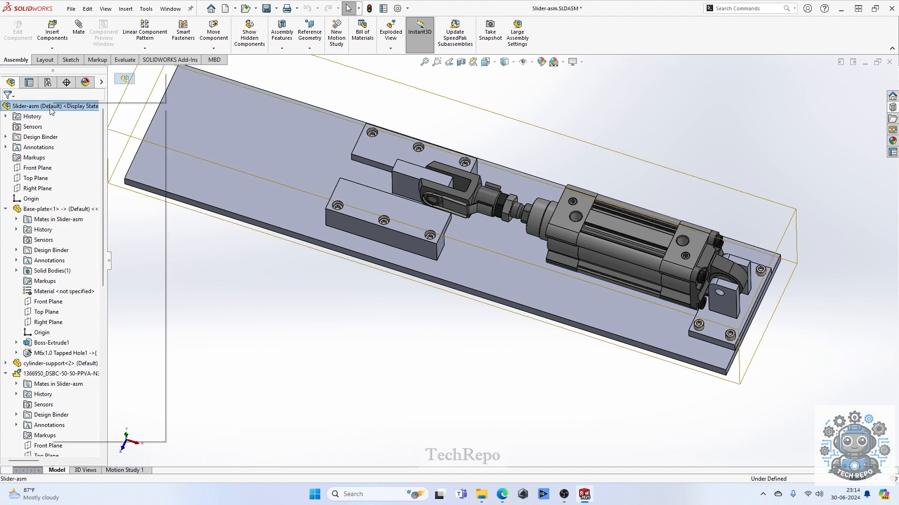
right_click(51, 111)
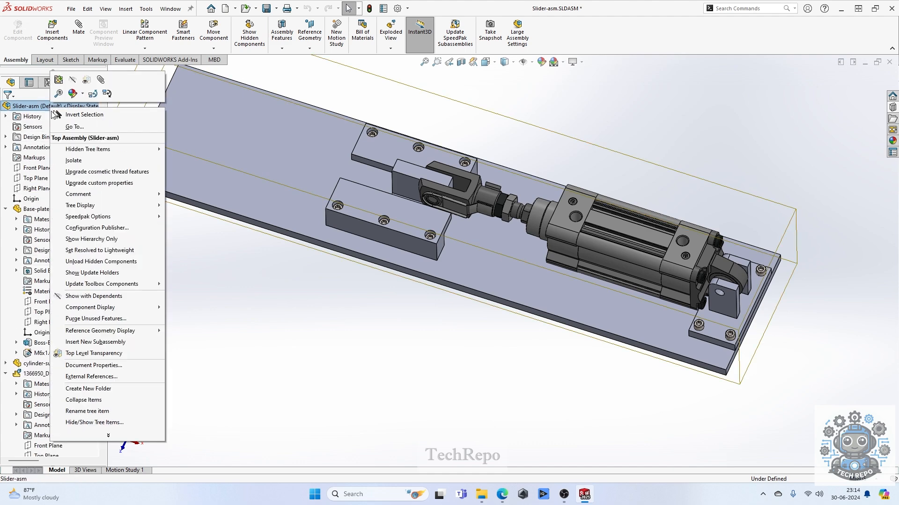
click(99, 401)
key(ctrl+s)
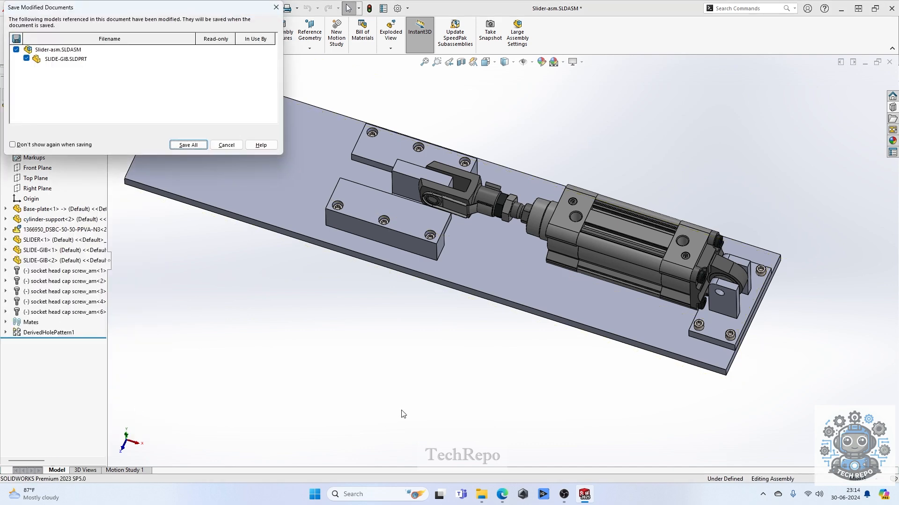
click(188, 145)
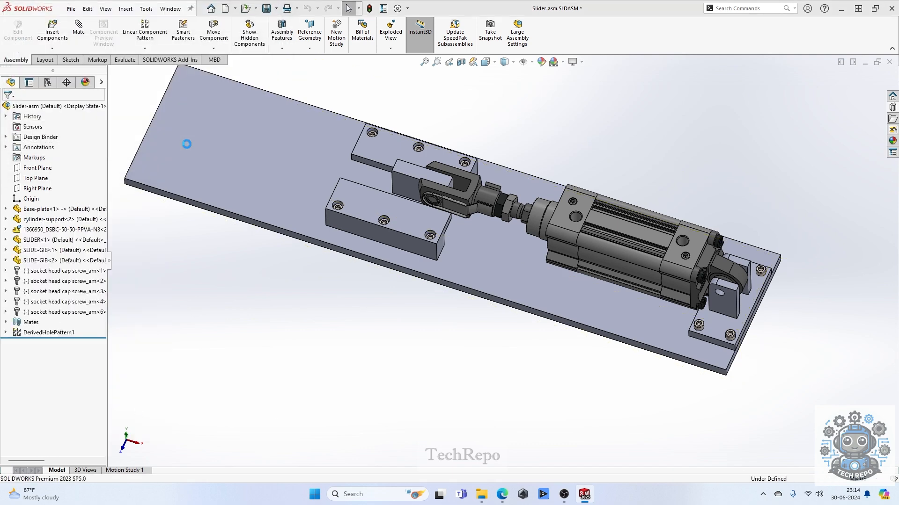
- Group the five socket head cap screws in a new feature tree folder named SCREWS
click(68, 312)
shift+click(51, 271)
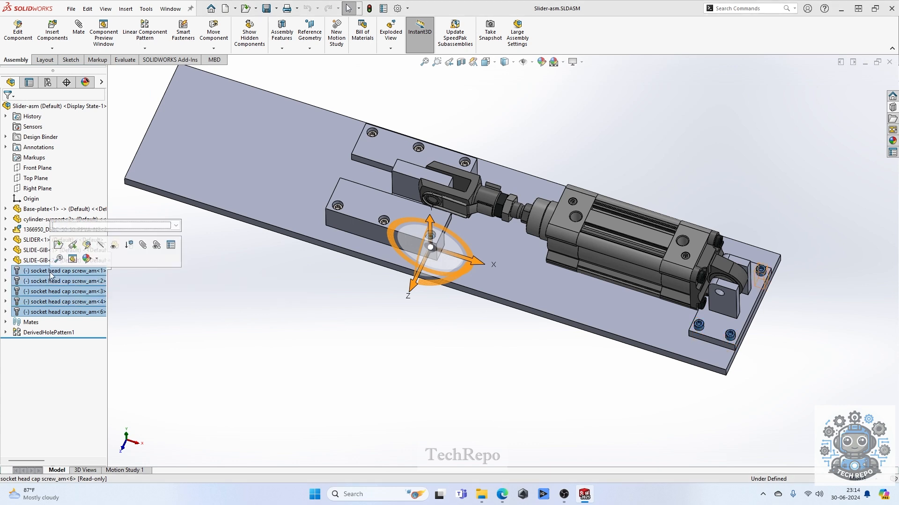
right_click(51, 275)
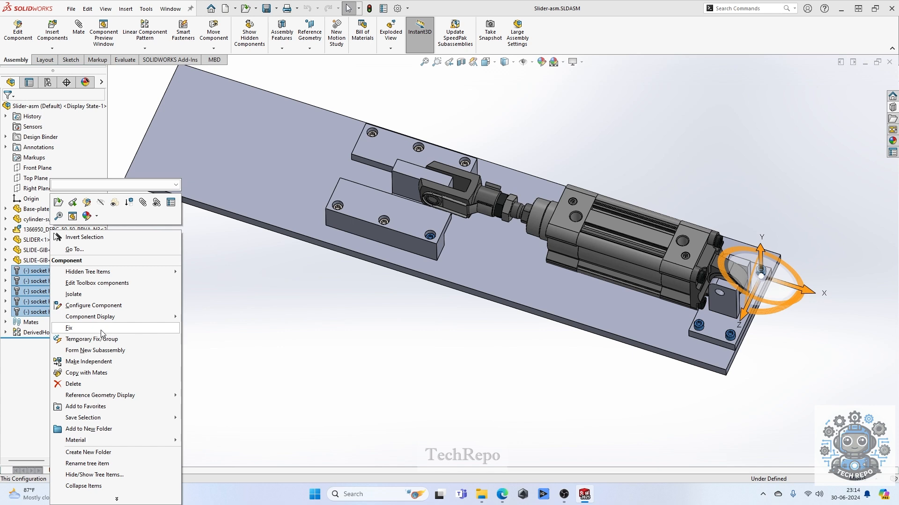
click(108, 429)
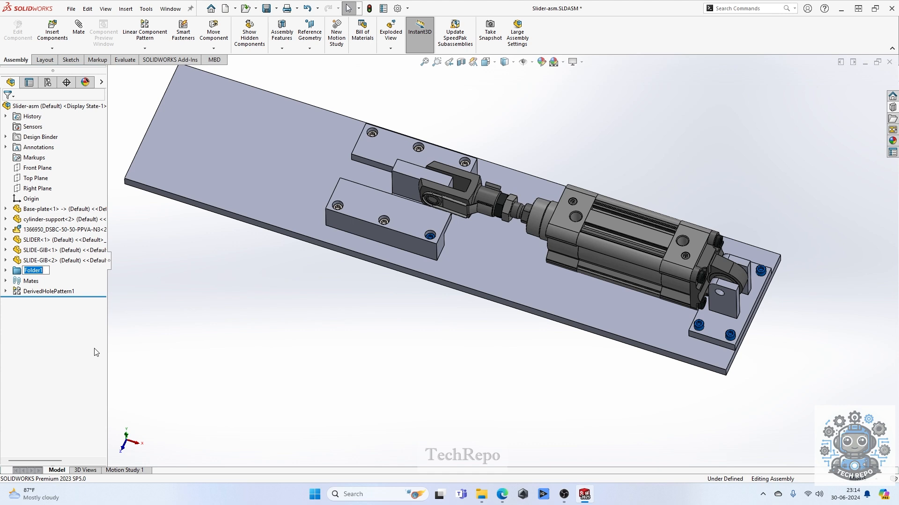
text(SCREWS)
click(323, 343)
click(34, 271)
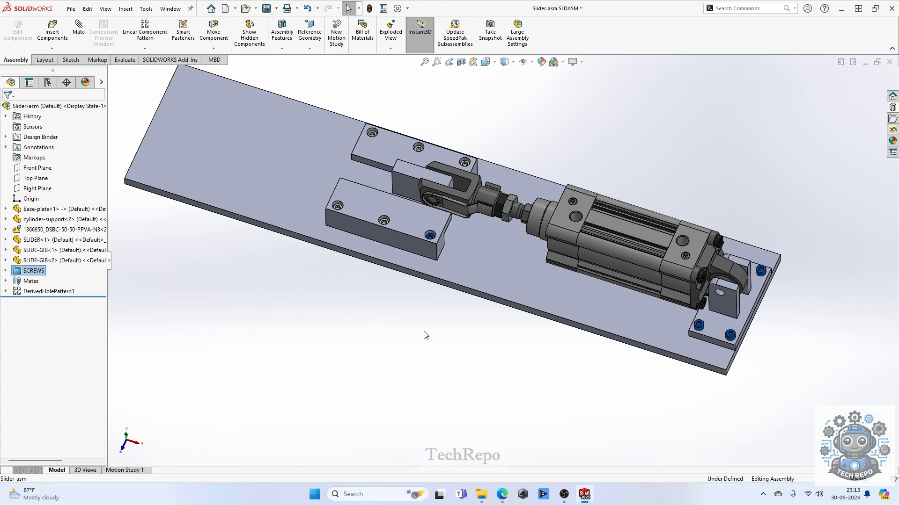
- Check which screws the derived hole pattern contains, clear the selection and save Slider-asm
click(46, 291)
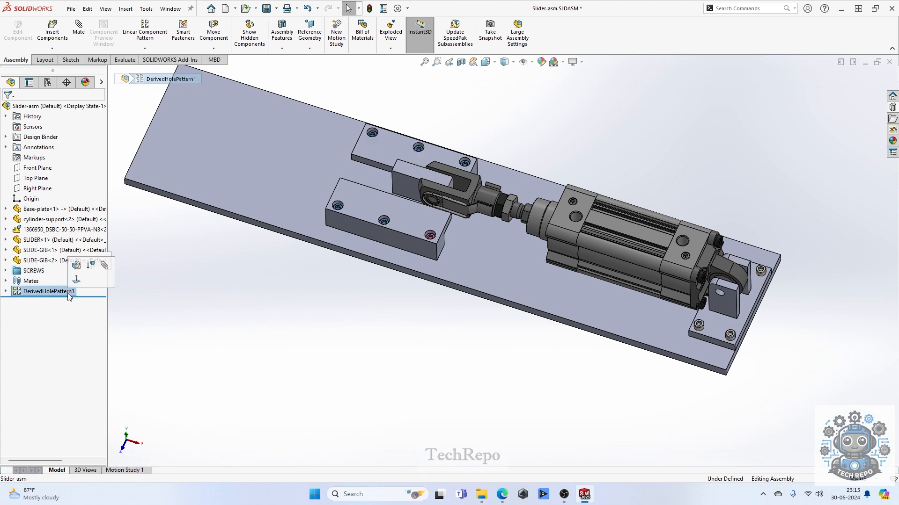
click(423, 358)
key(ctrl+s)
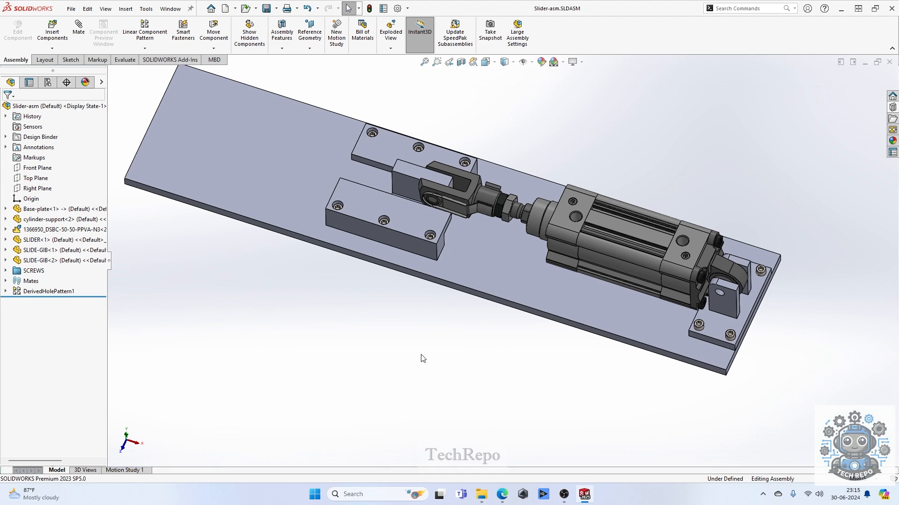
- Inspect the screwed assembly and try moving the rod fork with the slider along the gibs, away from the cylinder and back
key(z)
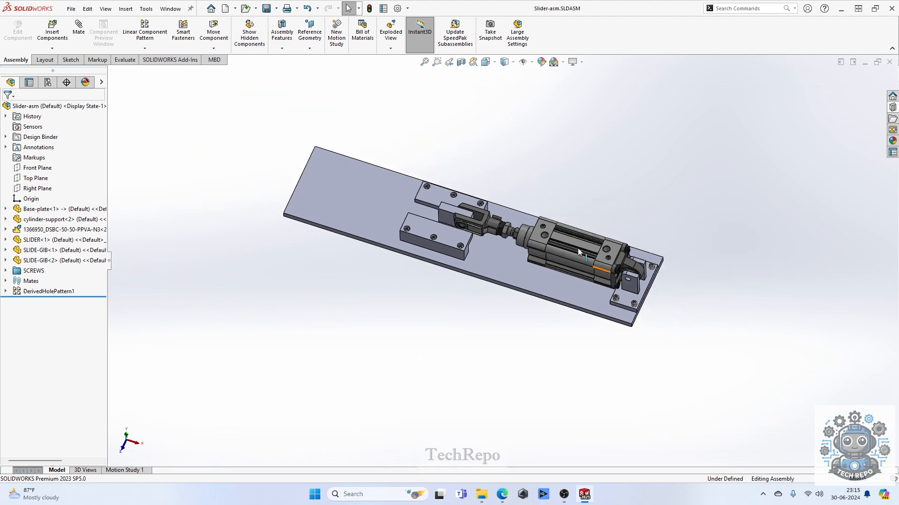
scroll(582, 243, down, 3)
middle_drag(529, 294, 537, 264)
scroll(631, 287, down, 5)
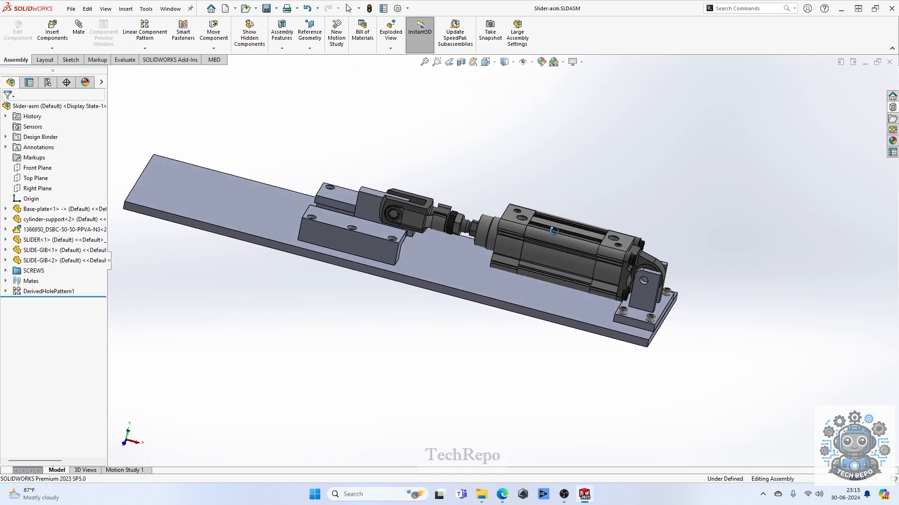
scroll(631, 287, up, 5)
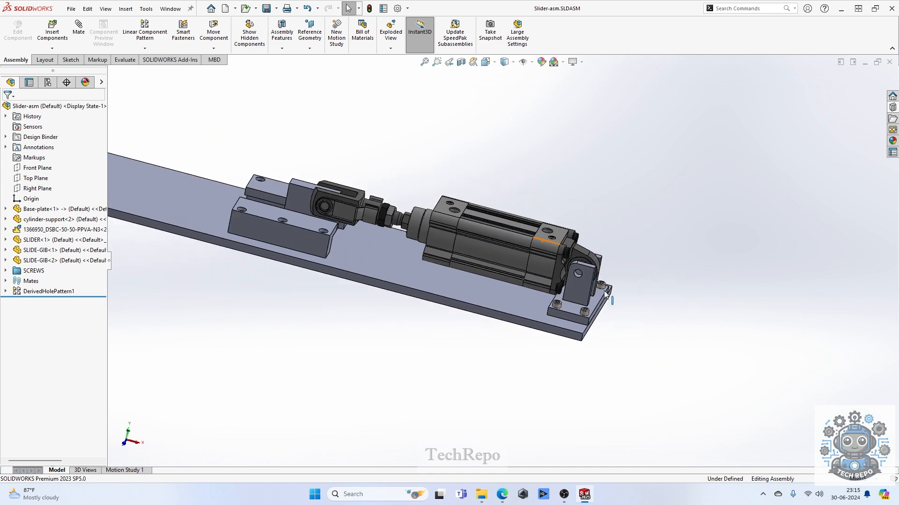
scroll(344, 224, down, 4)
middle_drag(336, 260, 342, 253)
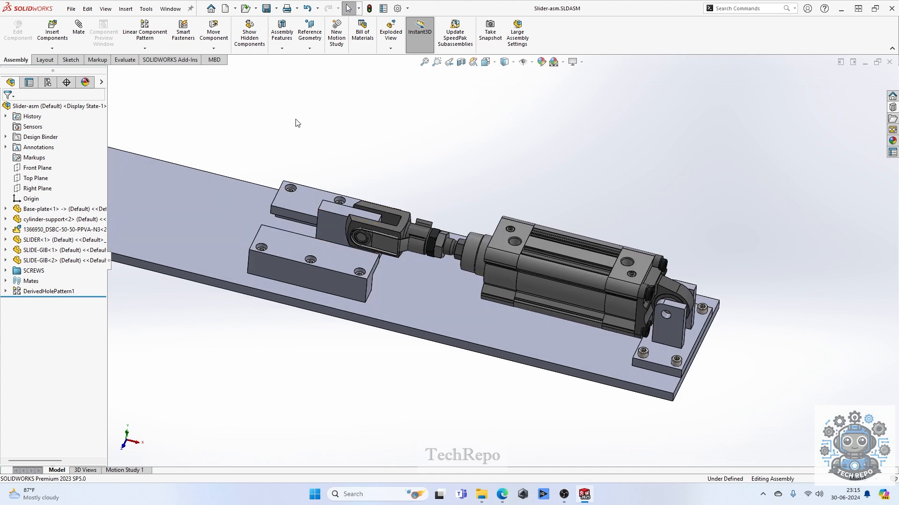
click(366, 229)
drag(367, 229, 284, 210)
drag(334, 228, 422, 257)
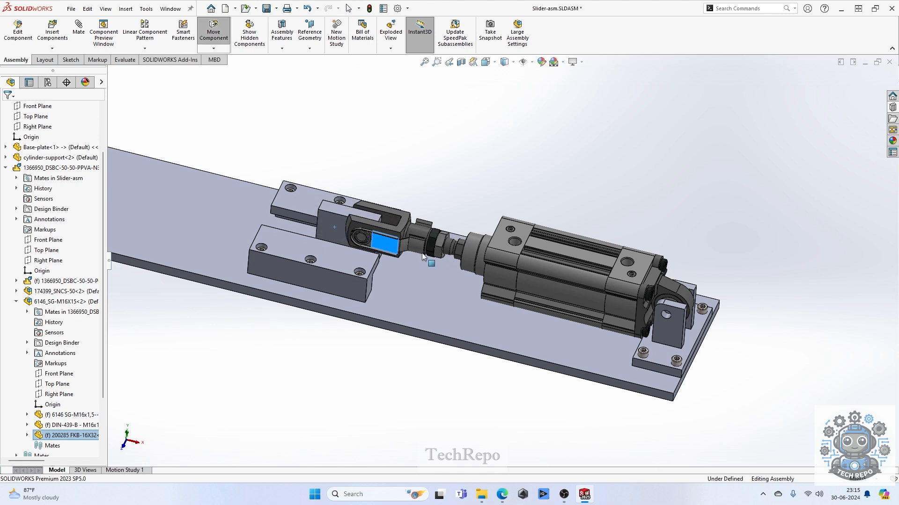